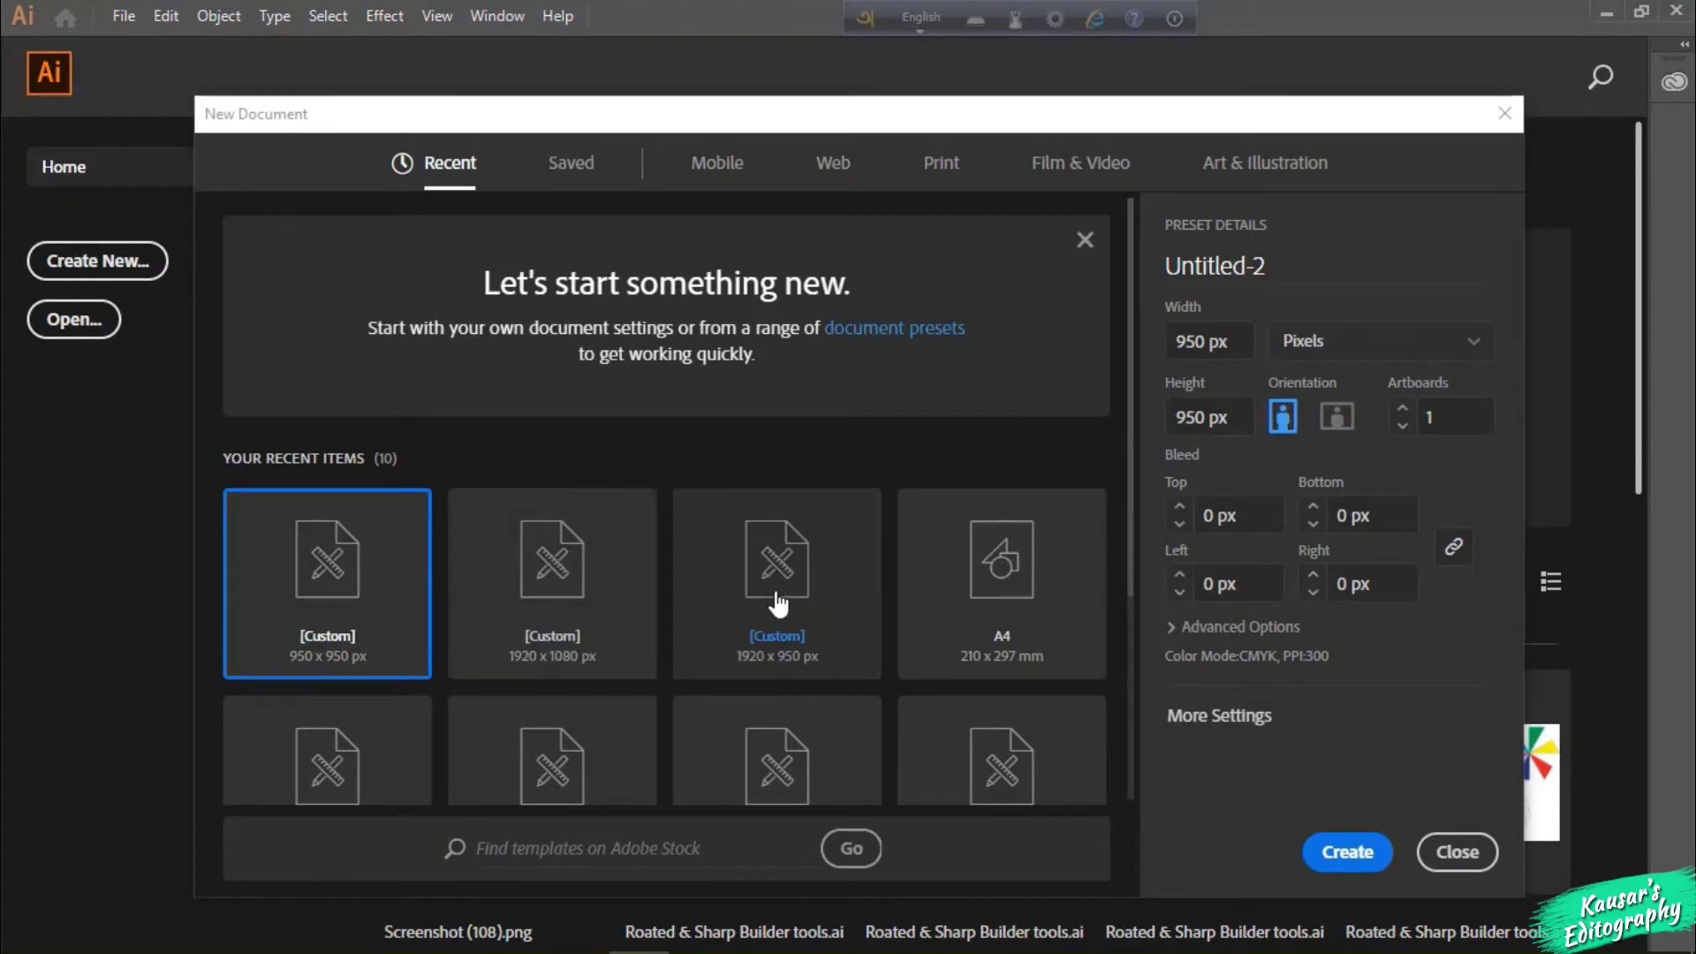
Step: Create a new 950 x 950 px document from the recent custom preset
scroll(593, 746, down, 5)
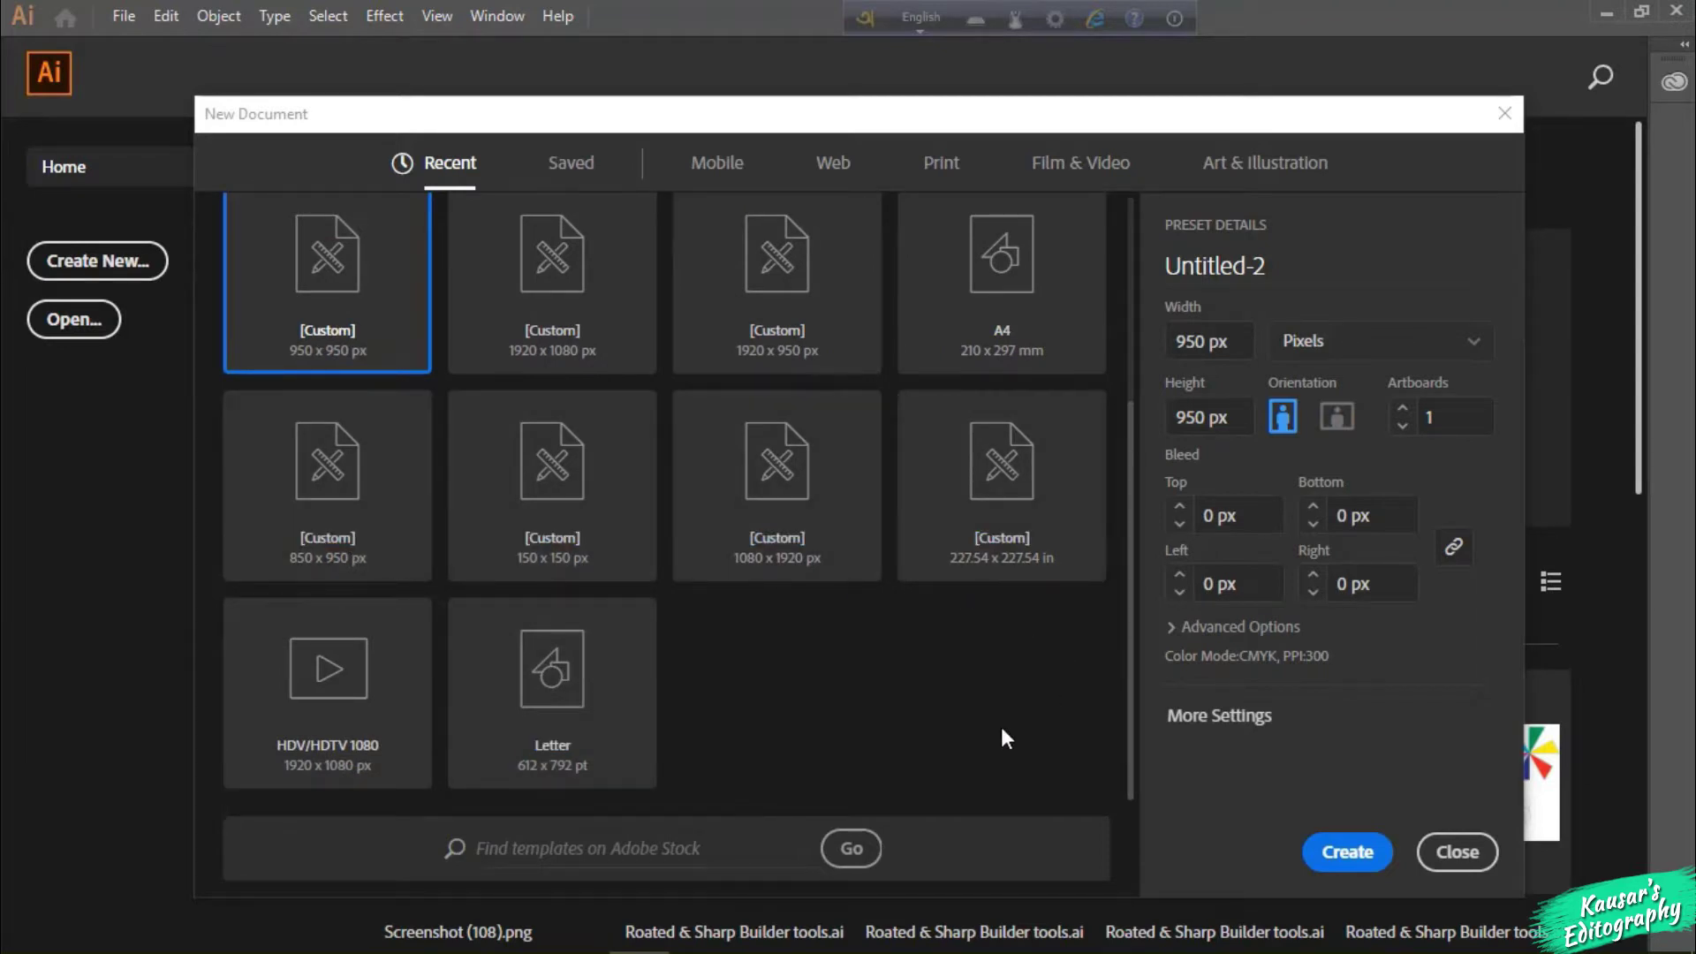
scroll(903, 727, up, 5)
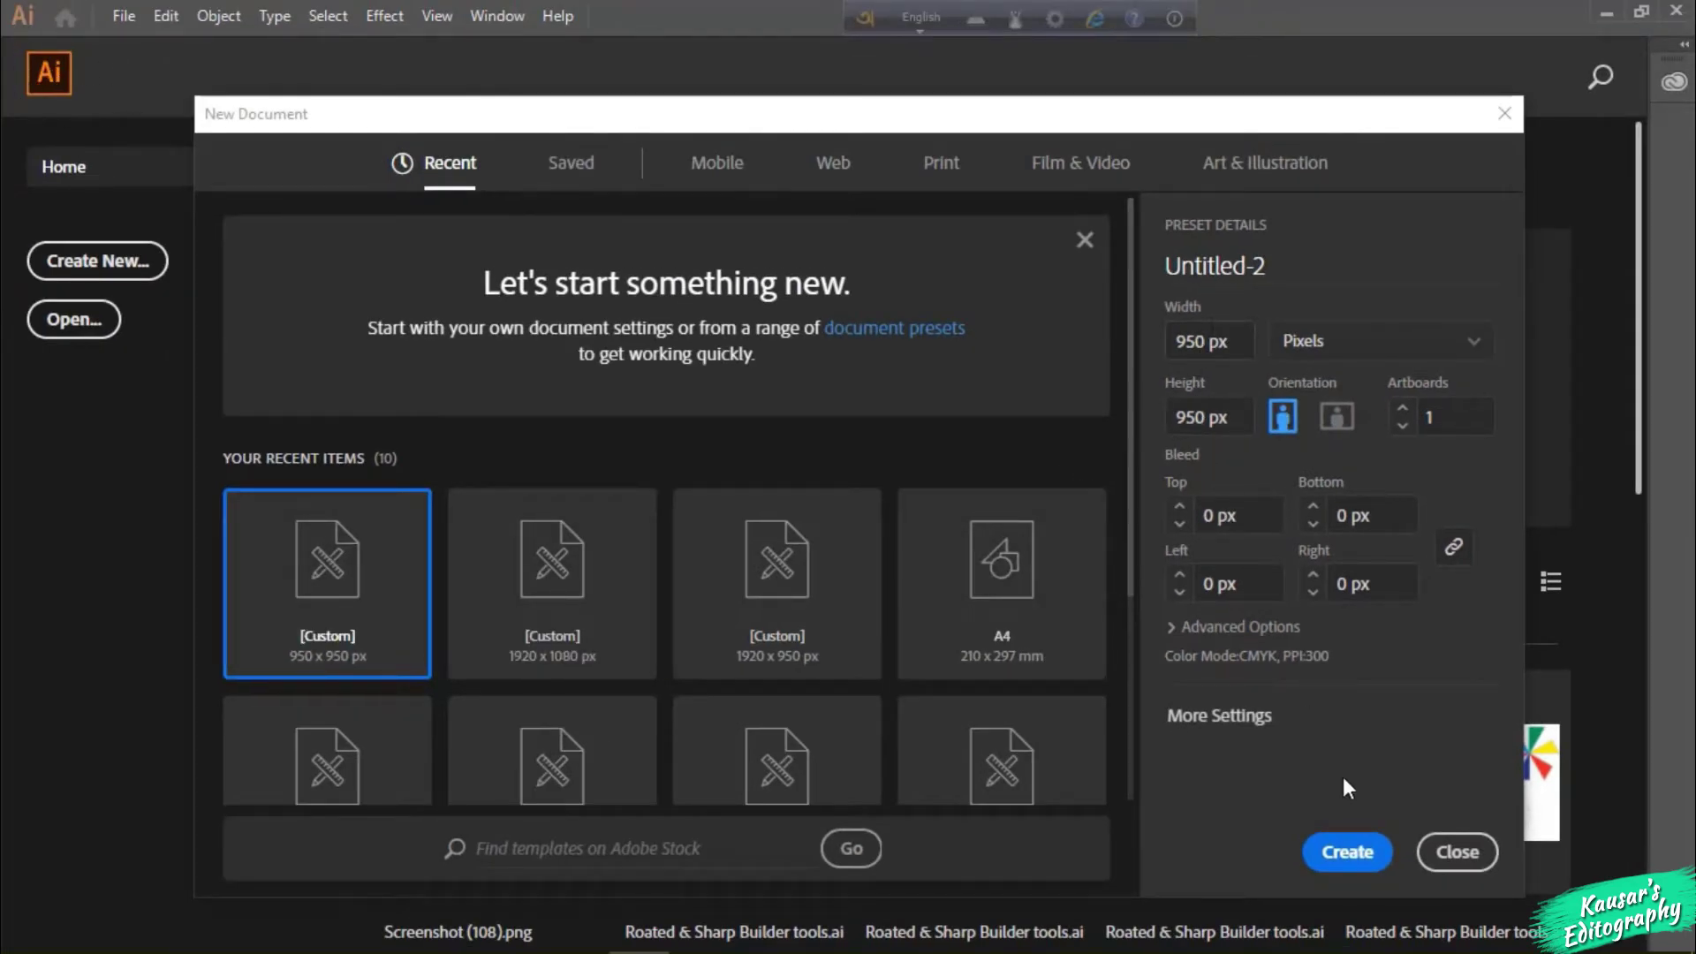
click(1328, 852)
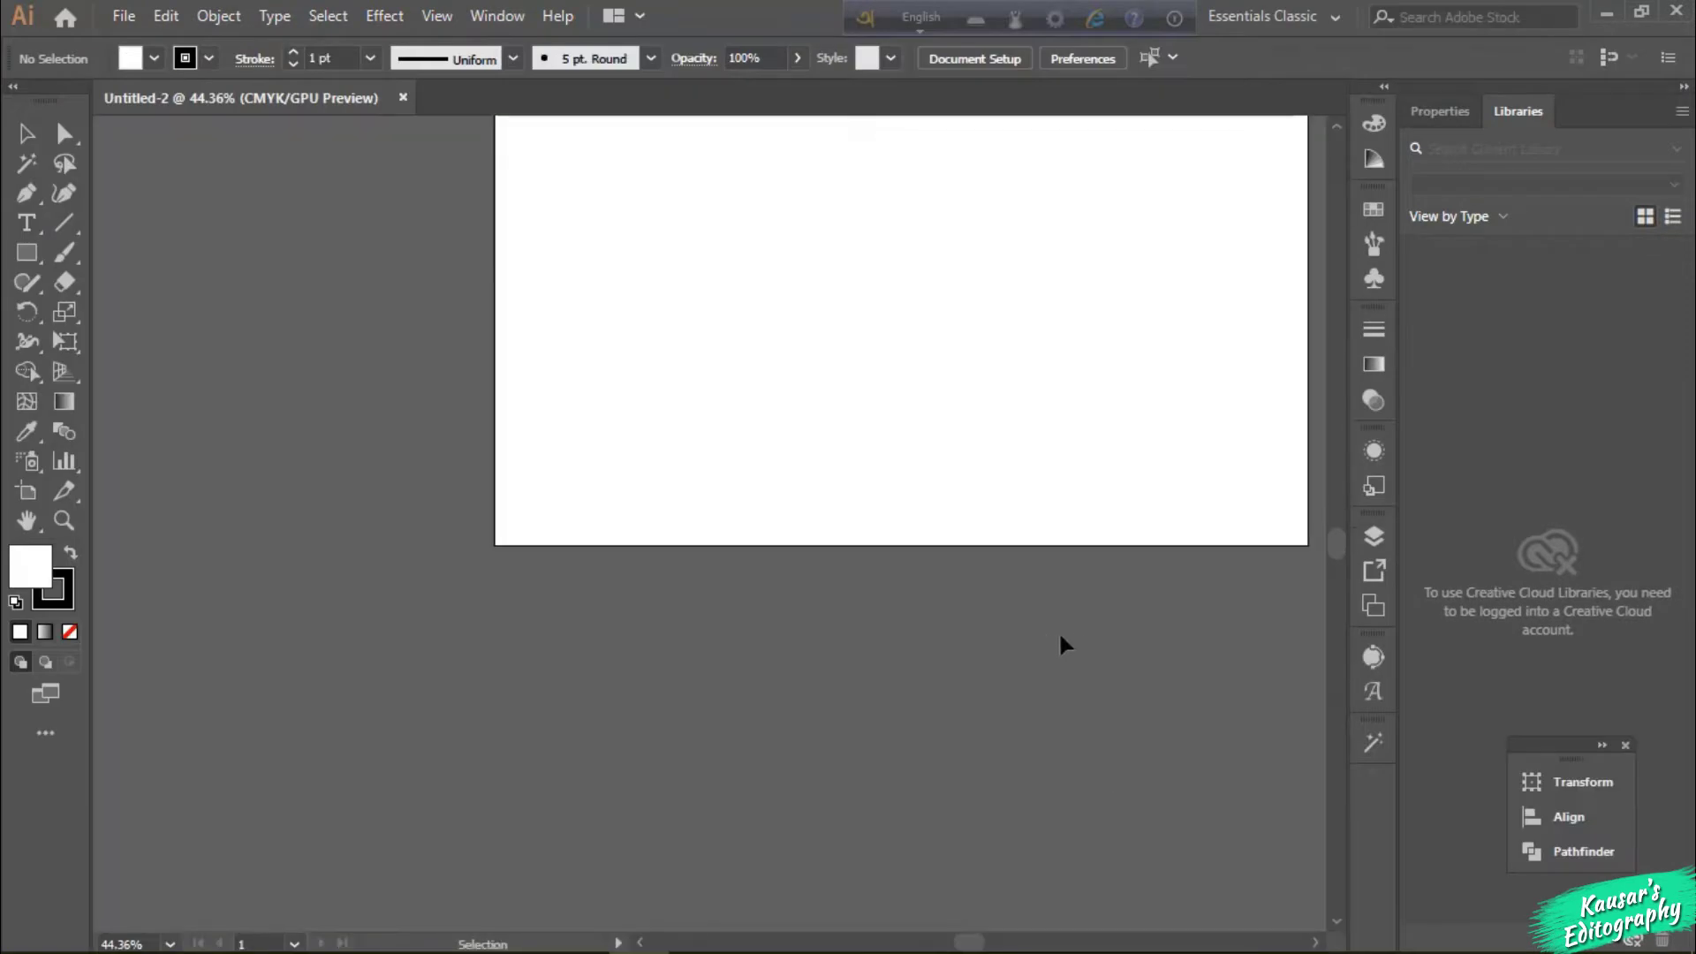
key(a)
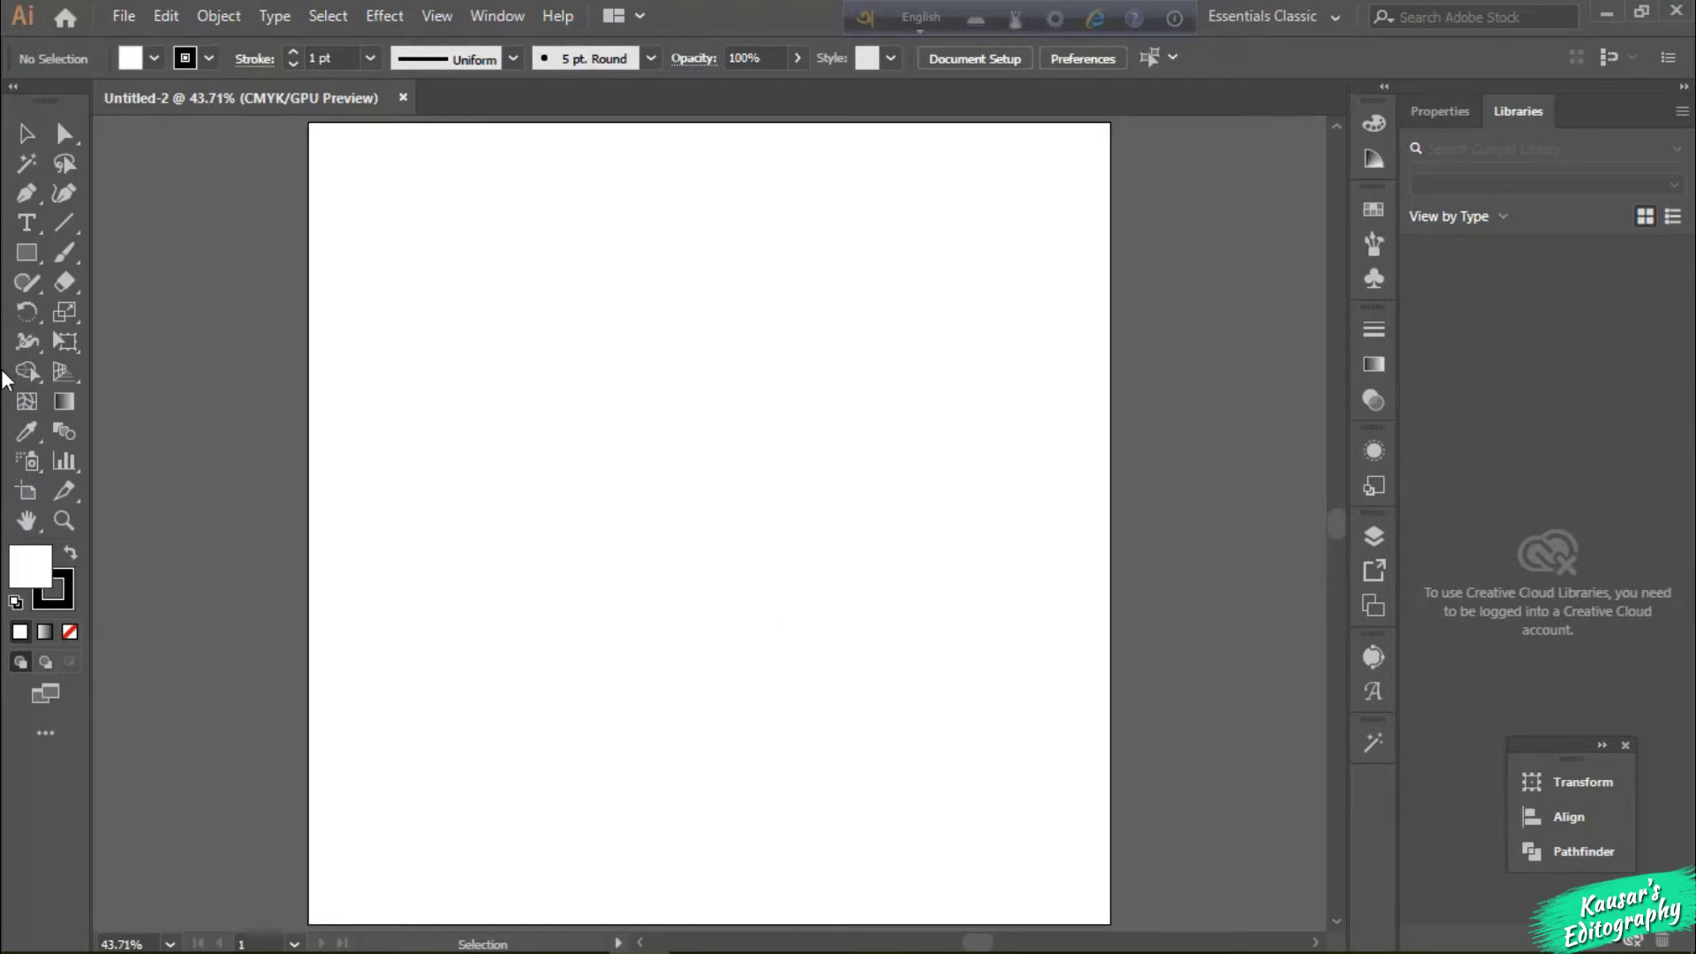
Step: Draw a wide text area across the middle of the artboard with the Type tool and clear its placeholder text
click(27, 222)
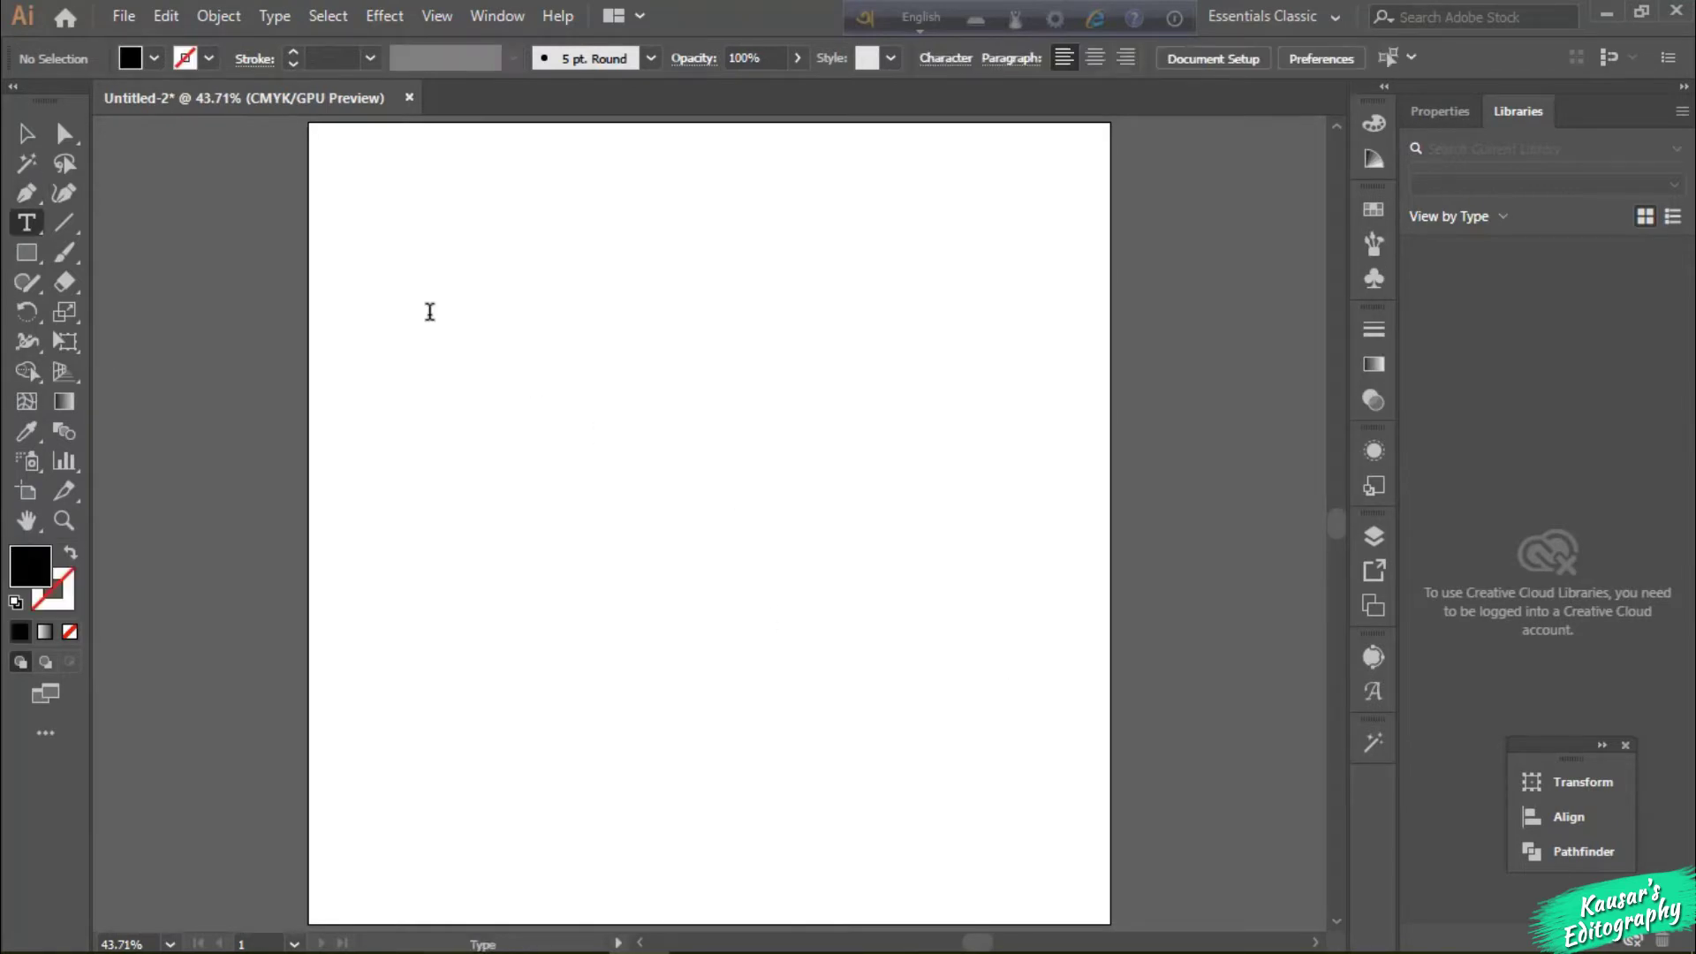
drag(340, 275, 1090, 666)
key(BackSpace)
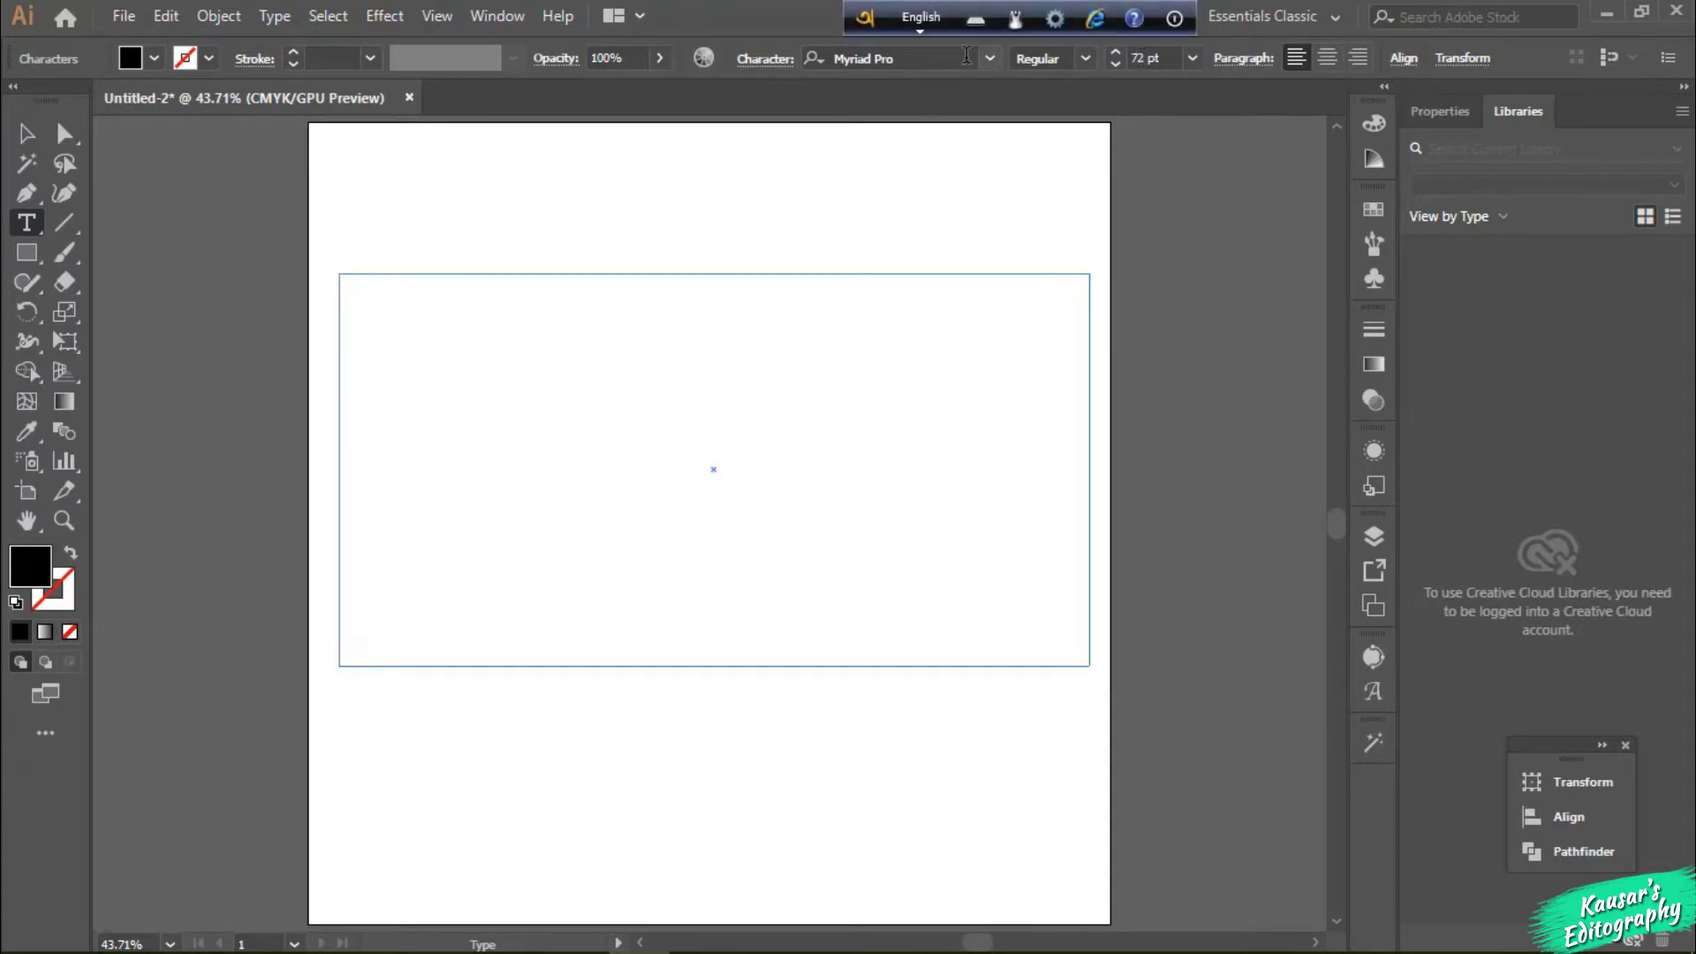
Step: Find the Mahfuj fonts and set the text area's font to Li Mahfuj AK Unicode
key(alt+shift)
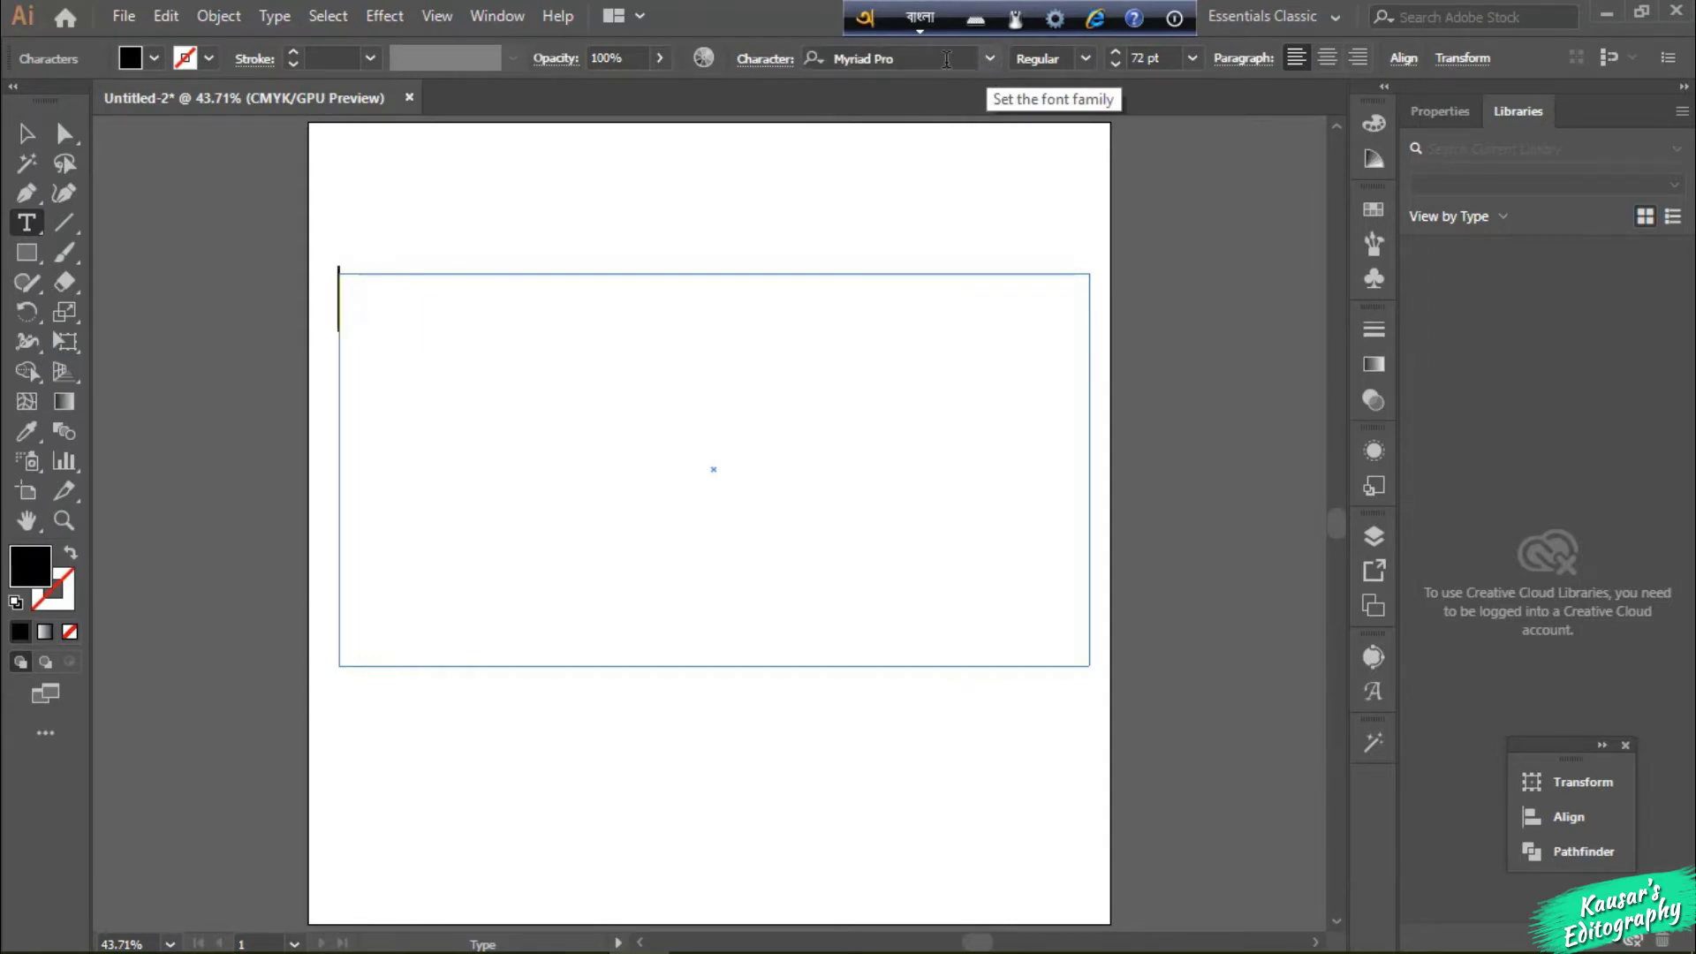
click(946, 59)
key(BackSpace)
key(BackSpace)
key(BackSpace)
key(BackSpace)
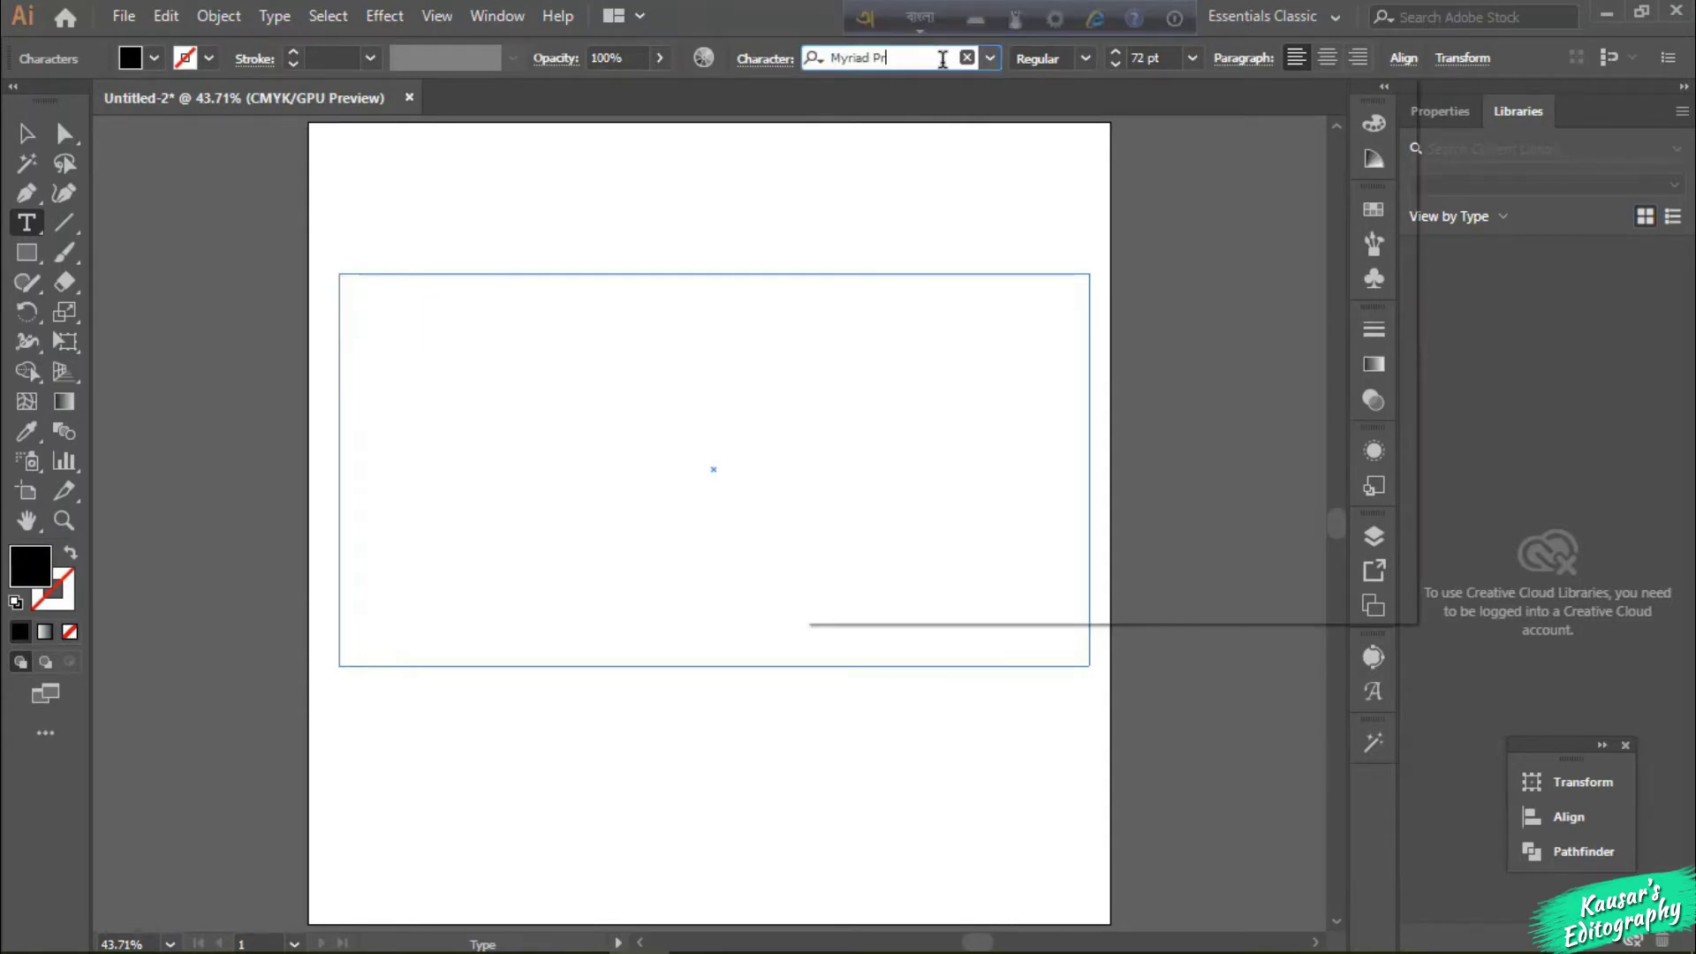
key(BackSpace)
key(BackSpace)
key(BackSpace)
key(BackSpace)
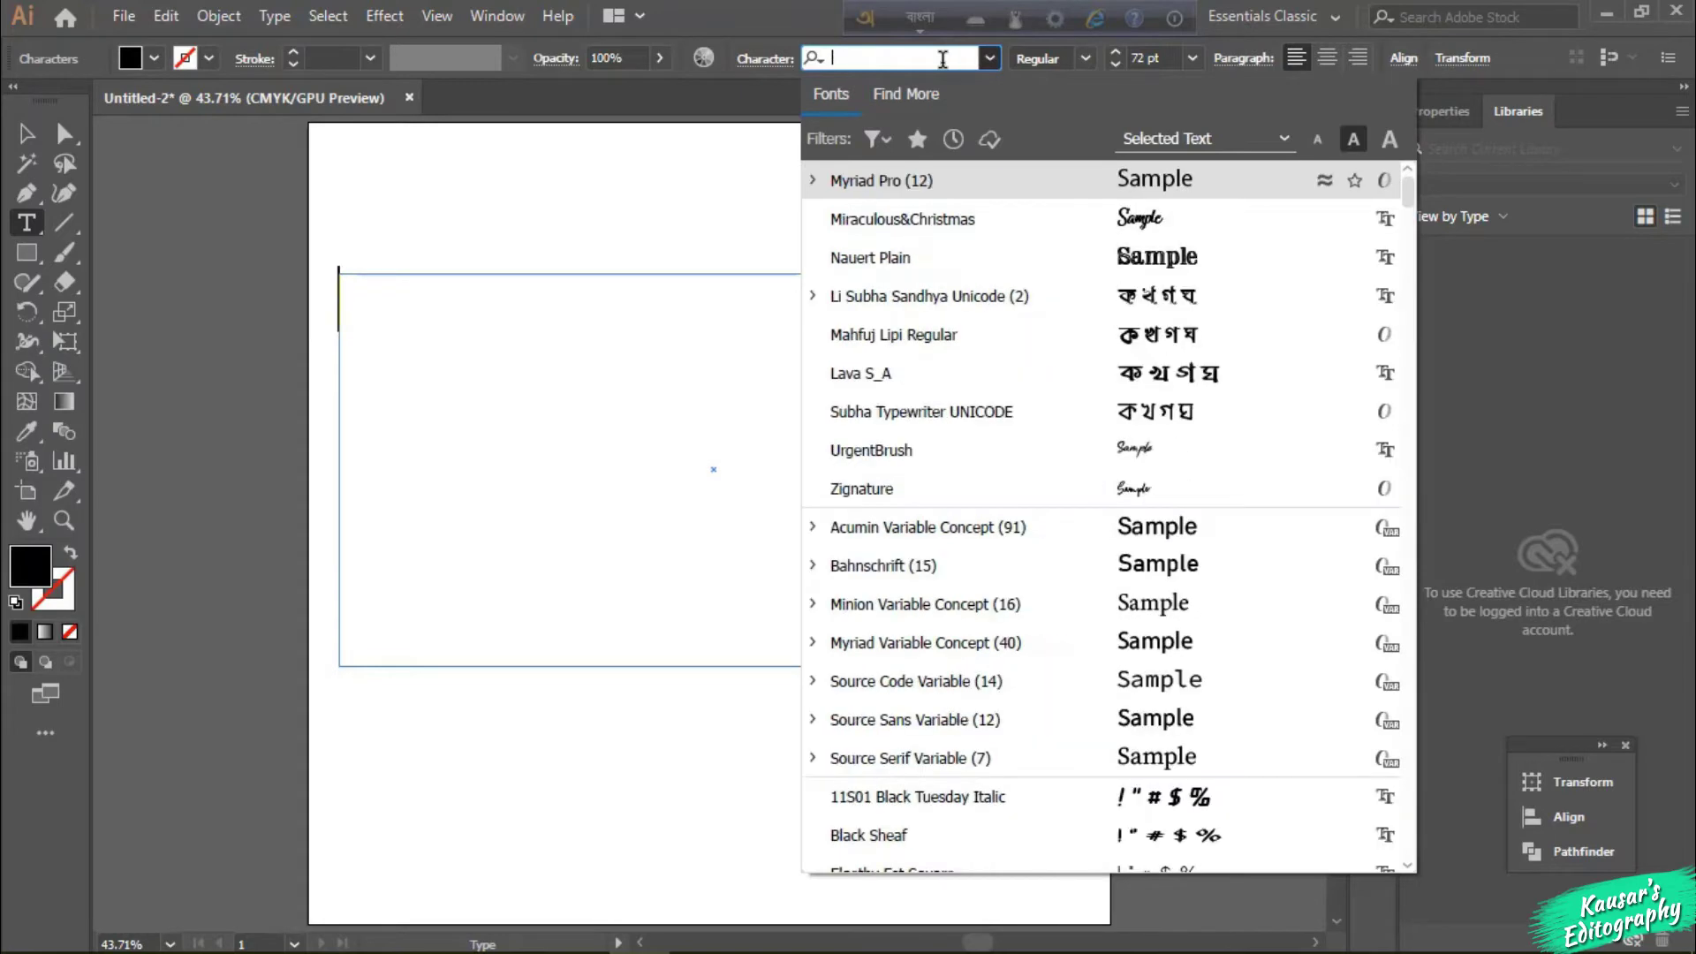
key(F12)
text(mah)
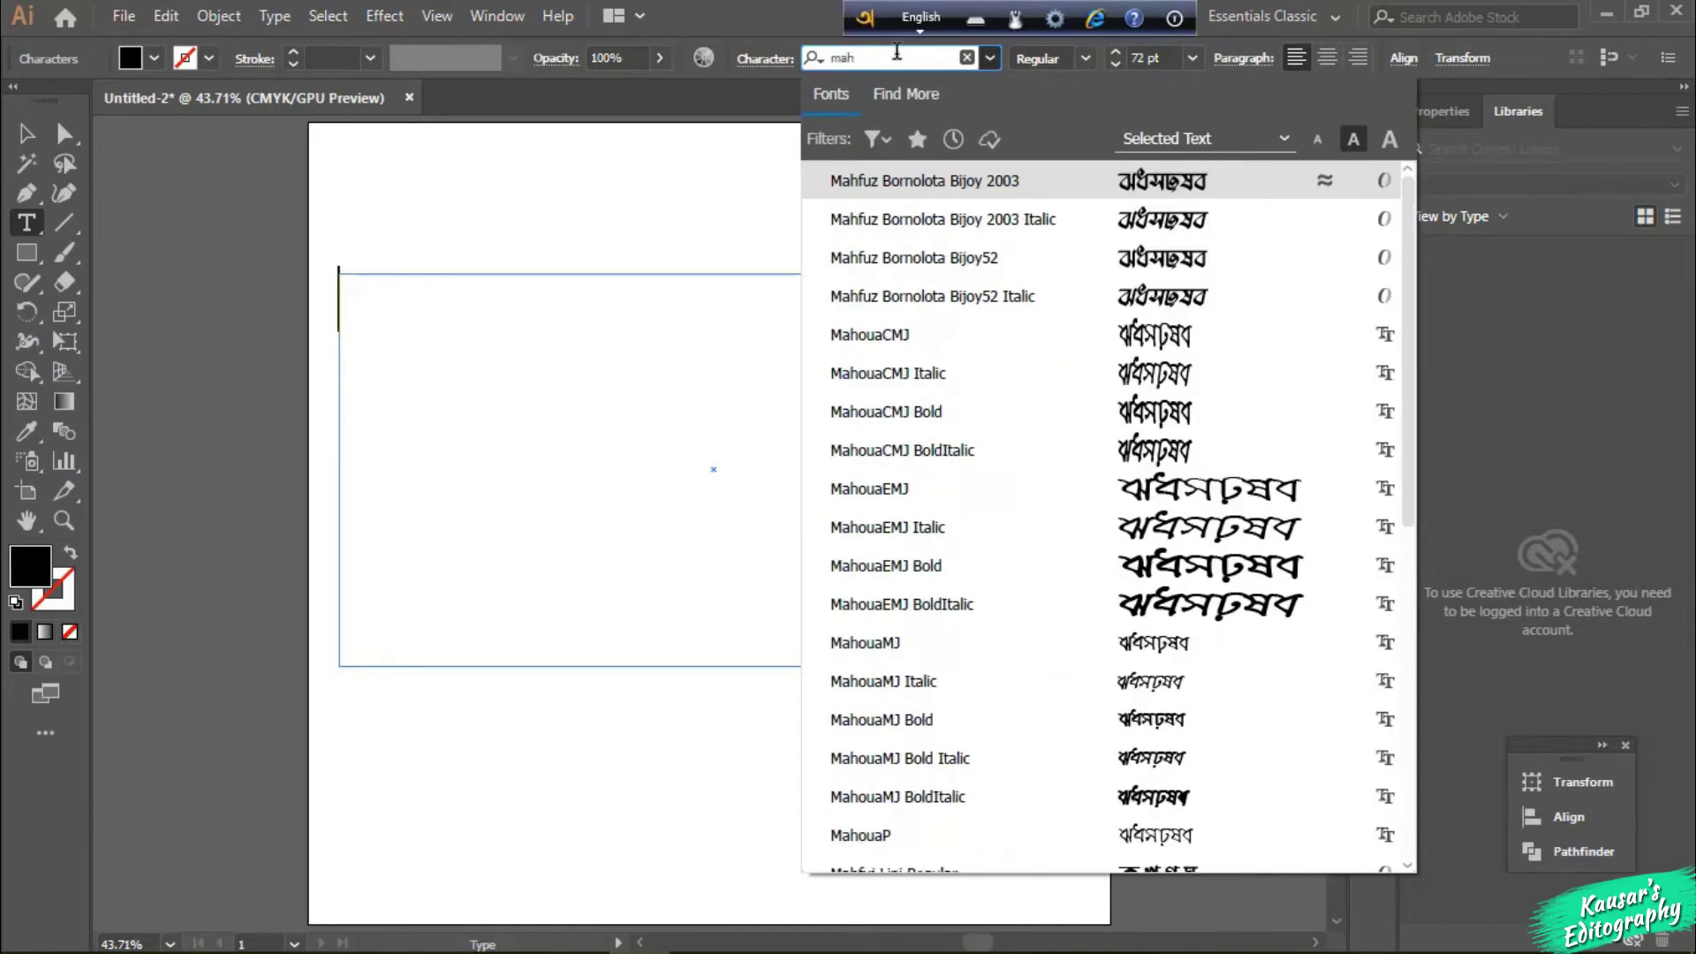
text(fuj)
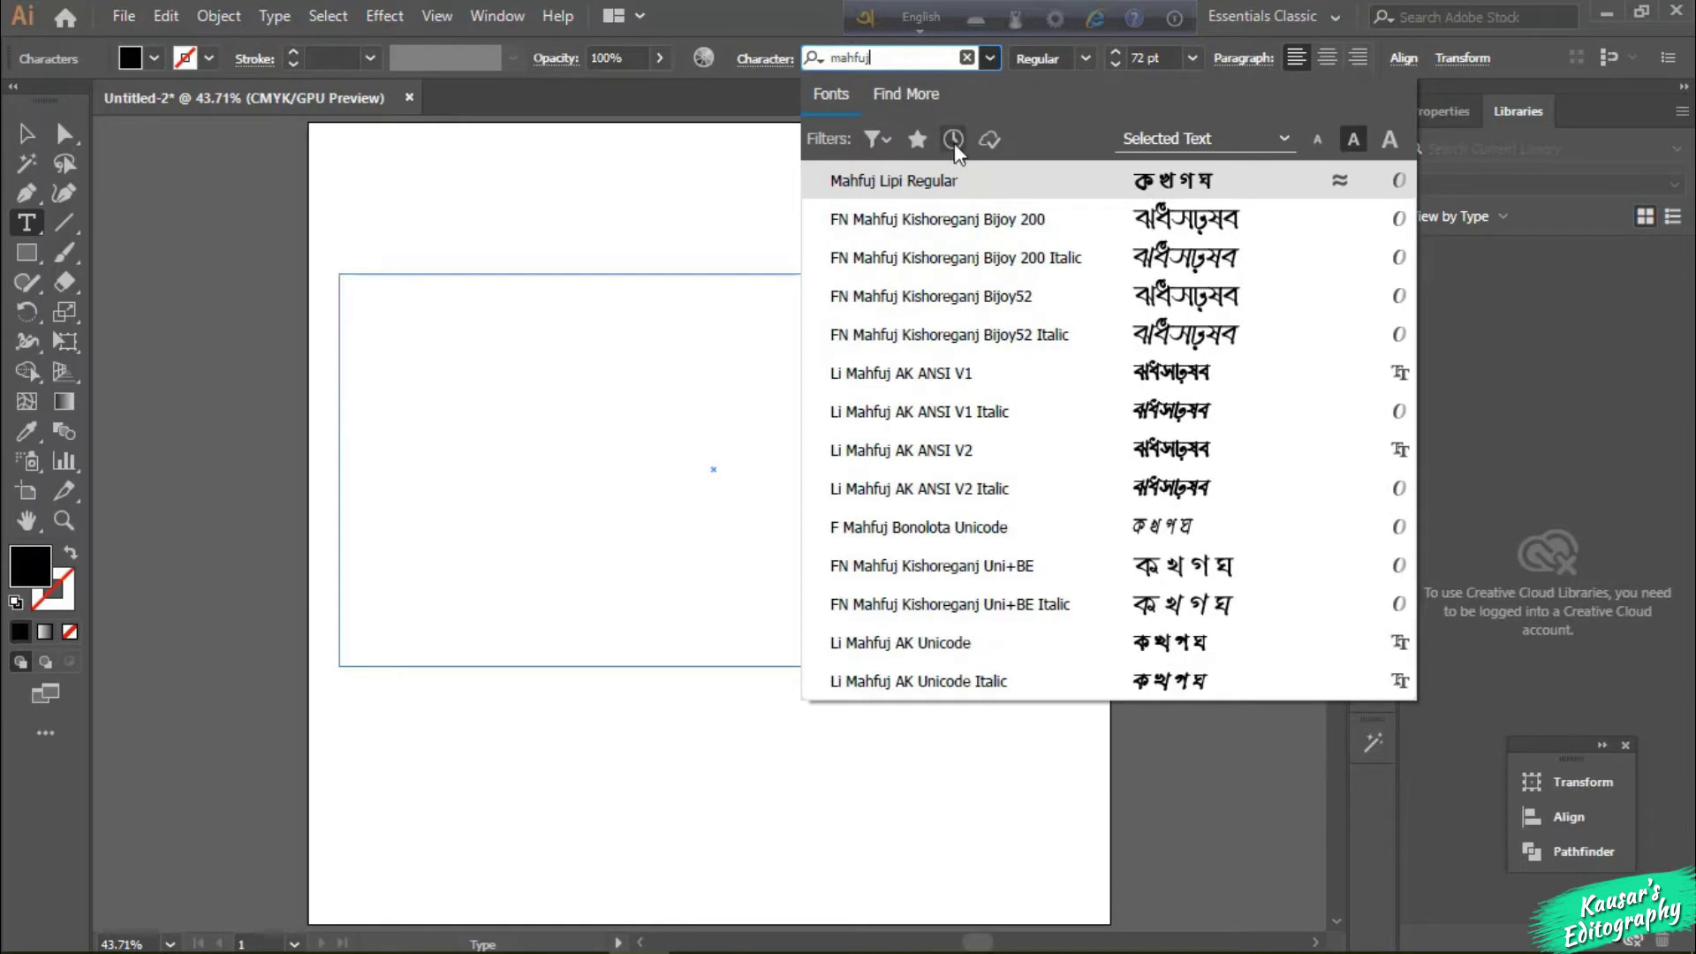
click(989, 640)
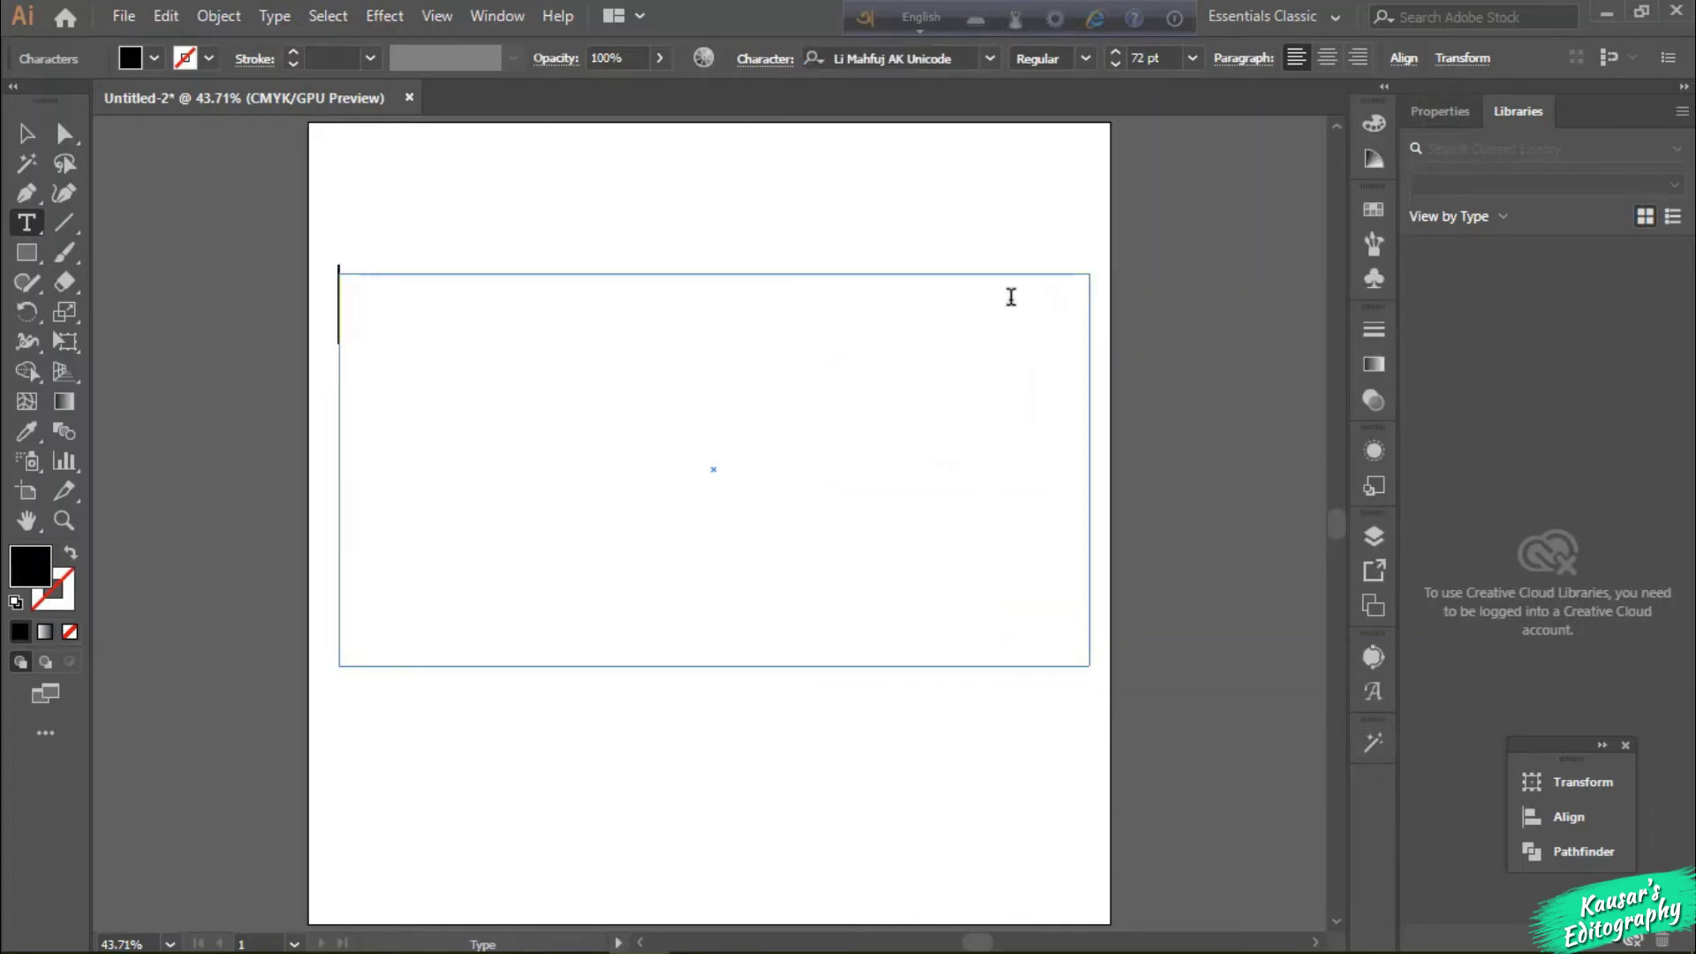
Step: Switch the keyboard input to Bangla and enter ইয়া রব in the text area
key(F12)
text(iya r)
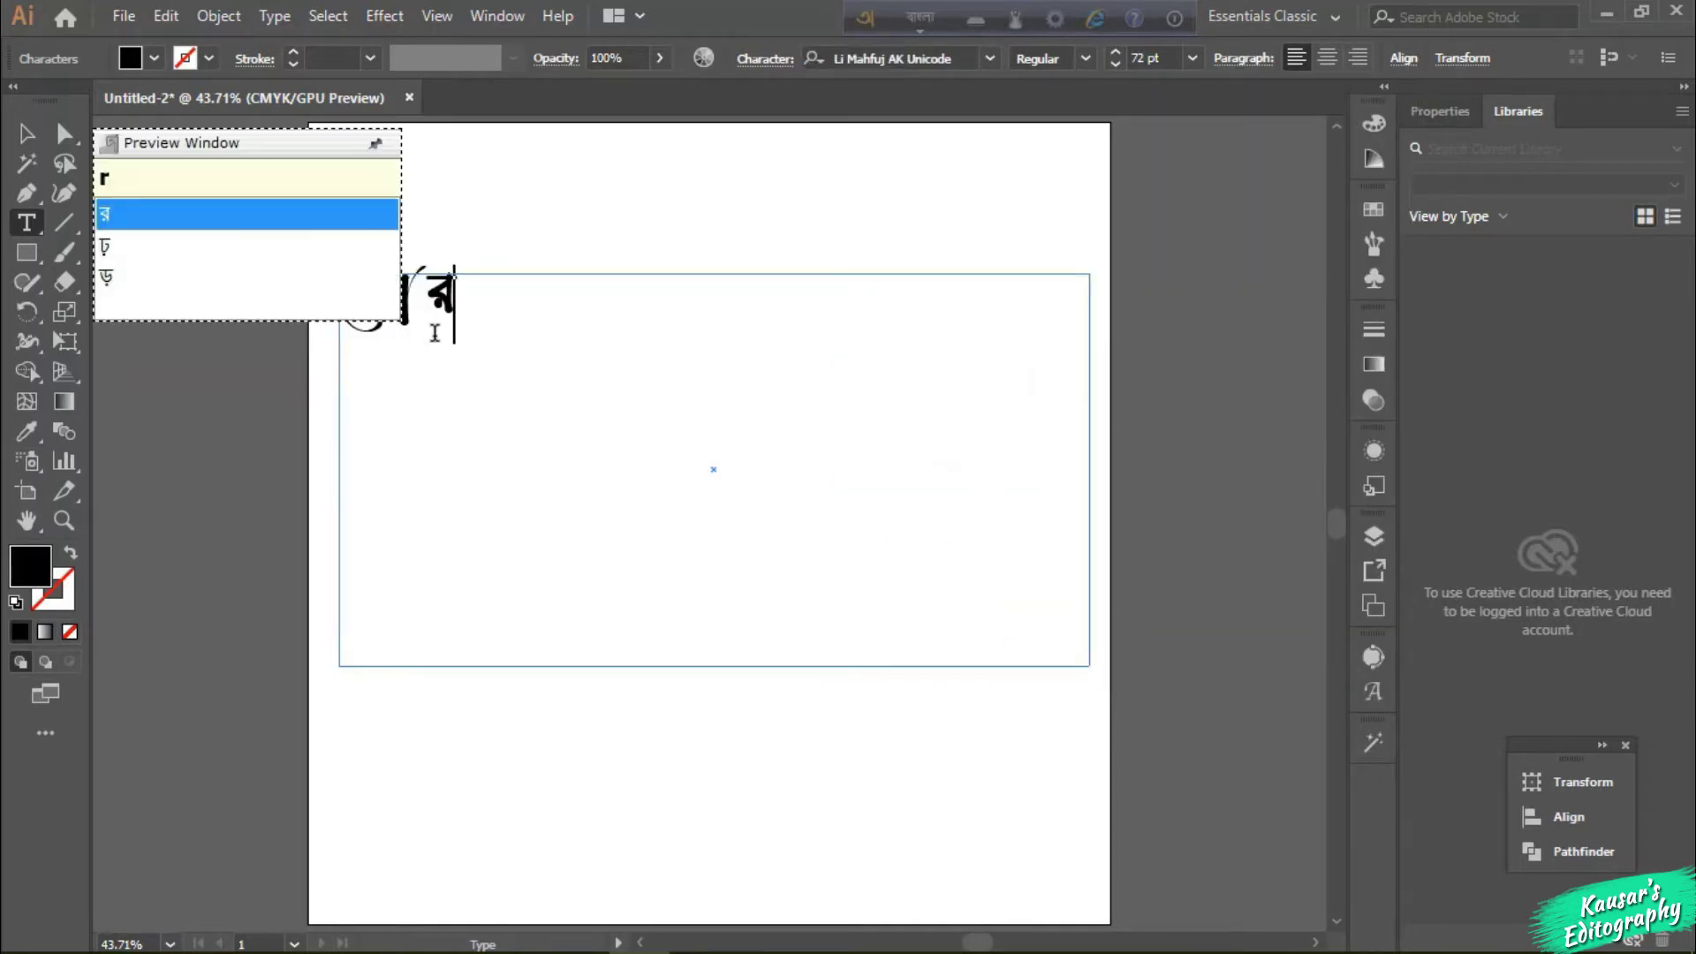
text(abbI)
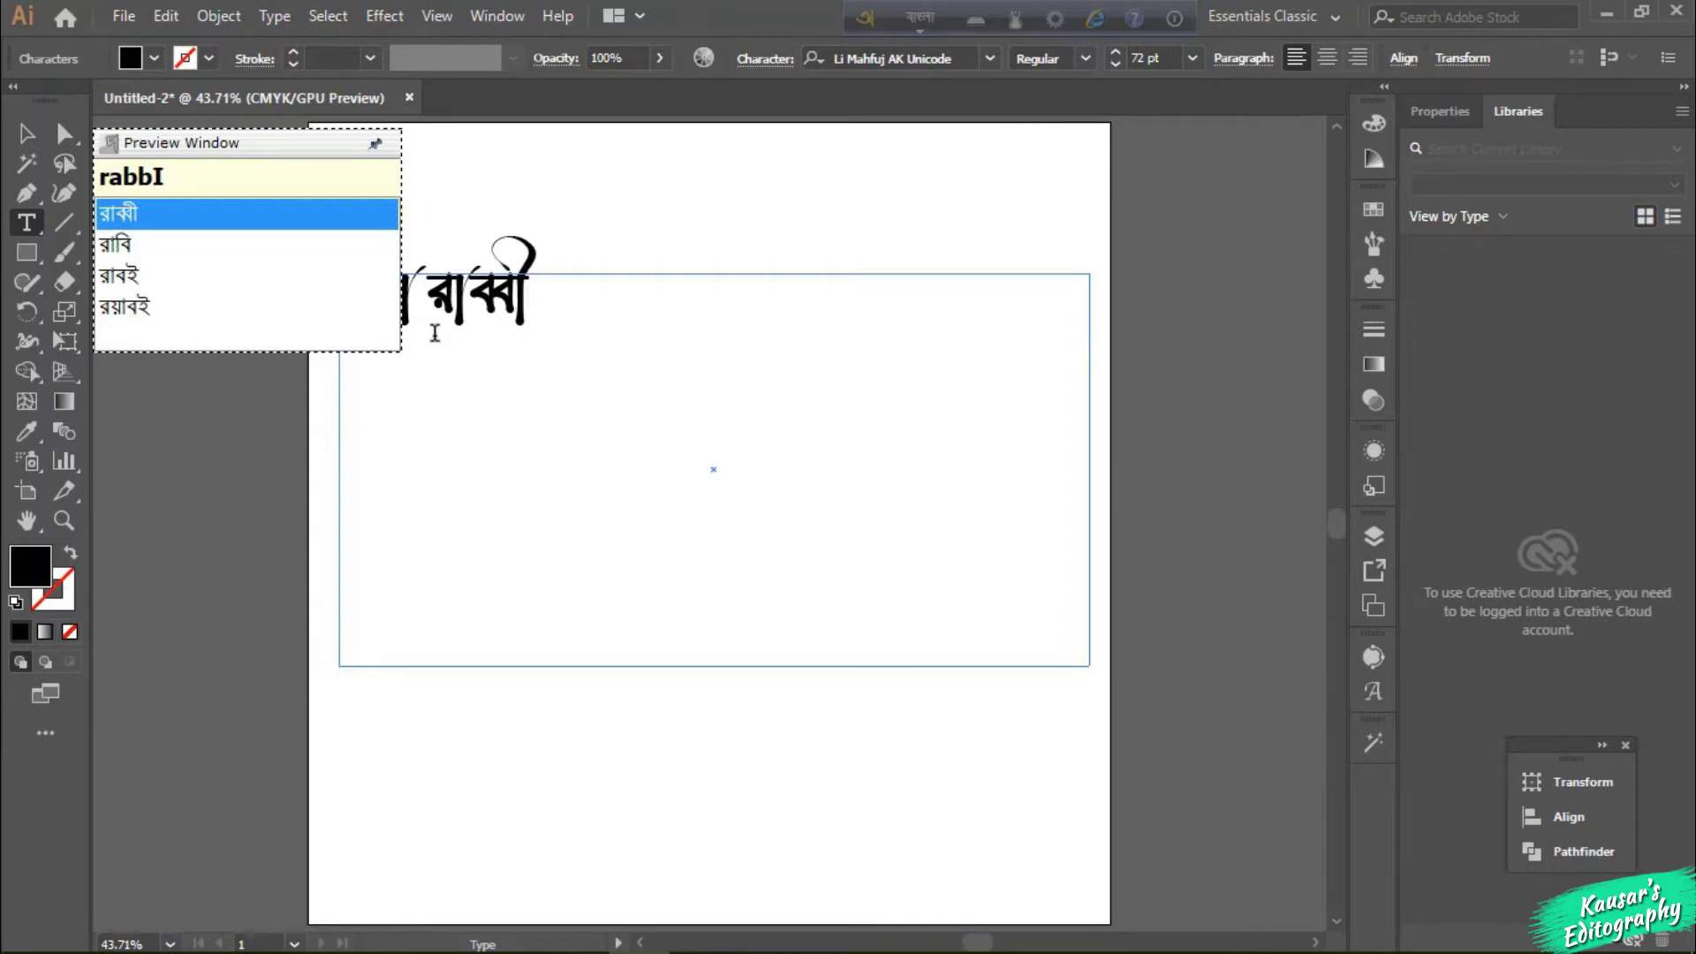
key(BackSpace)
key(BackSpace)
key(BackSpace)
key(BackSpace)
text(b)
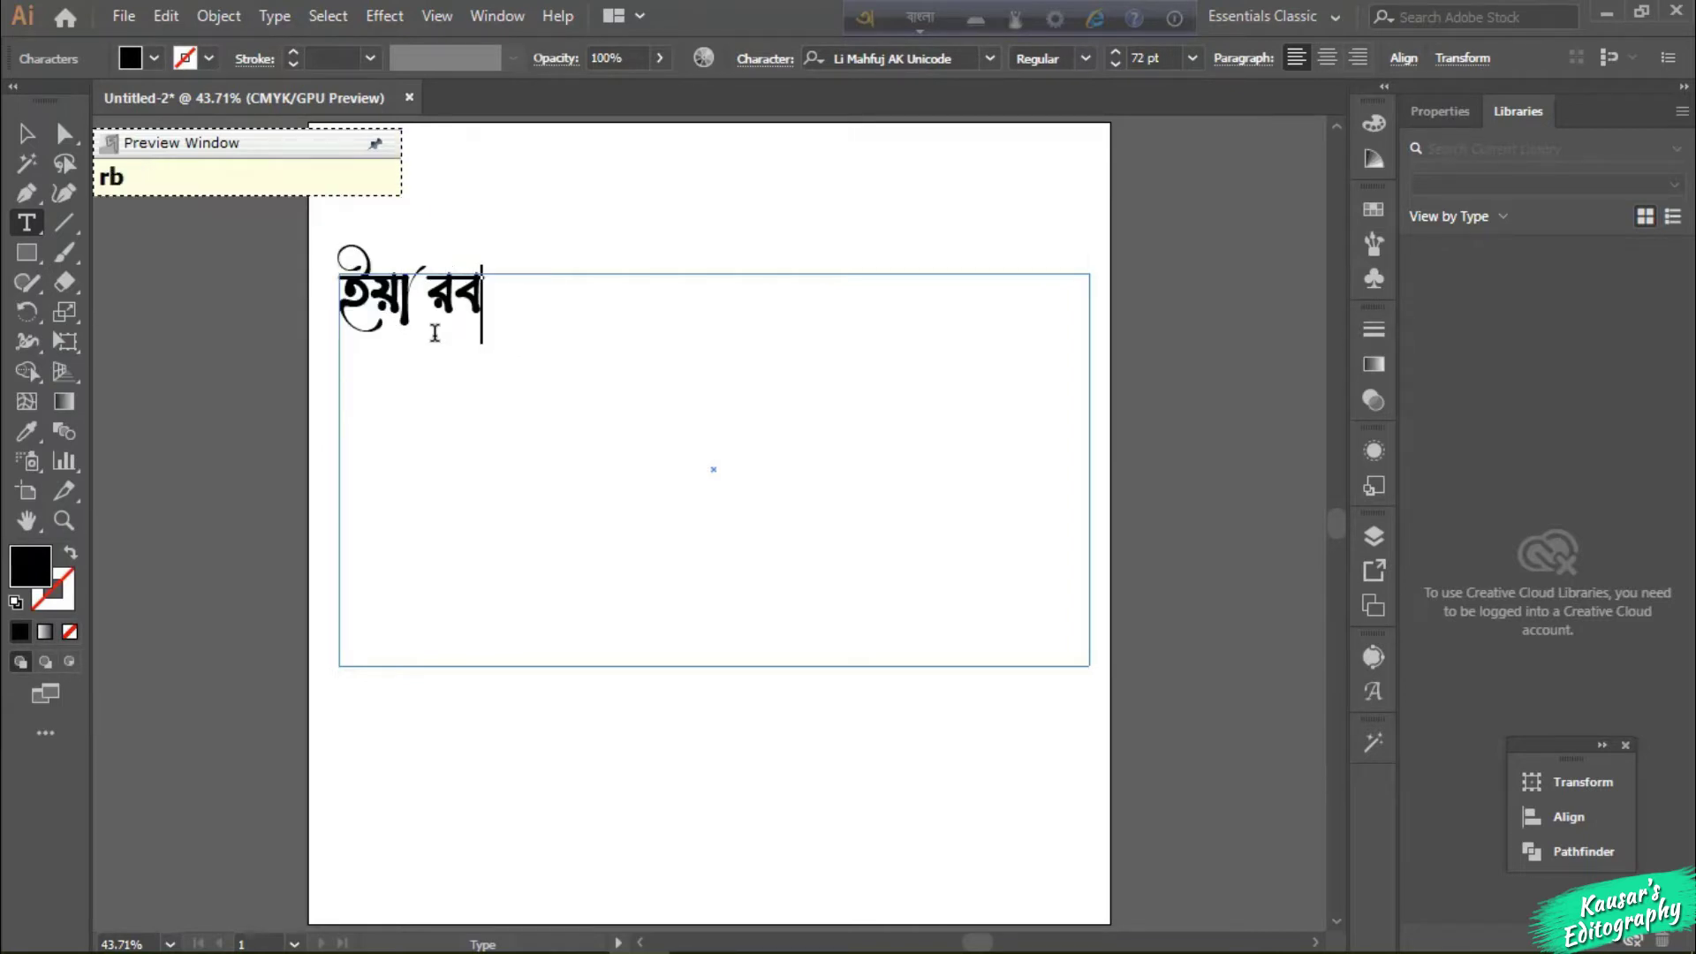
Step: Select all the text in the text area and increase its font size to 220 pt
key(ctrl+a)
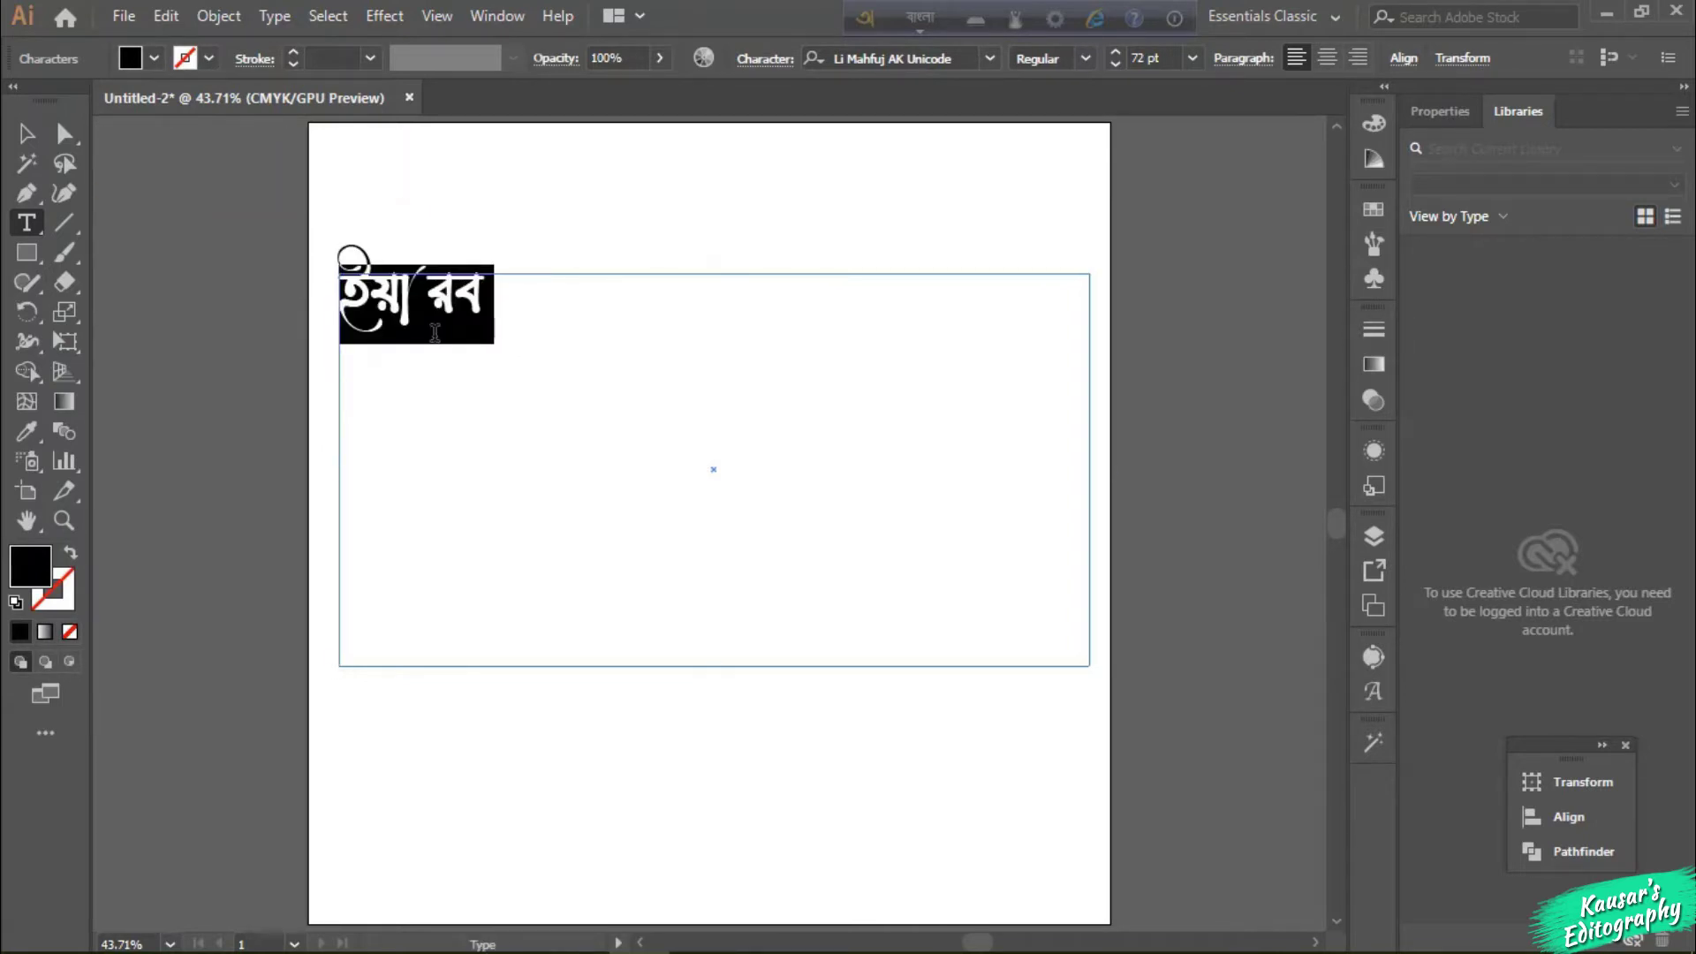
click(1146, 49)
key(Up)
key(Up)
key(Up)
key(Up)
key(Up)
key(Up)
key(Up)
key(Up)
key(Up)
key(Up)
key(Up)
key(Up)
key(Up)
key(Up)
key(Up)
key(Up)
key(Up)
key(Up)
key(Up)
key(Up)
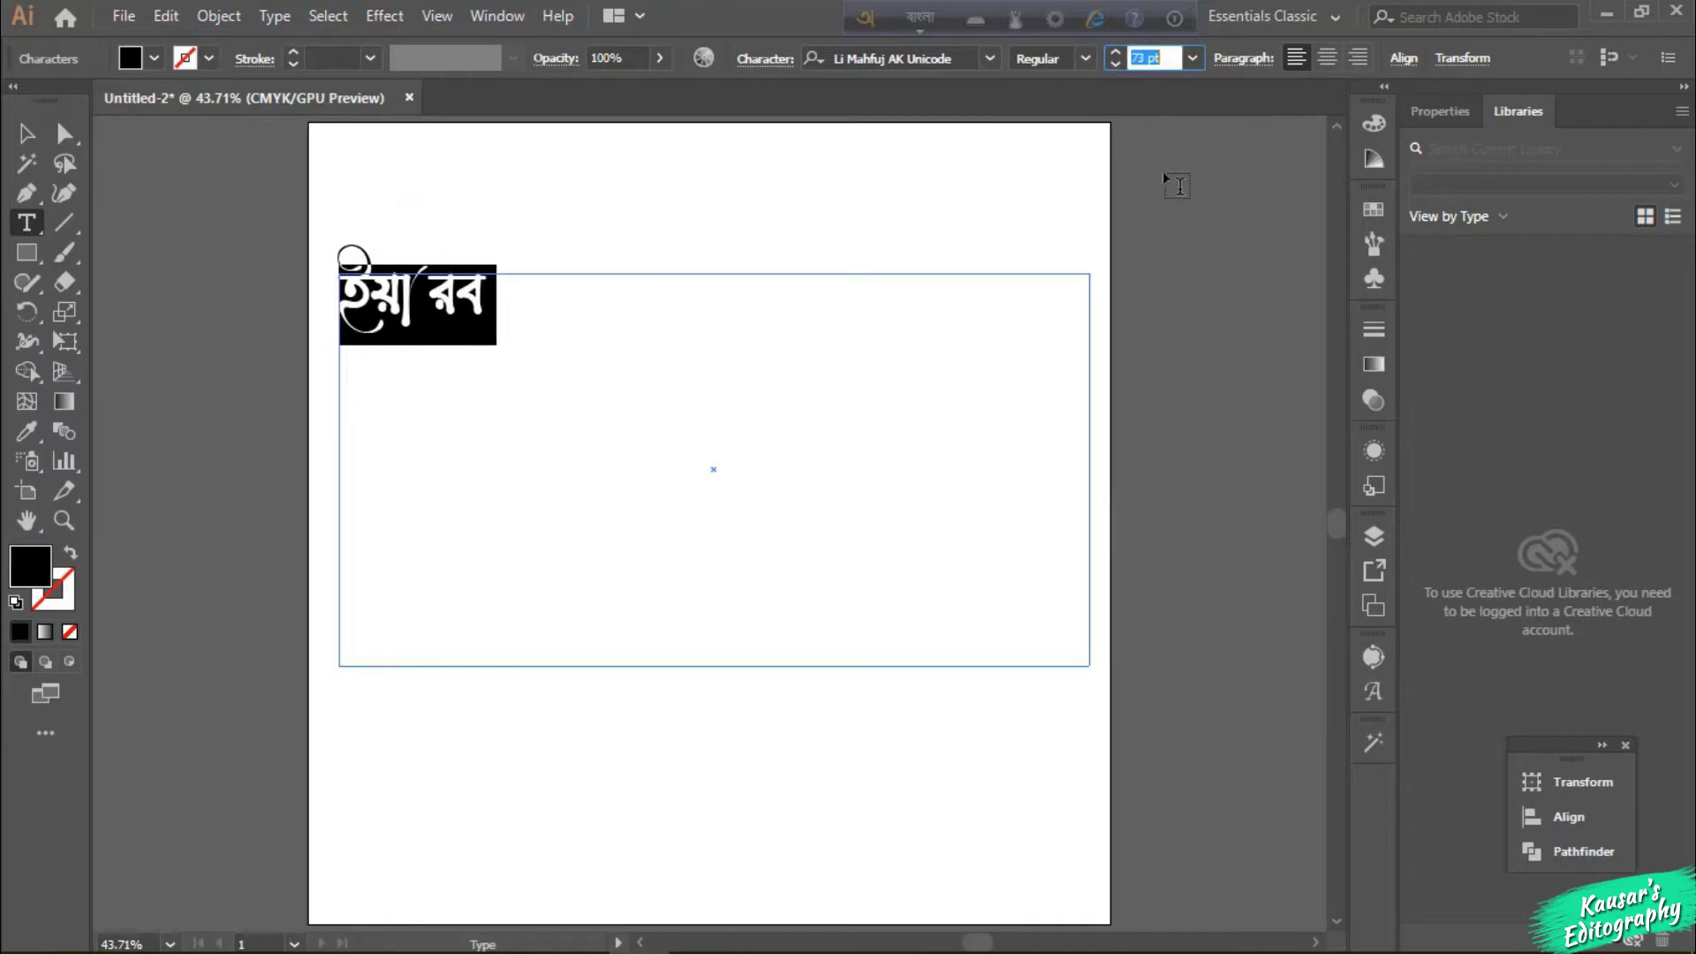
key(Up)
key(Up)
key(Up)
key(Up)
key(Up)
key(Up)
key(Up)
key(Up)
key(Up)
key(Up)
key(Up)
key(Up)
key(Up)
key(Up)
key(Up)
key(Up)
key(Up)
key(Up)
key(Up)
key(Up)
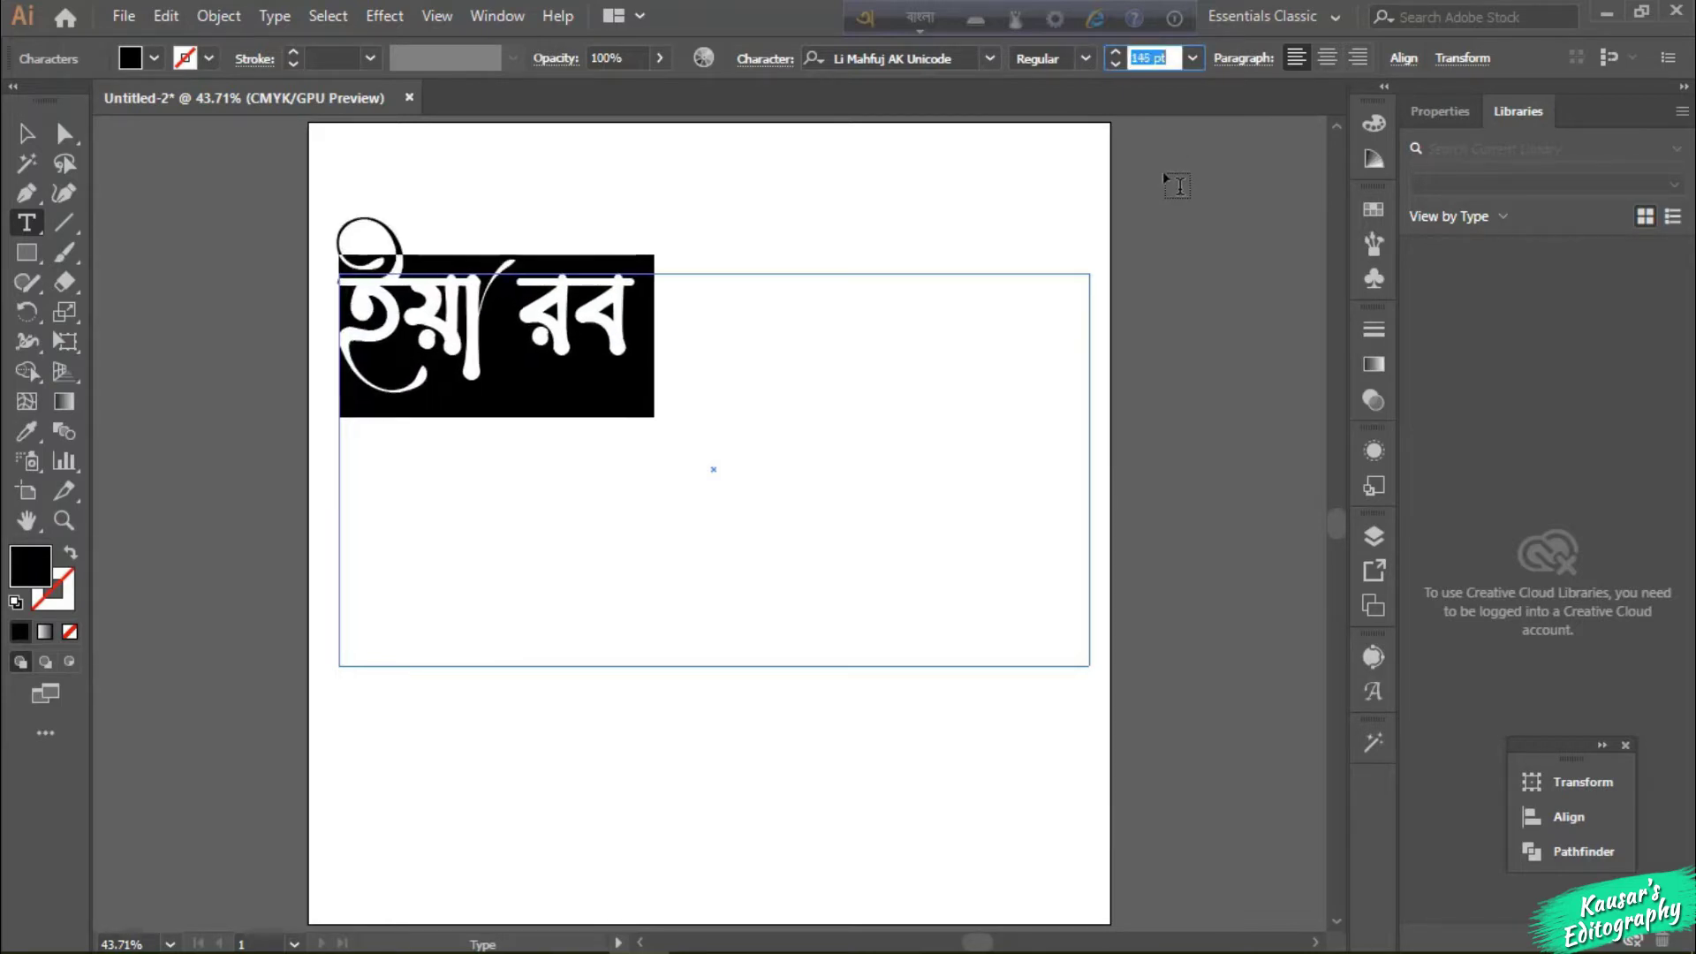
key(Up)
key(Up)
key(Up)
key(Up)
key(Up)
key(Up)
key(Up)
key(Up)
key(Up)
key(Up)
key(Up)
key(Up)
key(Up)
key(Up)
key(Up)
key(Up)
key(Up)
key(Up)
key(Up)
key(Up)
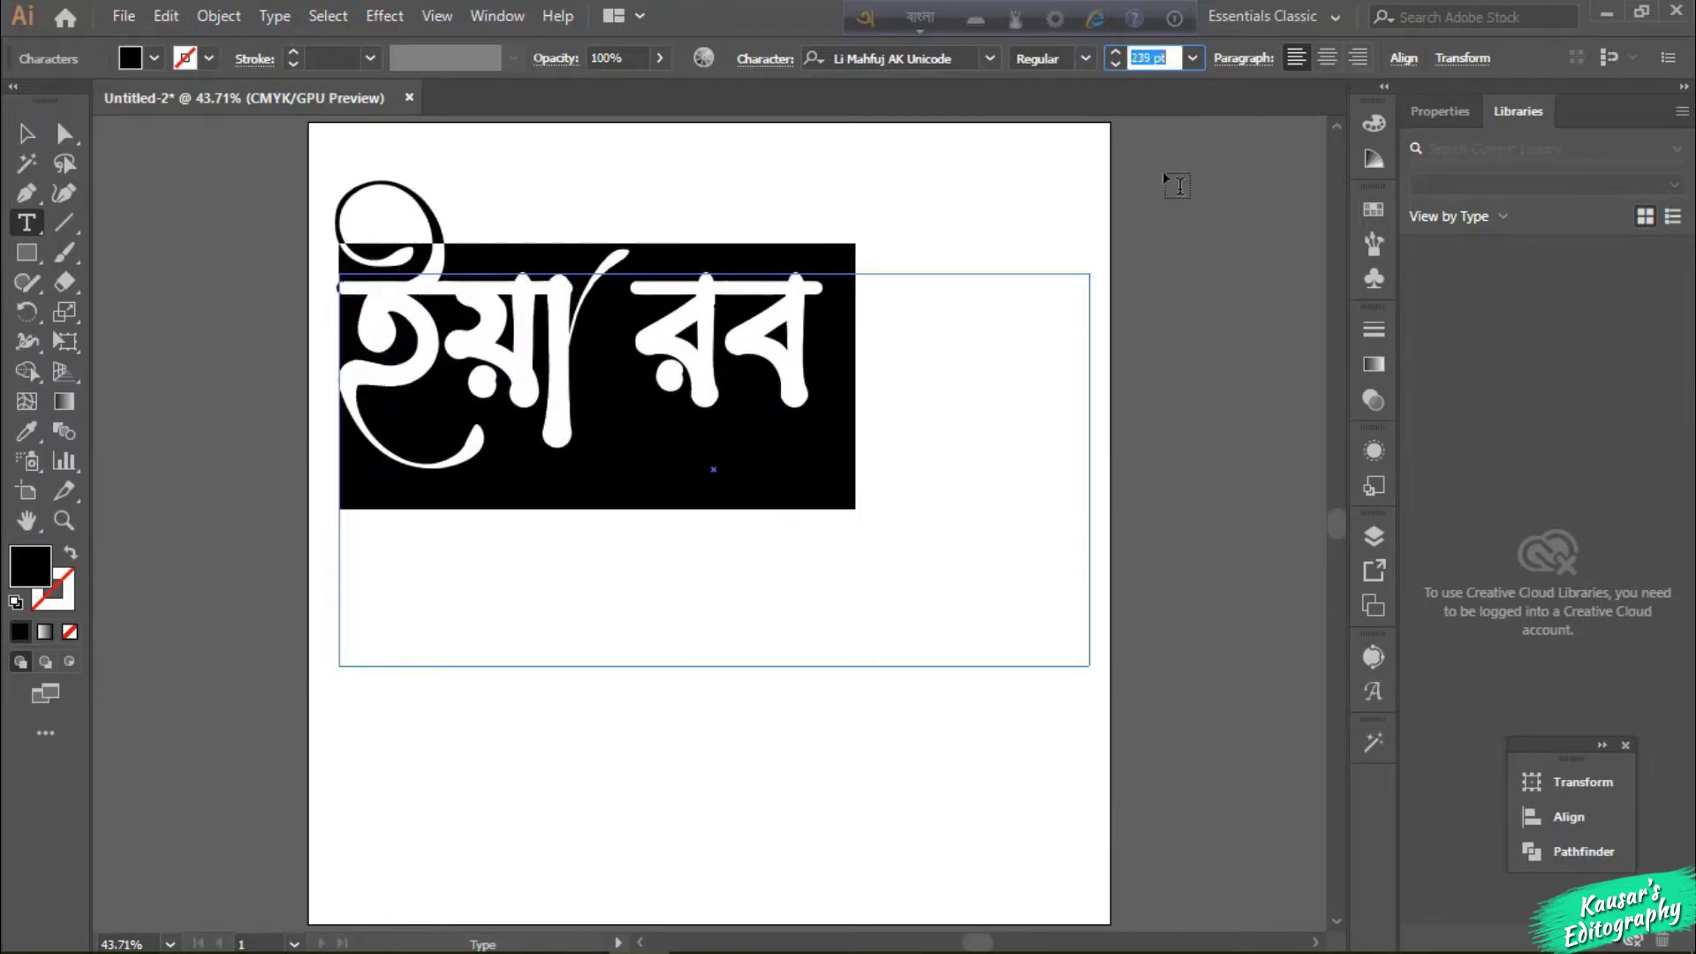
Step: Replace the text in the text area with ইয়া রাব্বী
click(837, 378)
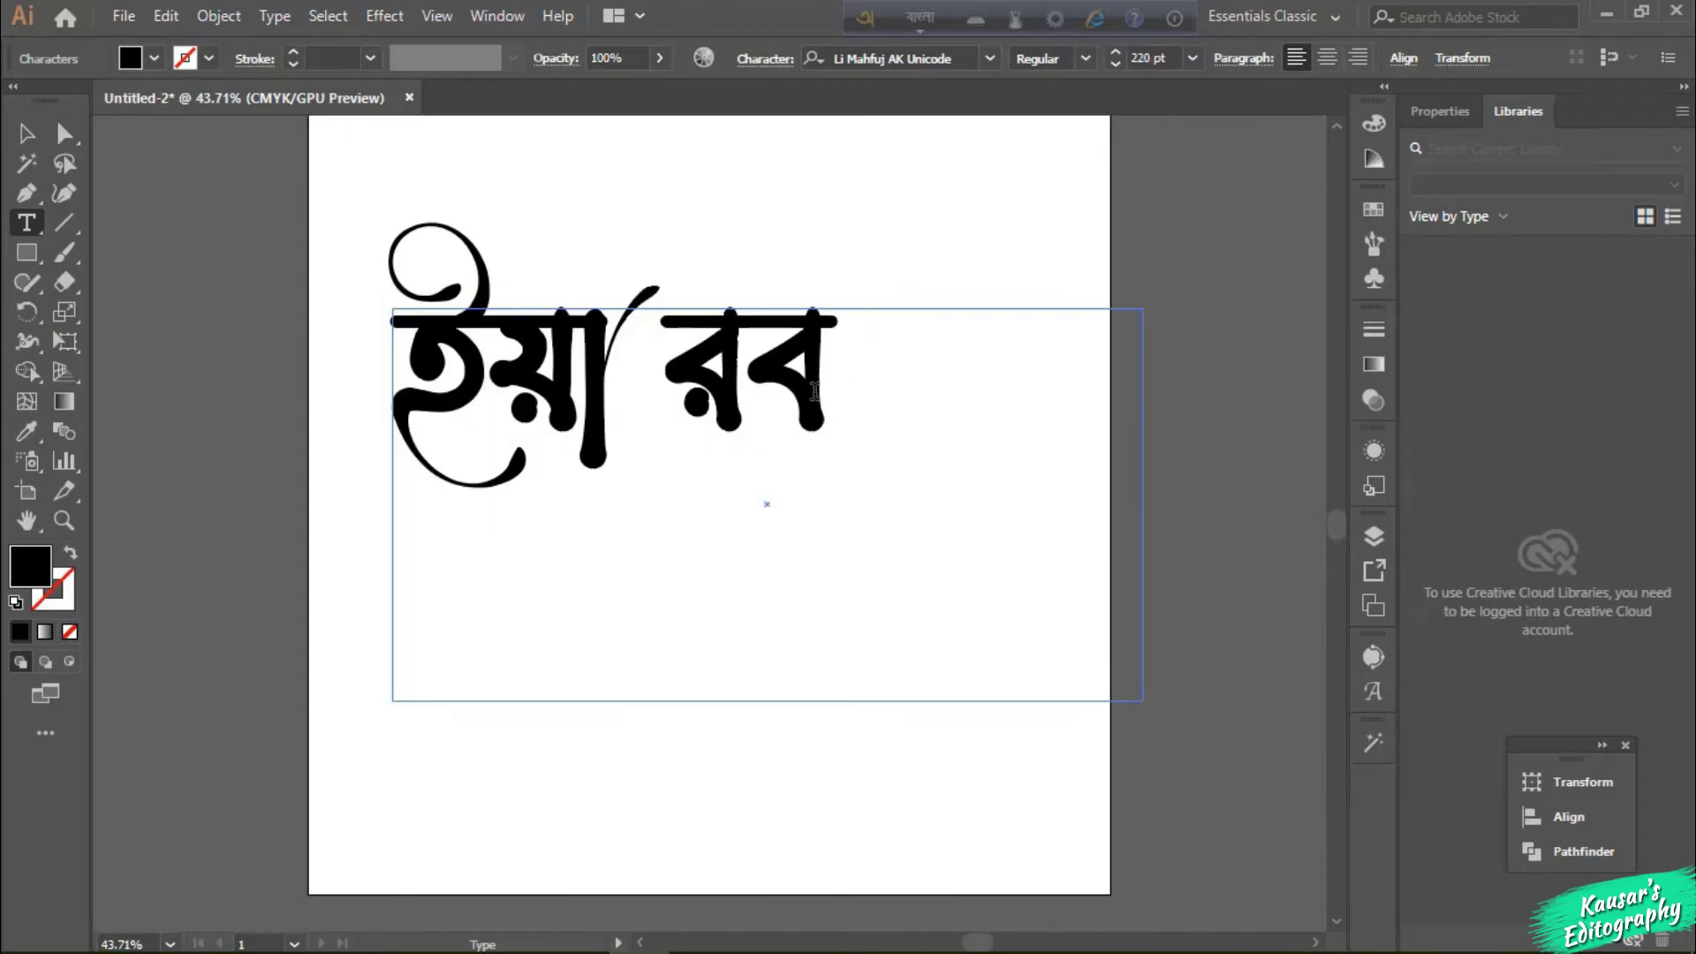
key(BackSpace)
key(BackSpace)
key(BackSpace)
key(BackSpace)
key(BackSpace)
key(BackSpace)
key(BackSpace)
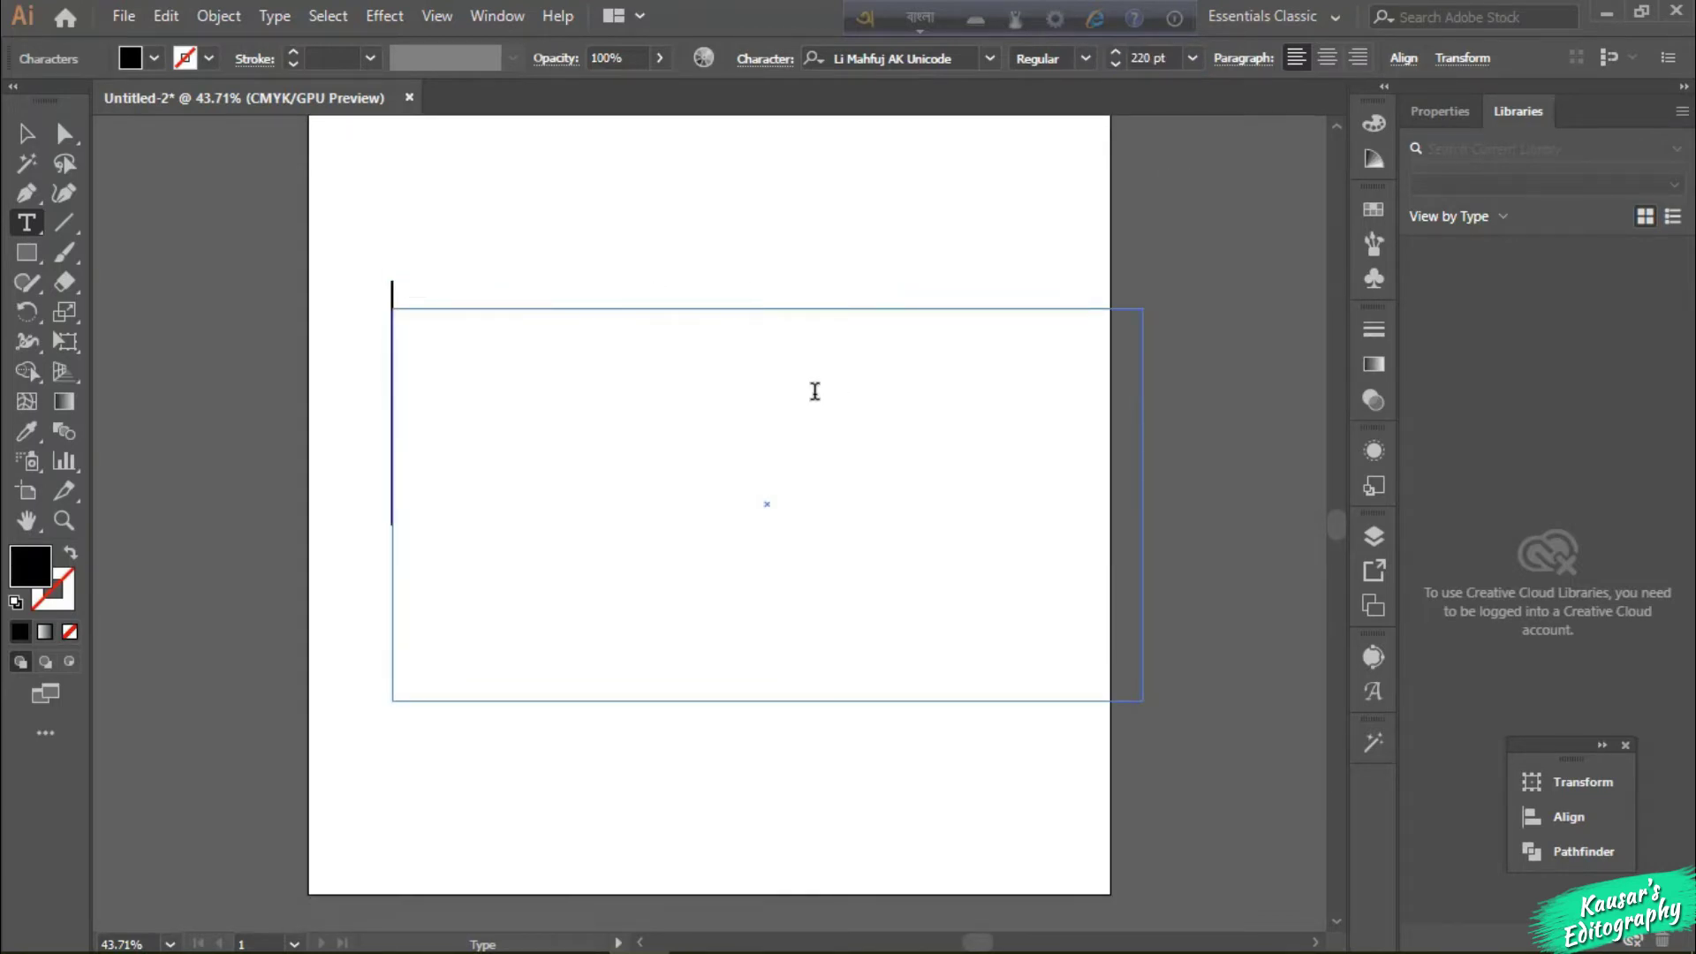
text(iya )
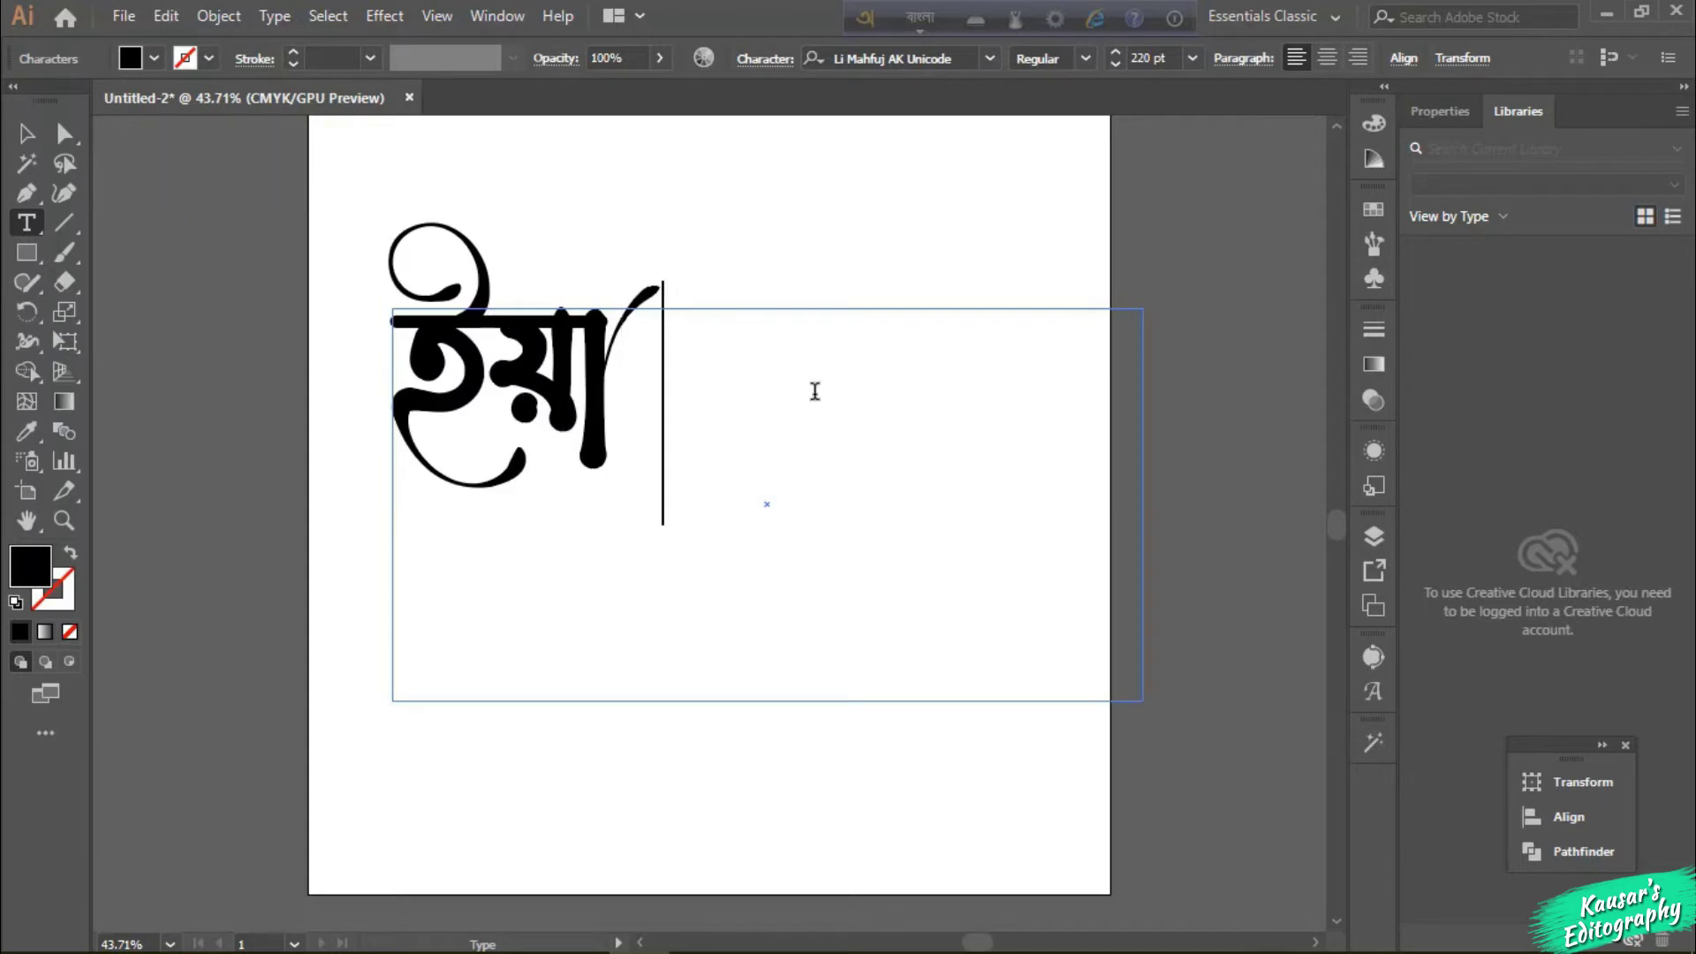
text(rabb)
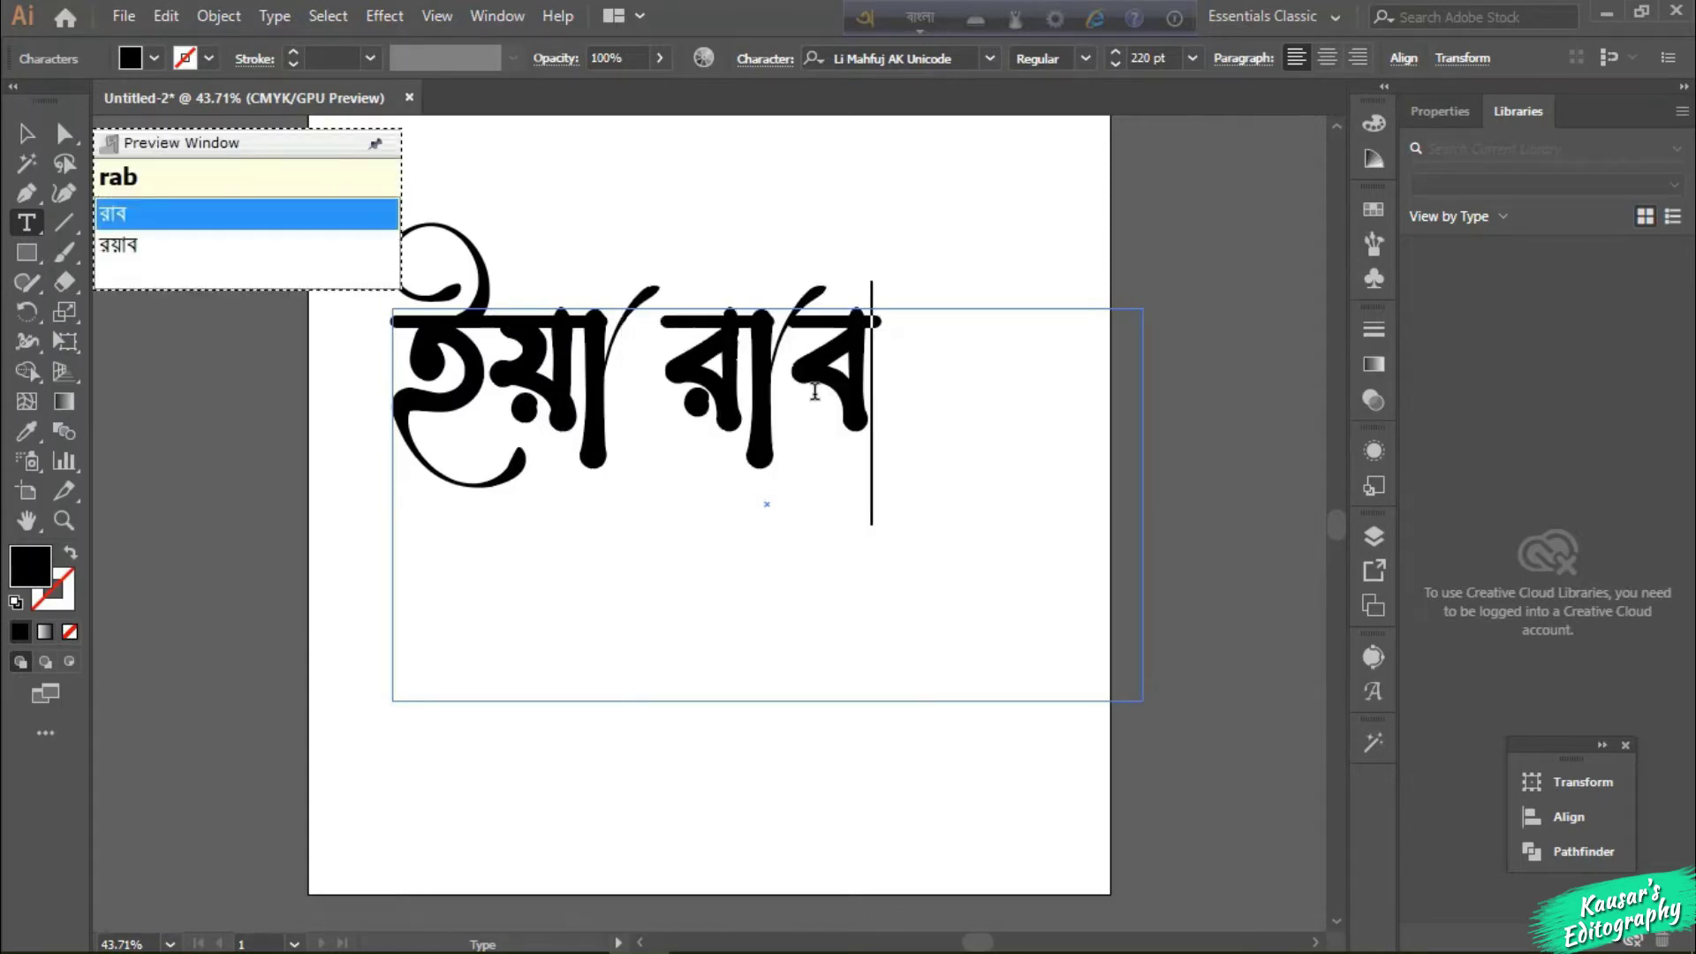
text(I)
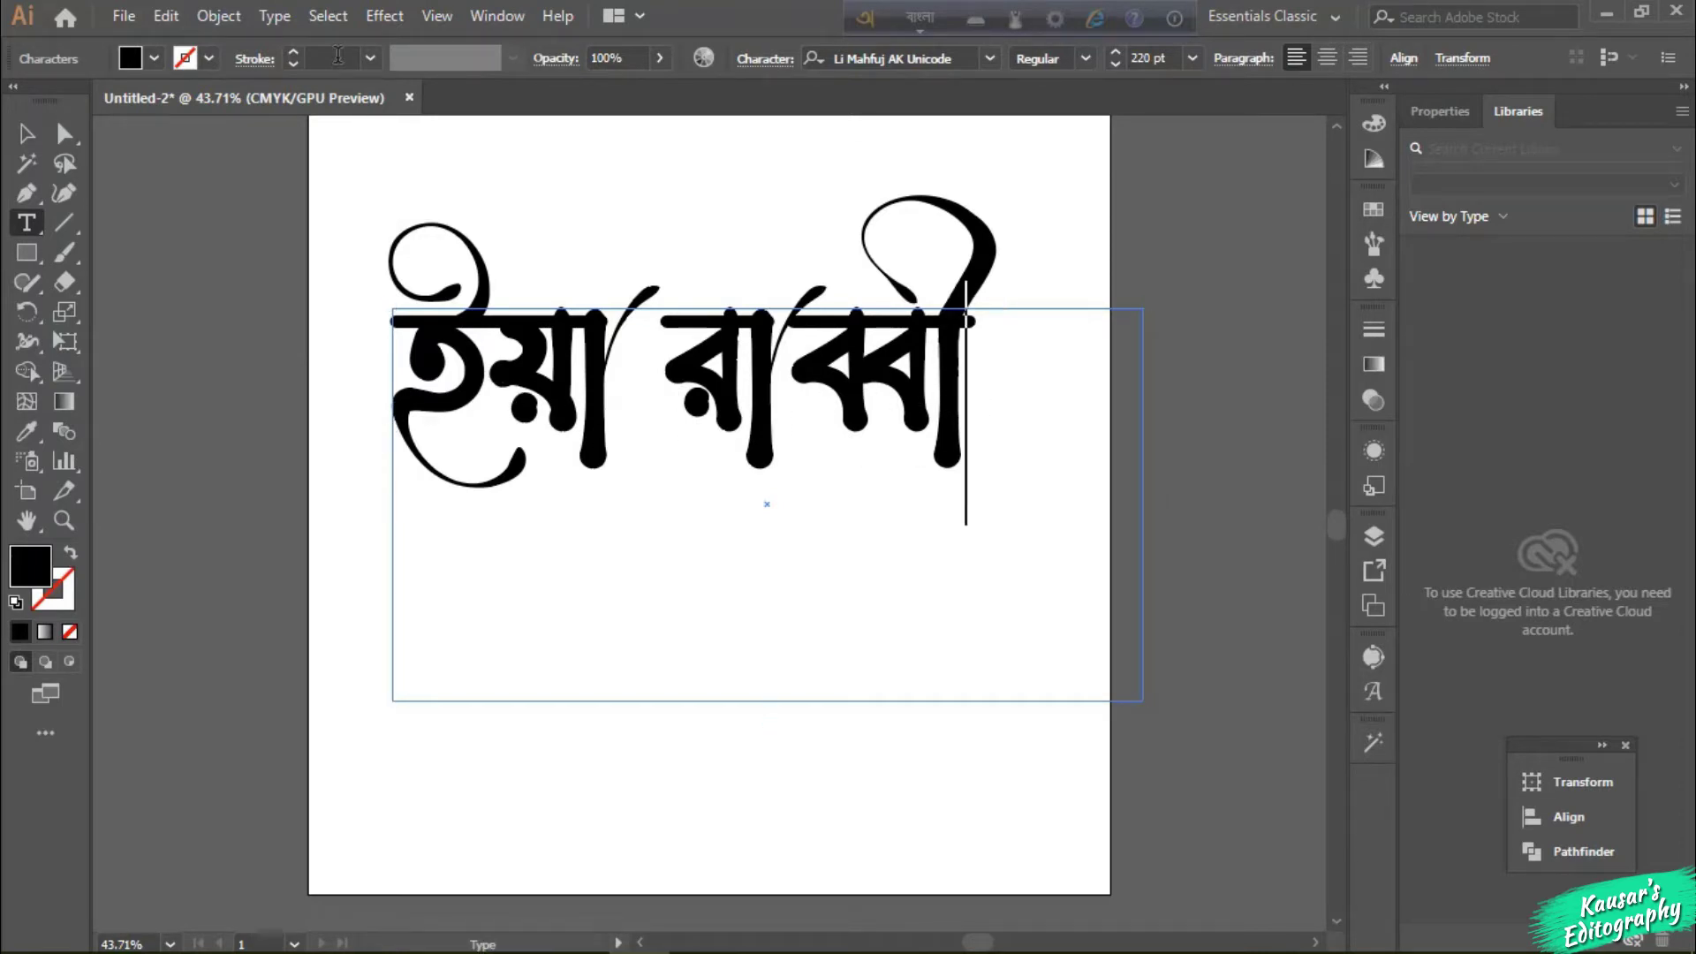
Step: Show the font's glyphs beside the artboard and insert the U+098e flourish at the end of রাব্বী
click(1382, 691)
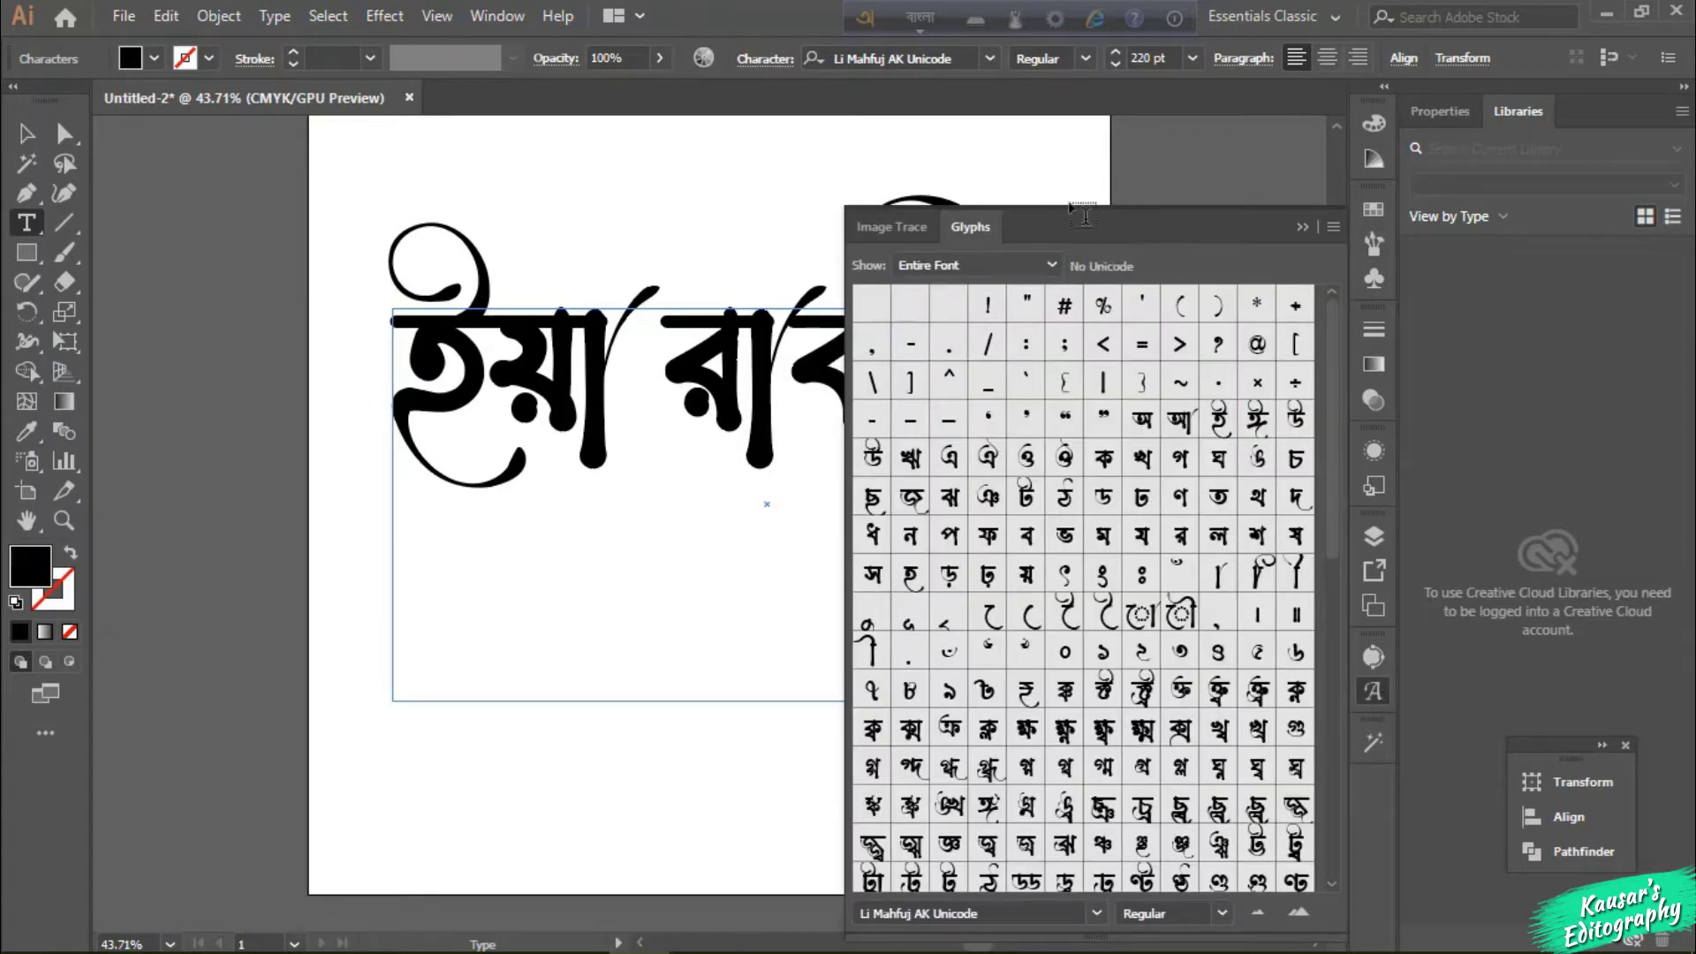
drag(1078, 227, 1427, 140)
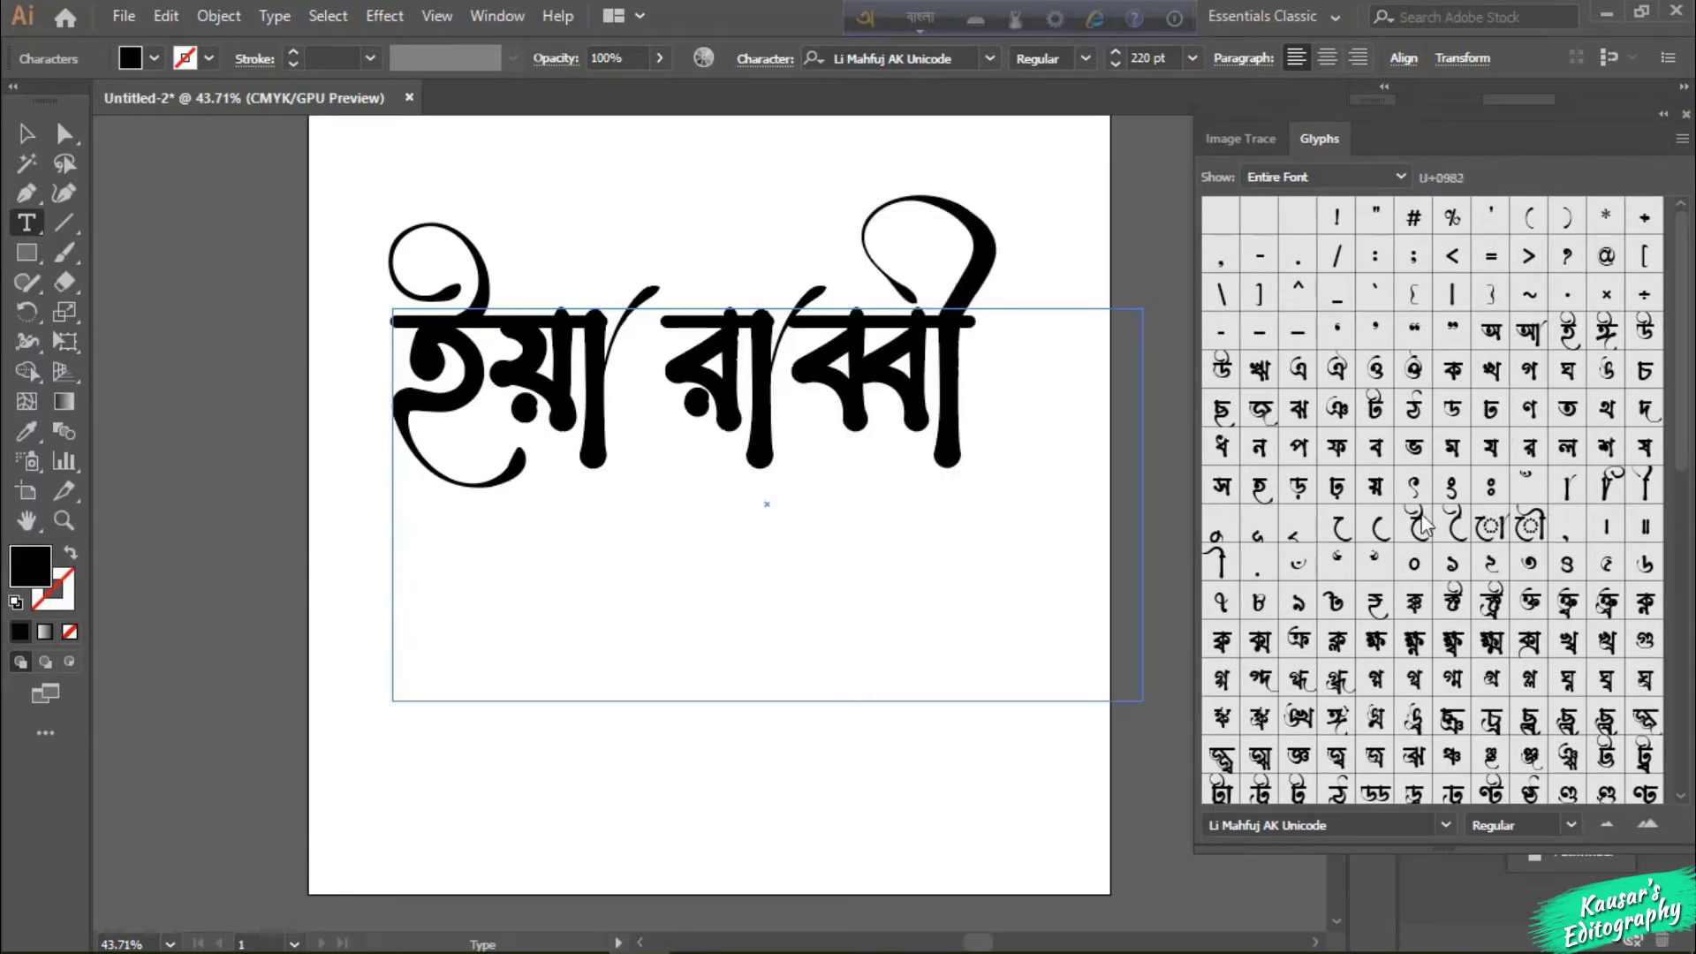
double_click(1374, 567)
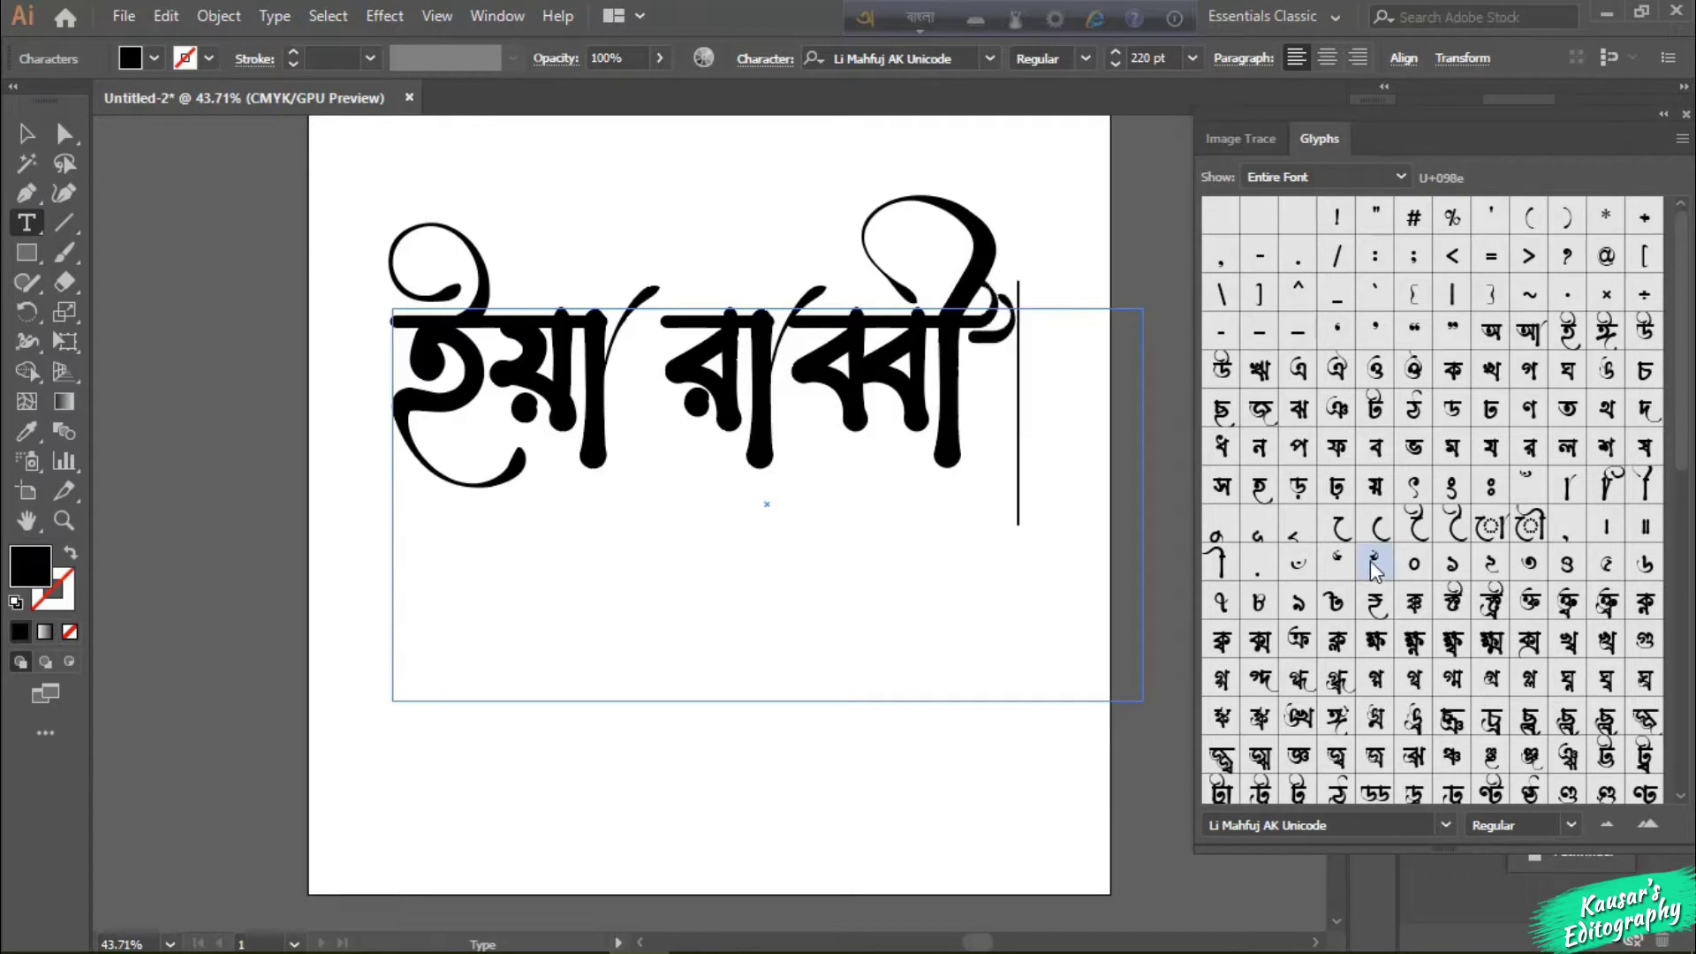
Step: Insert the mirrored, left-facing flourish glyph in front of রাব্বী and in front of ইয়া
click(665, 327)
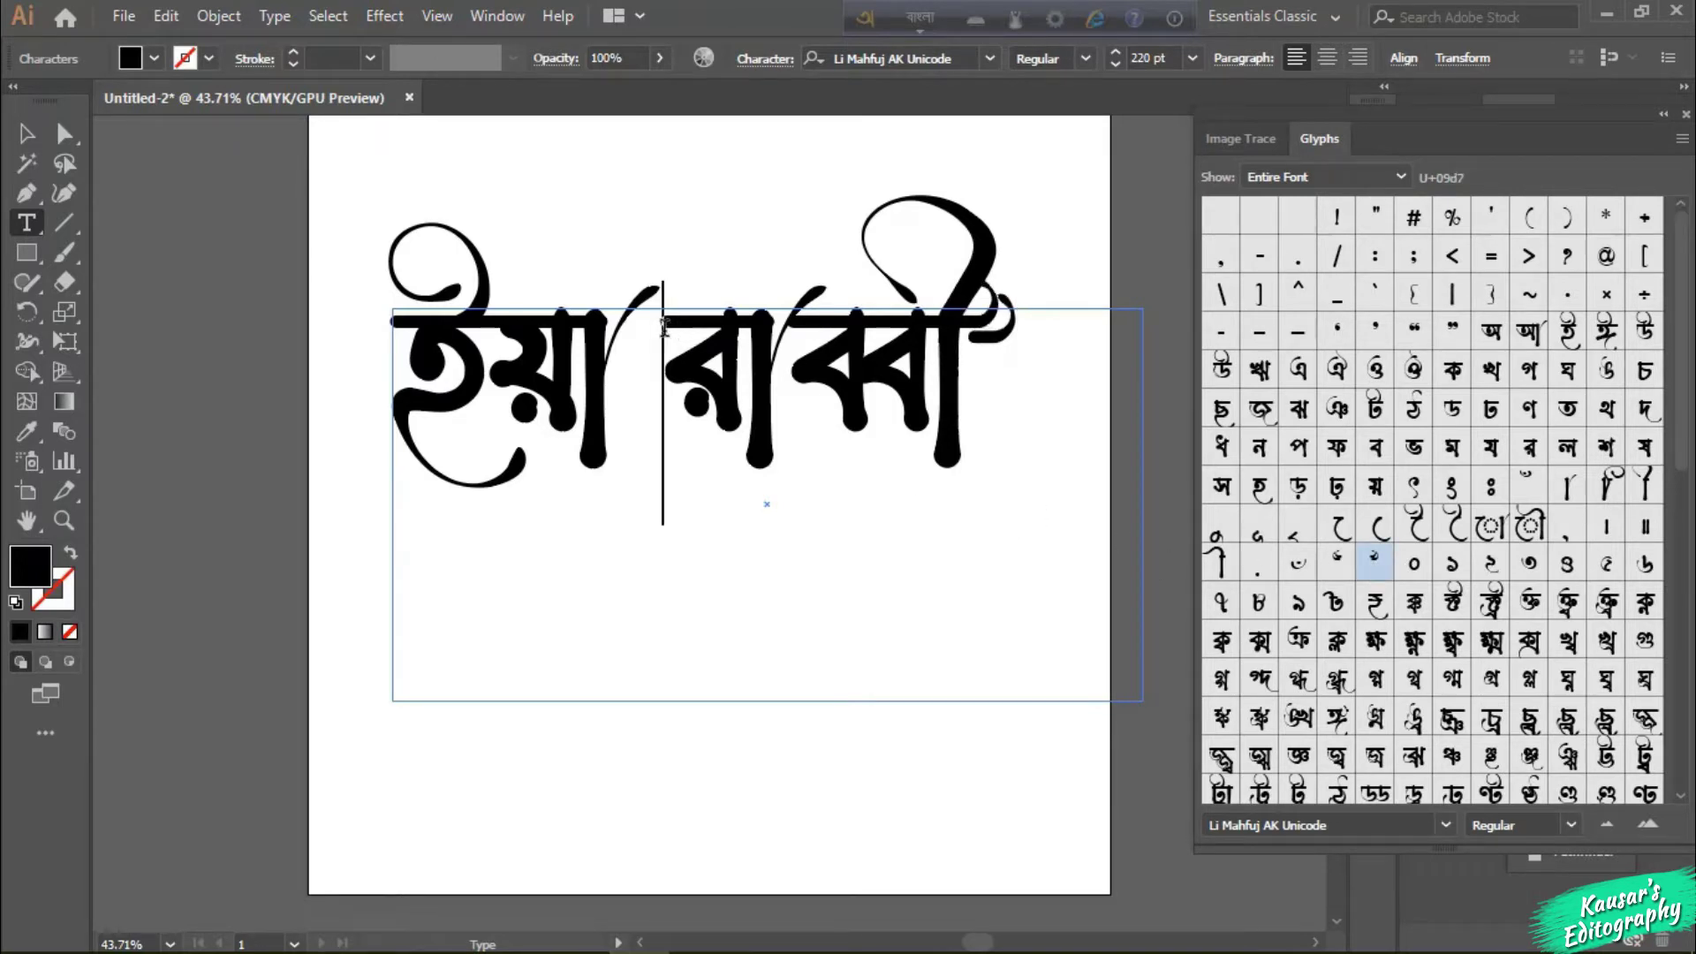
double_click(1339, 562)
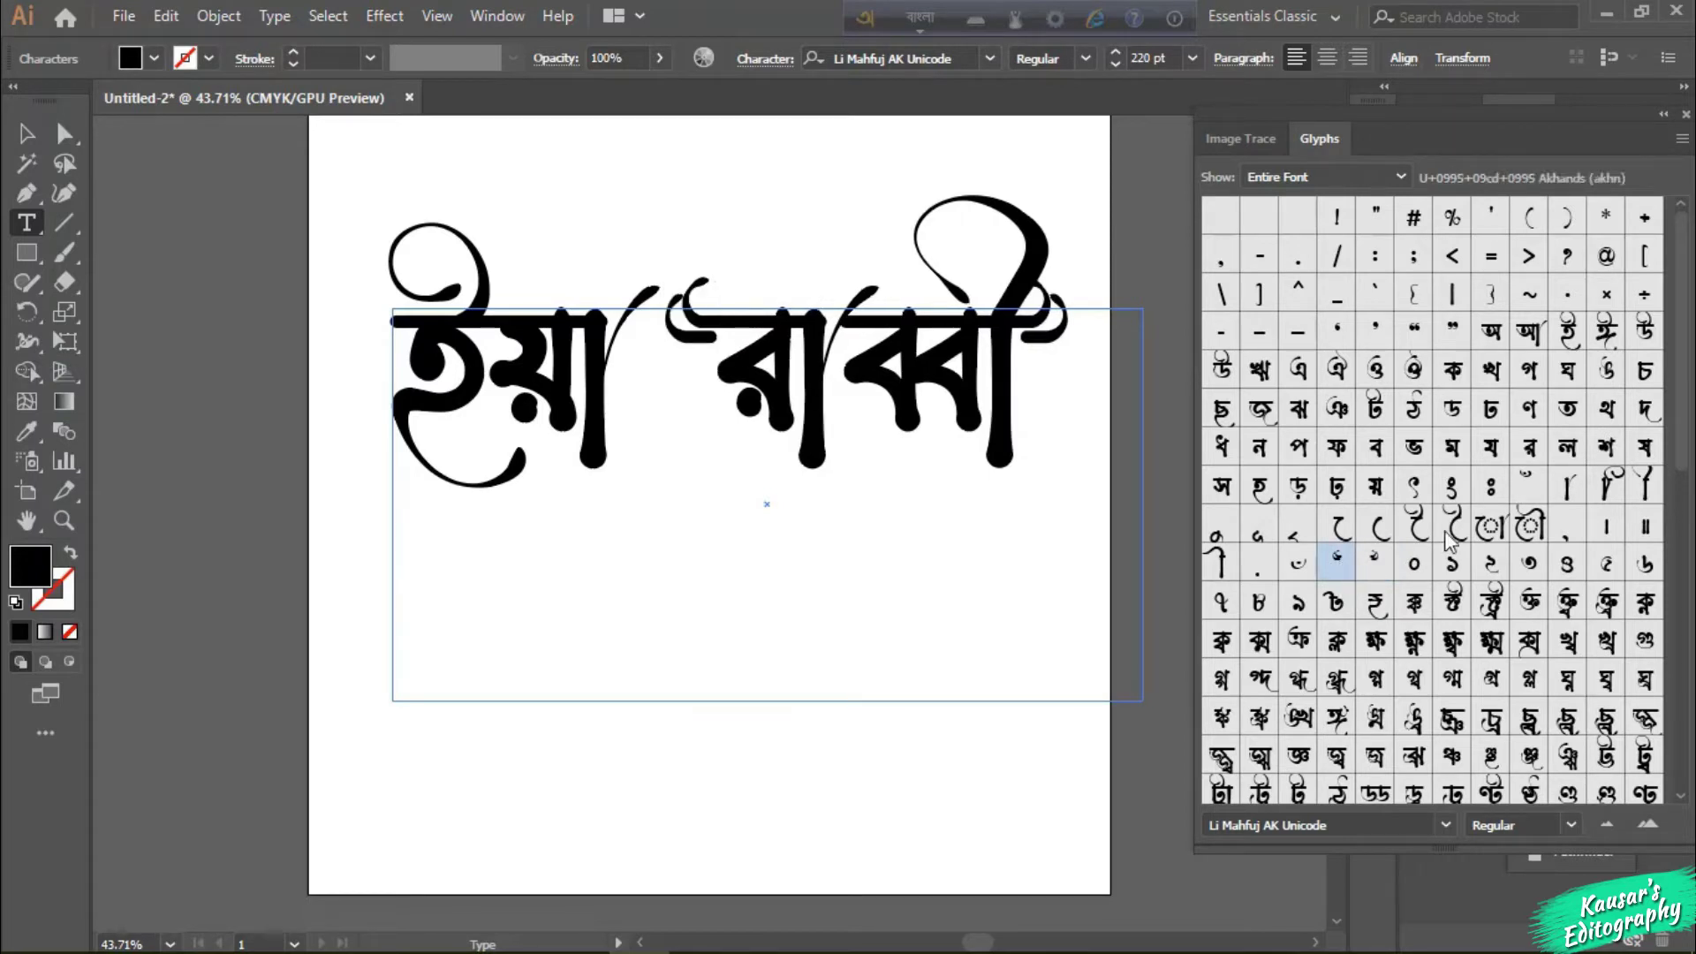
click(402, 323)
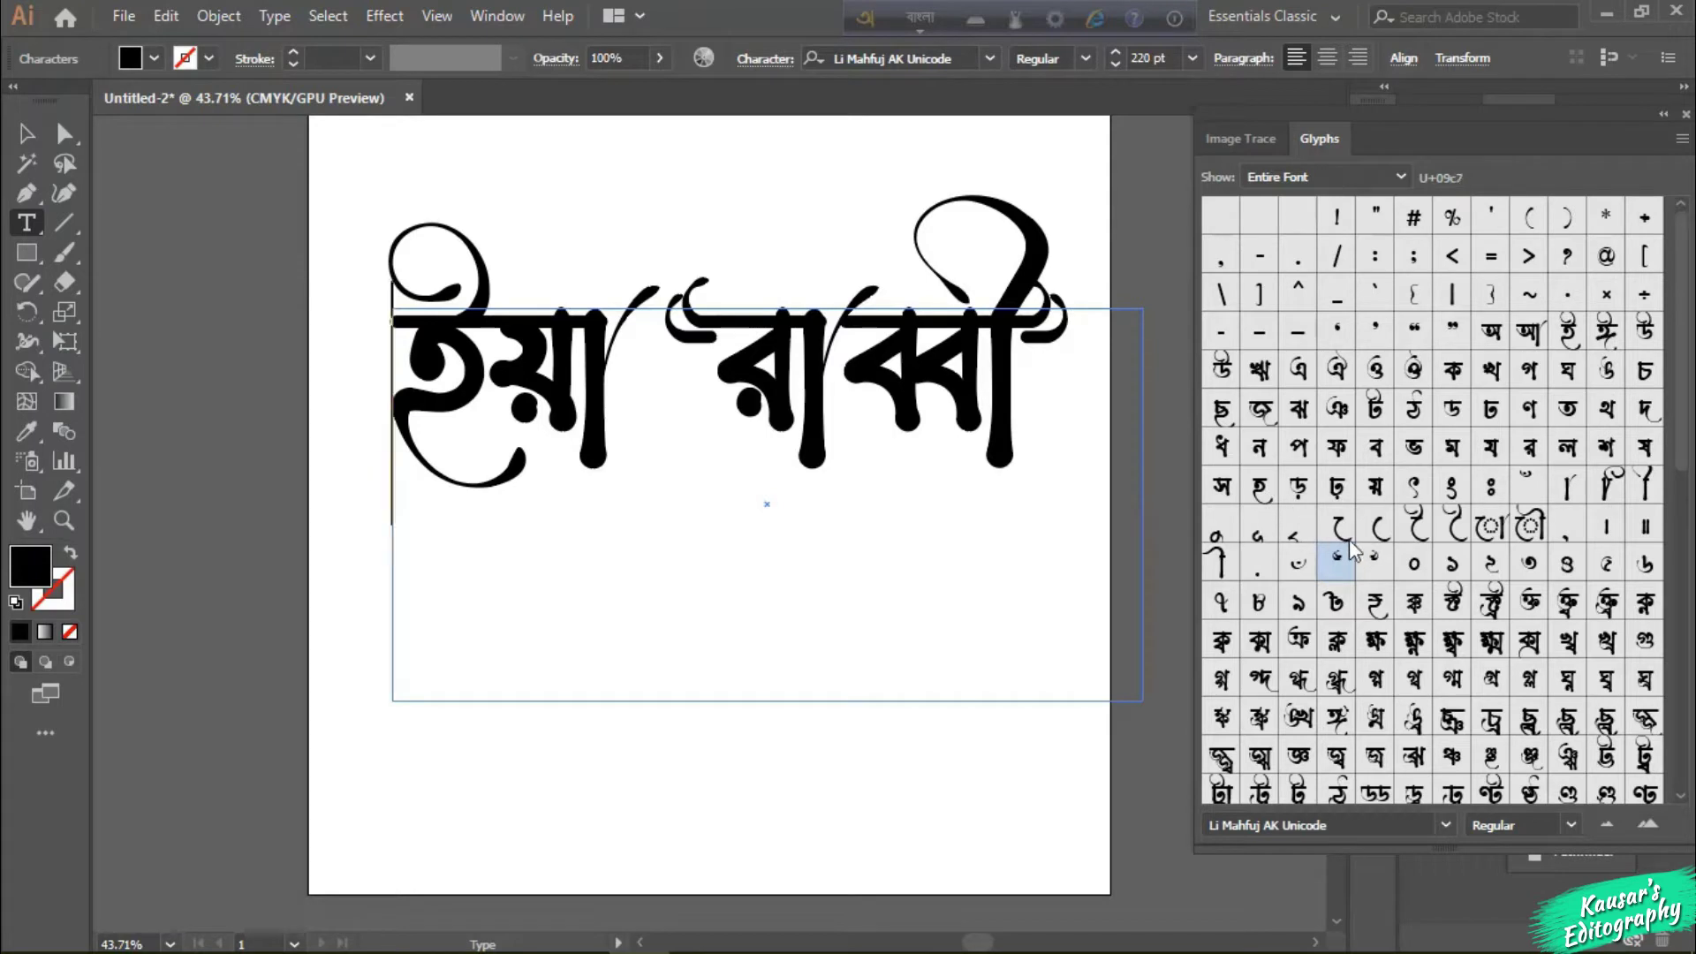
double_click(1336, 564)
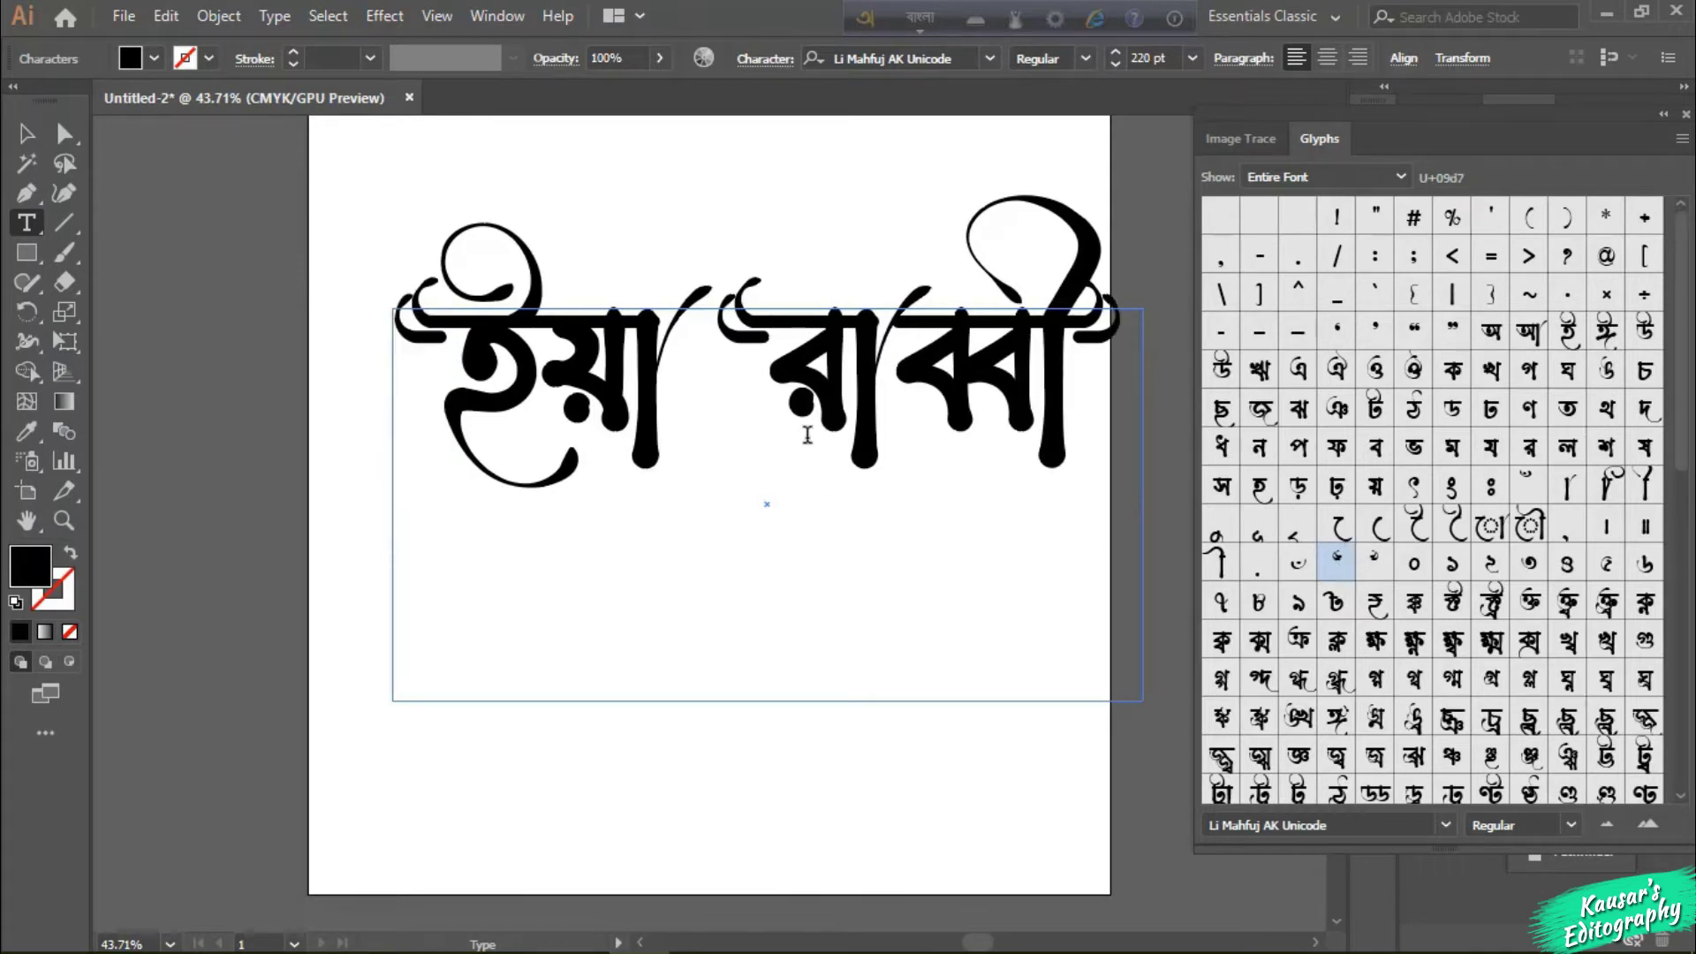
Step: Try the U+098e flourish glyph after ইয়া, delete it again and finish editing the text
double_click(678, 357)
click(692, 357)
double_click(1374, 565)
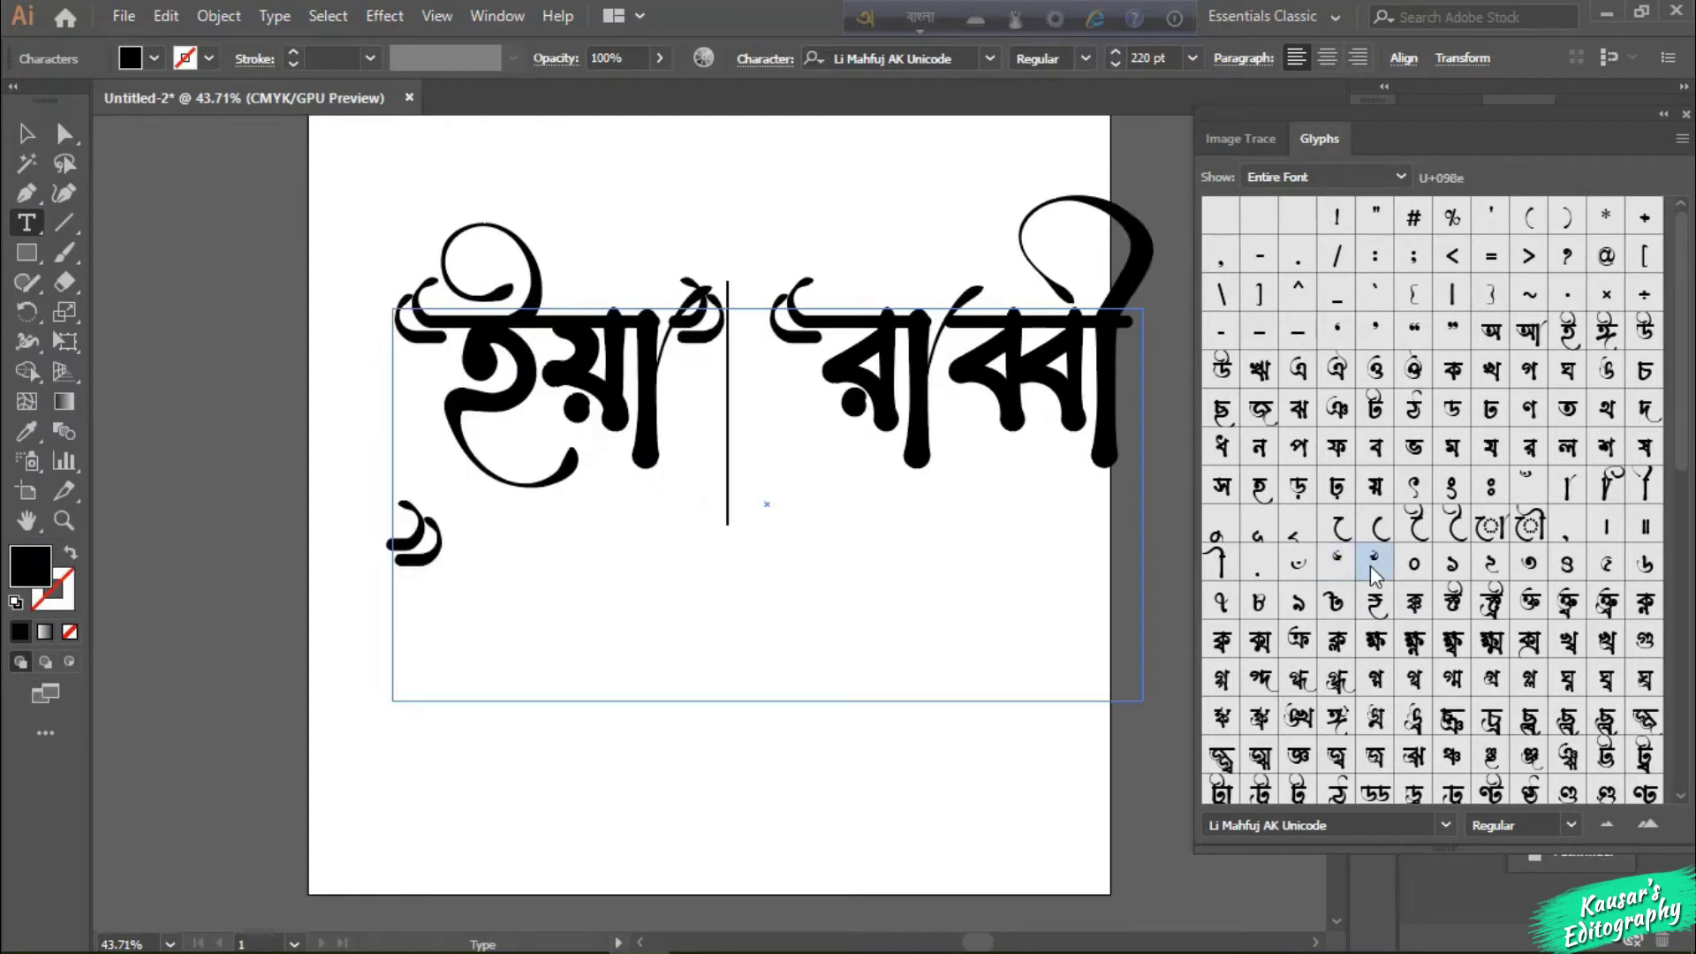
double_click(1373, 565)
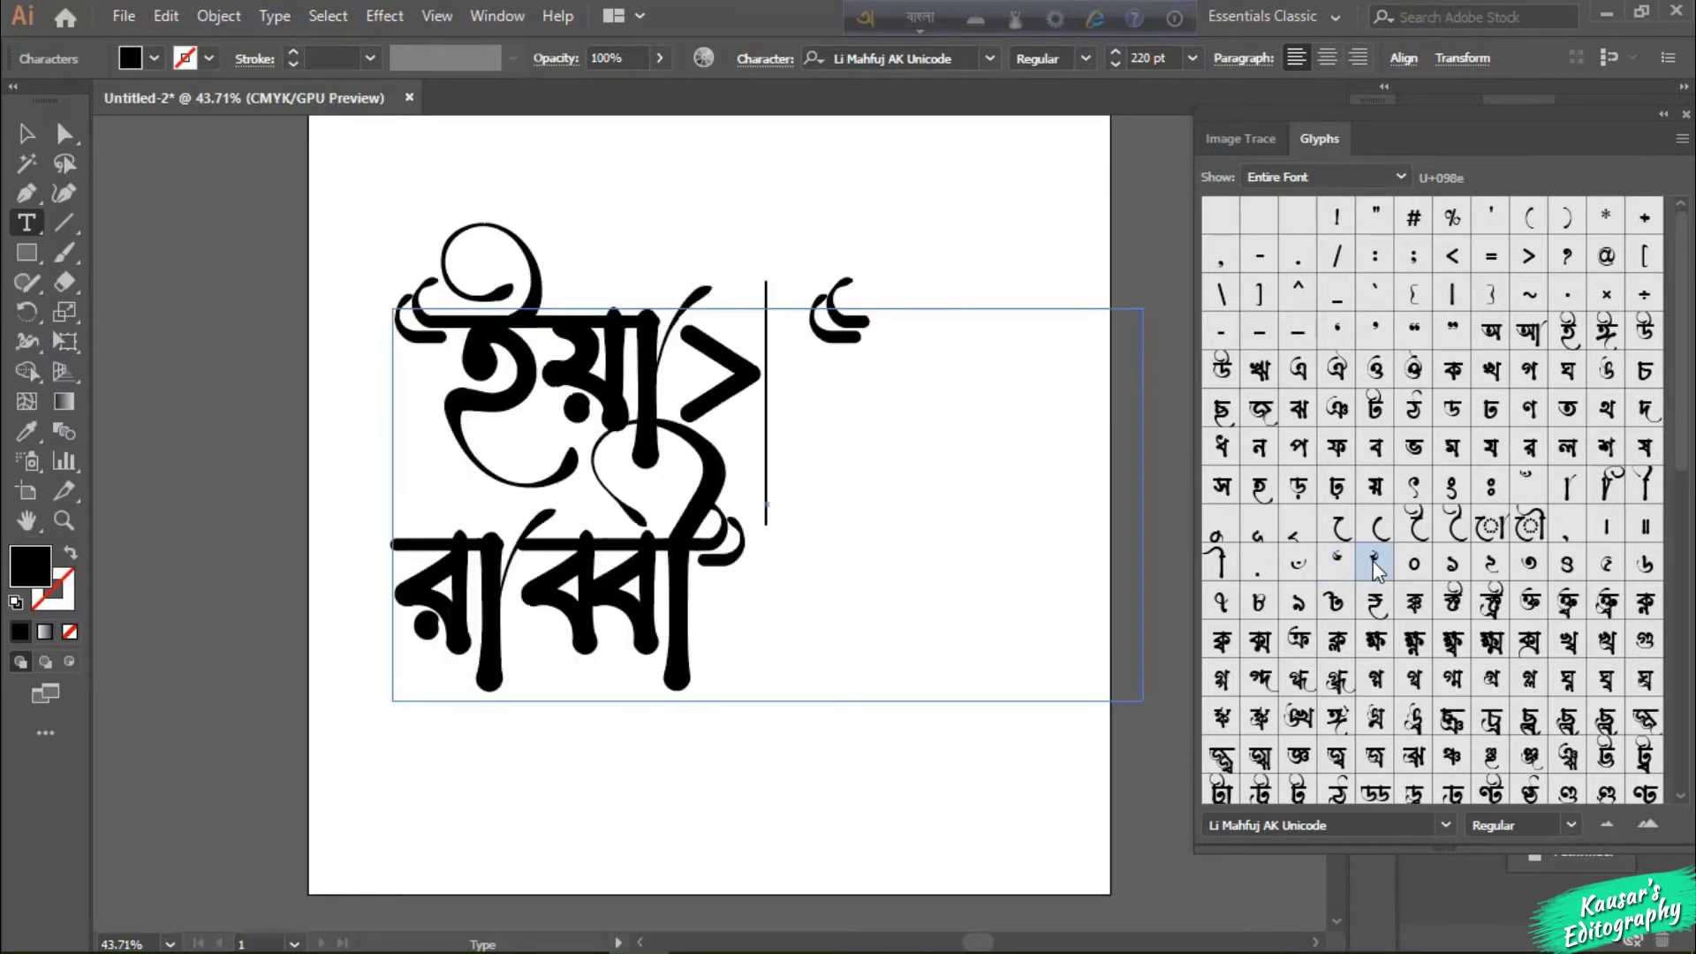
key(BackSpace)
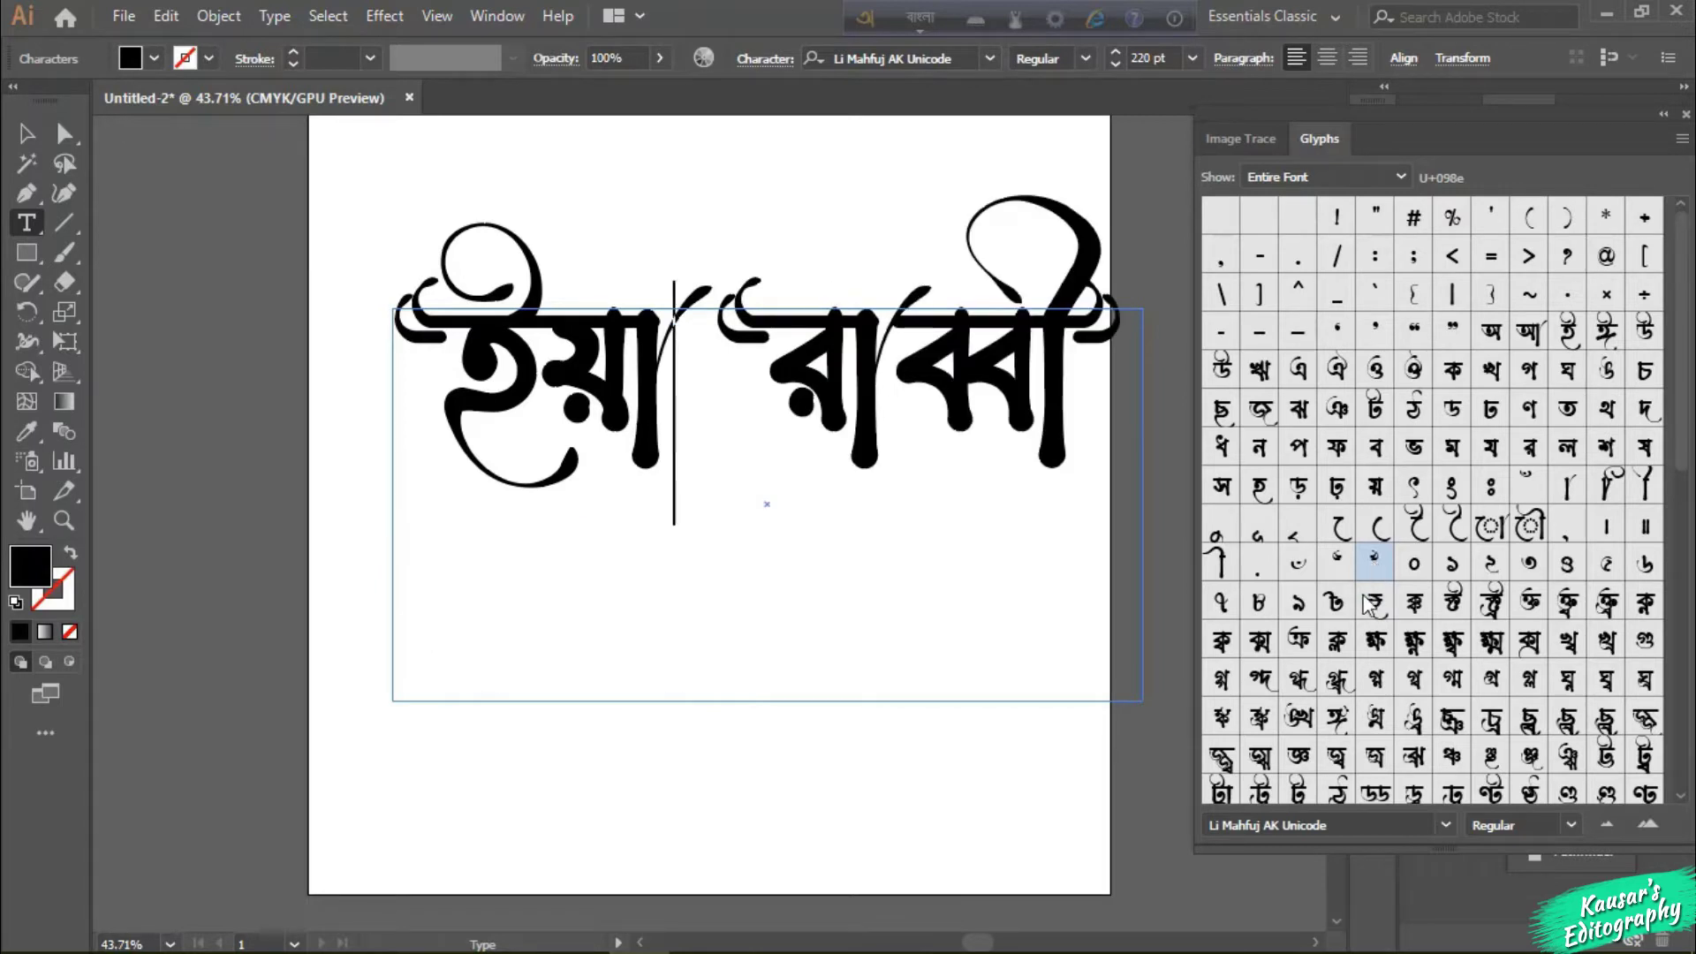
key(Escape)
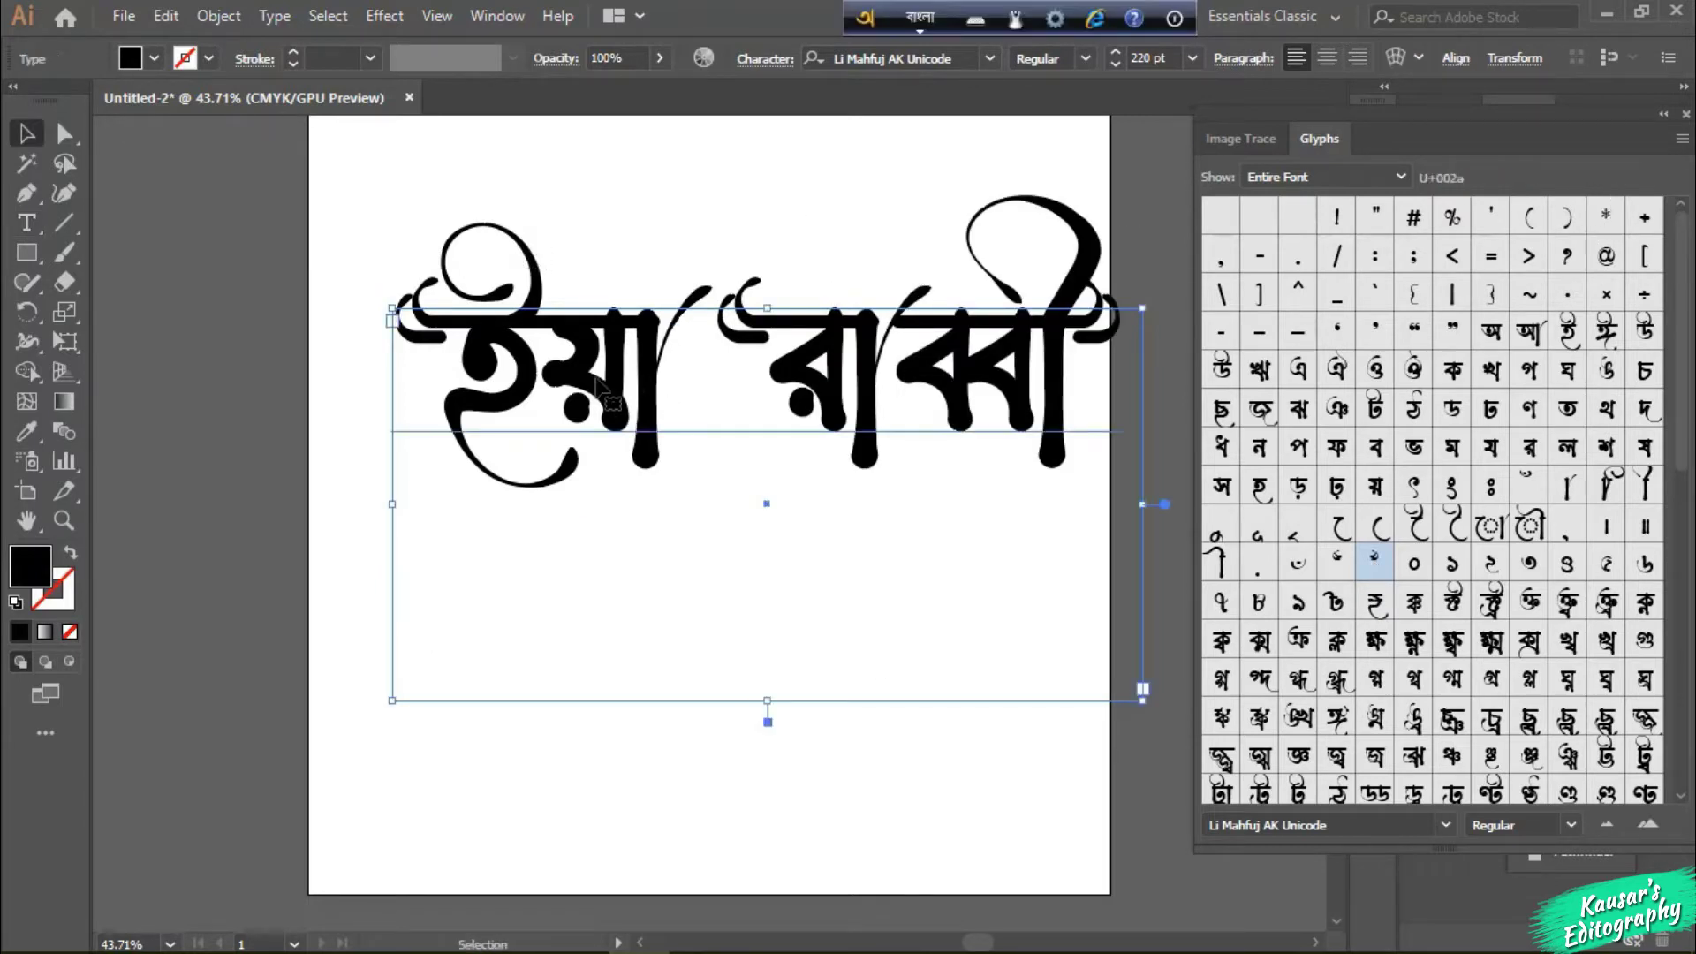
Step: Convert the ইয়া রাব্বী text to outlines and tuck the collapsed Glyphs panel group into the side dock
right_click(597, 378)
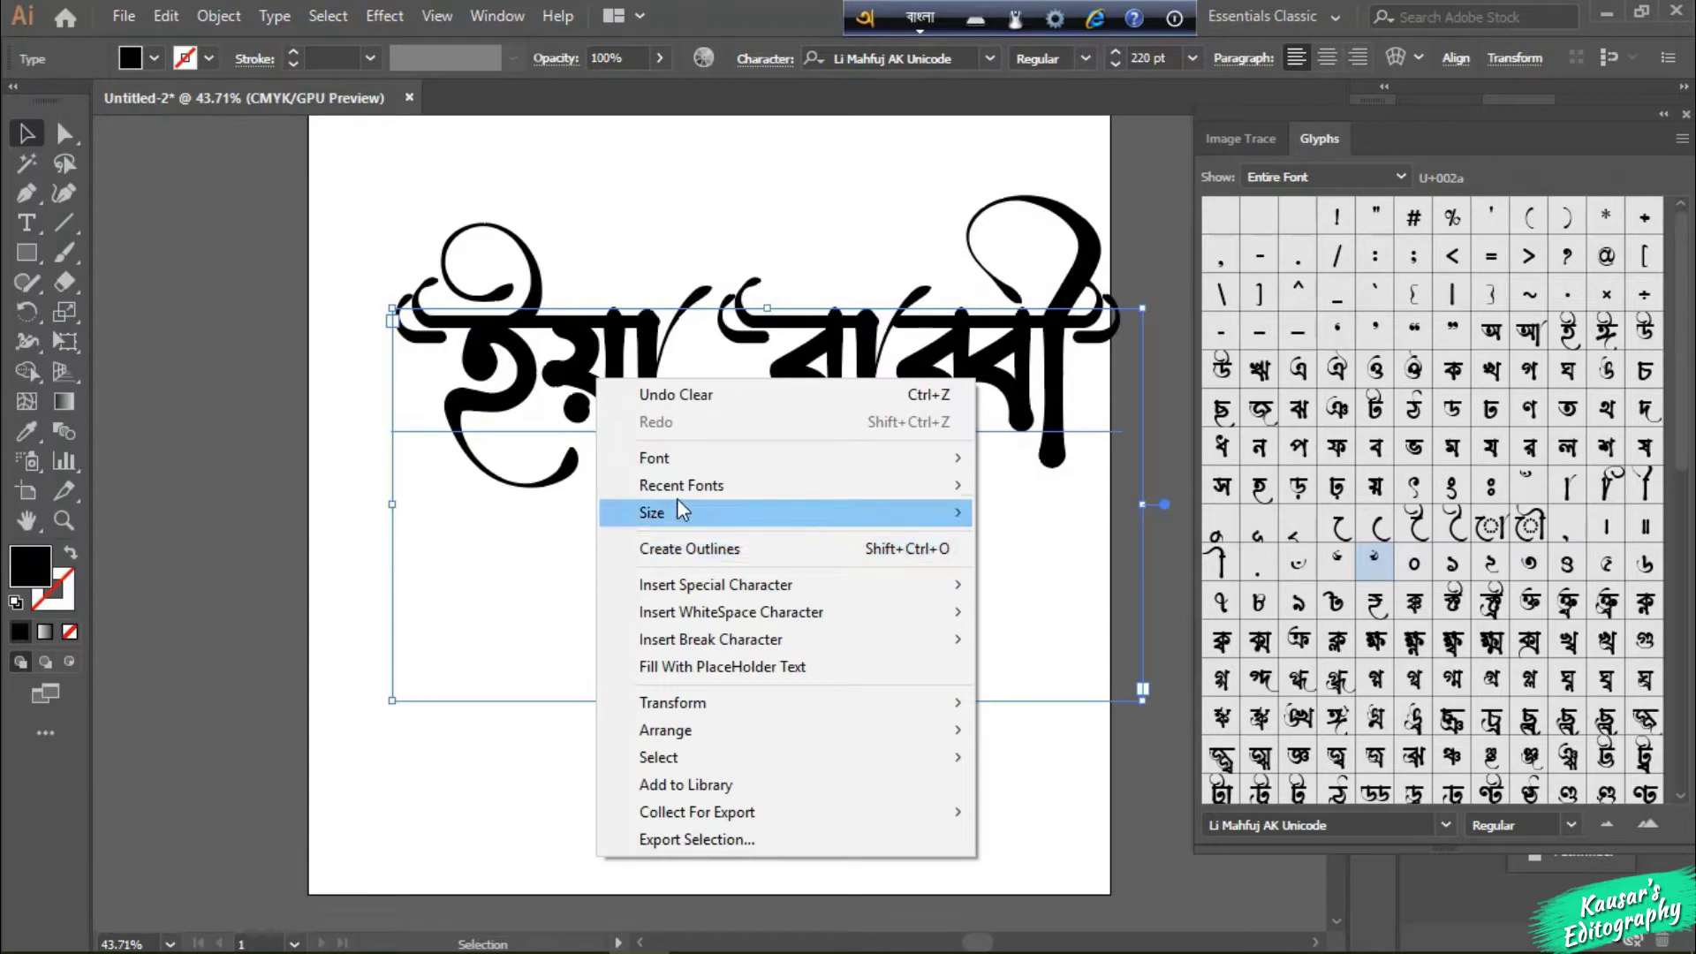
click(680, 547)
click(887, 481)
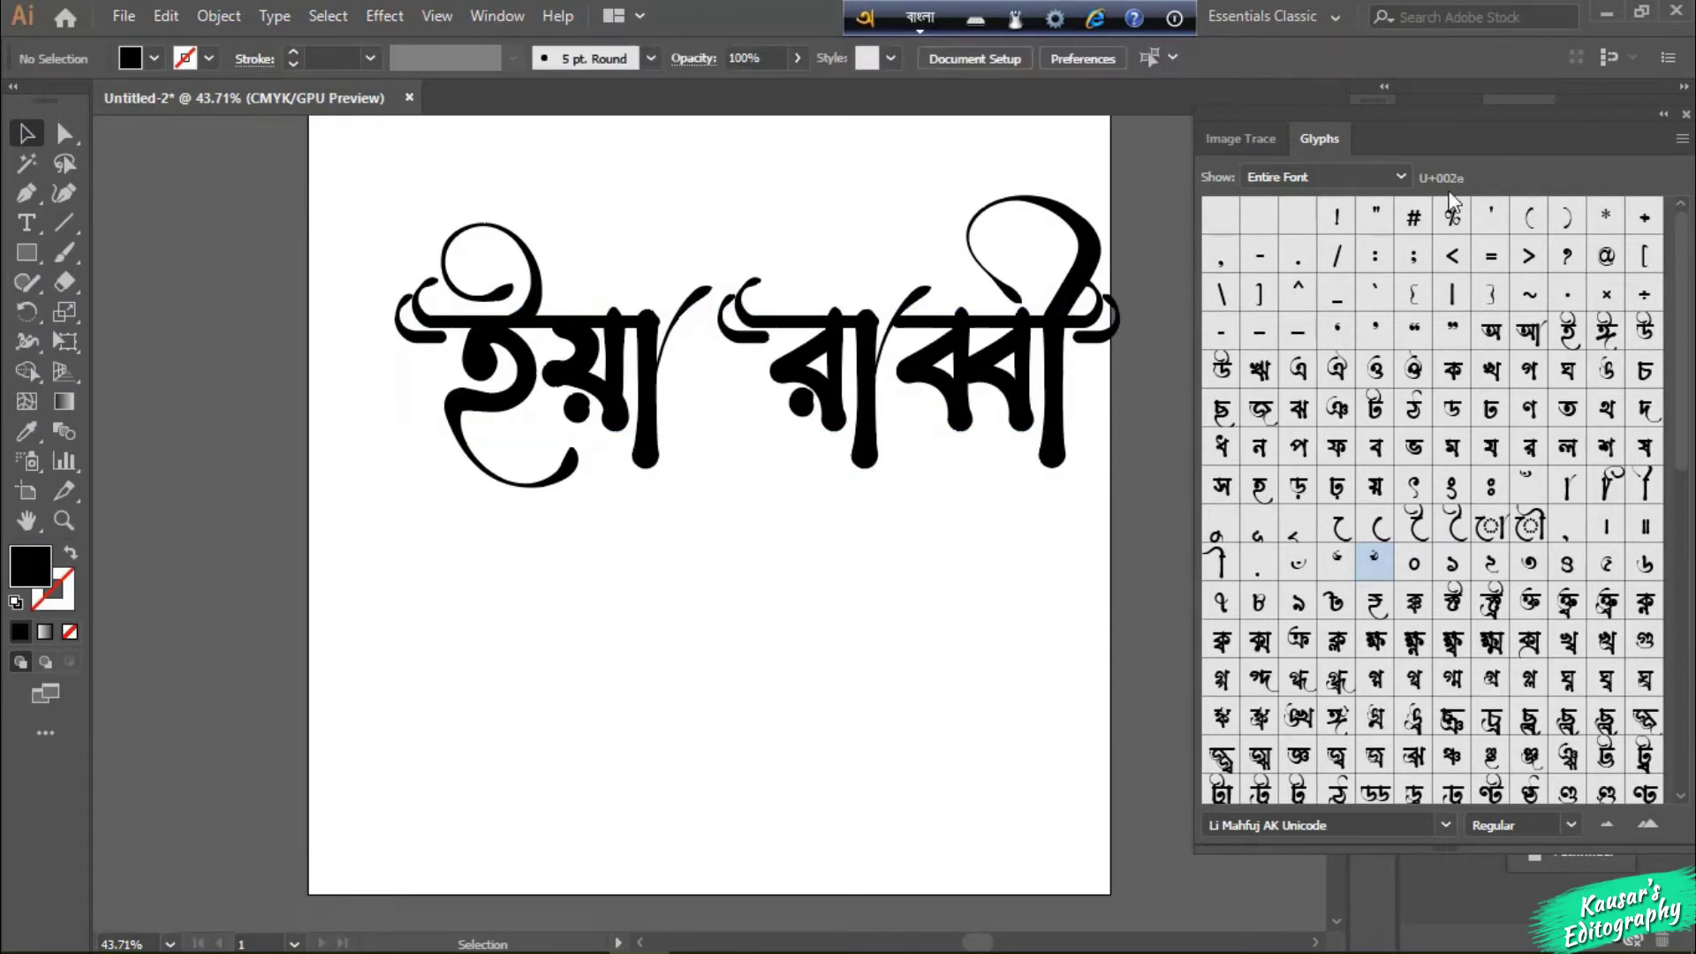
click(1686, 114)
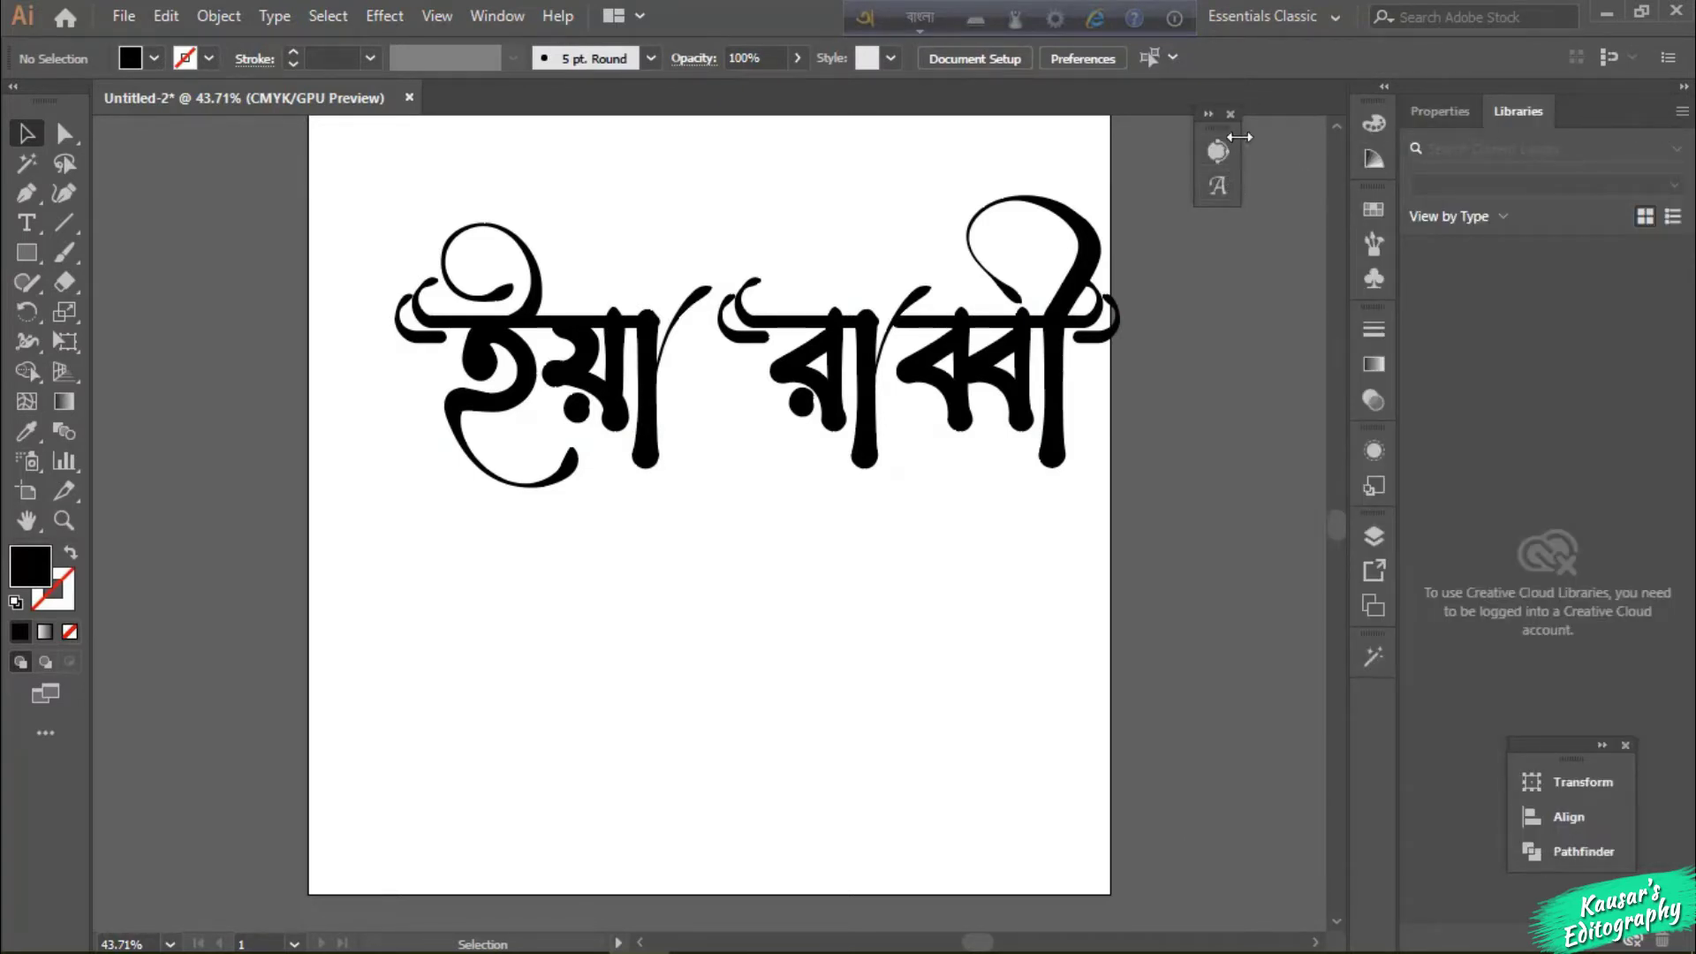
mouse_move(1222, 125)
mouse_down()
mouse_move(1279, 236)
mouse_move(1349, 729)
mouse_move(1376, 722)
mouse_move(1364, 698)
mouse_up()
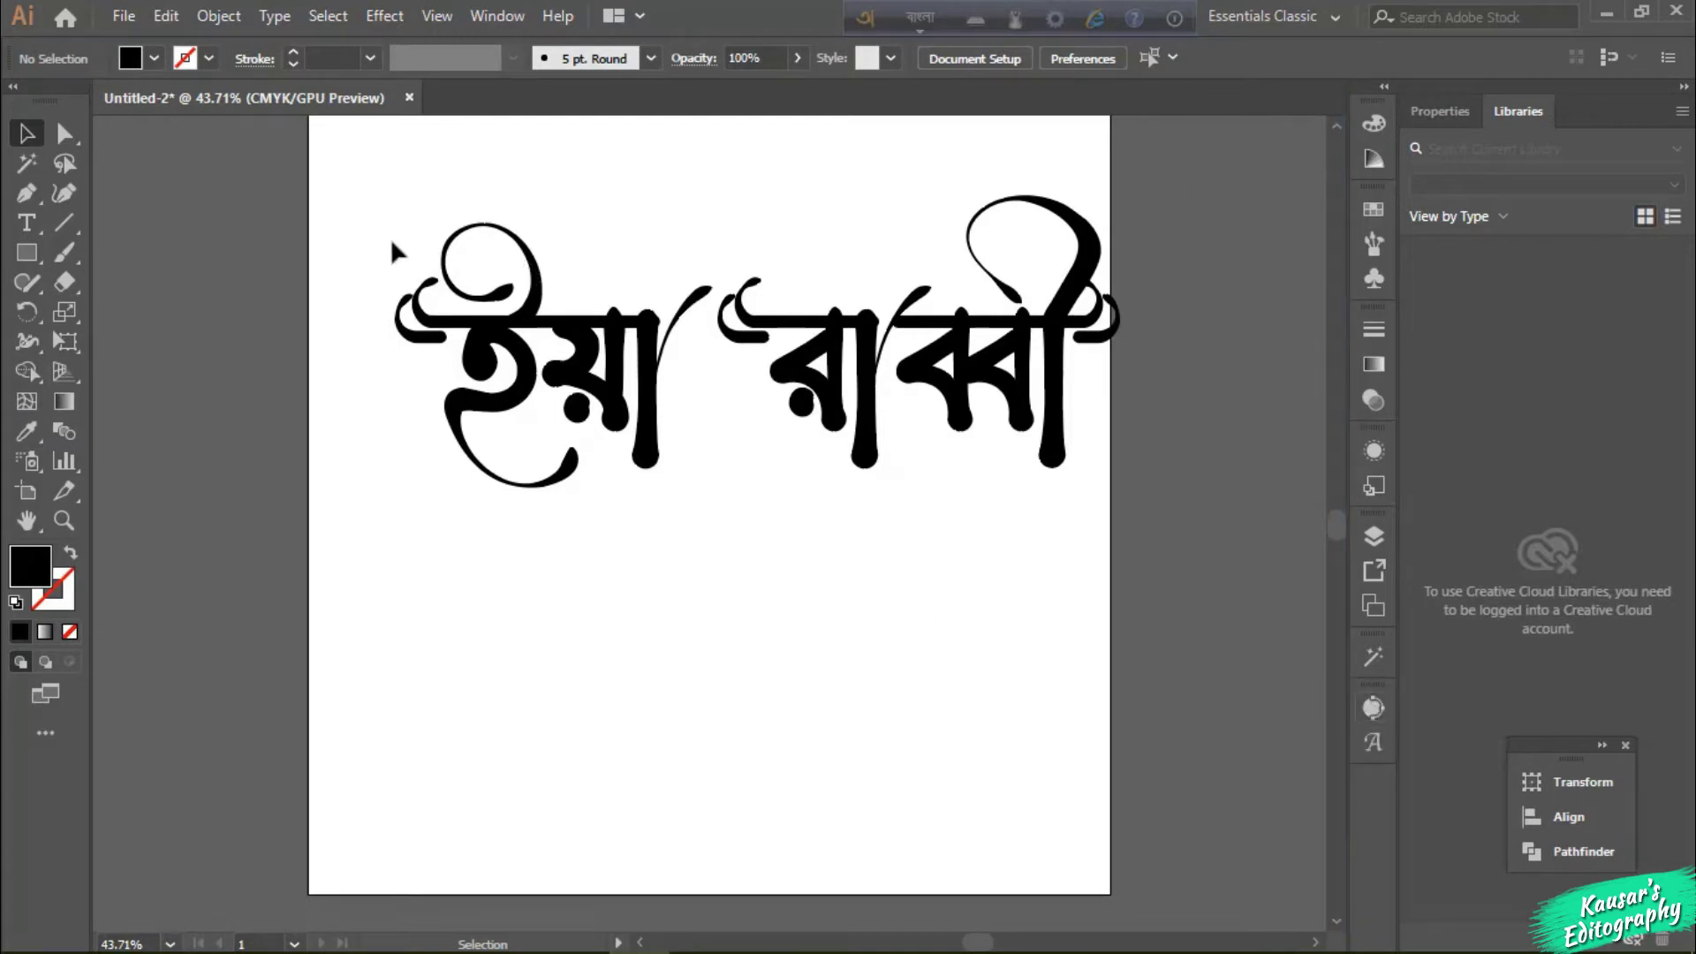
Step: Select all the outlined lettering and shift it left and slightly down so it fits inside the artboard
click(553, 486)
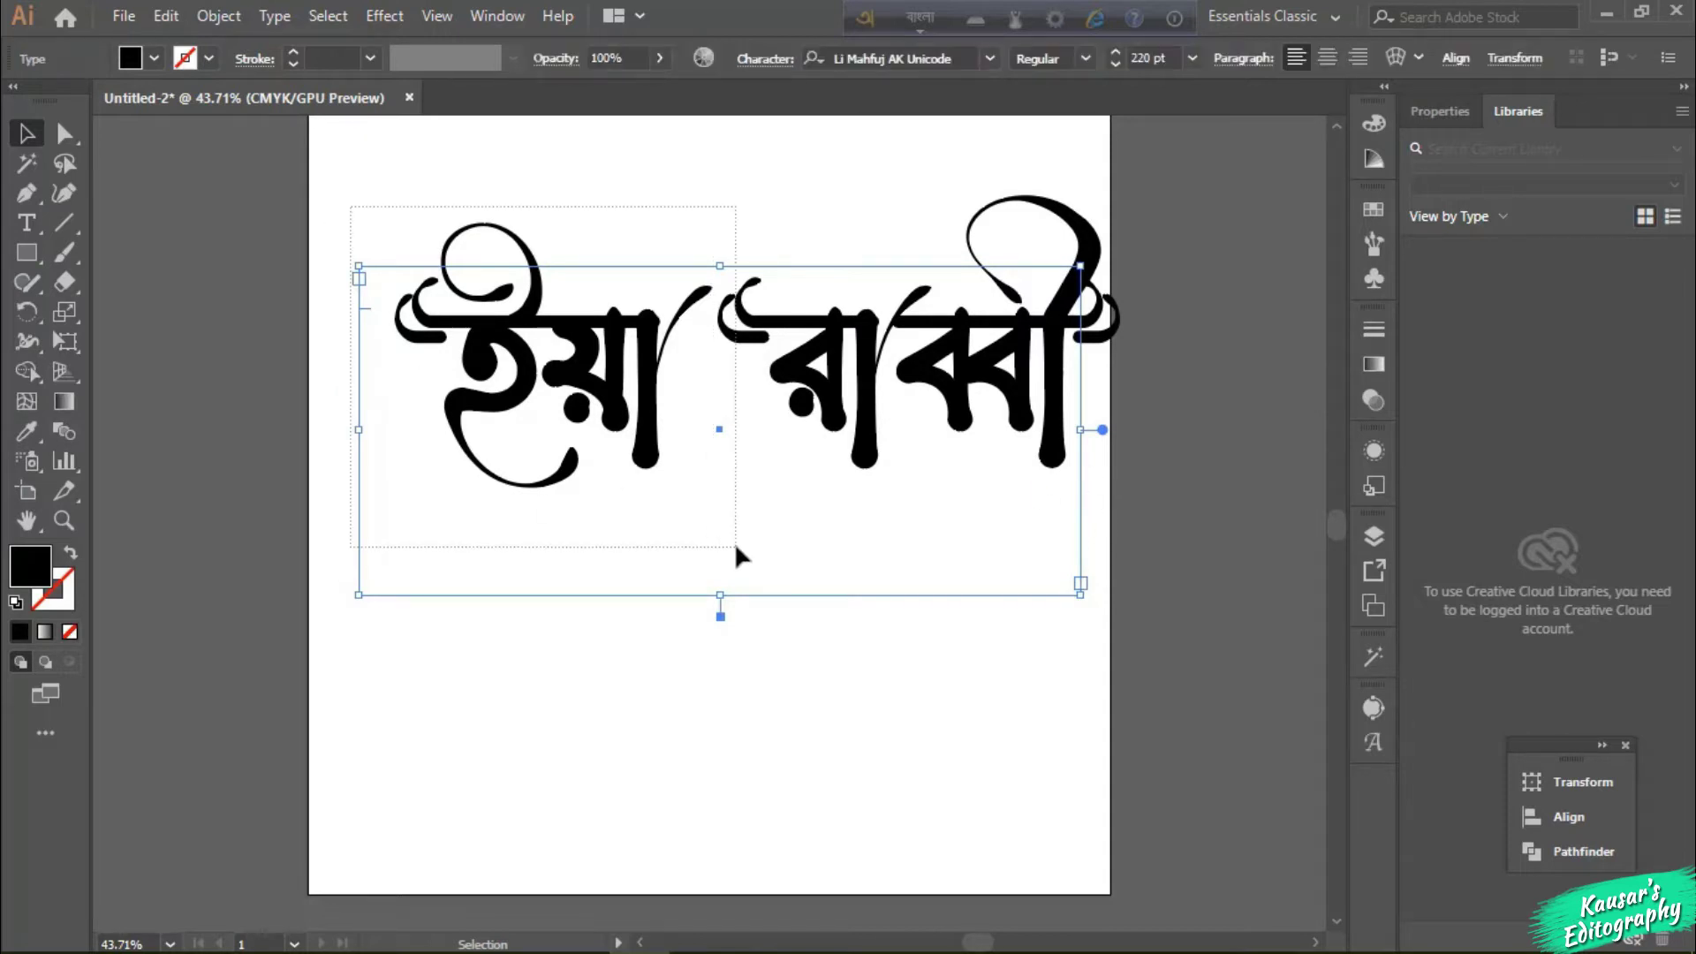
key(ctrl+a)
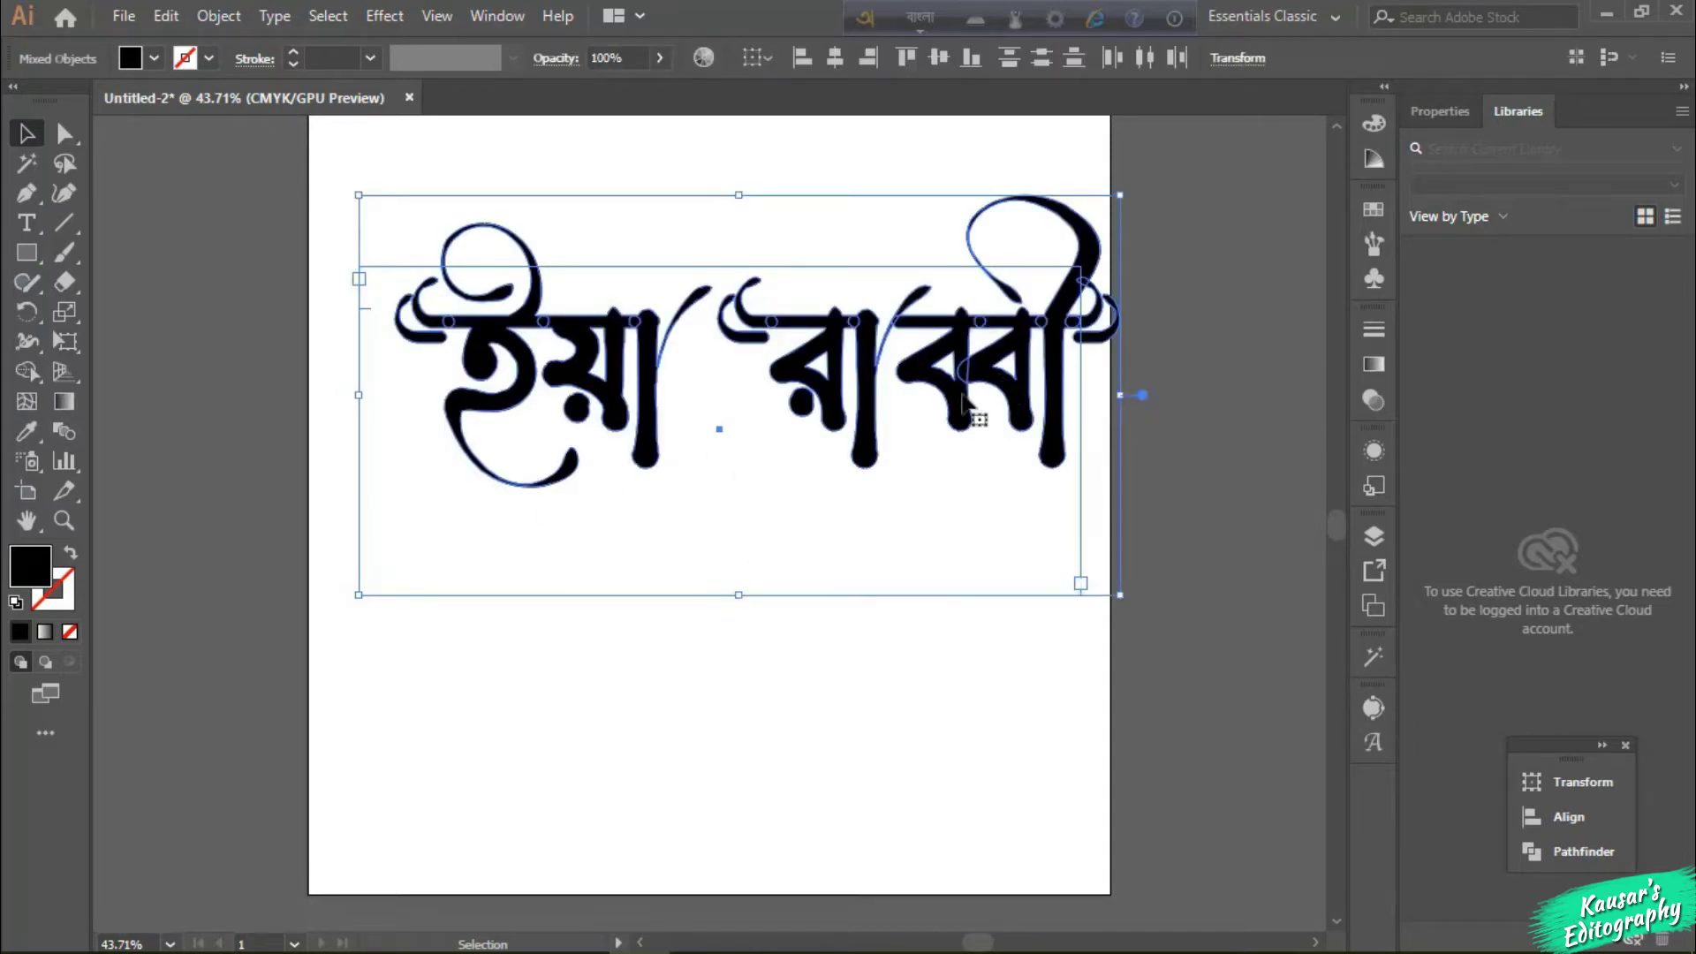
drag(963, 405, 908, 426)
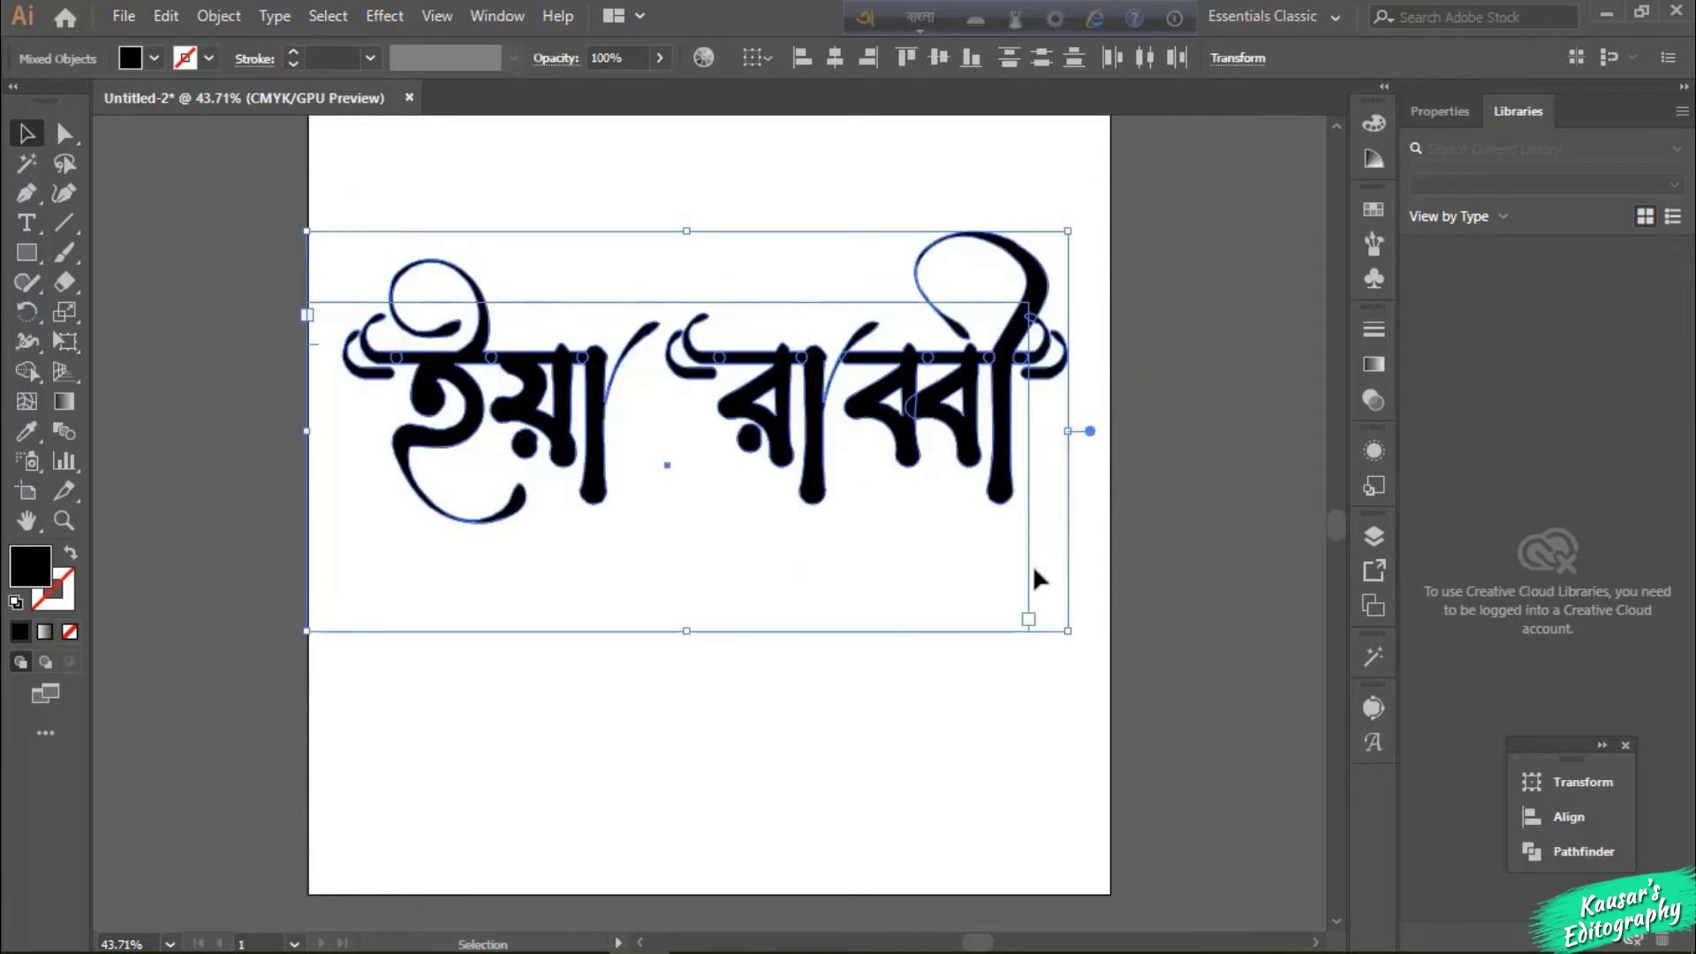
Step: Select the outlined word রাব্বী and move it straight down onto a lower line than ইয়া
right_click(752, 412)
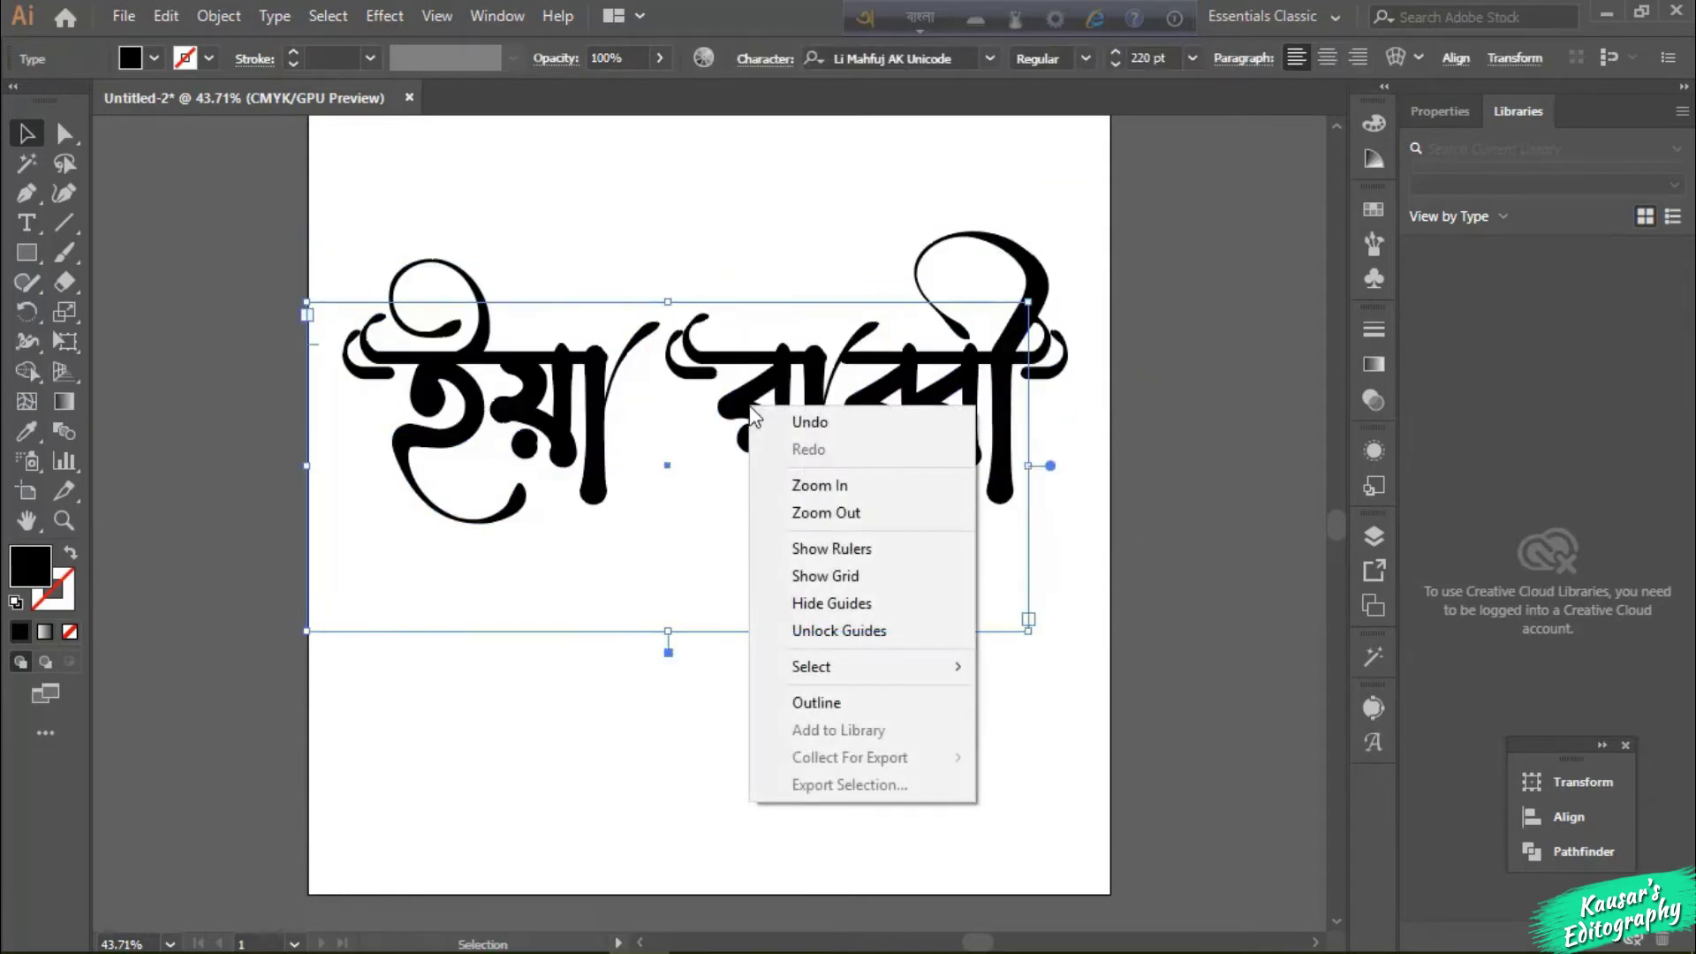
click(770, 225)
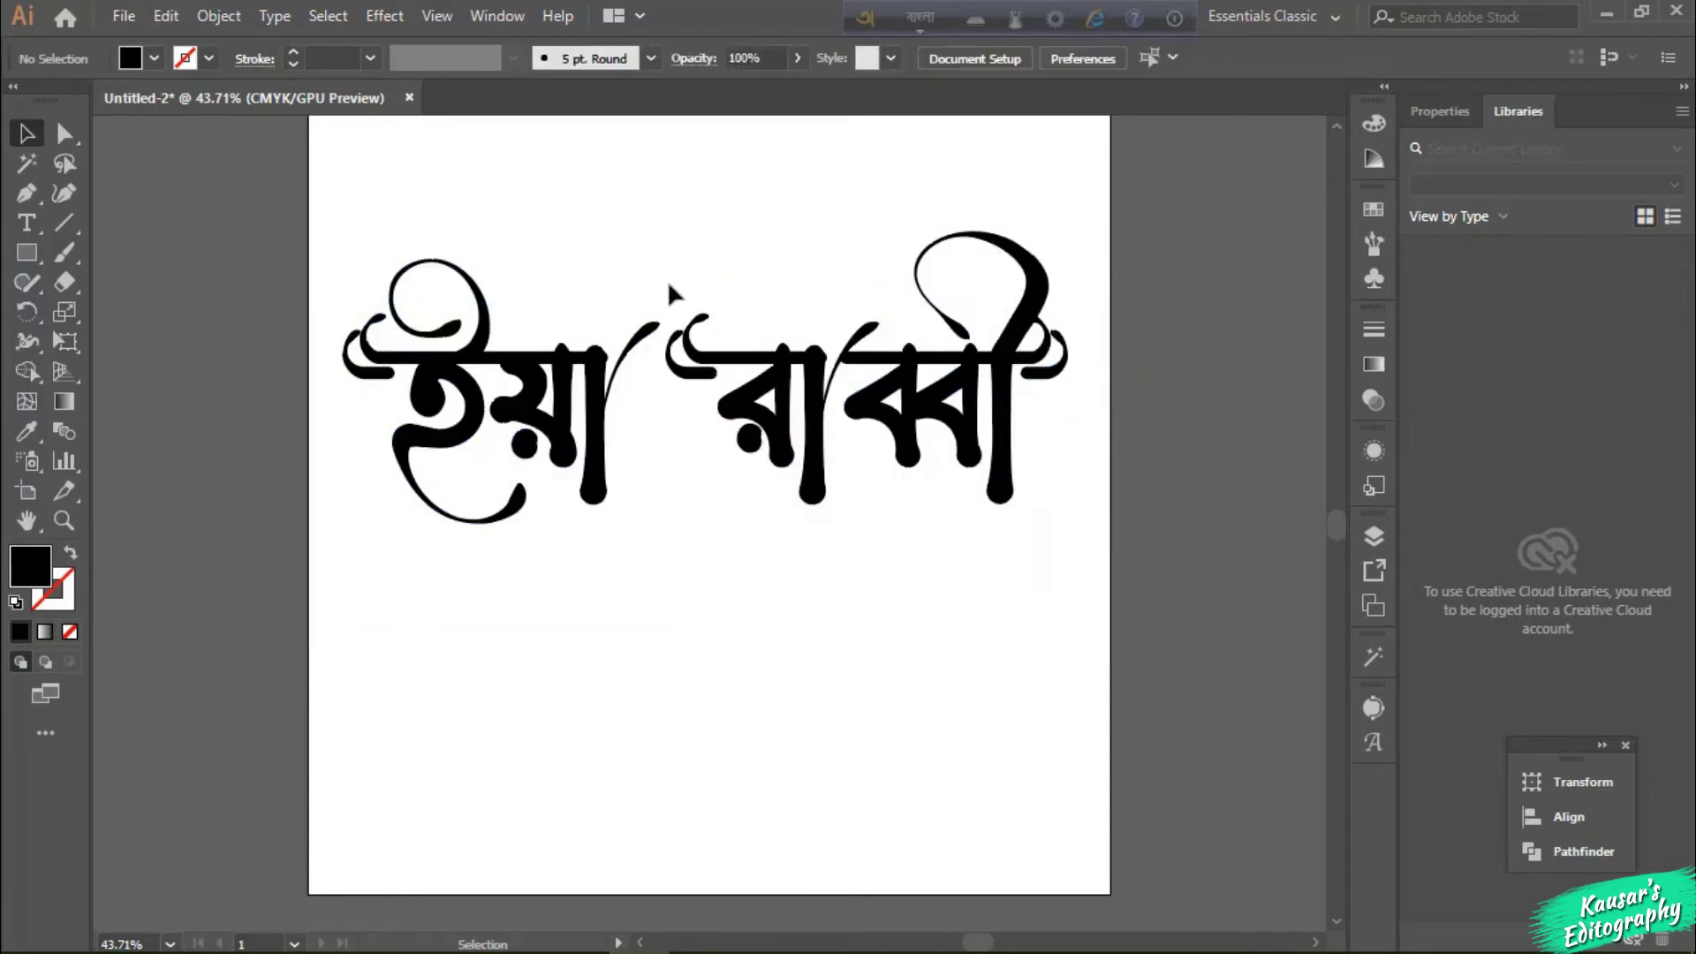
drag(668, 285, 1150, 624)
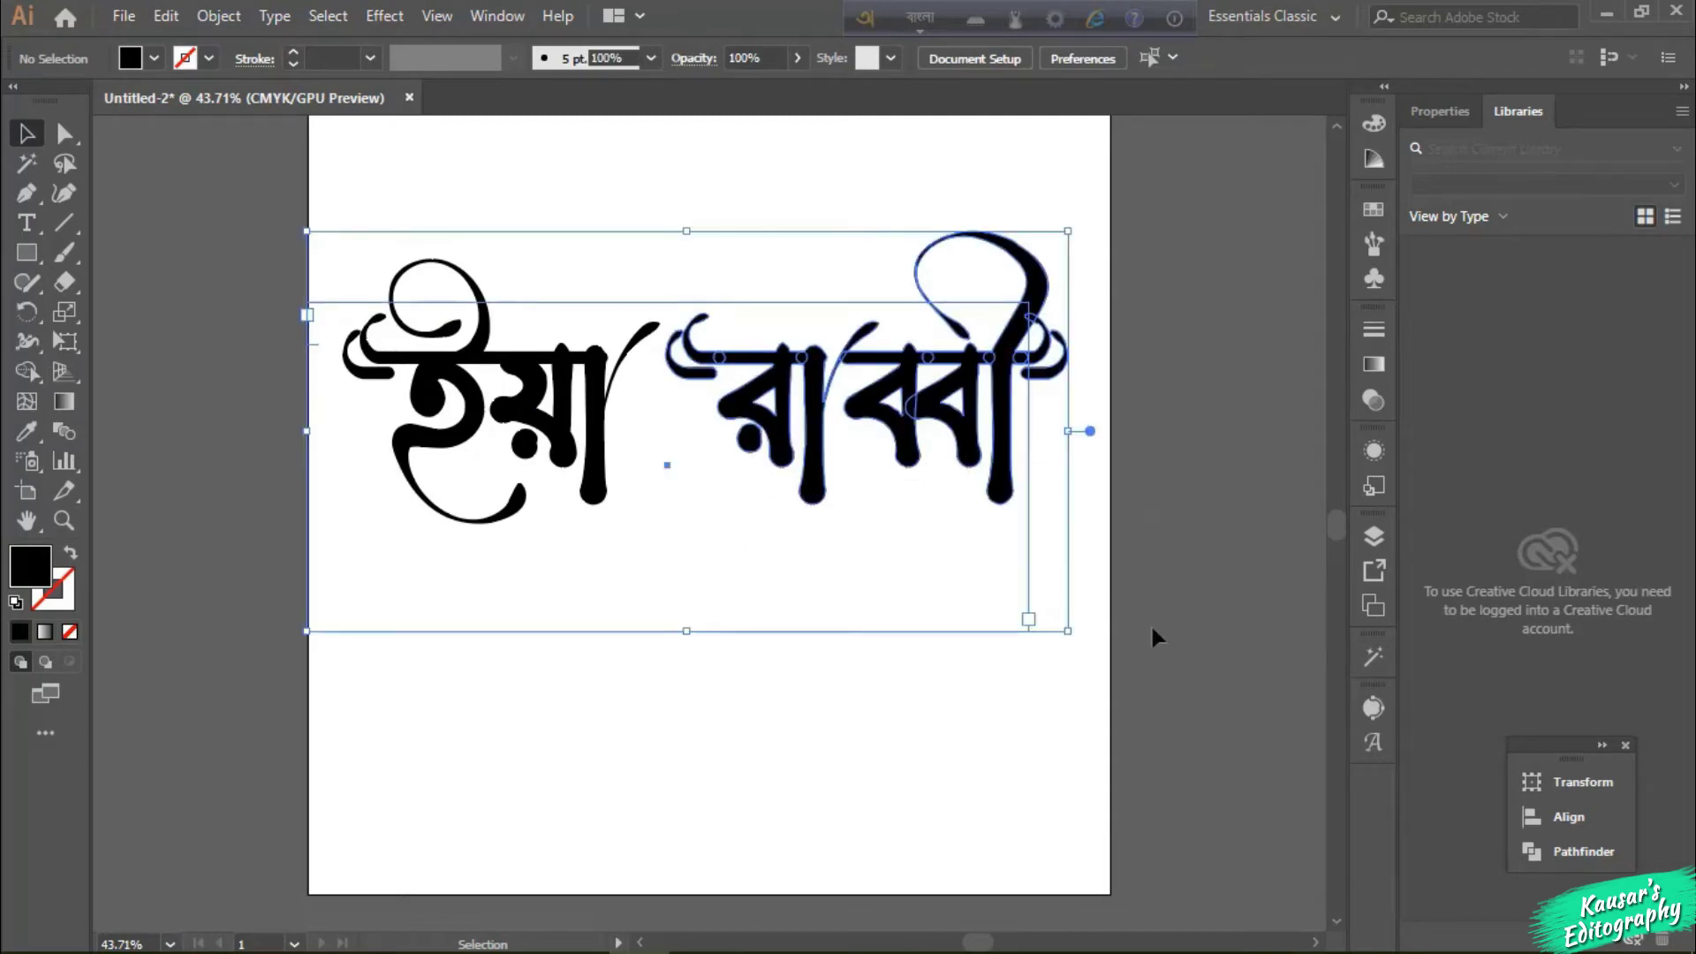
drag(908, 413, 907, 586)
click(869, 308)
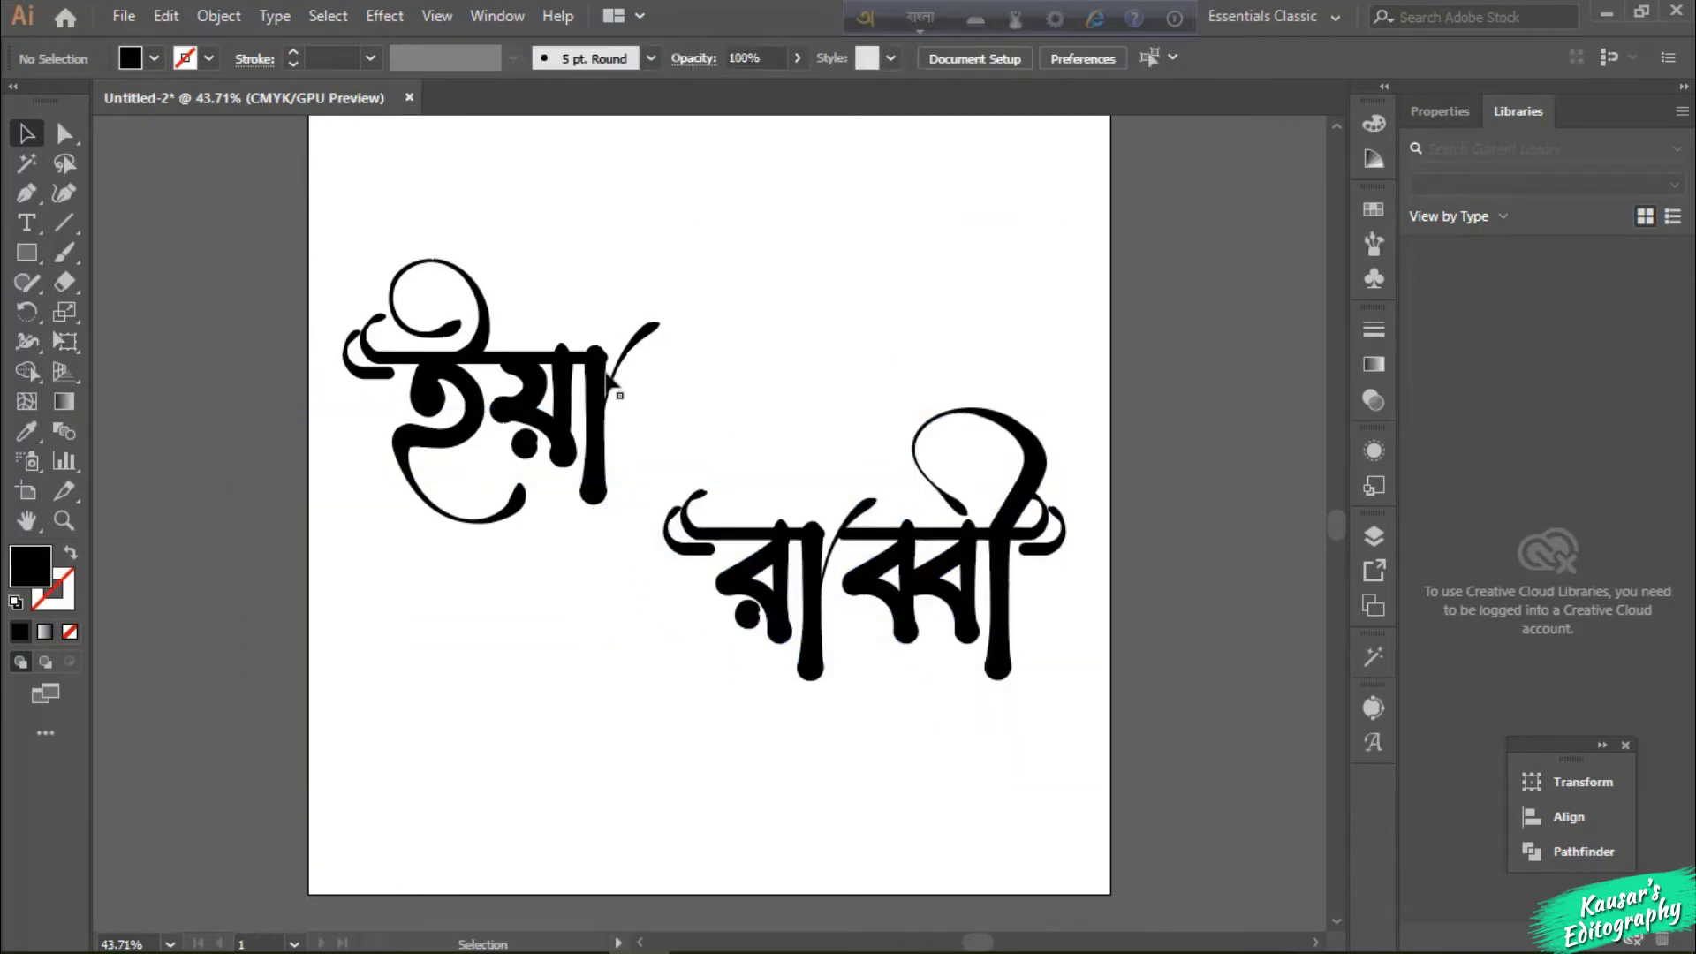
Step: Move all the ইয়া letter shapes right and slightly down, closer to the start of রাব্বী
click(388, 362)
shift+click(618, 464)
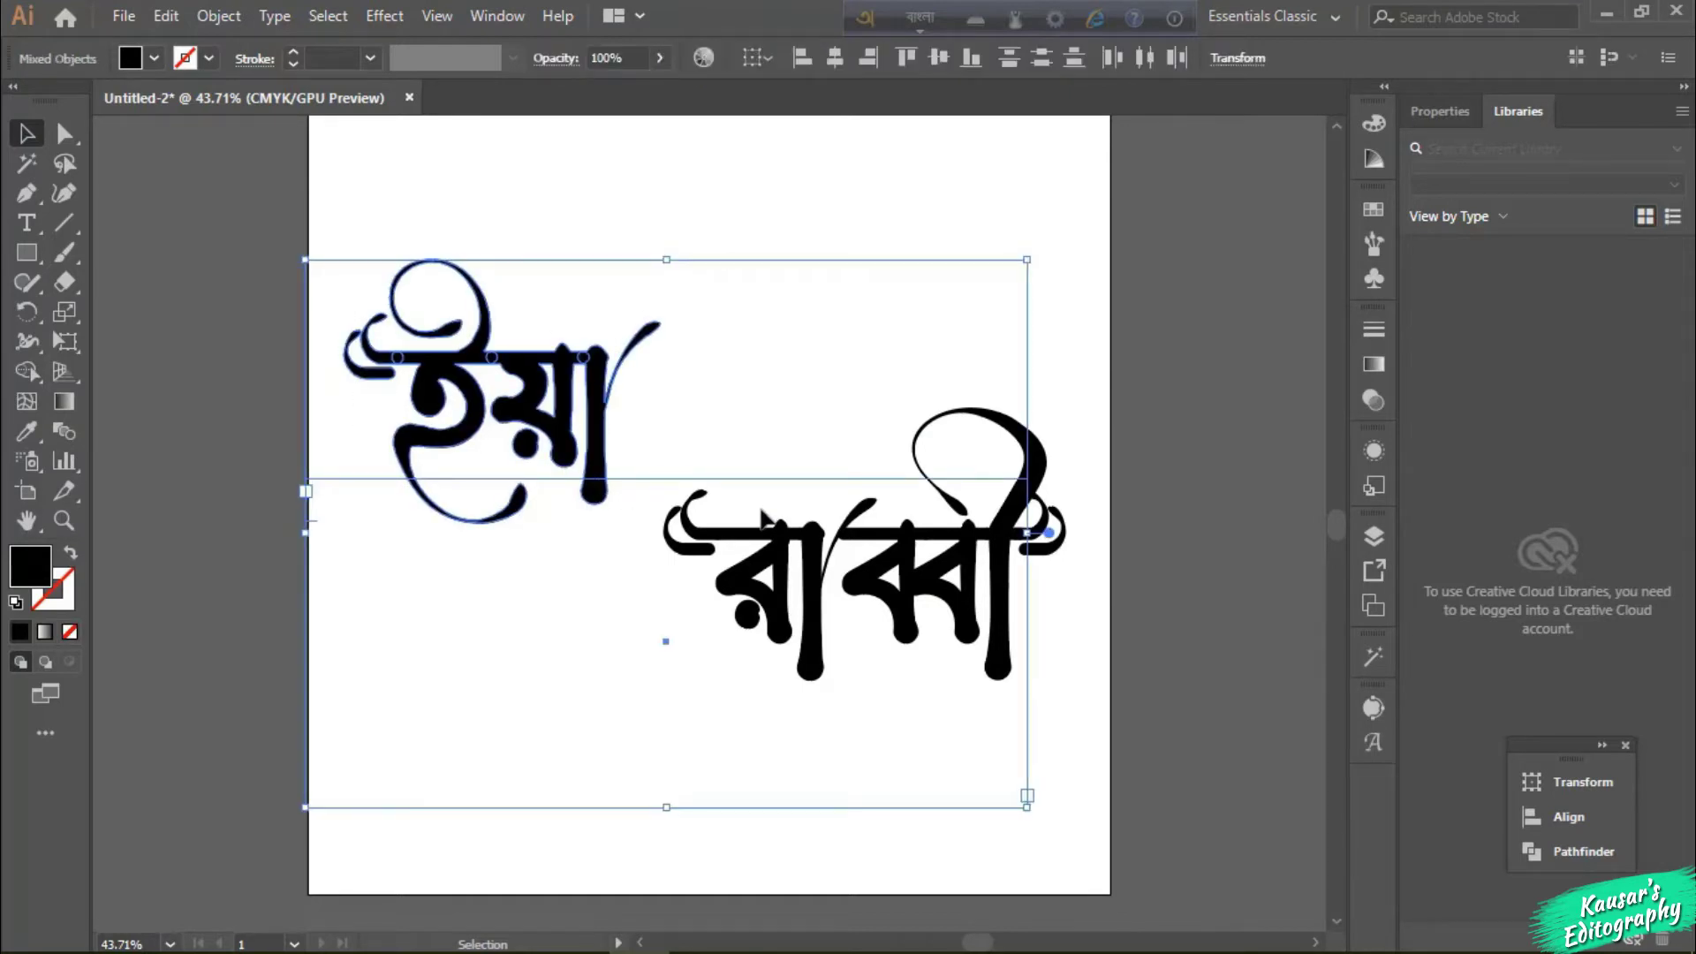
drag(762, 517, 814, 527)
click(392, 318)
drag(509, 419, 517, 426)
Step: Fill the flourish in front of ইয়া with the Orange, Yellow gradient swatch, leaving the swatch's name as it is
click(422, 369)
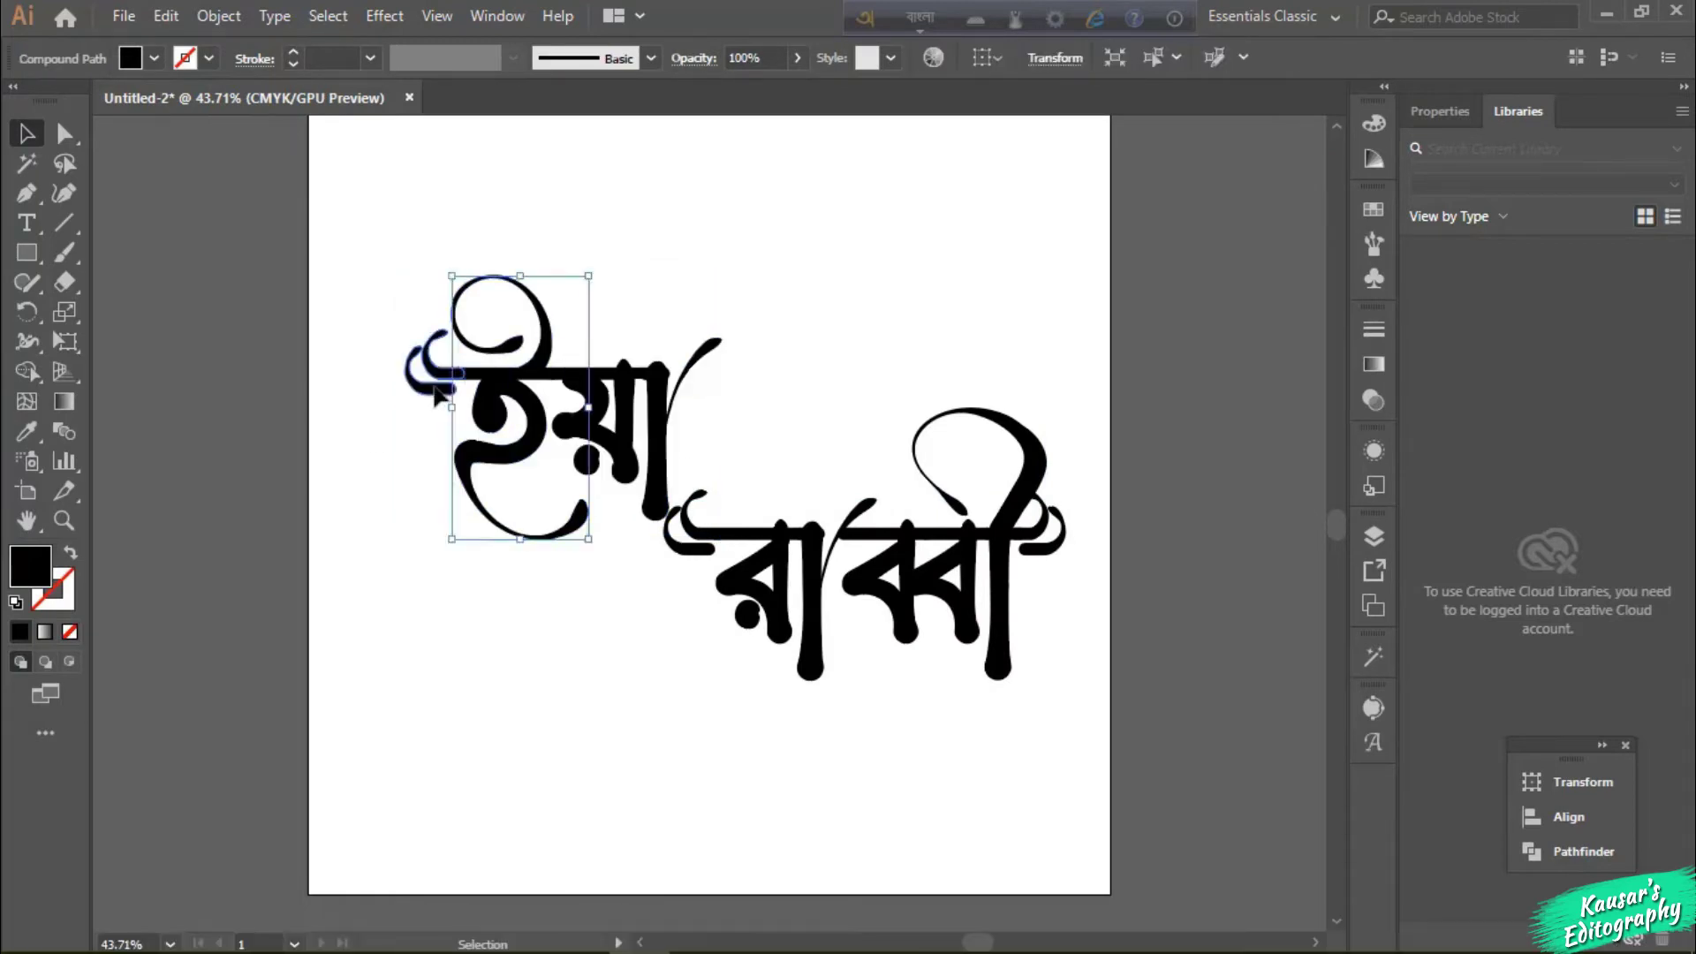
click(154, 58)
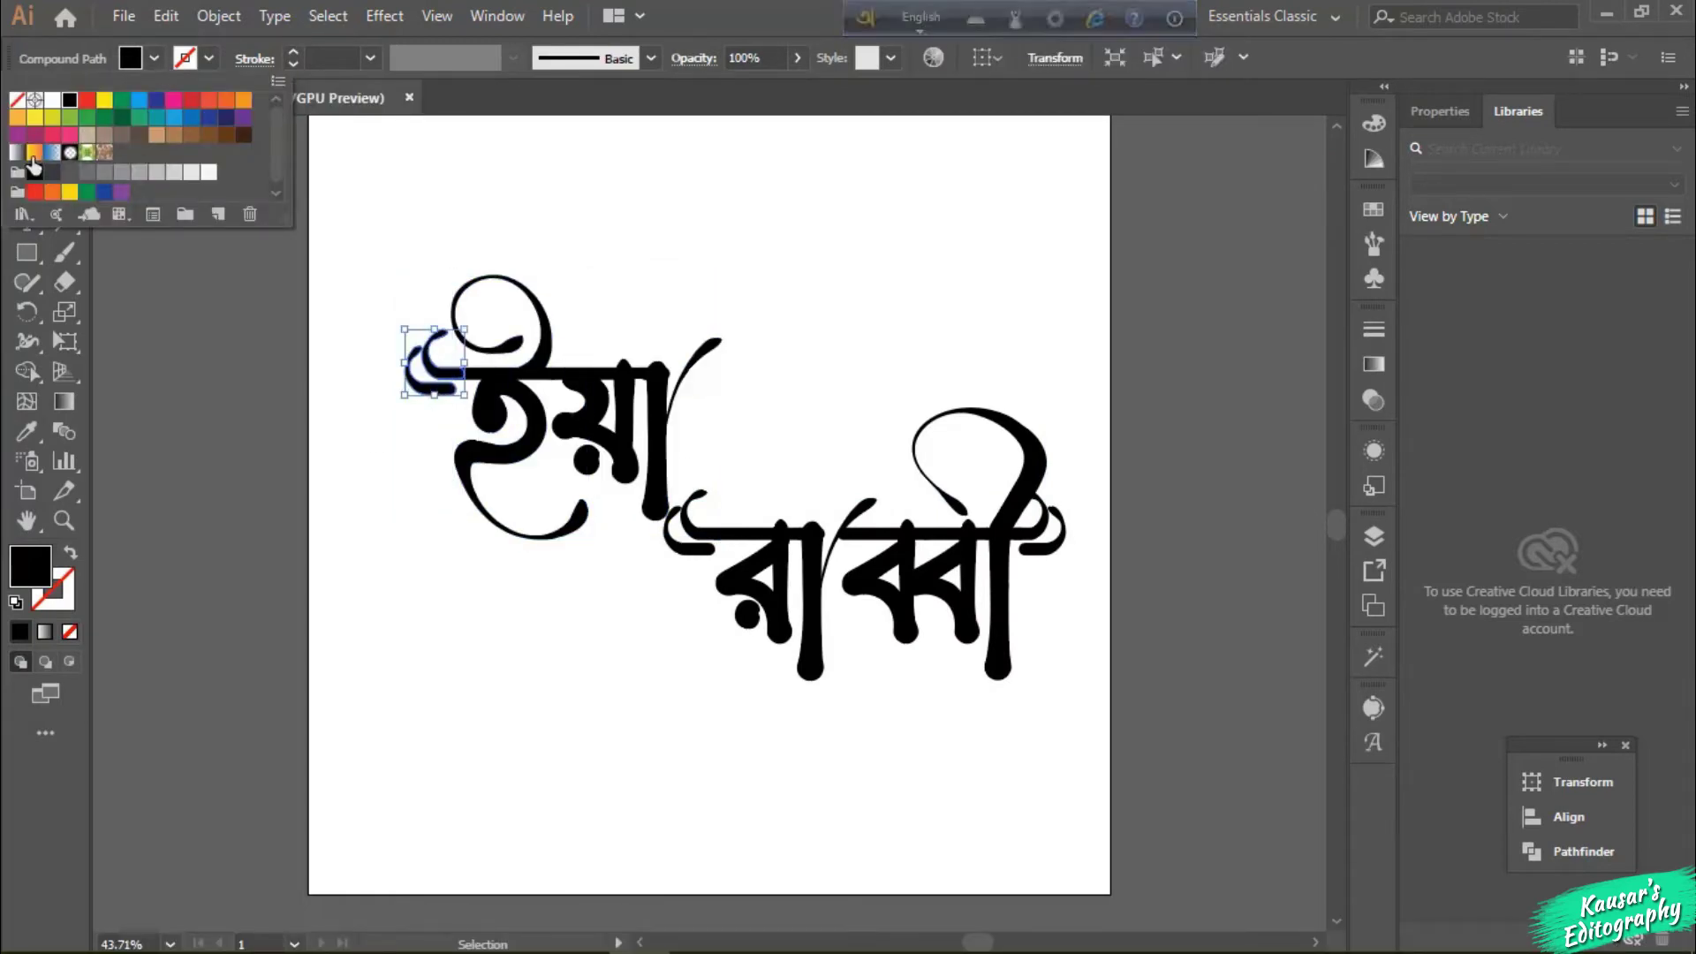
double_click(35, 153)
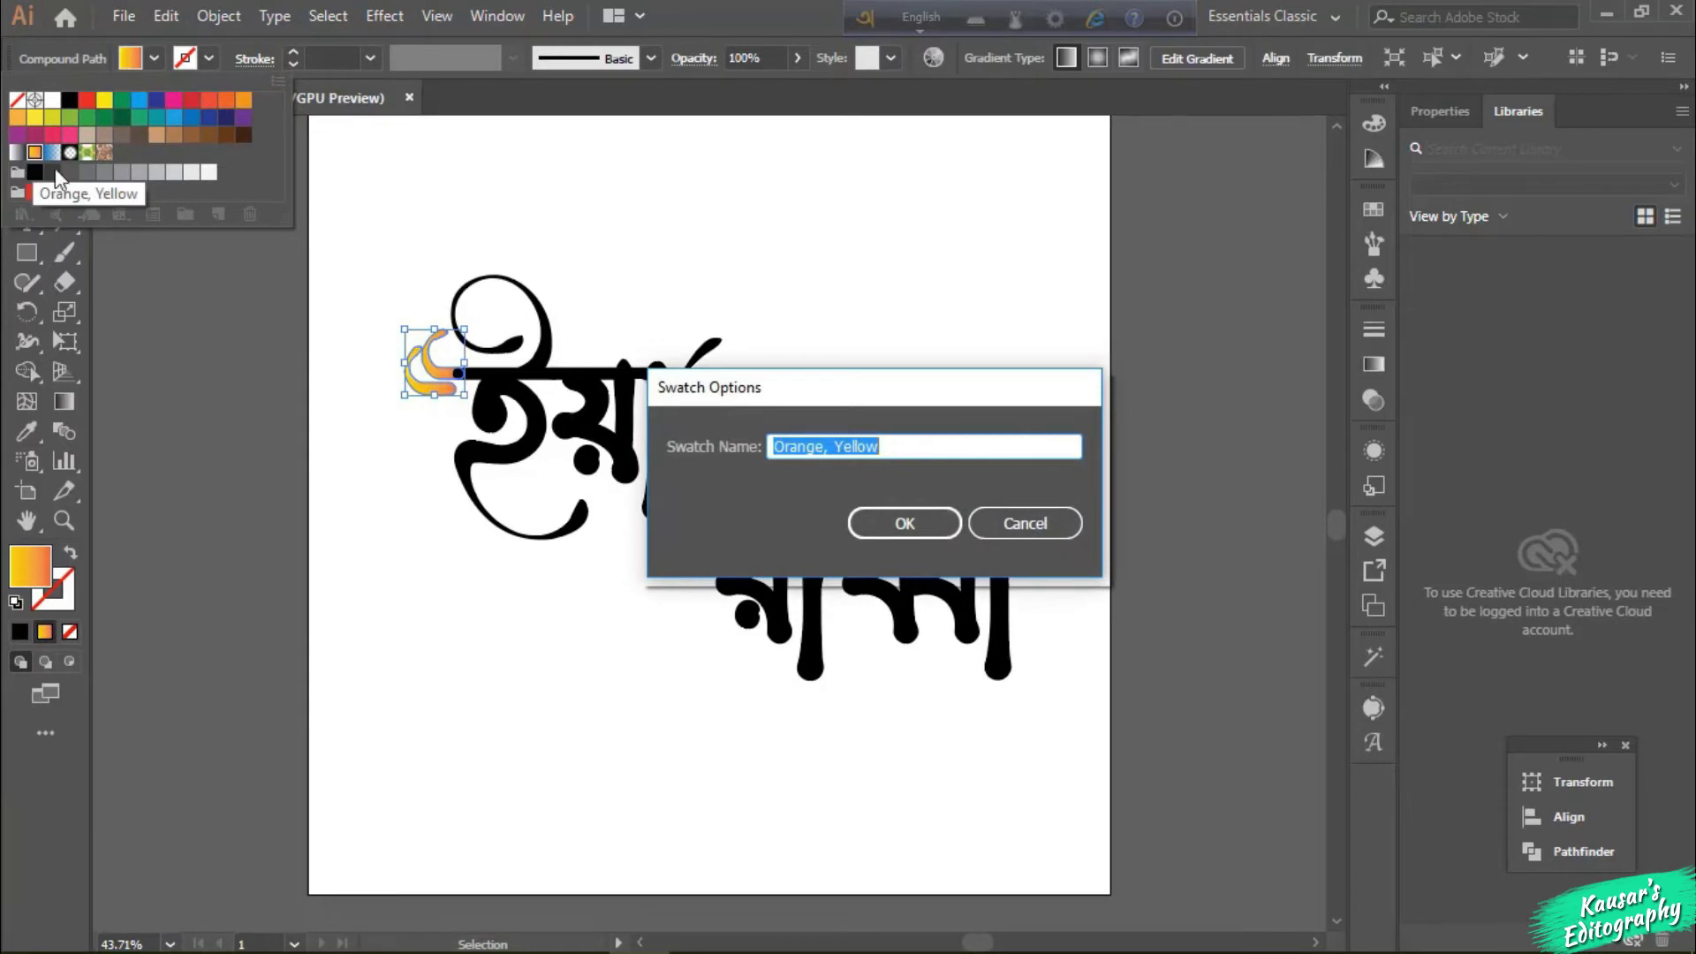
click(1008, 528)
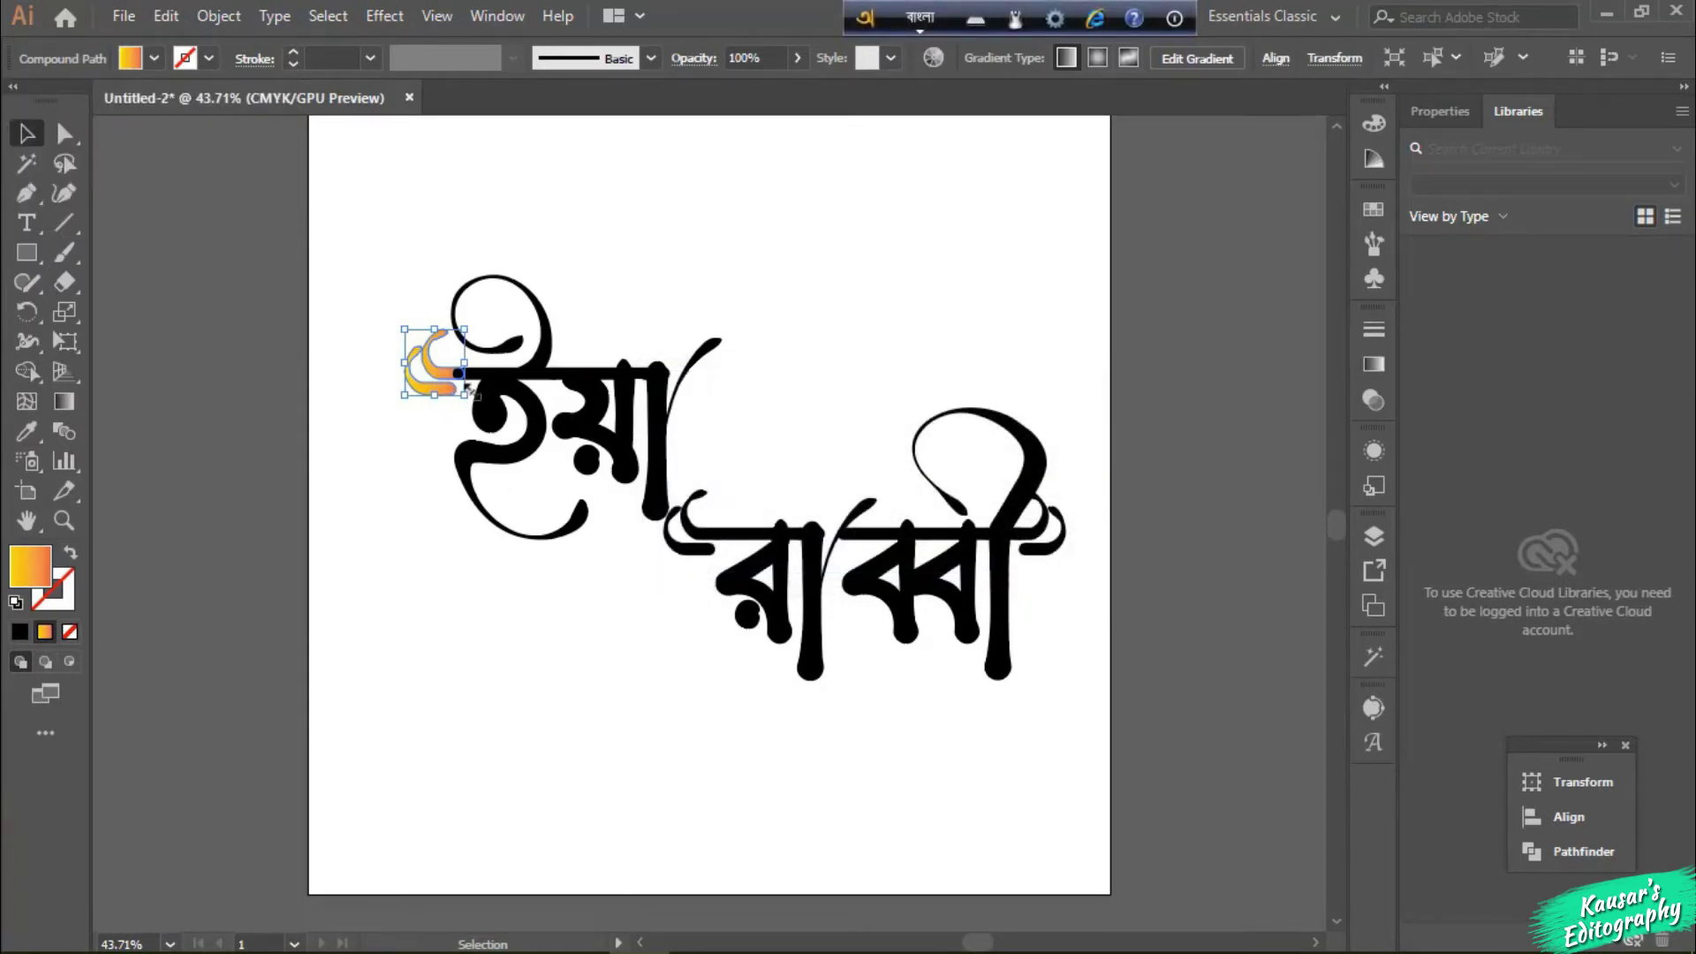
Step: Try solid fills on the flourish in front of ইয়া, including yellow FCD700, dark blue and a pinkish red
mouse_move(292, 944)
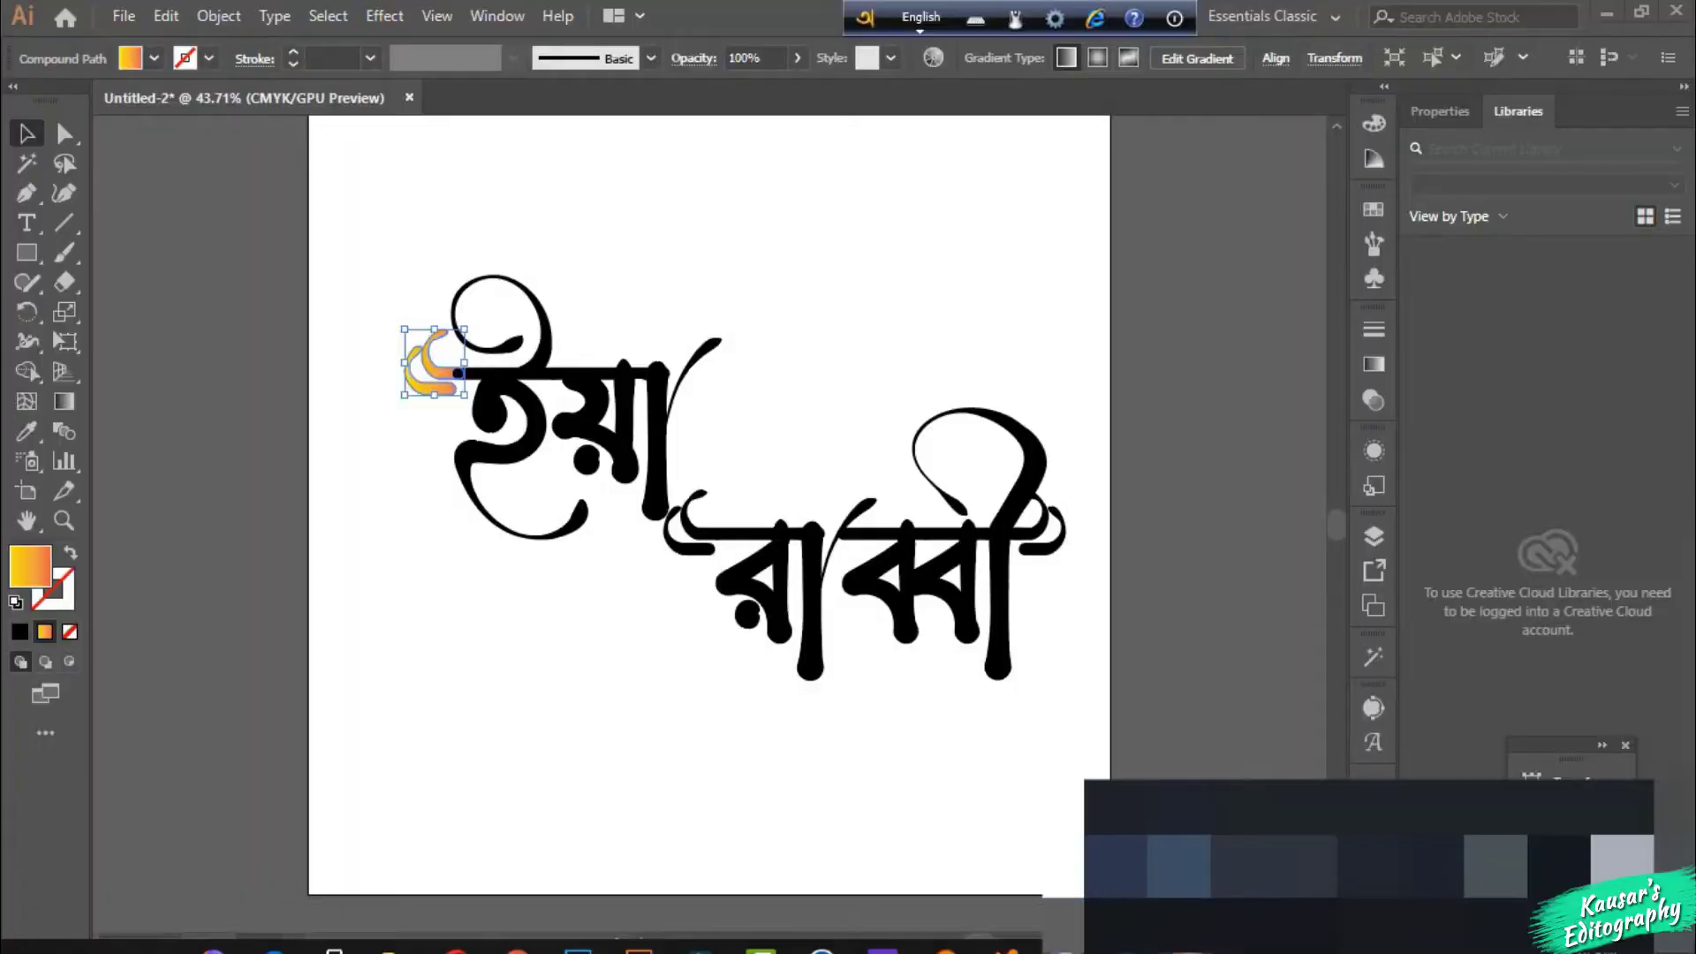
shift+click(130, 58)
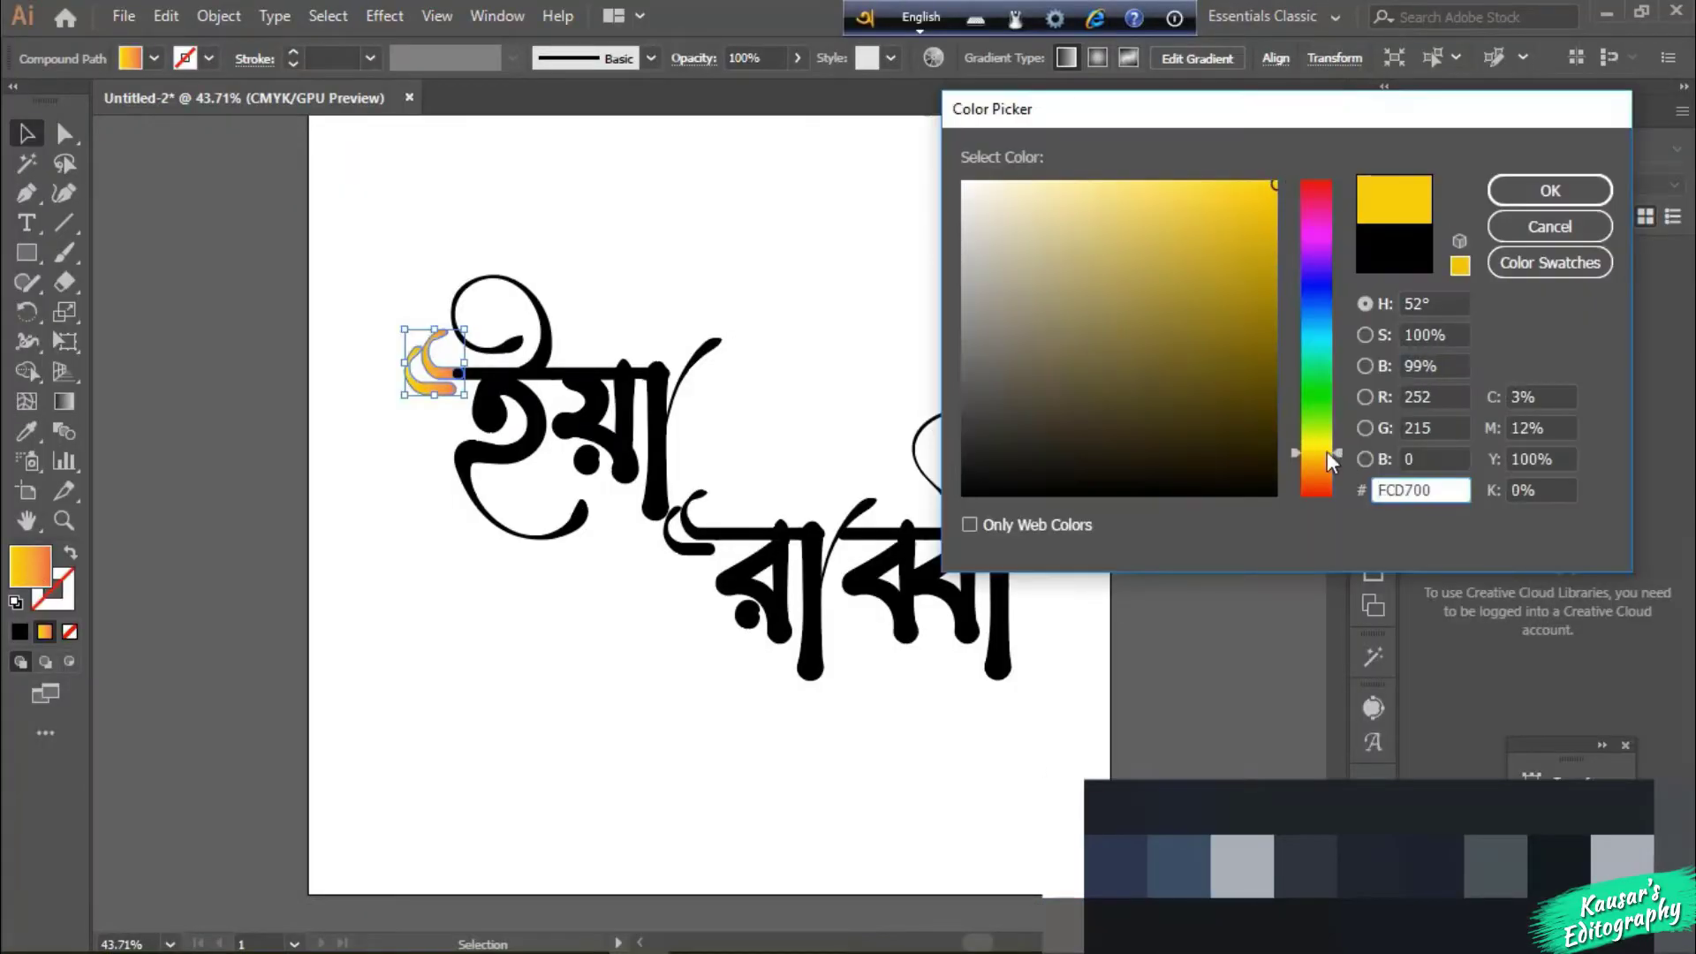
key(Return)
click(153, 58)
click(71, 120)
click(97, 132)
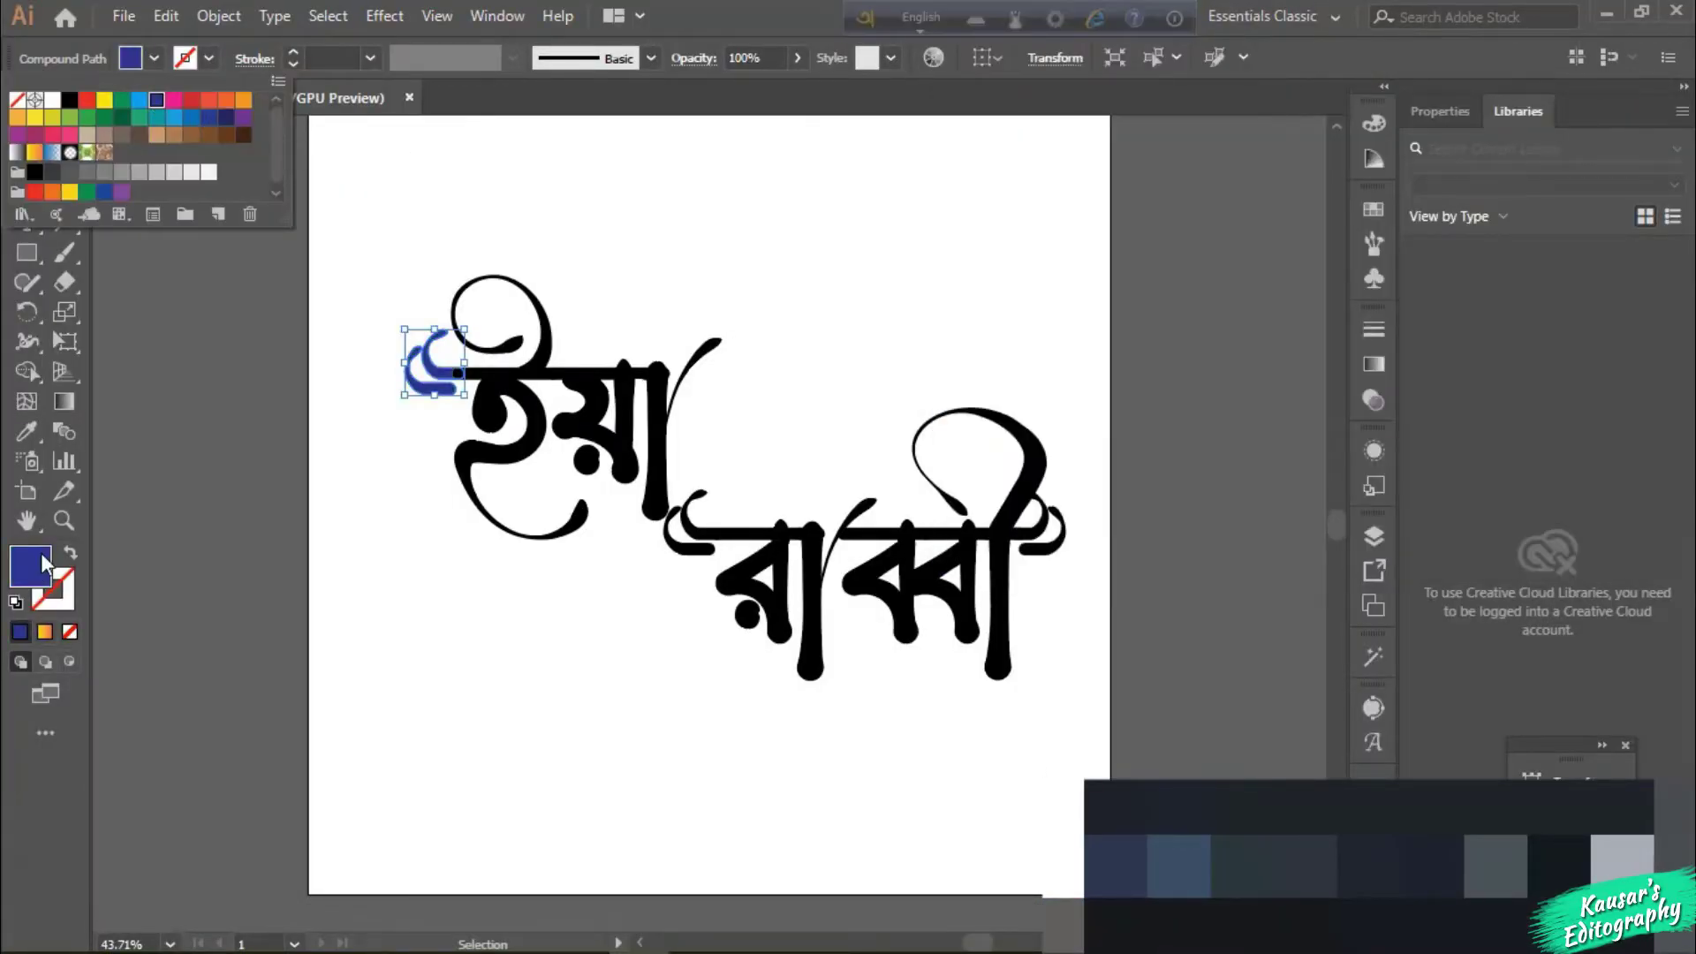
shift+click(130, 59)
click(1544, 189)
Step: Select the whole word ইয়া with its flourish and fill it with red
click(508, 381)
shift+click(130, 59)
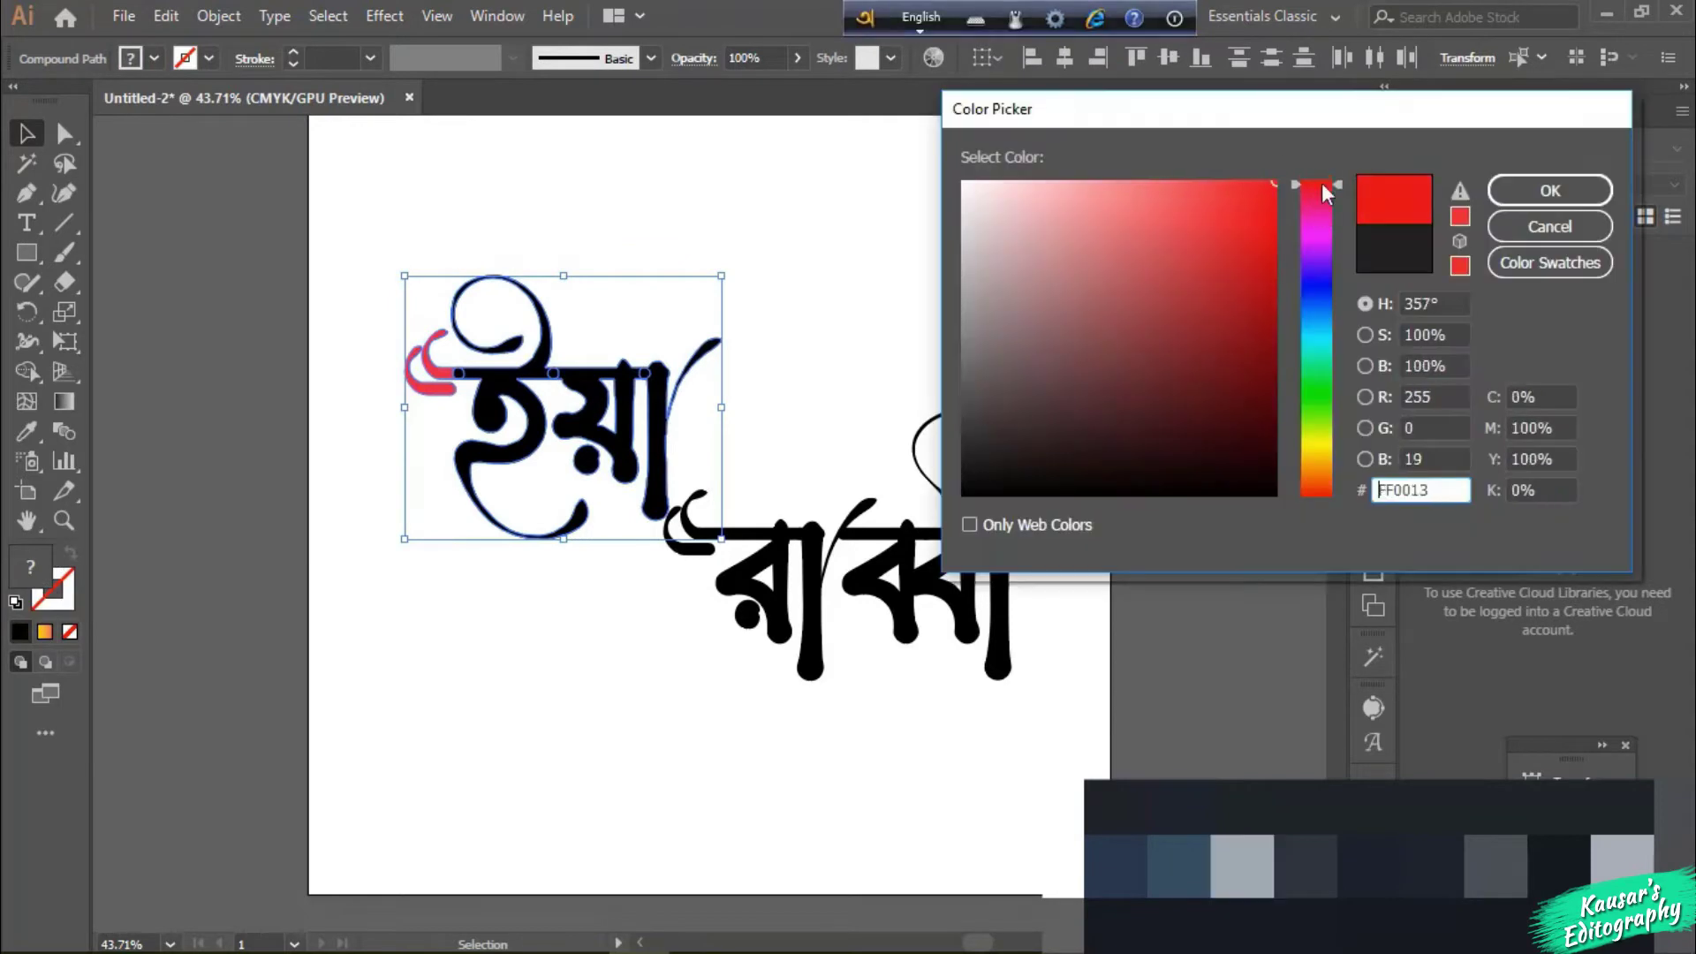
click(1544, 189)
Step: Select all of রাব্বী and give it the red fill of ইয়া with the Eyedropper
click(840, 427)
click(785, 558)
click(1105, 544)
drag(1105, 545, 706, 610)
click(153, 58)
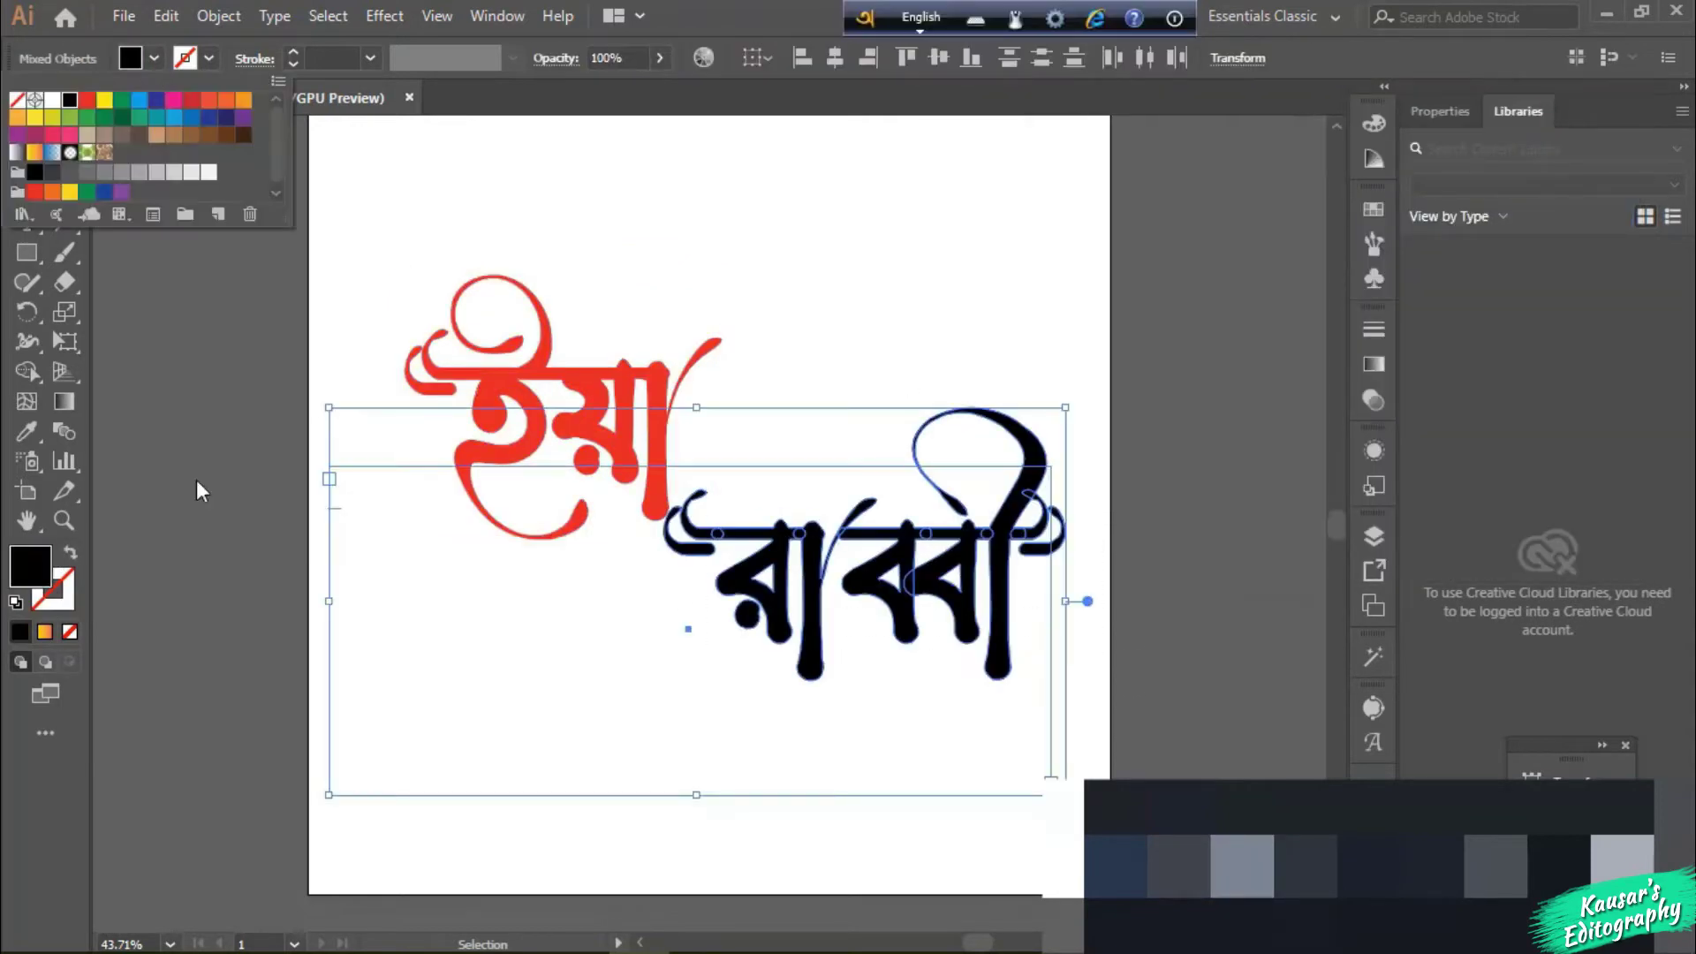
click(26, 431)
click(656, 424)
Step: Try a green fill on রাব্বী, return it to the red used for ইয়া and deselect everything
click(154, 58)
click(227, 111)
click(153, 59)
click(104, 117)
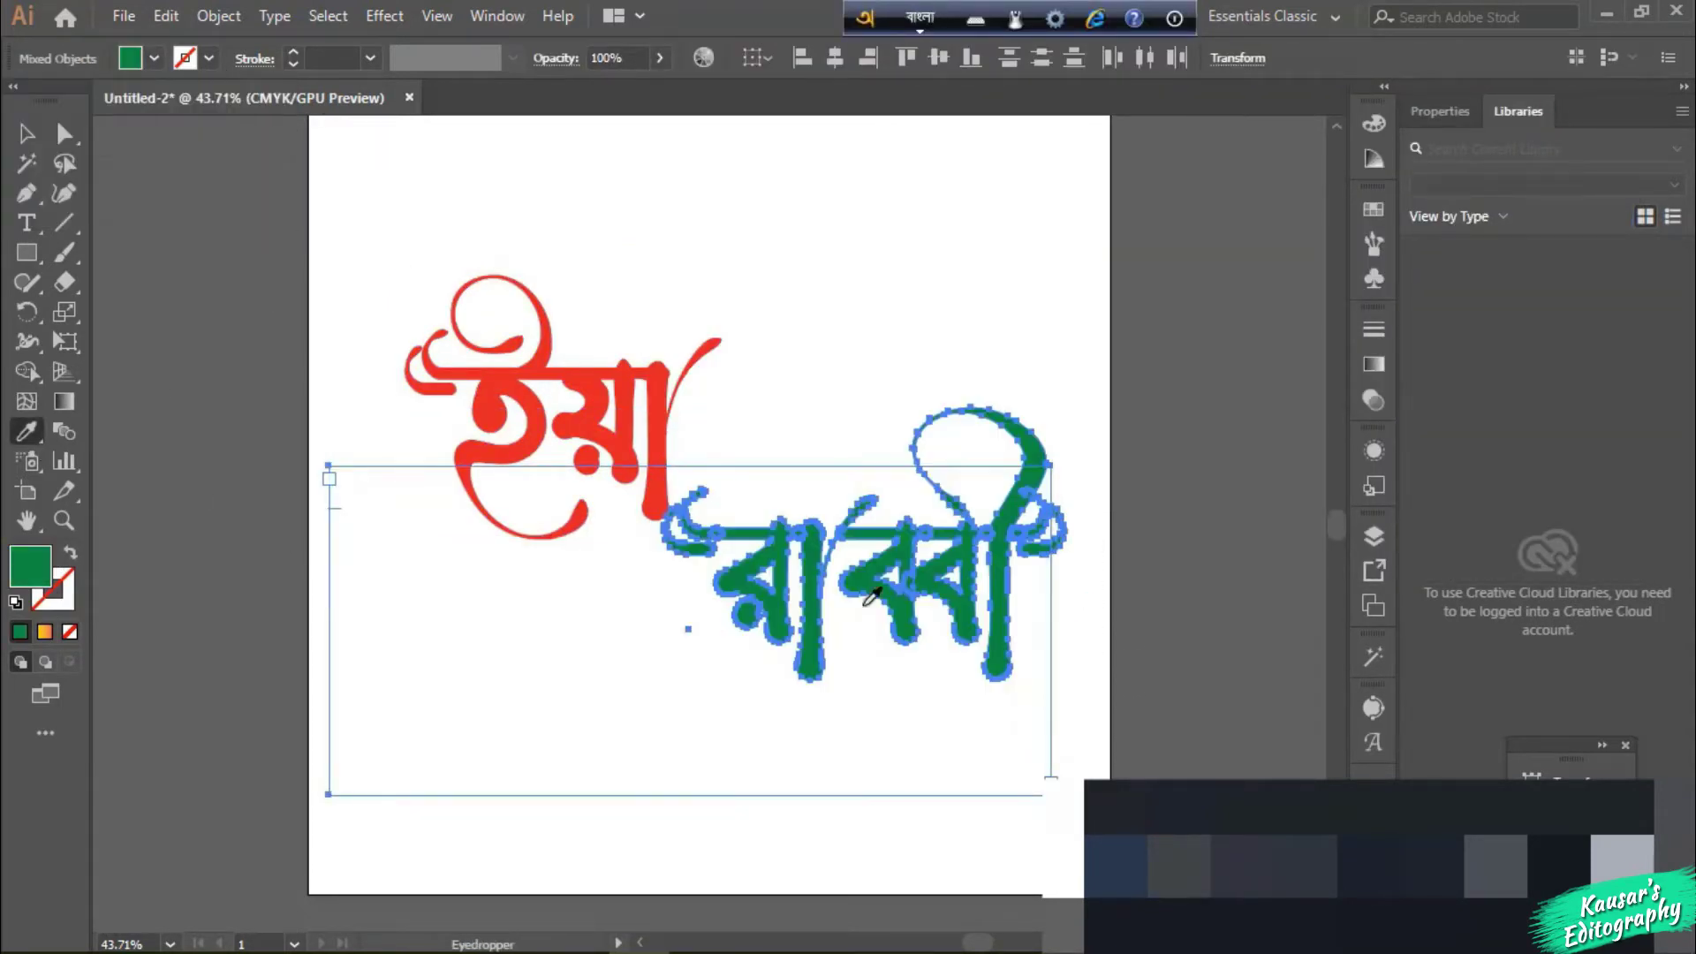
click(154, 58)
click(75, 135)
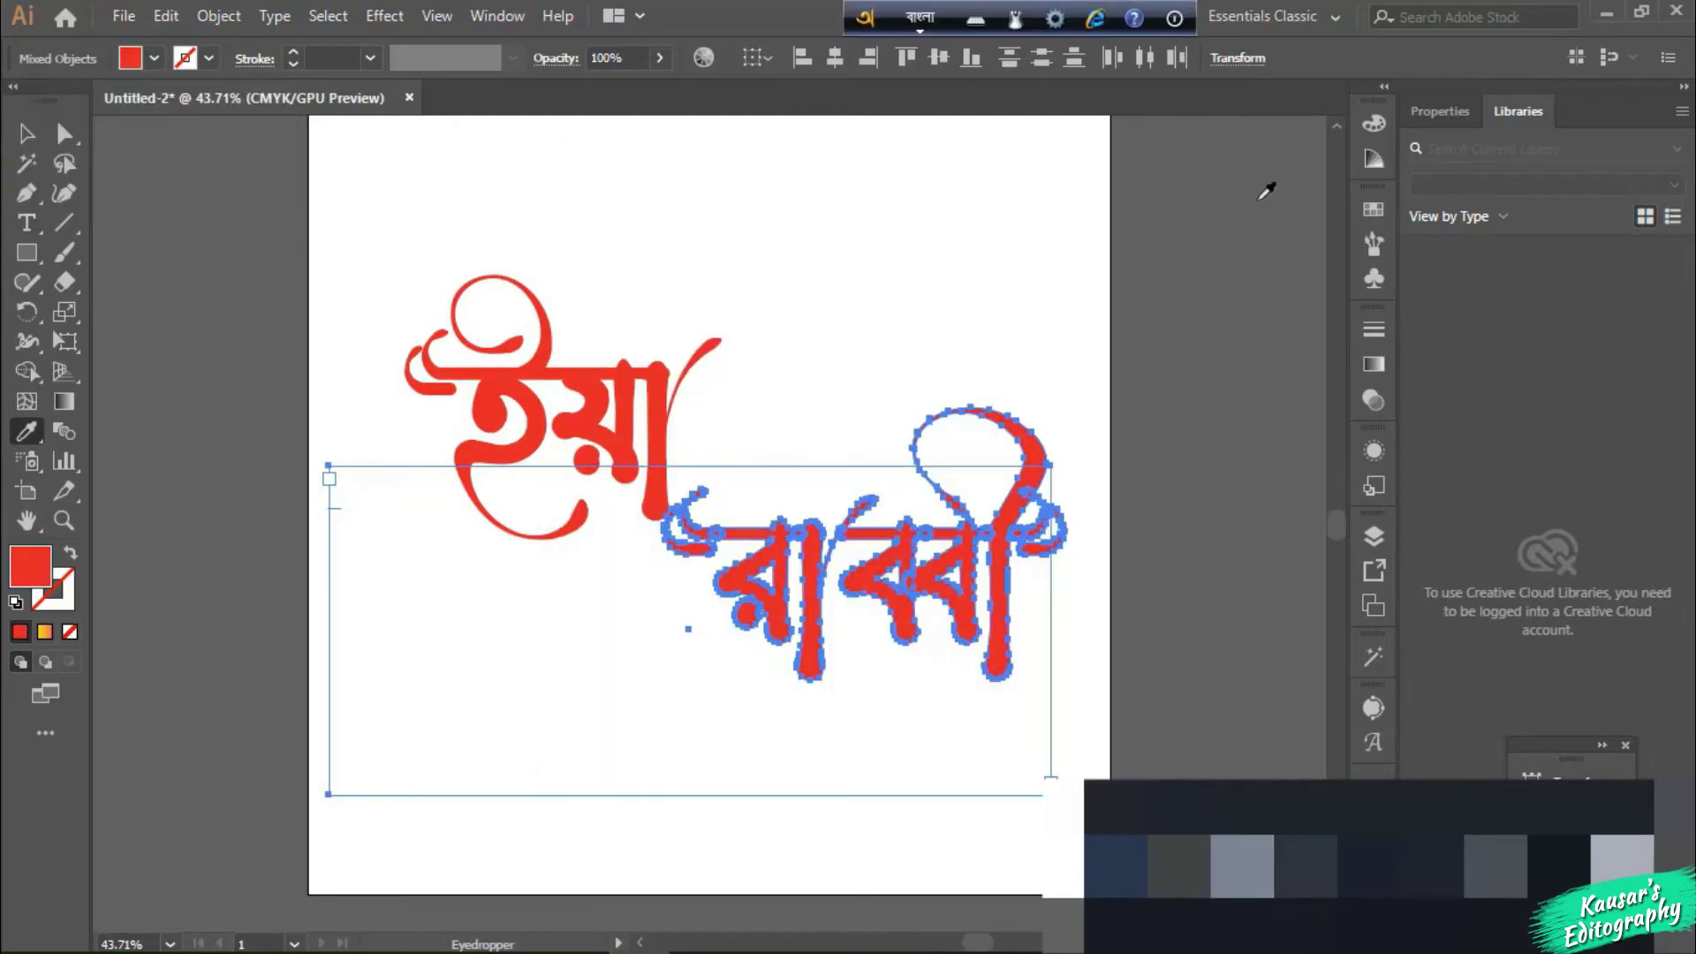
key(v)
key(ctrl+shift+a)
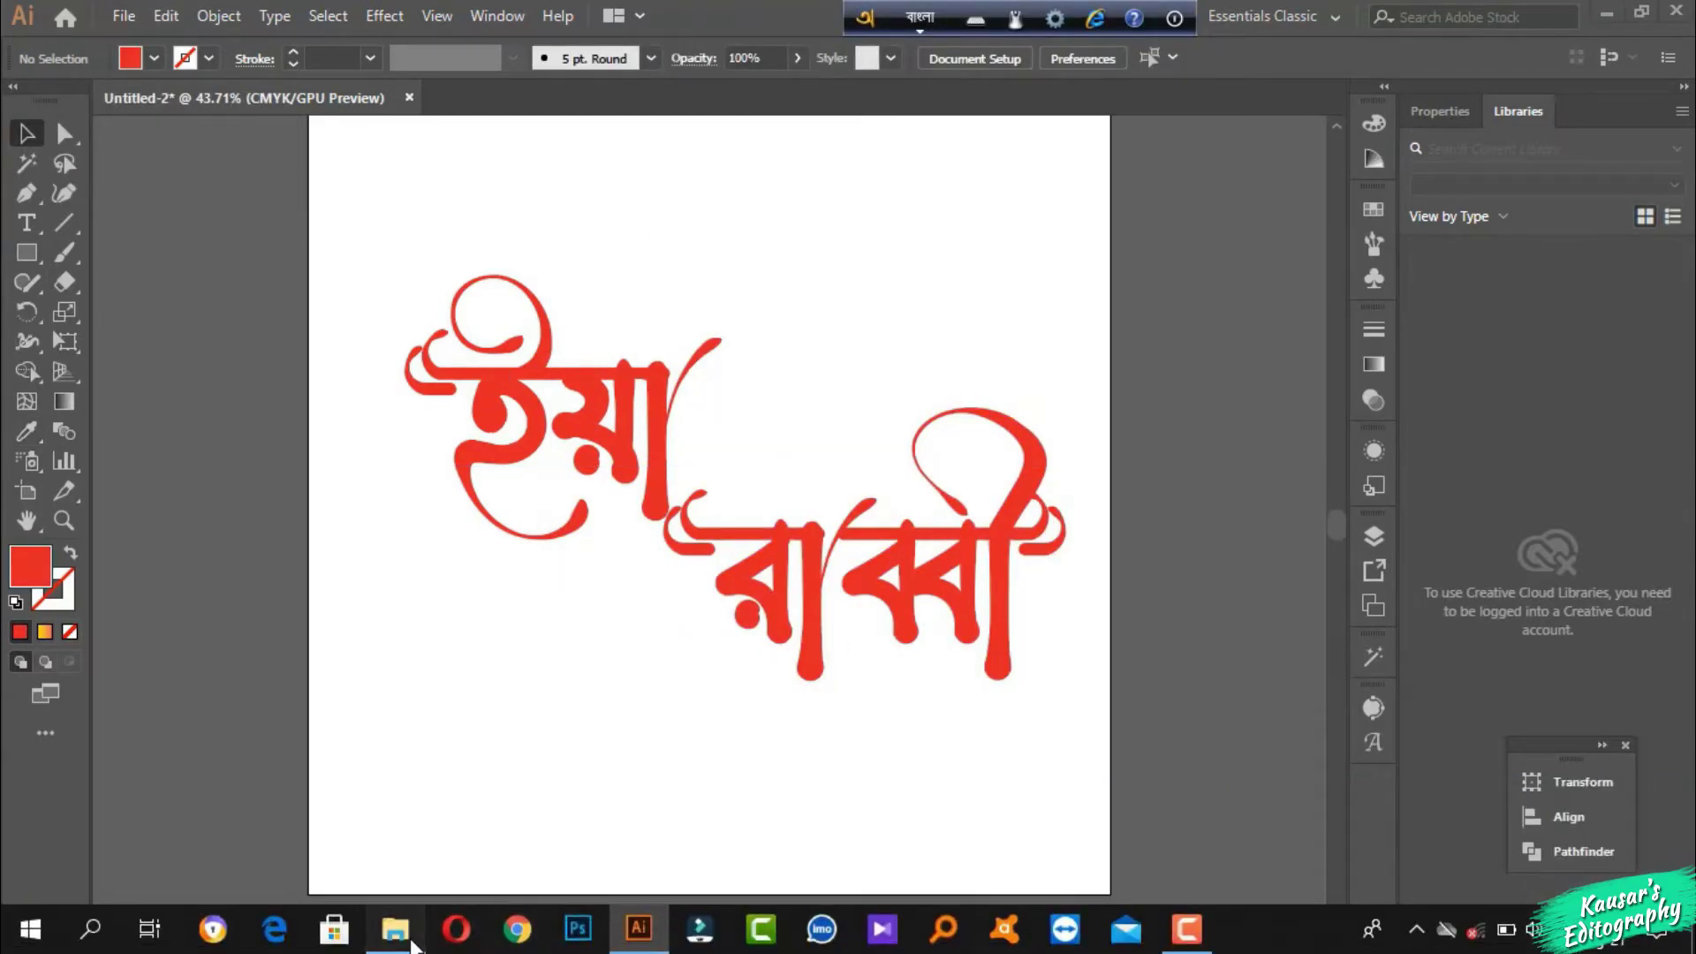
Step: Place the white flower image 20210713_145516 from File Explorer's Signature Logo & Mockup folder into the document, and minimise File Explorer
click(394, 927)
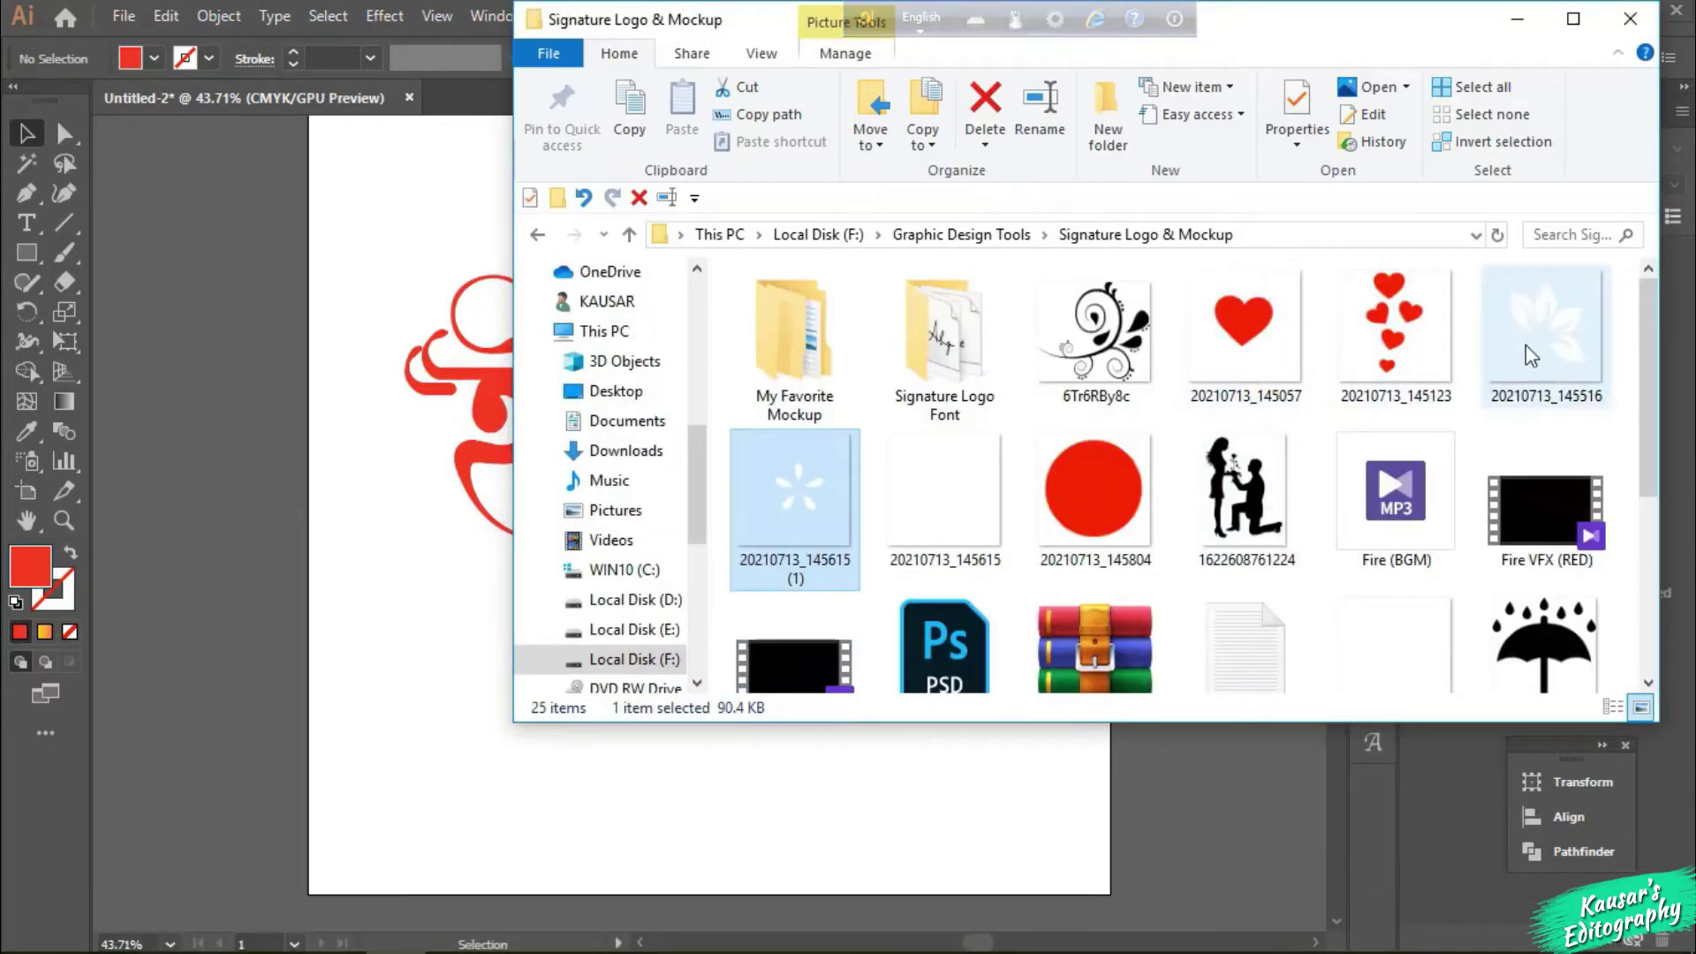
drag(1563, 346, 369, 405)
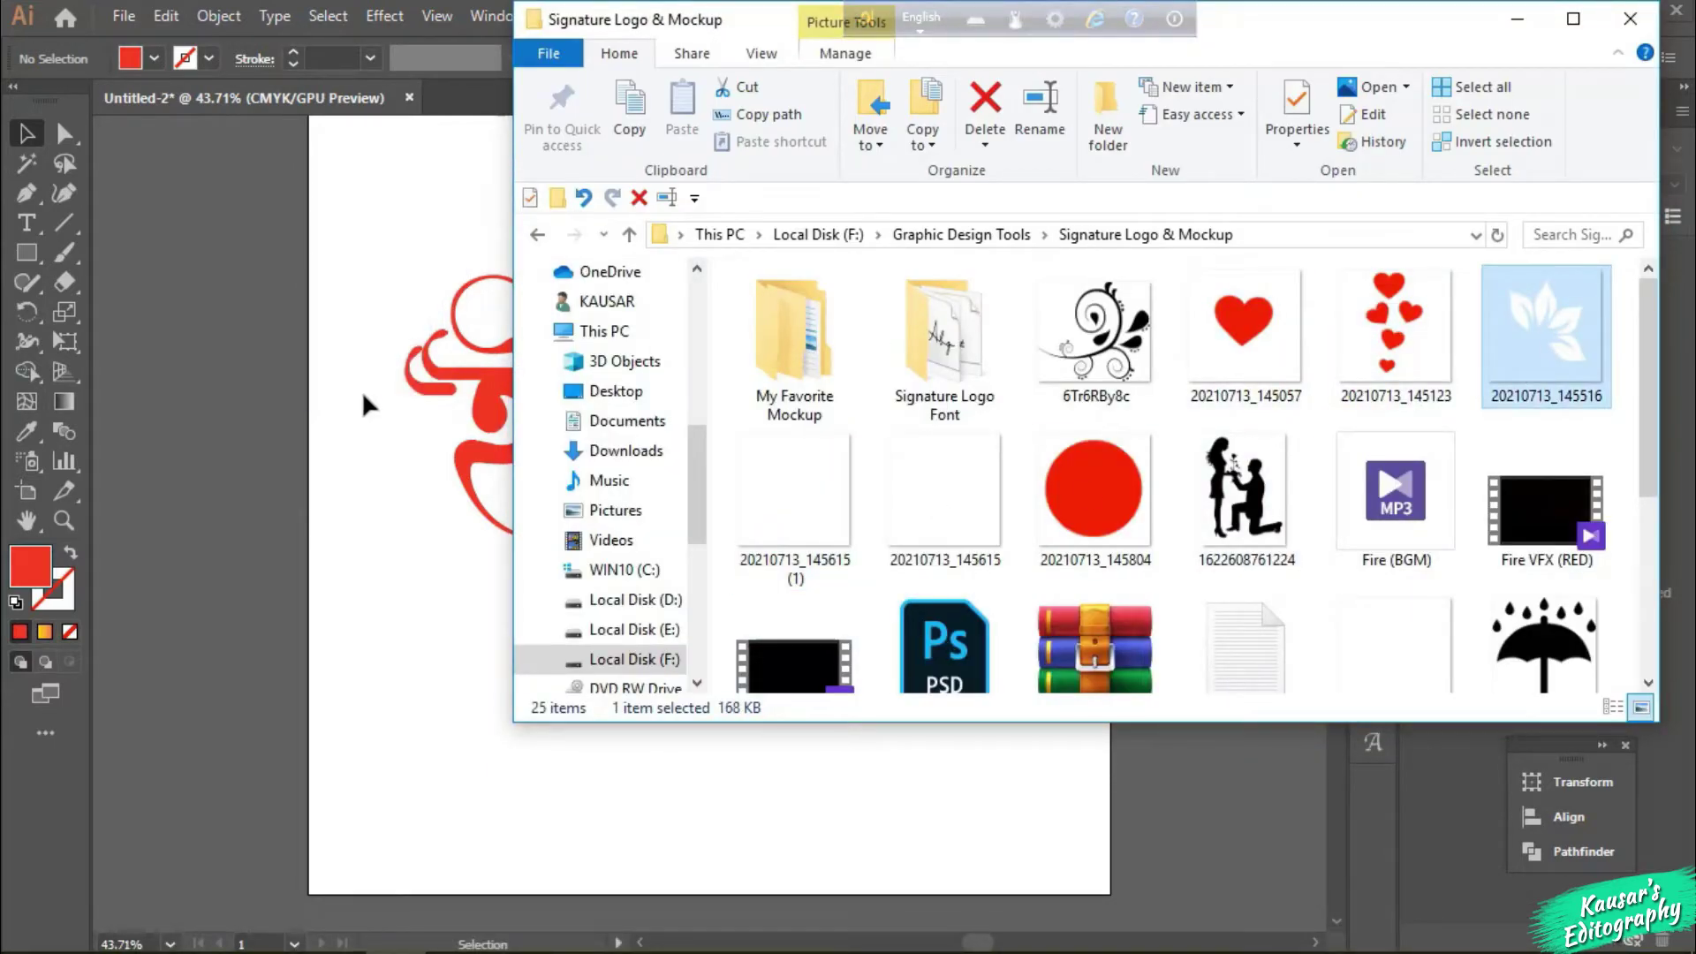
click(1517, 18)
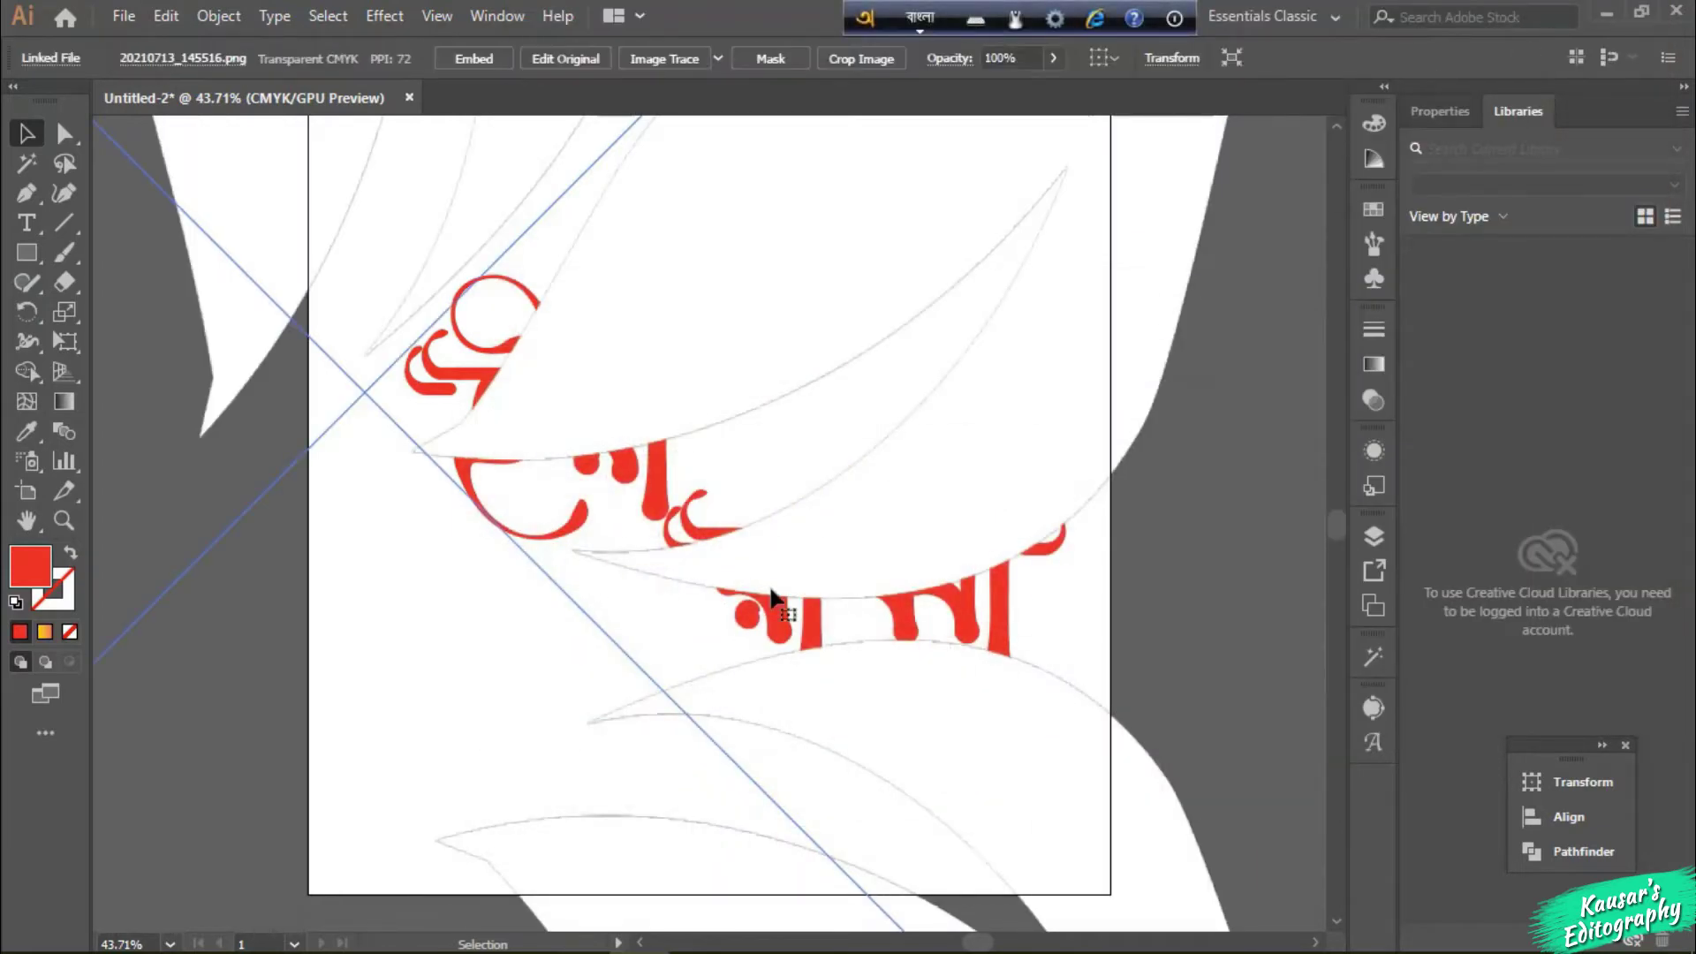
Step: Scale the flower image down to a small ornament and rotate it about 45° so its petals point up
scroll(771, 597, down, 5)
drag(973, 261, 737, 496)
key(ctrl+1)
drag(1026, 205, 832, 400)
drag(800, 634, 853, 536)
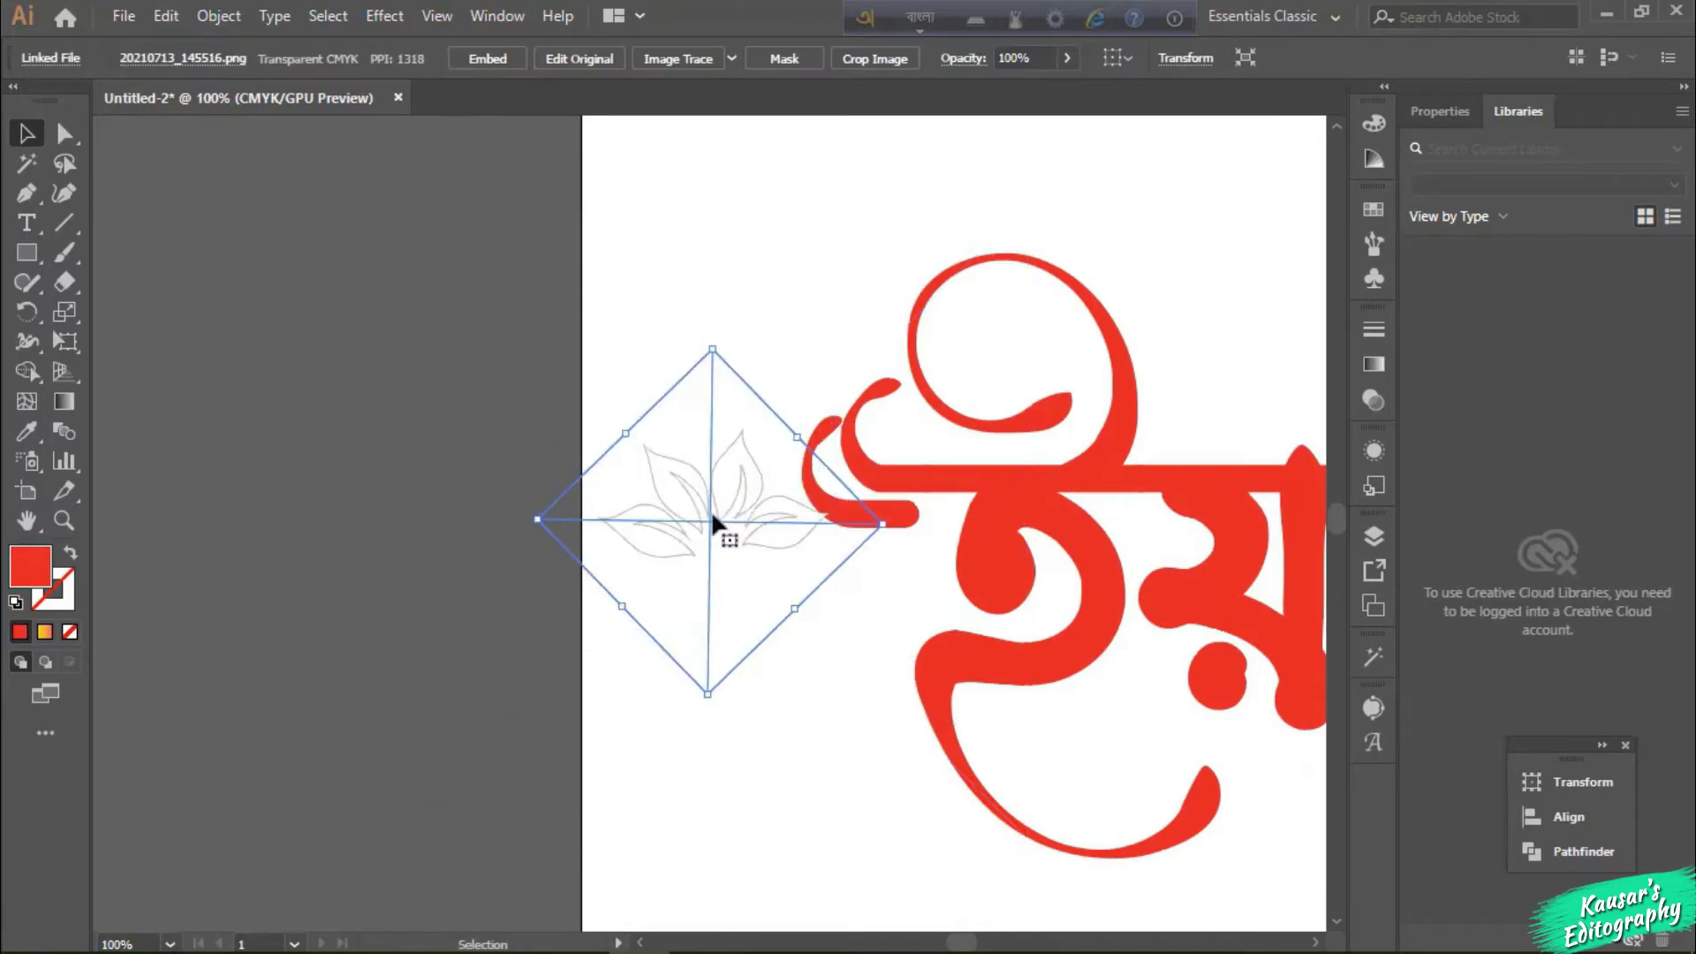
Step: Position the flower image over the flourish at the start of ইয়া and tilt it to the left
drag(712, 473, 816, 364)
key(ctrl+shift+a)
click(992, 341)
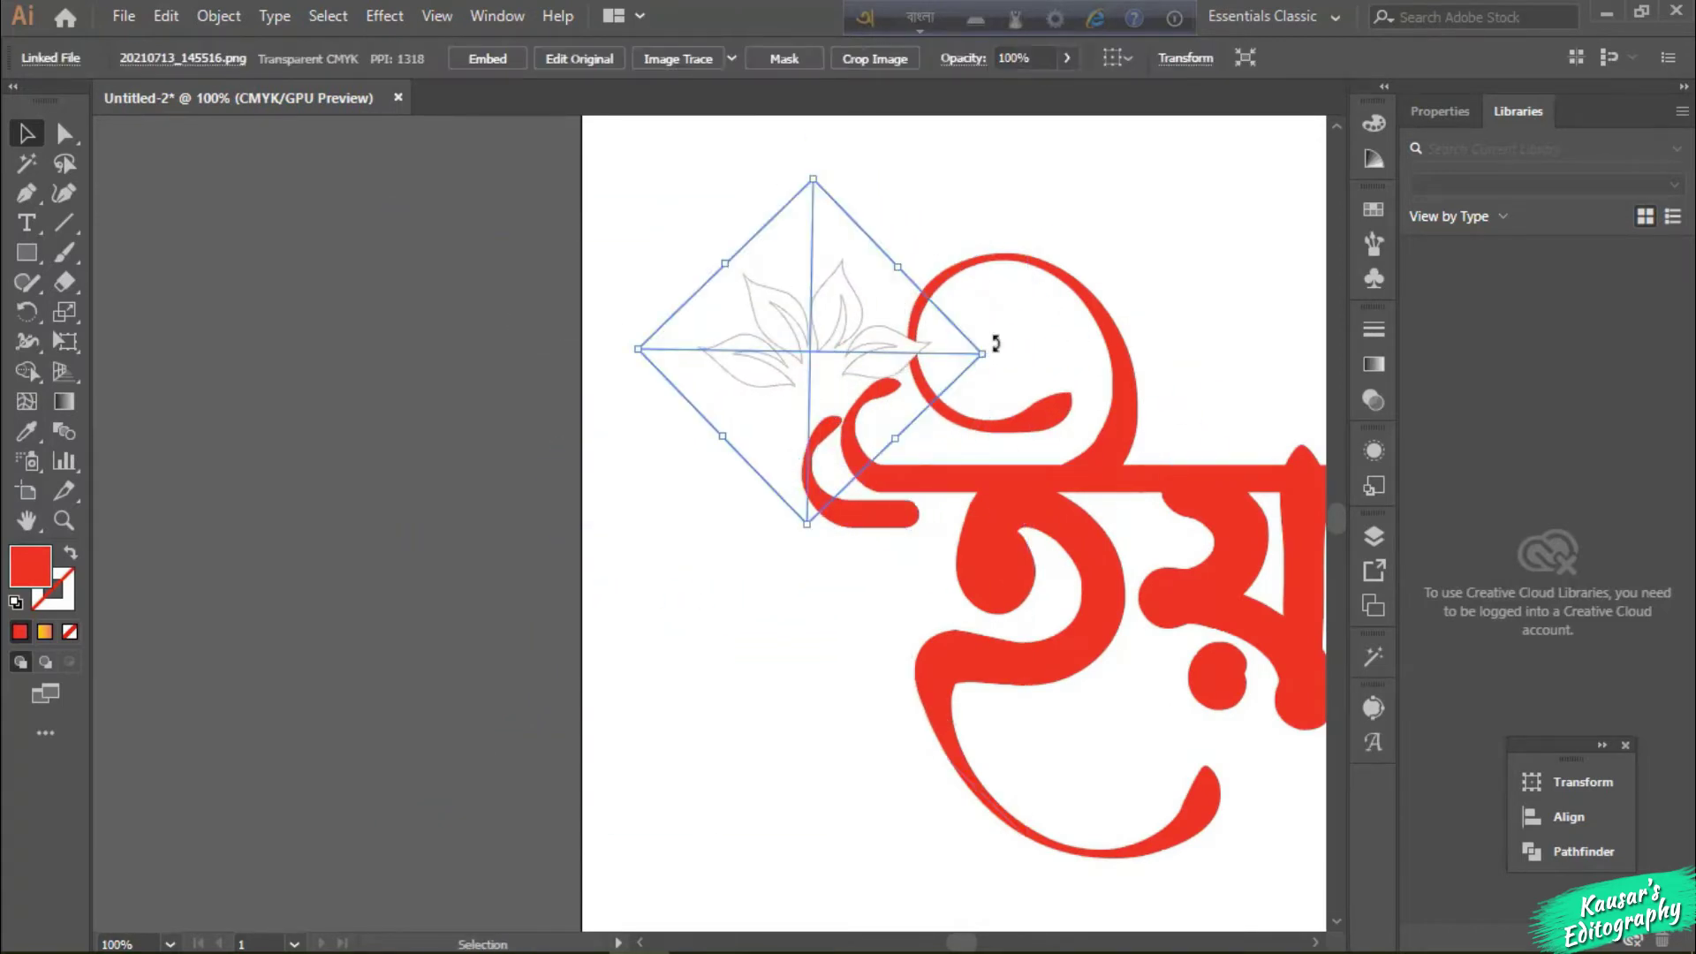
drag(992, 341, 863, 382)
drag(992, 409, 972, 490)
Step: Send the flower image to the back, behind the red lettering
right_click(870, 358)
mouse_move(940, 564)
click(1219, 646)
click(1002, 484)
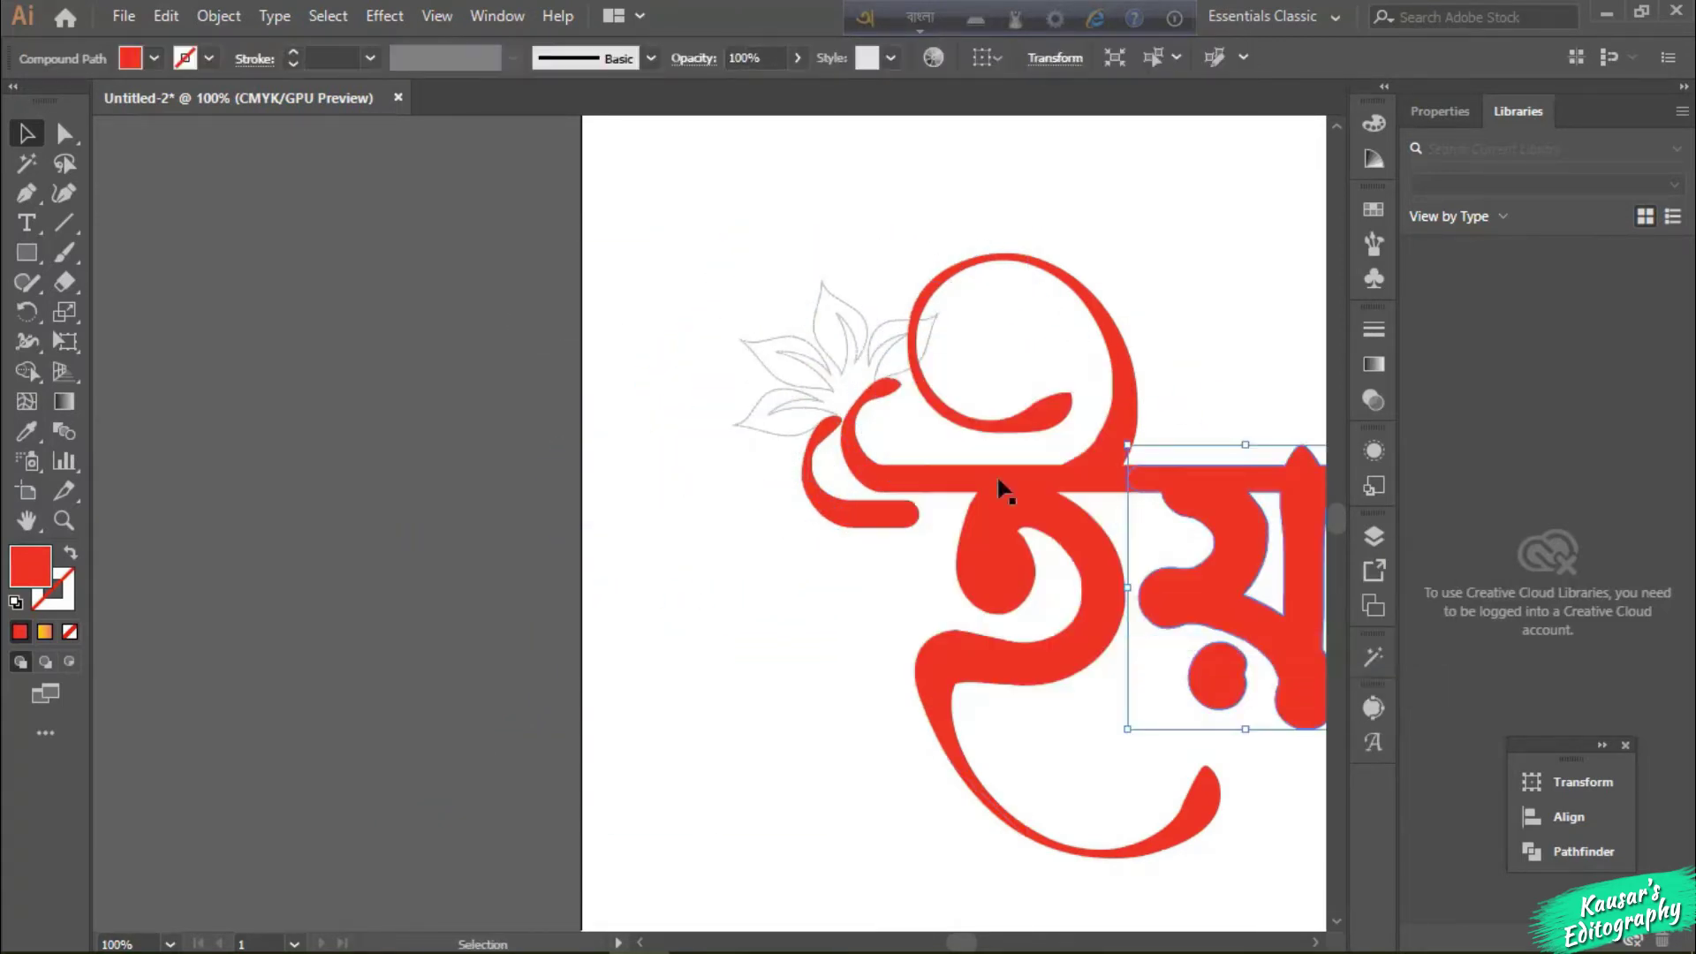
Step: Place the hearts image 20210713_145123 from File Explorer's Signature Logo & Mockup folder into the document
key(ctrl+minus)
click(395, 929)
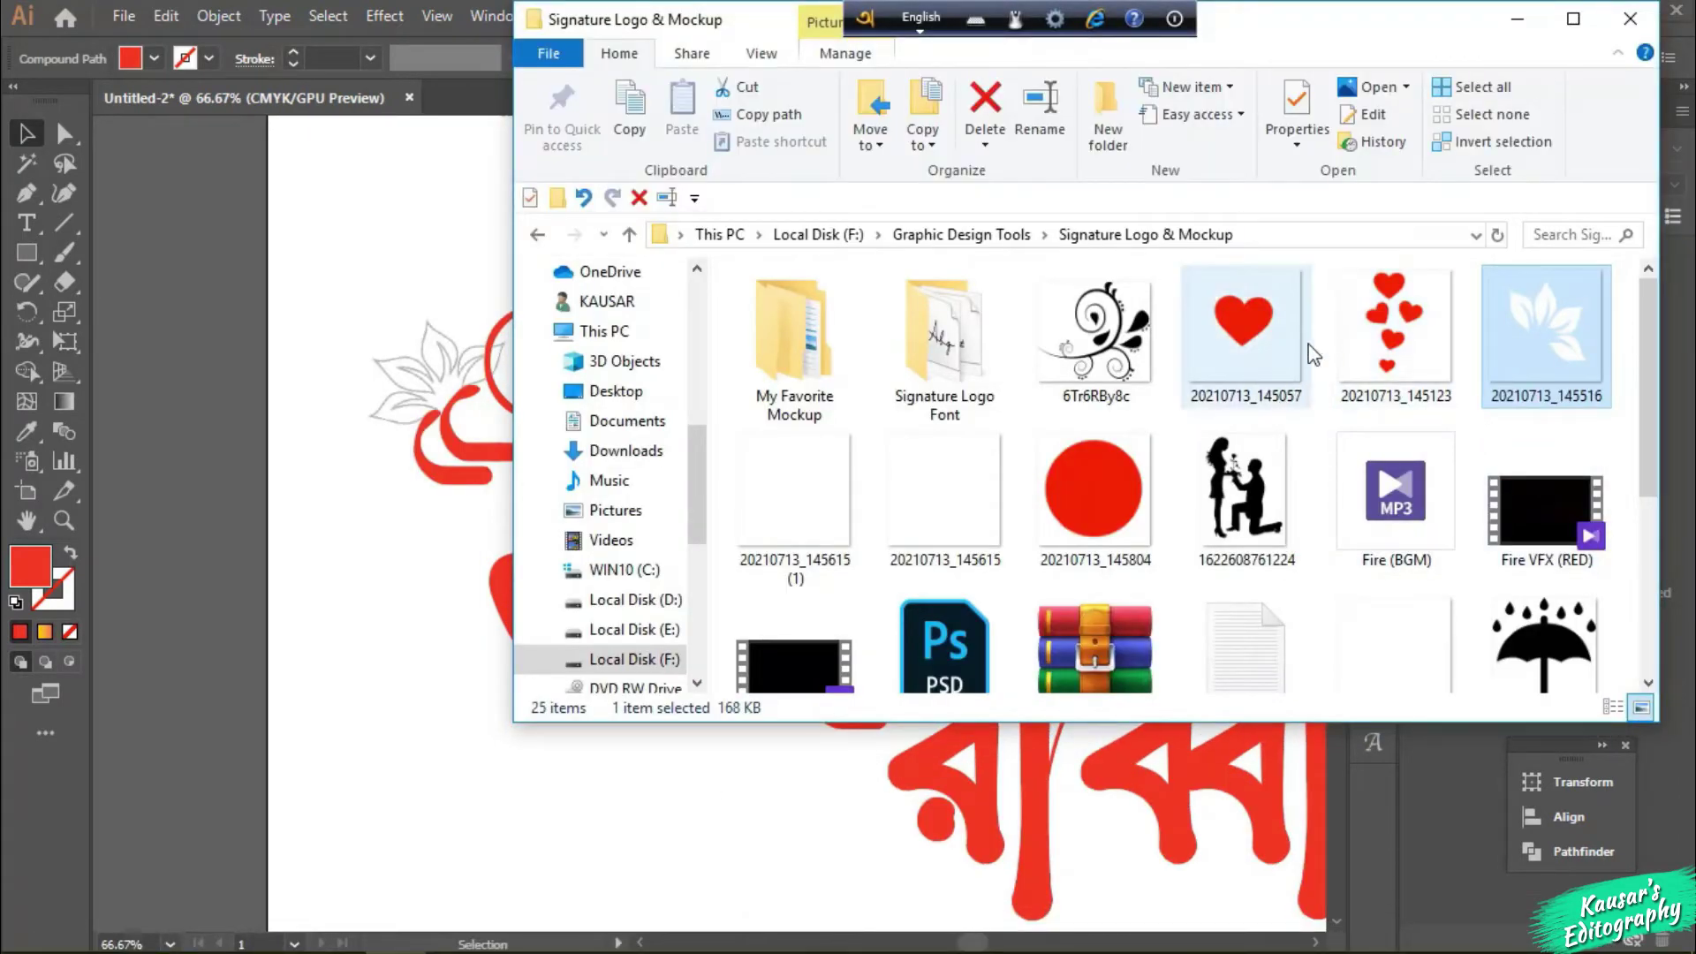
drag(1411, 328, 405, 658)
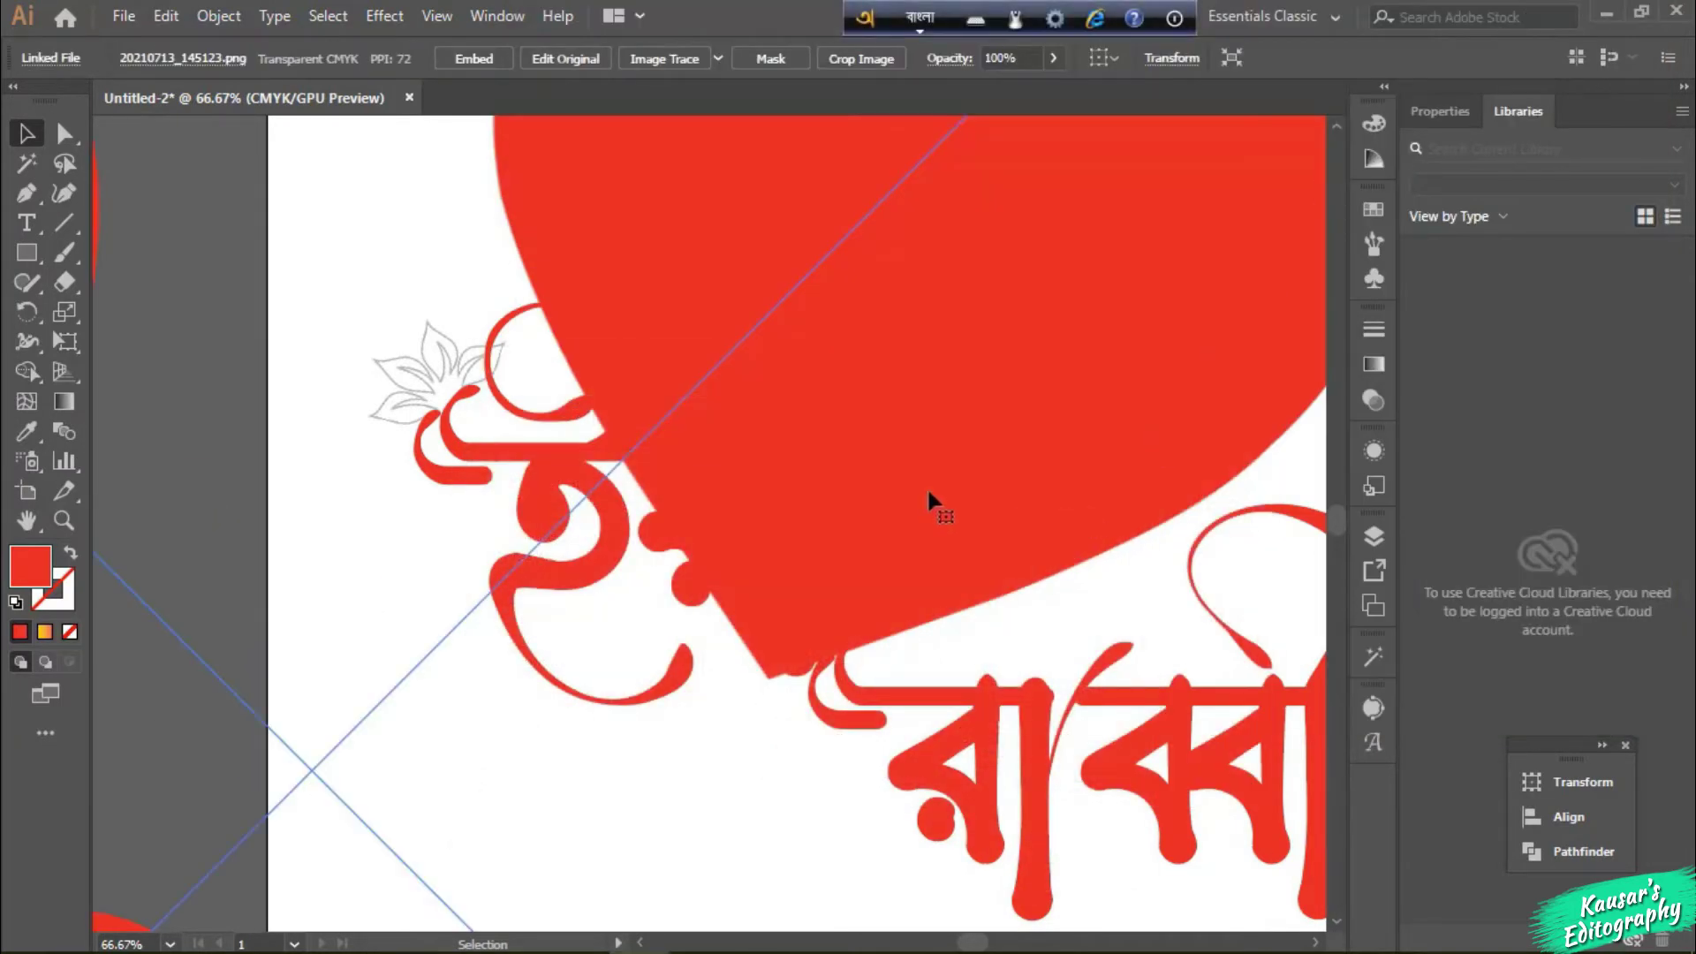
Step: Scale the hearts image down to a small cluster and bring it beside the end of ইয়া
scroll(786, 433, down, 6)
drag(789, 432, 731, 532)
scroll(760, 521, up, 6)
scroll(848, 419, right, 9)
drag(147, 443, 865, 203)
scroll(866, 227, down, 1)
drag(831, 400, 644, 519)
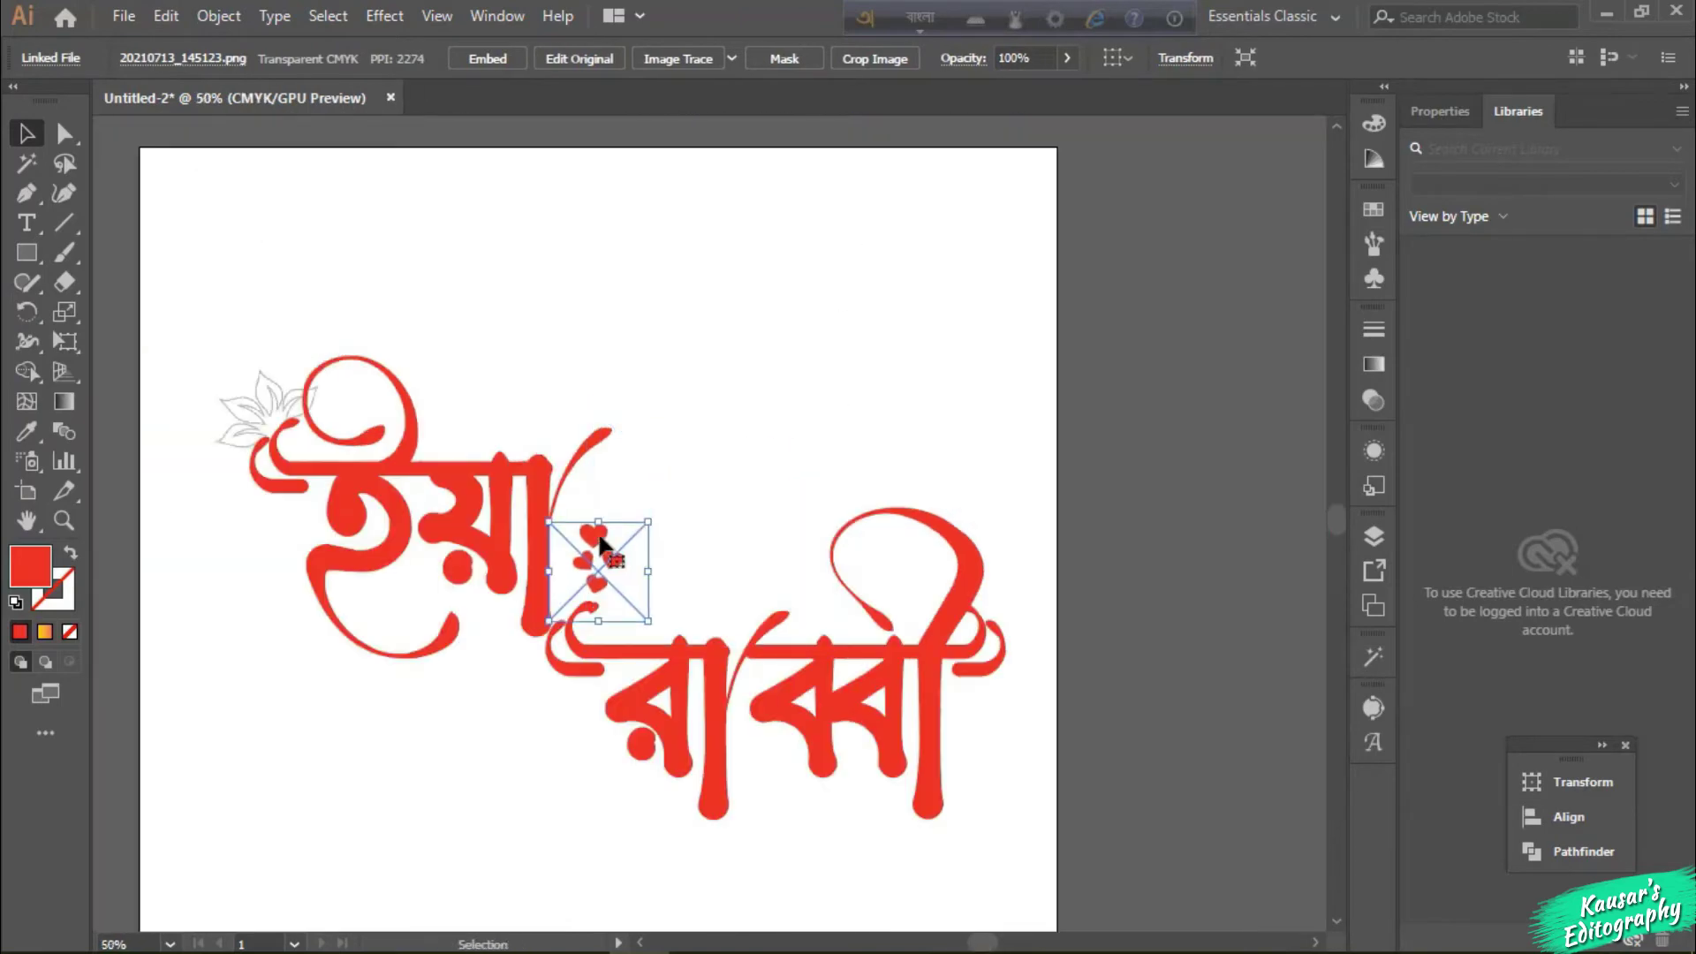
Step: Move the hearts above the curved stroke tip in the middle of রাব্বী and send the image to the back
drag(618, 598, 863, 663)
scroll(863, 663, up, 2)
scroll(863, 663, up, 4)
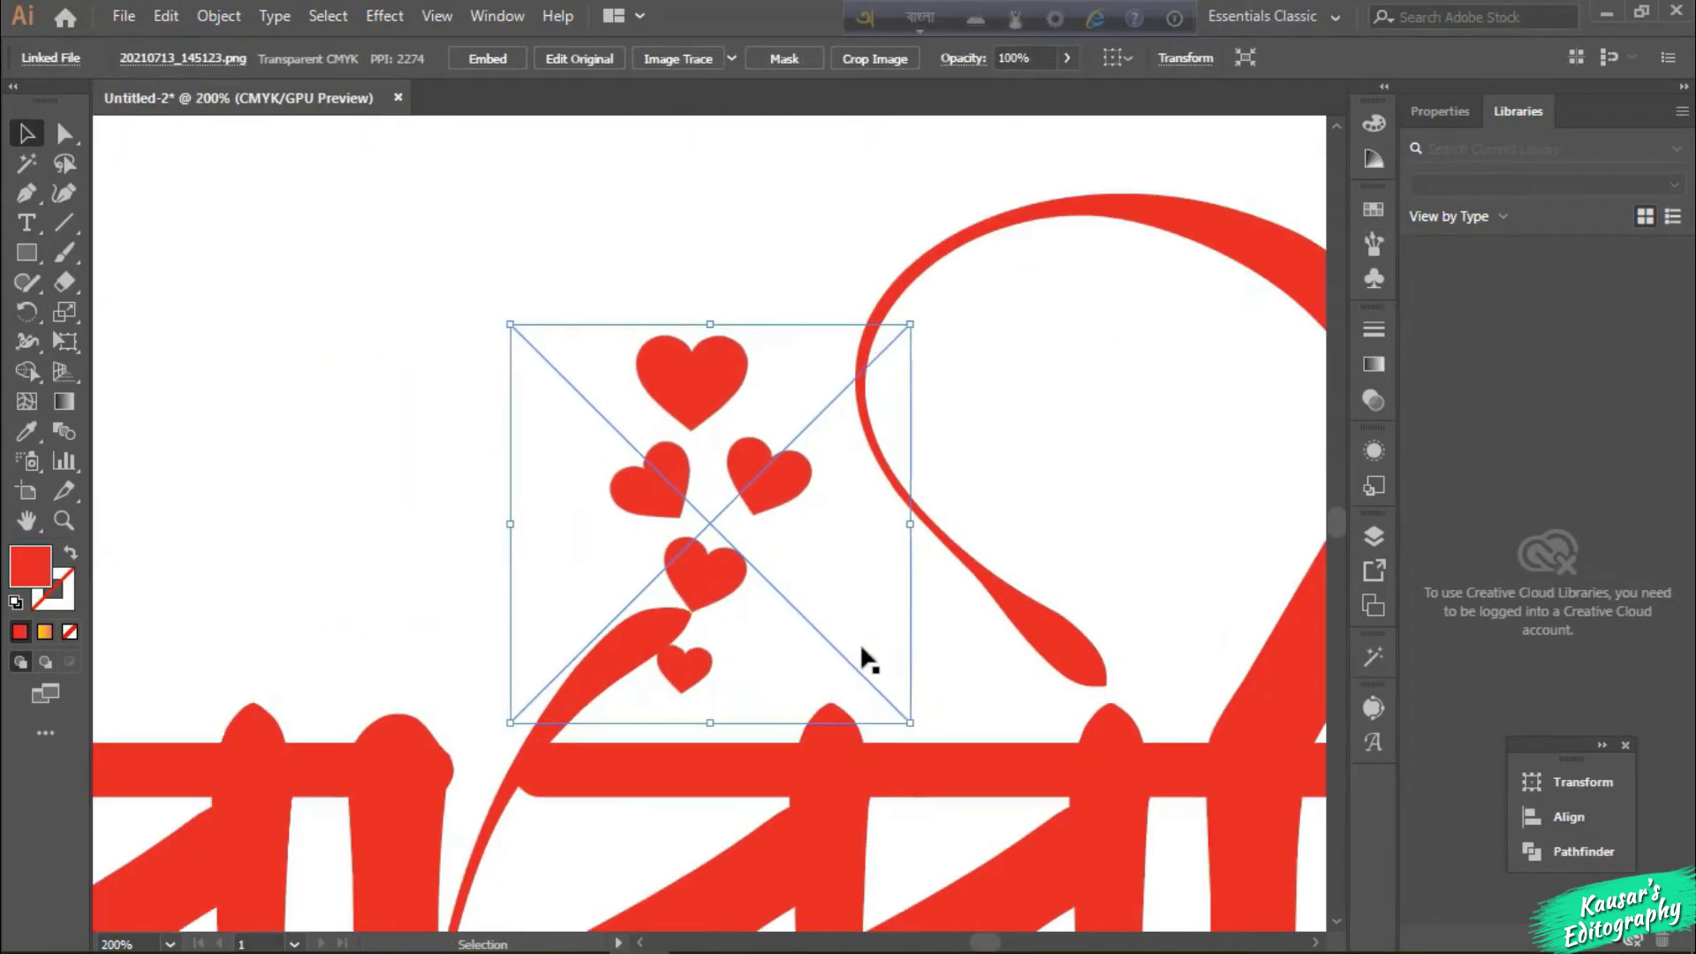
right_click(704, 664)
mouse_move(839, 503)
click(1081, 592)
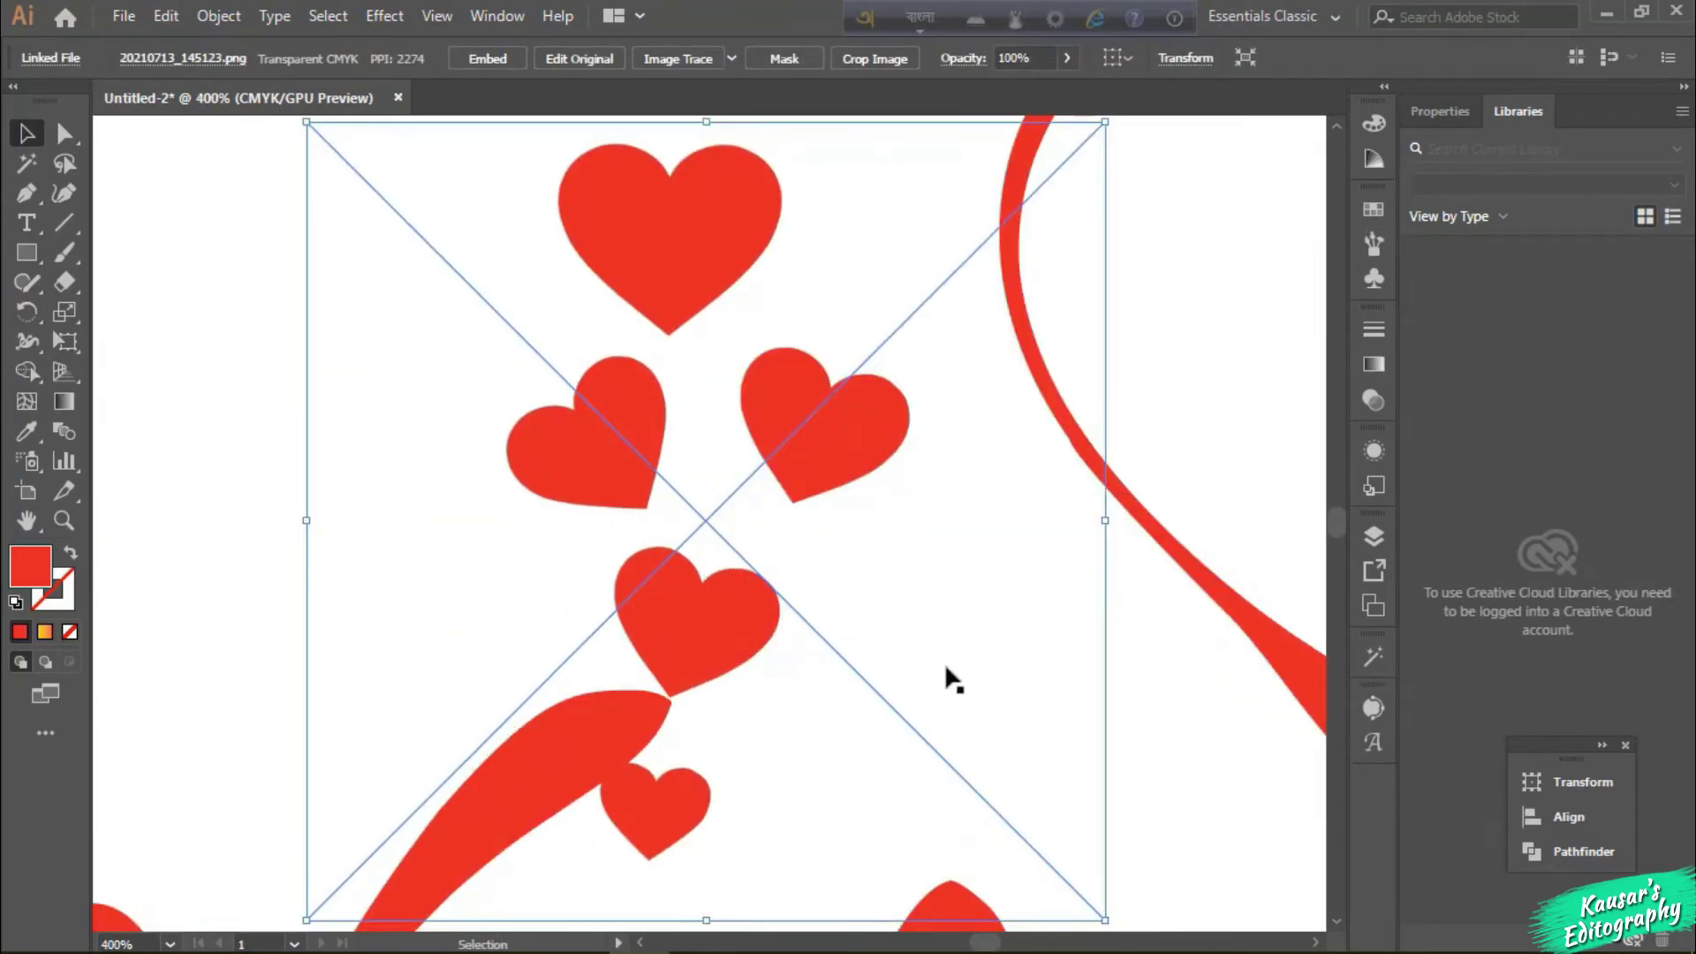
Step: Nudge the hearts image down slightly so the lower heart meets the curved stroke tip of রাব্বী, and deselect it
key(Down)
key(Down)
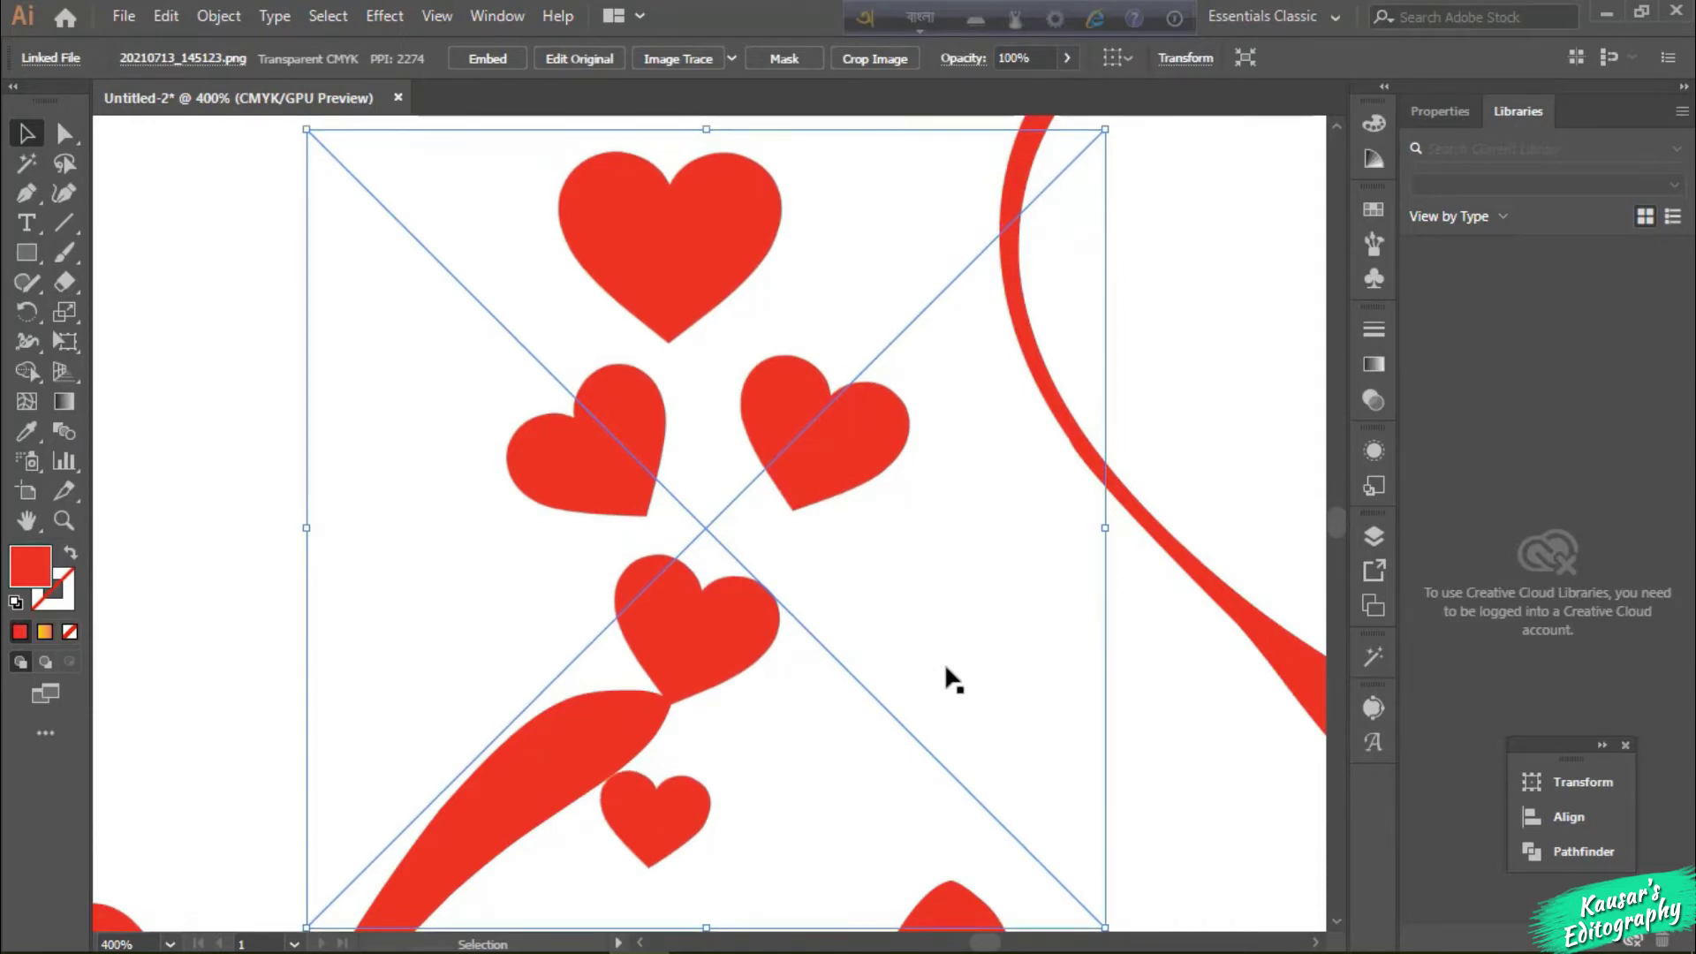
key(ctrl+minus)
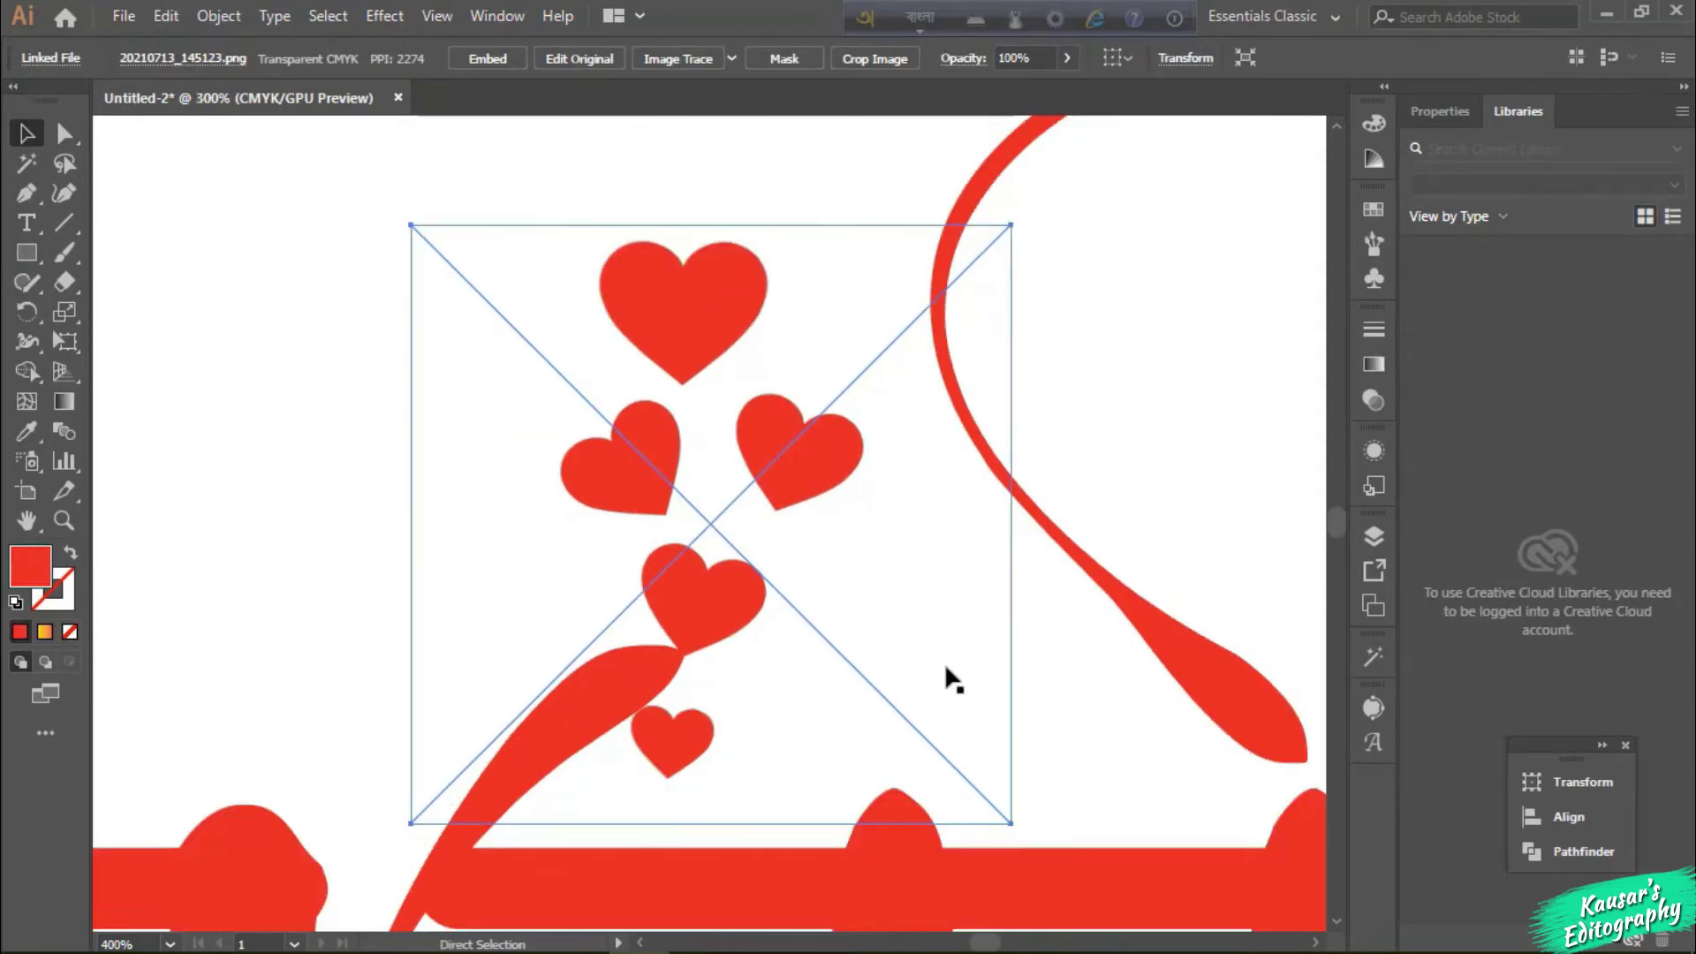
key(ctrl+0)
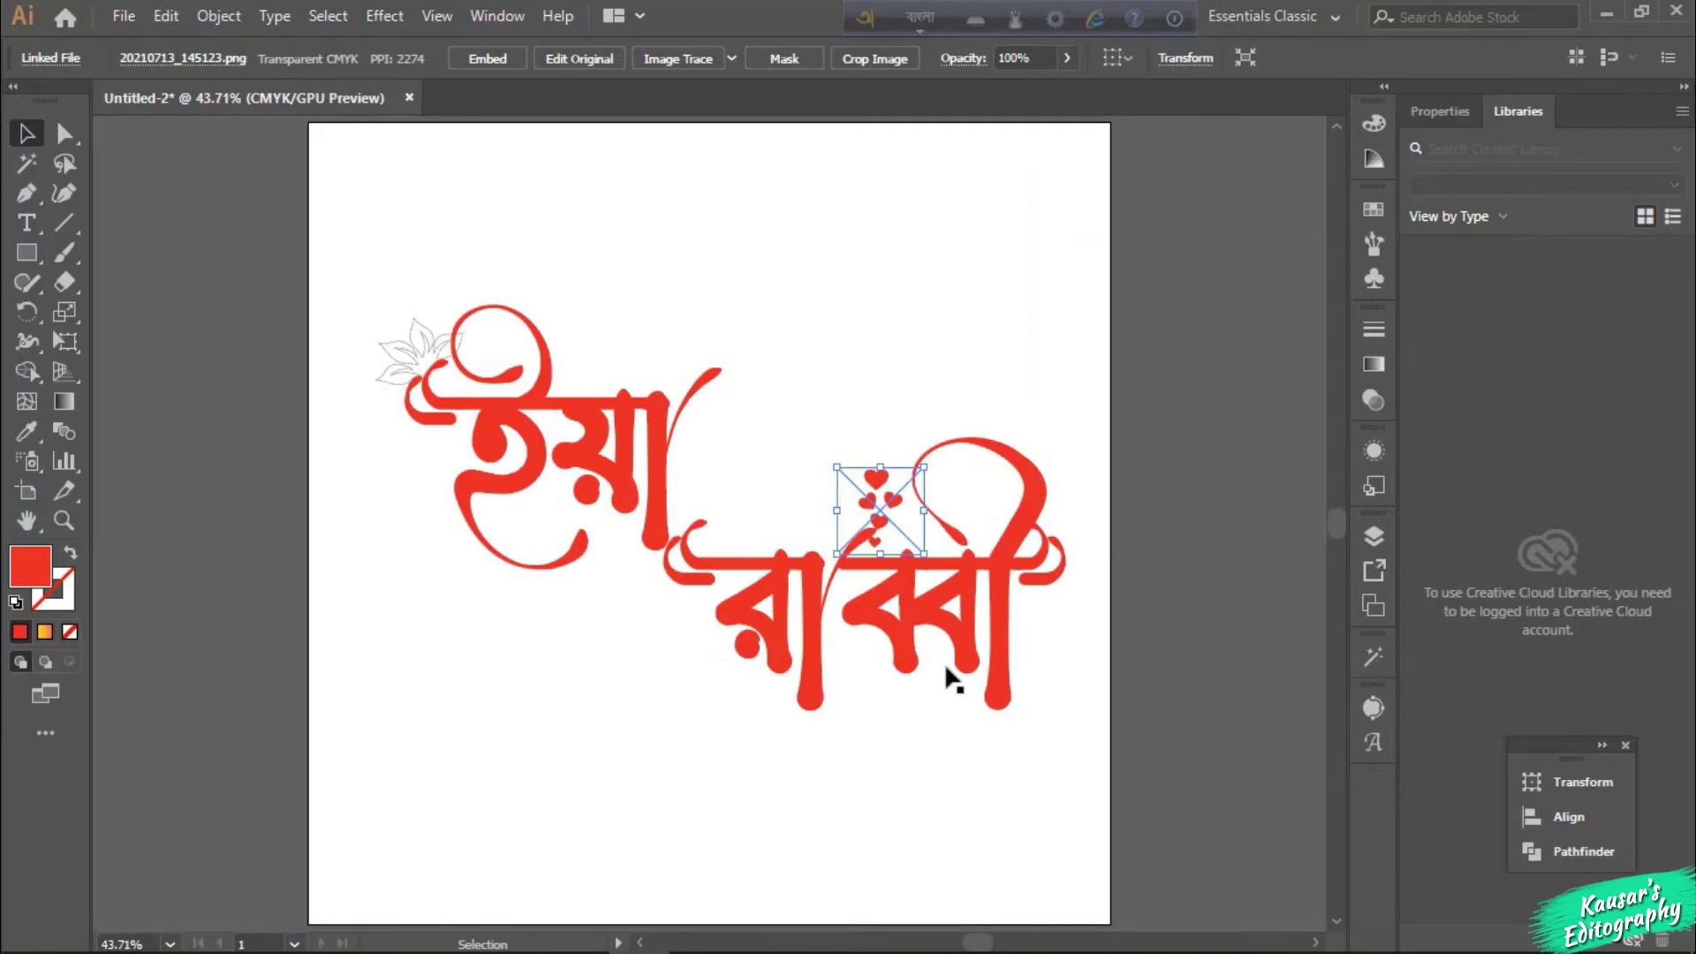
key(ctrl)
click(1155, 477)
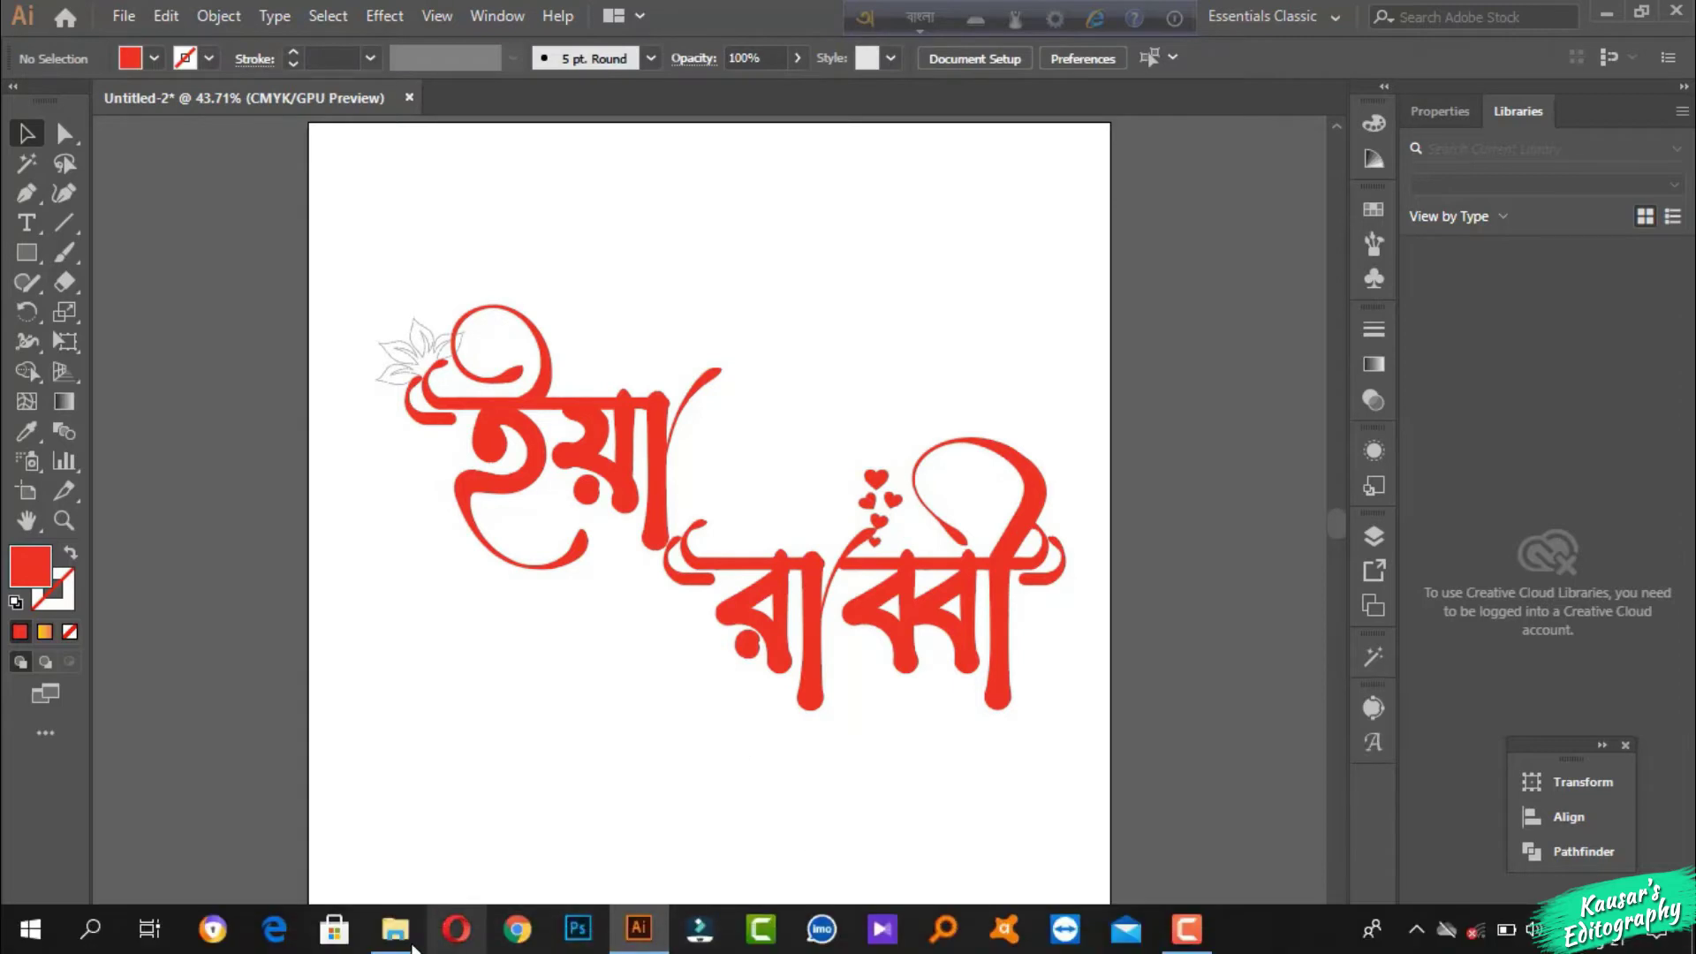
Step: Place the curved-lines image Untitled (4) from File Explorer's Signature Logo & Mockup folder into the document
click(395, 928)
scroll(1237, 486, down, 3)
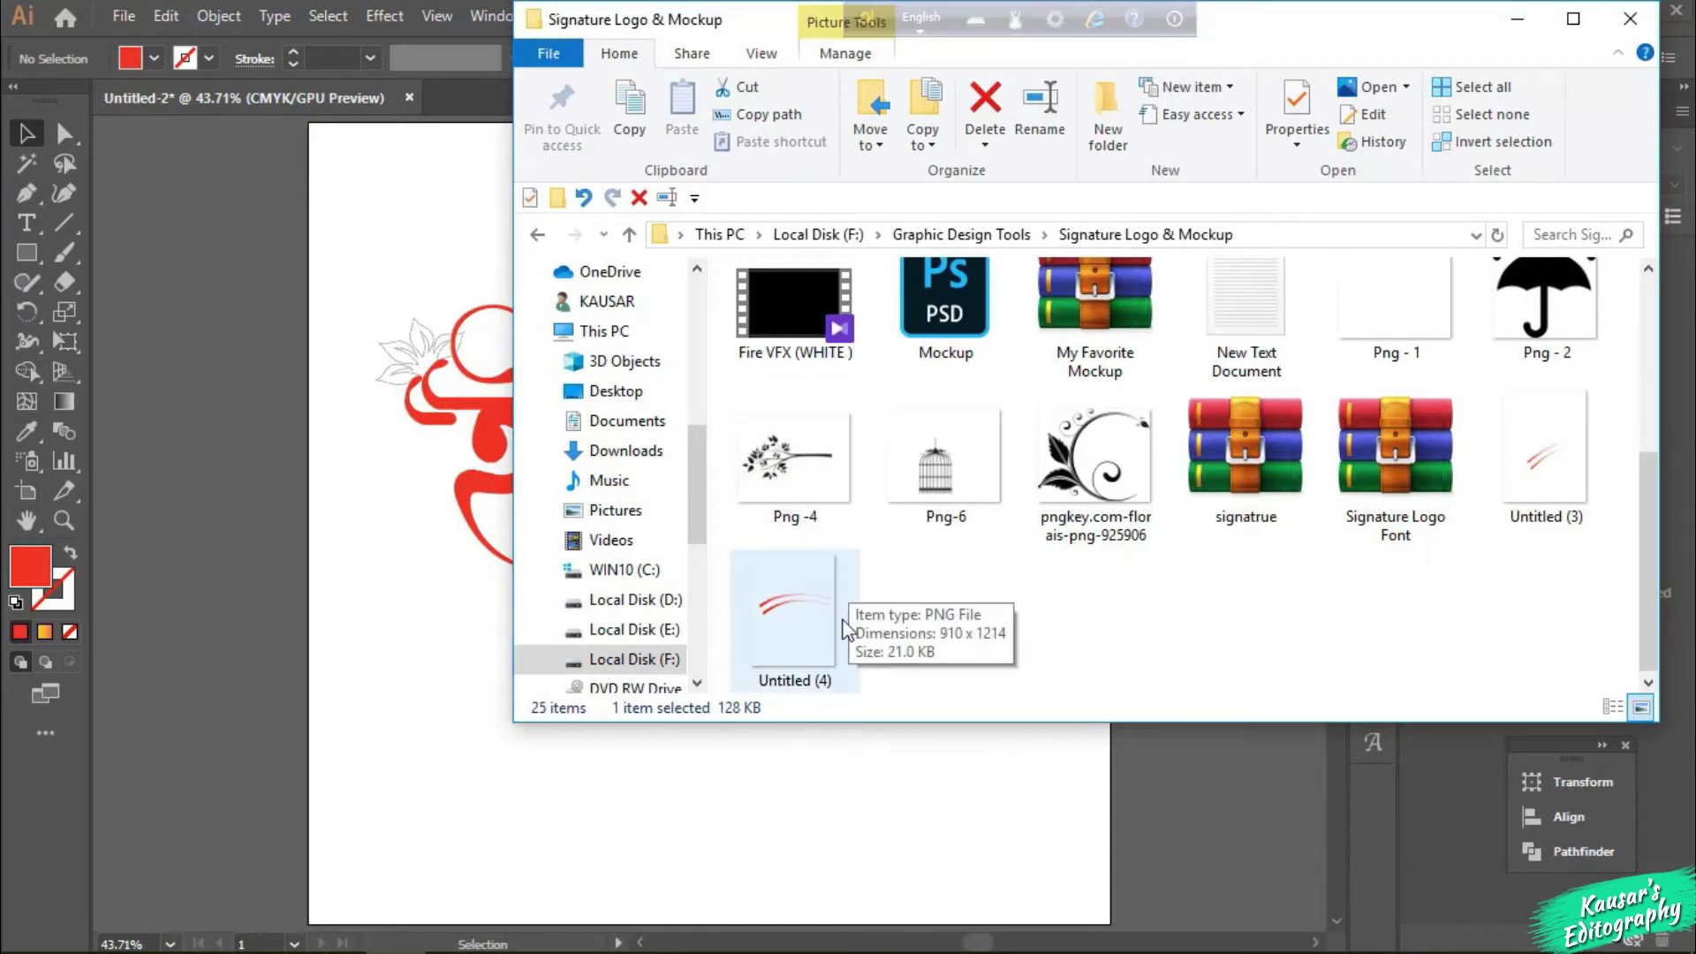
drag(796, 642, 215, 746)
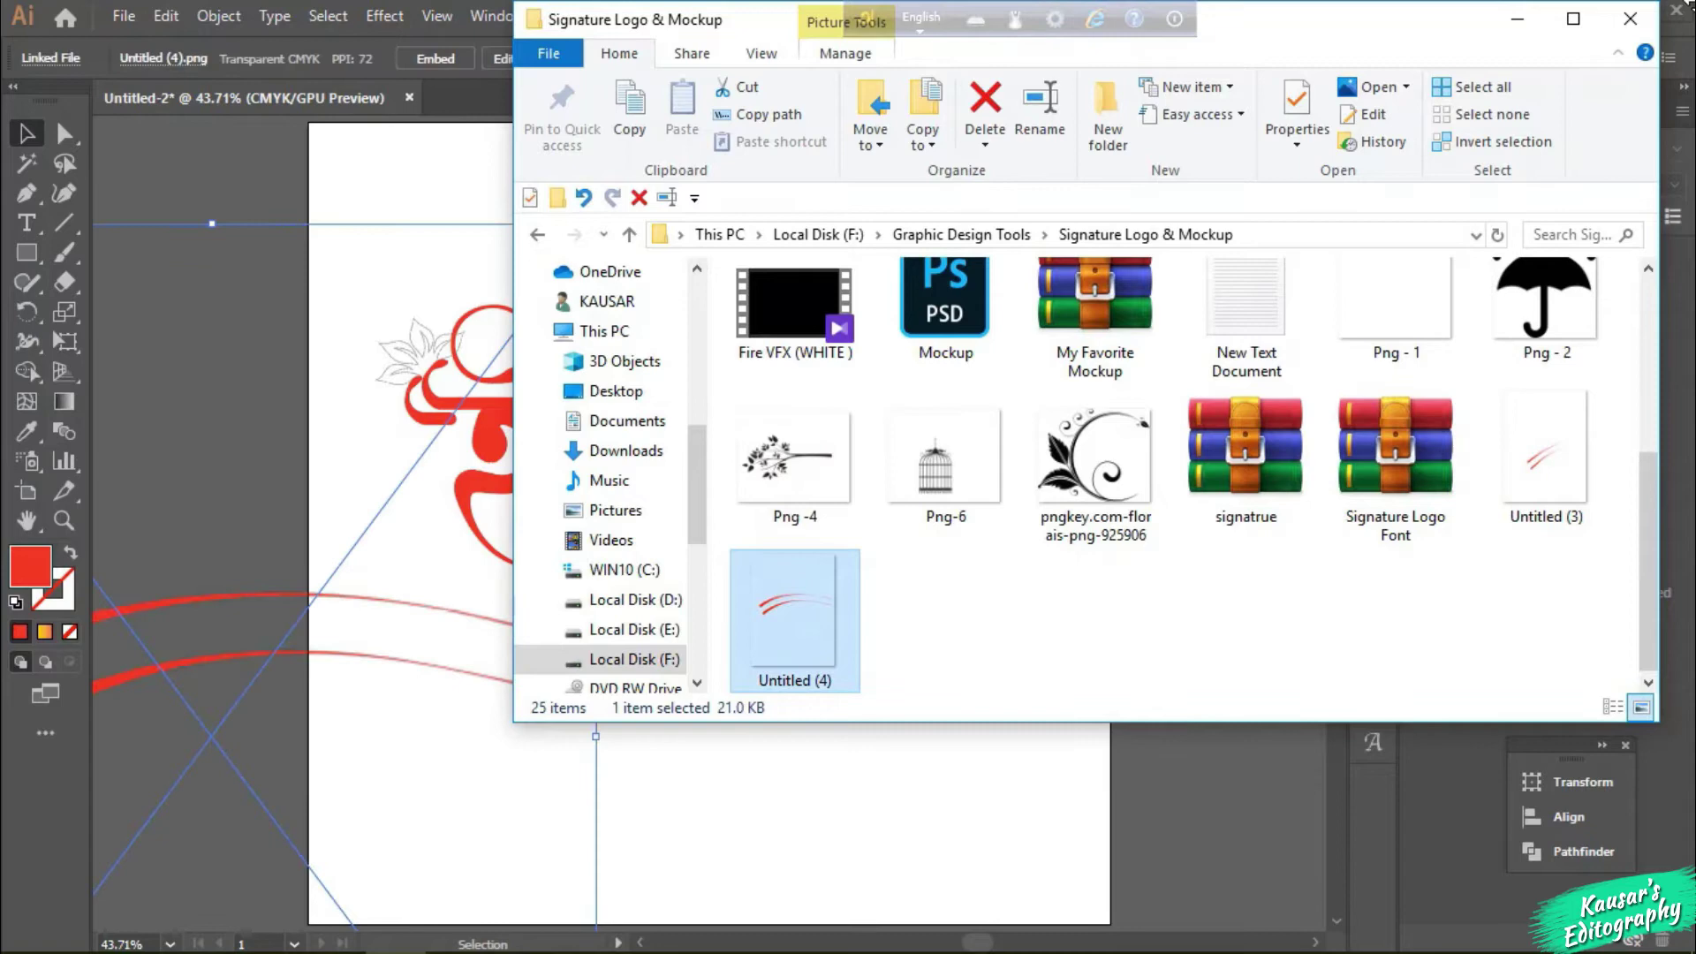
click(1517, 18)
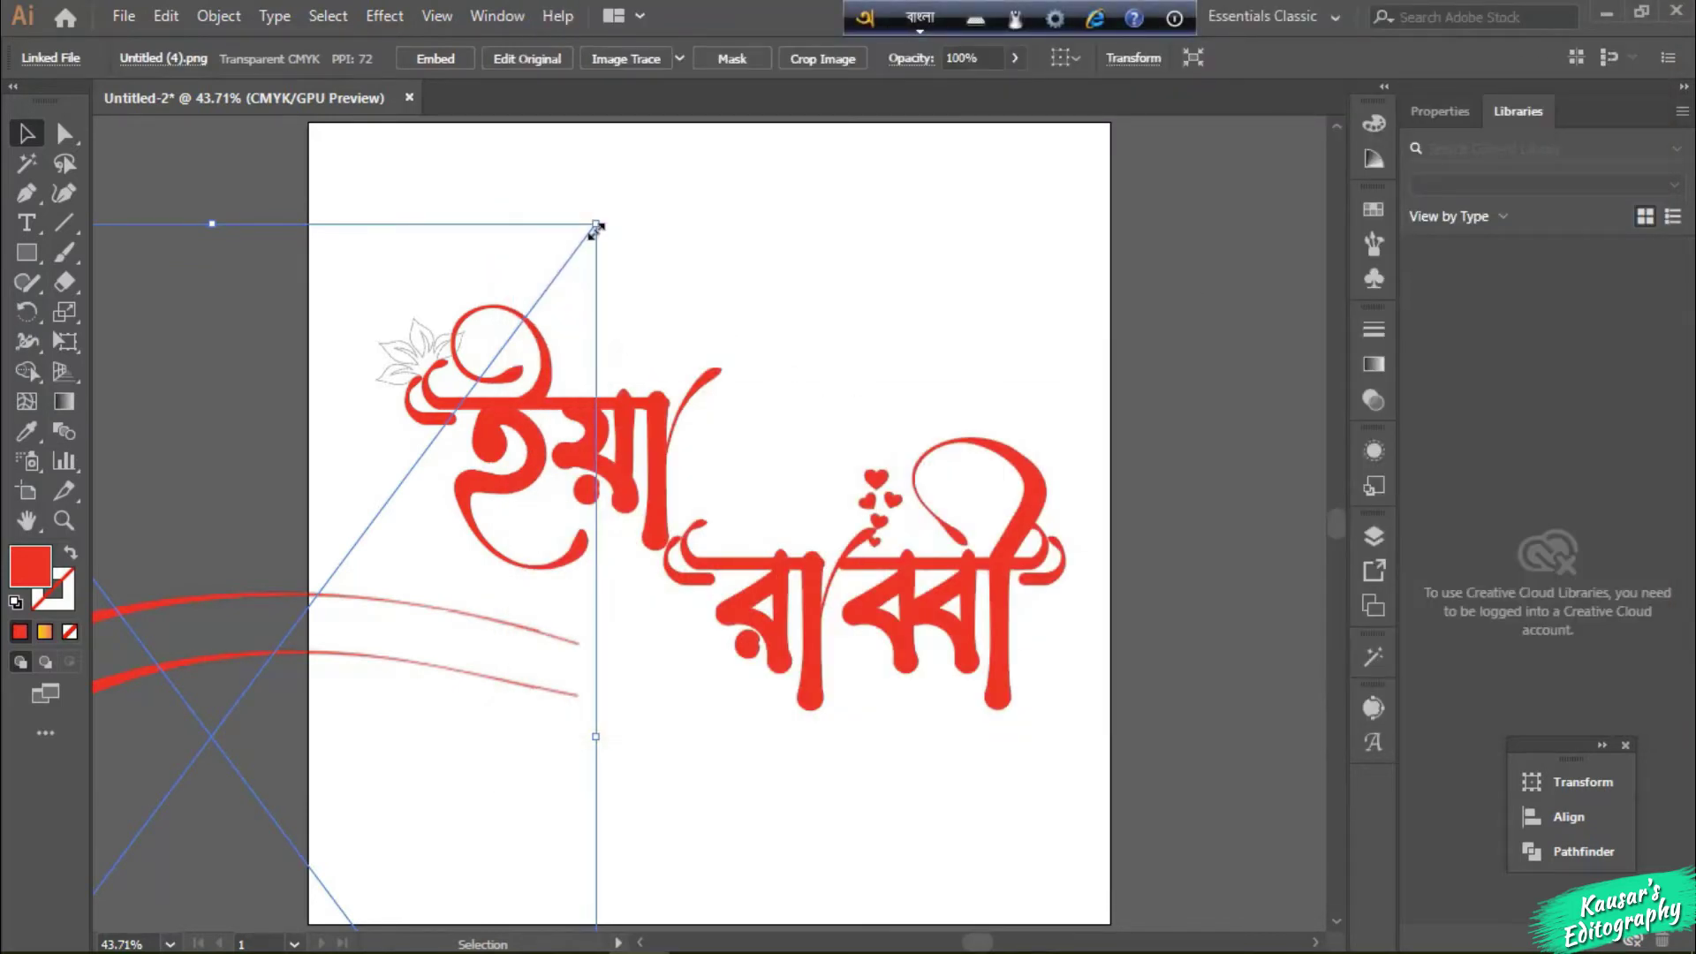
Step: Scale down and slightly rotate the curved-lines image, and position it as an underline beneath রাব্বী
drag(597, 228, 560, 636)
drag(658, 538, 689, 423)
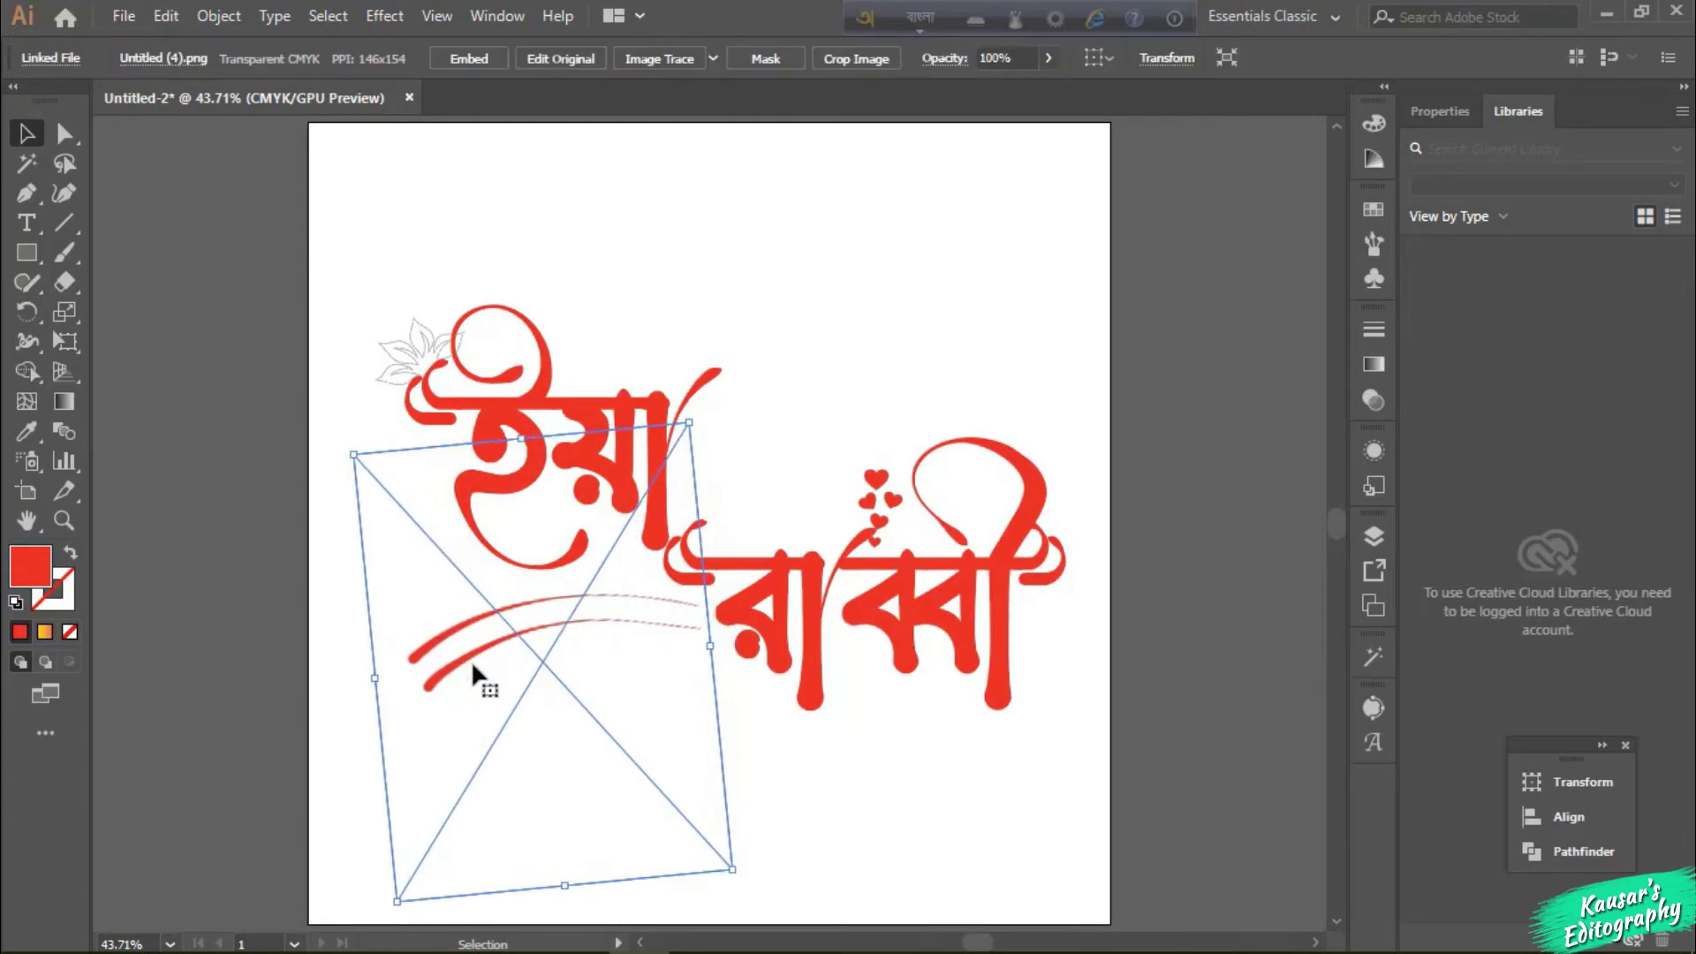
mouse_move(474, 675)
mouse_down()
mouse_move(851, 663)
mouse_move(1003, 757)
mouse_up()
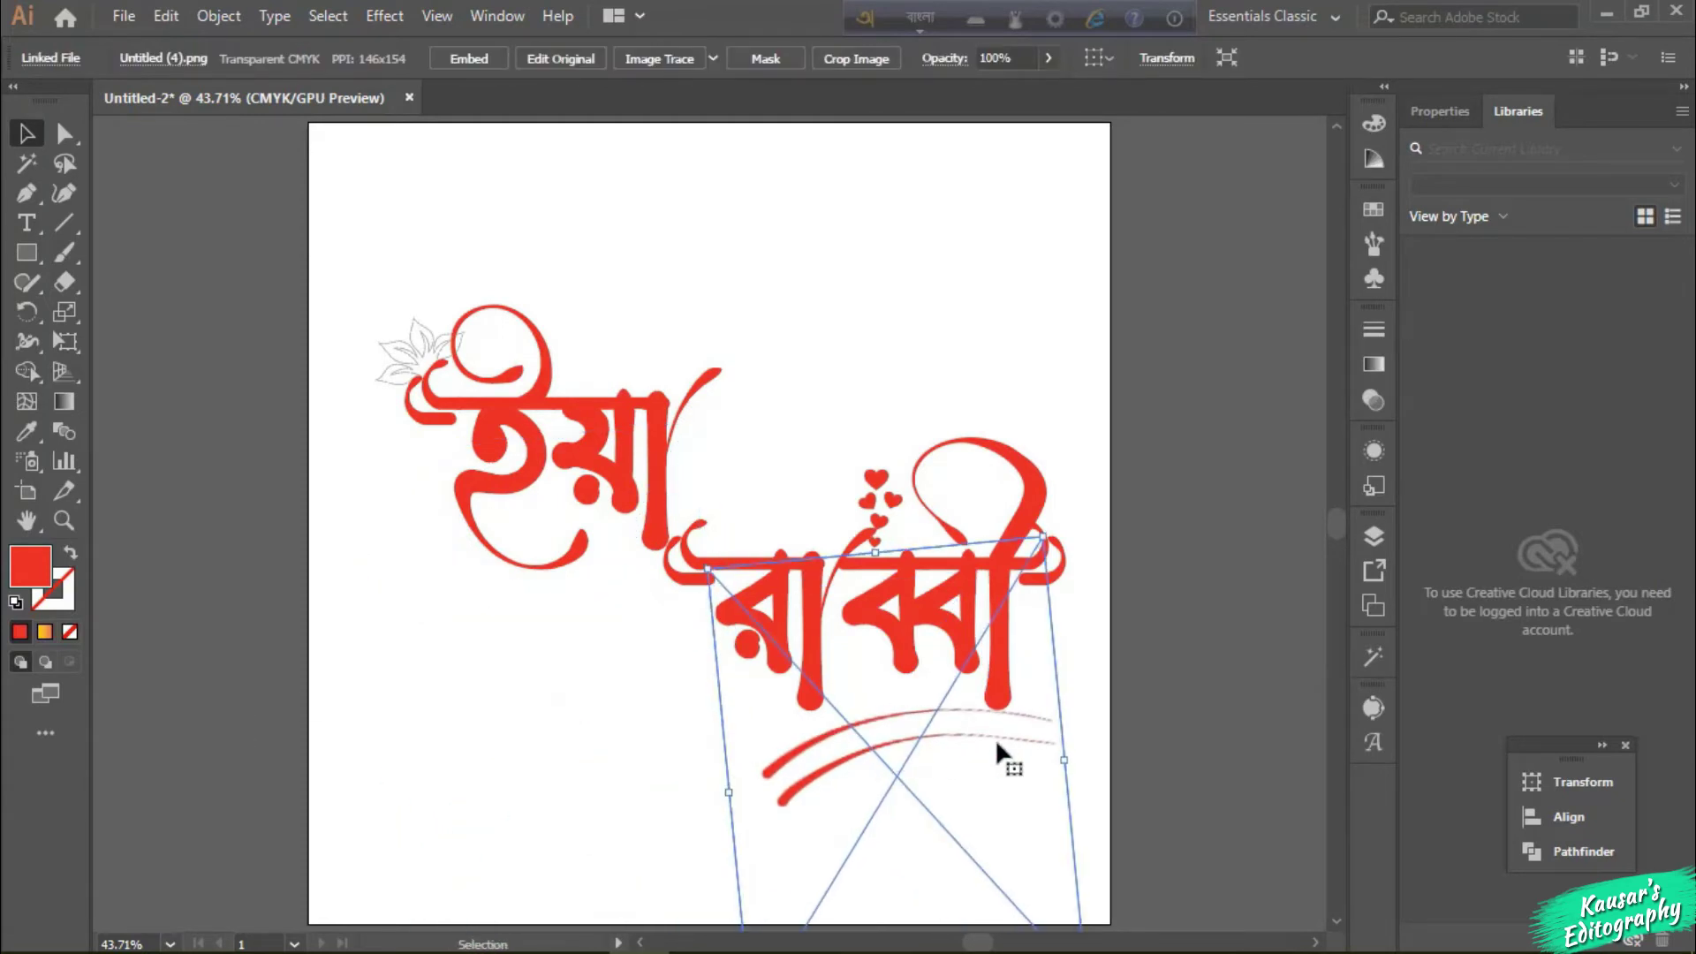
click(881, 389)
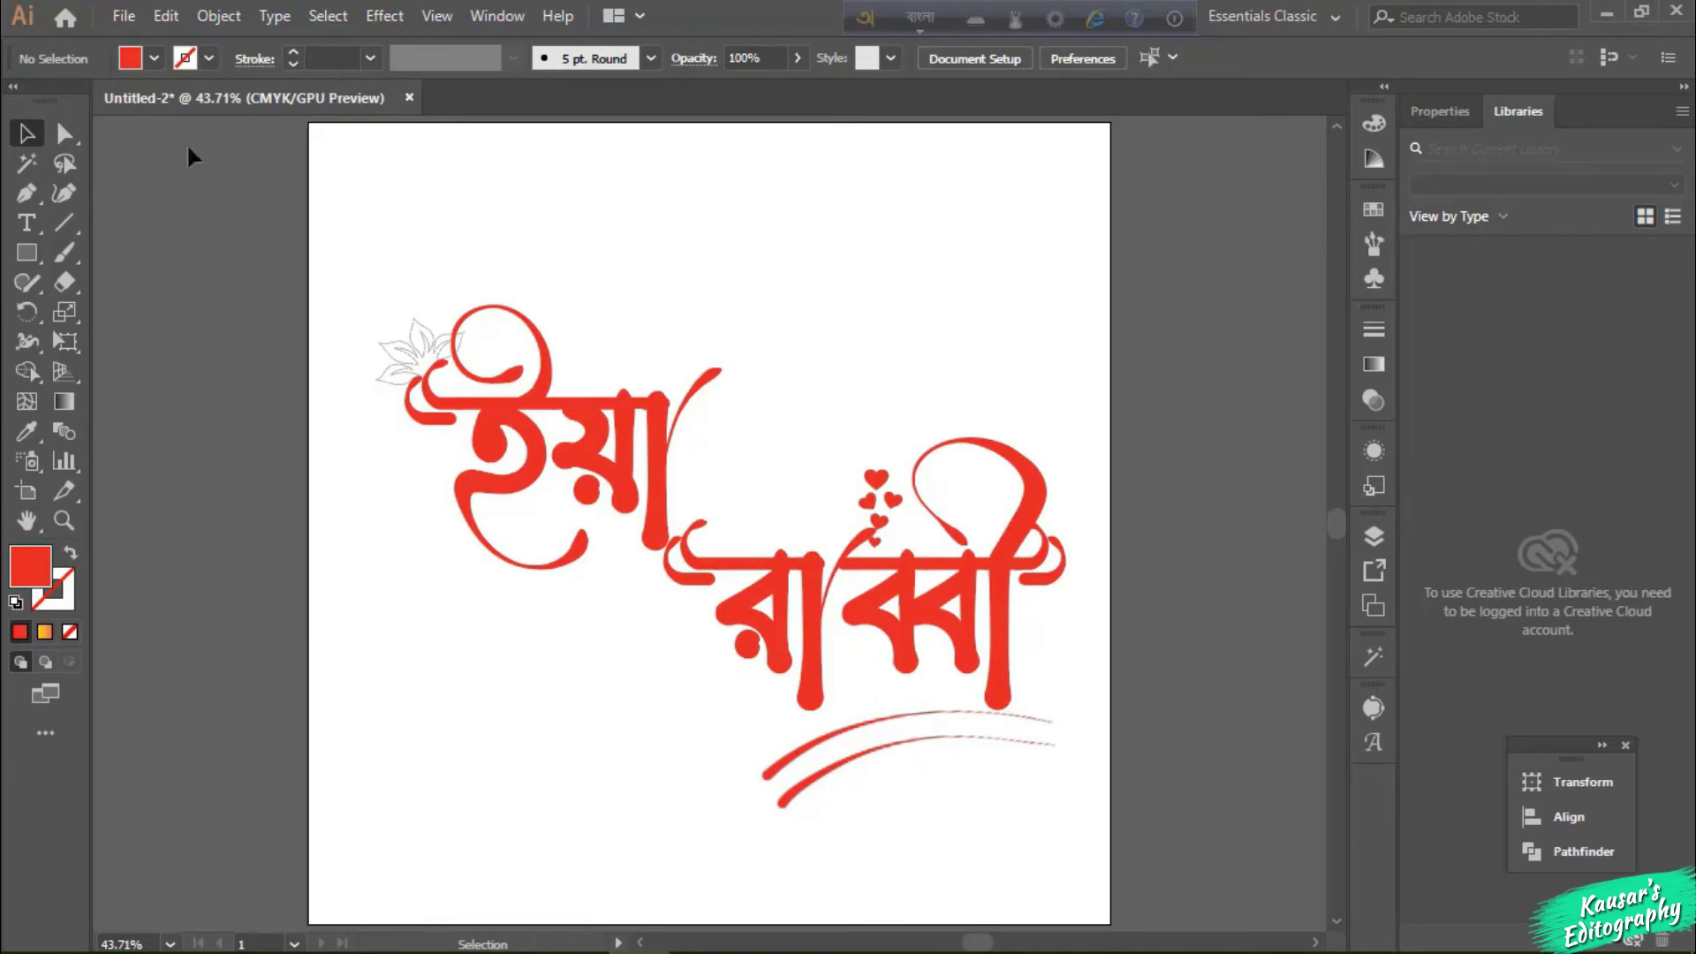
Step: Export the artwork to the Desktop as a PNG named Ya Rabbi at High (300 ppi) with a transparent background
click(123, 16)
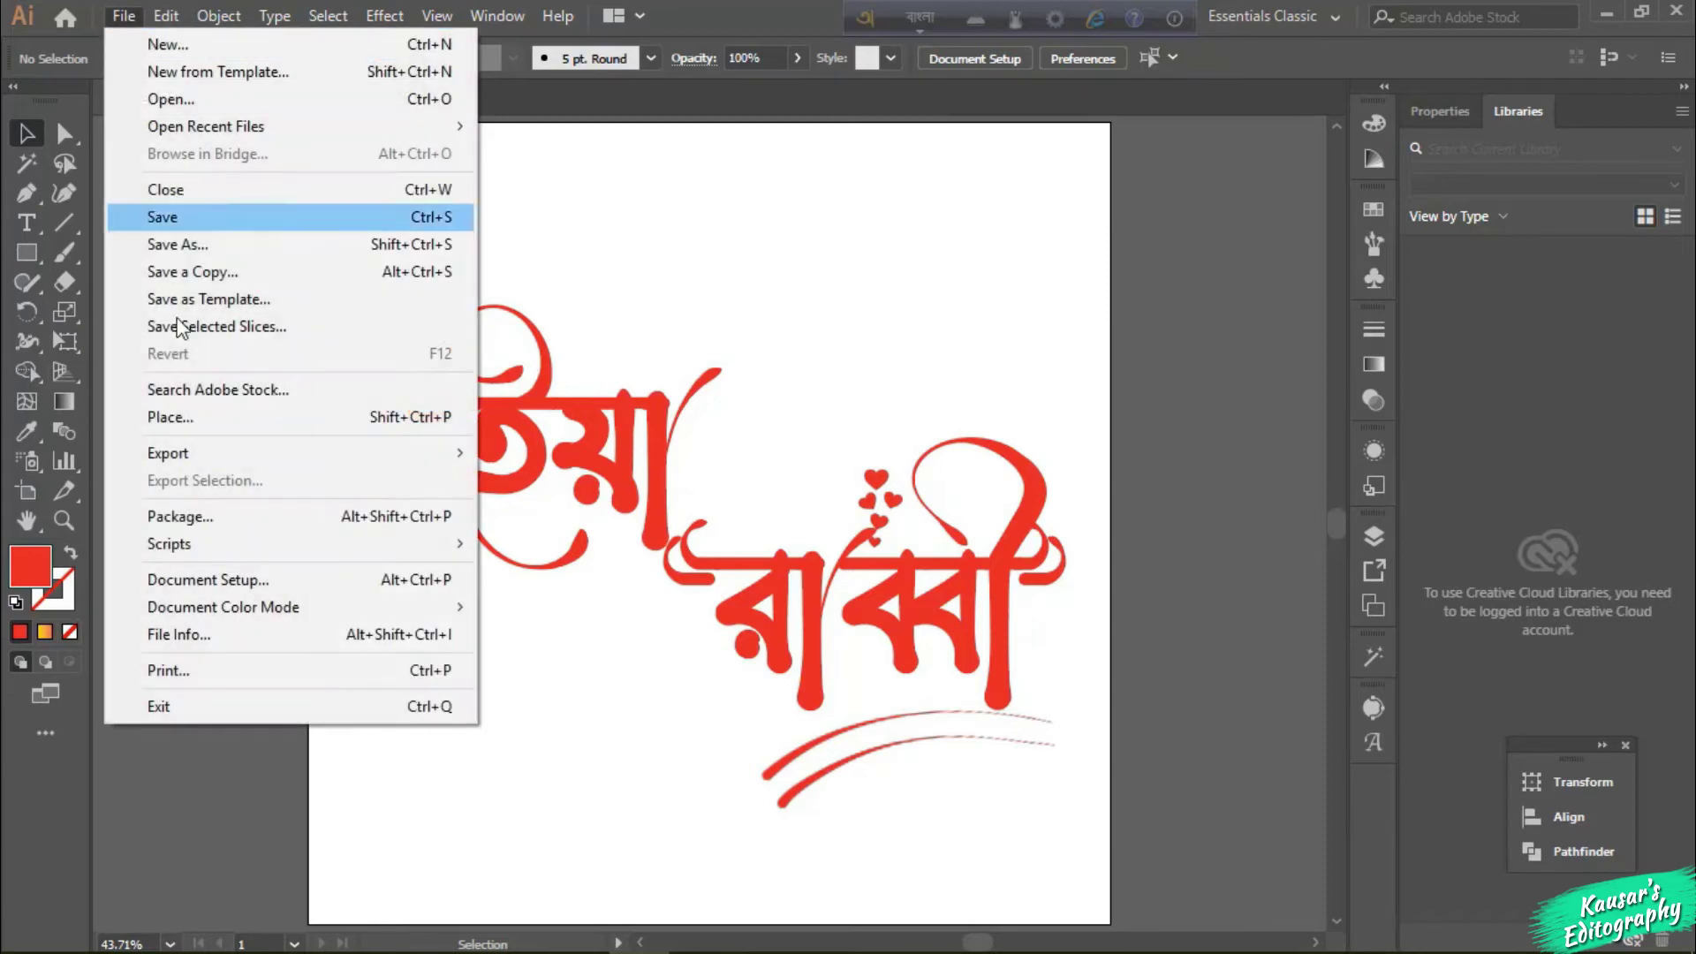
mouse_move(189, 452)
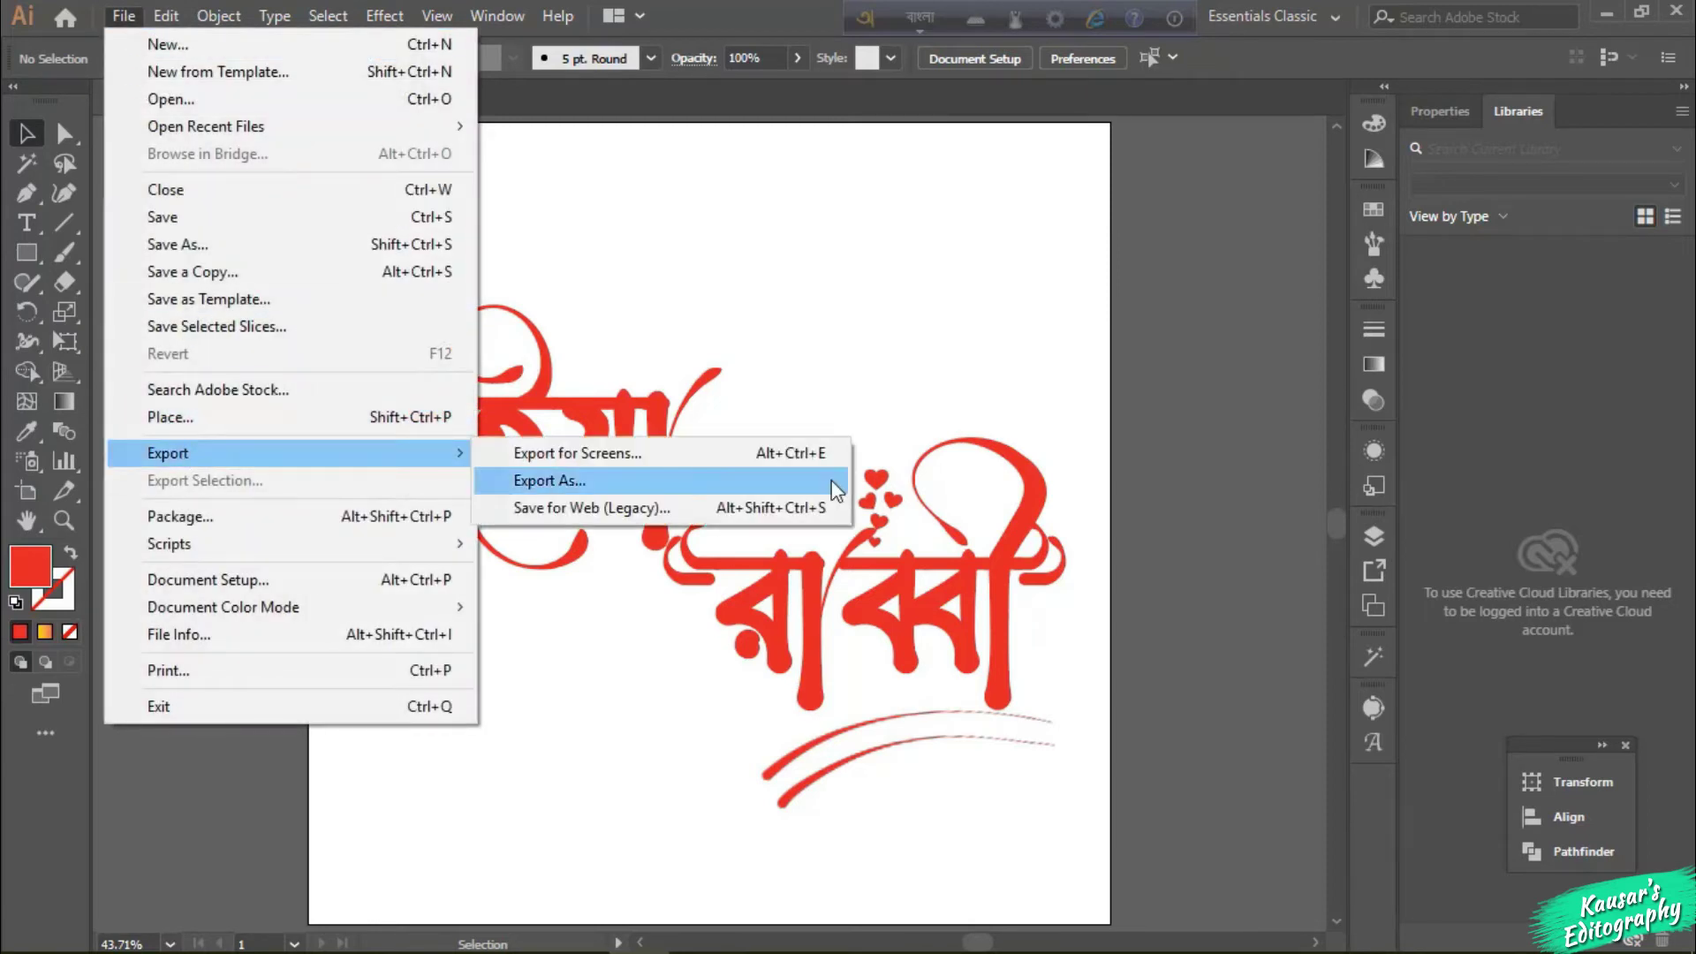
click(833, 486)
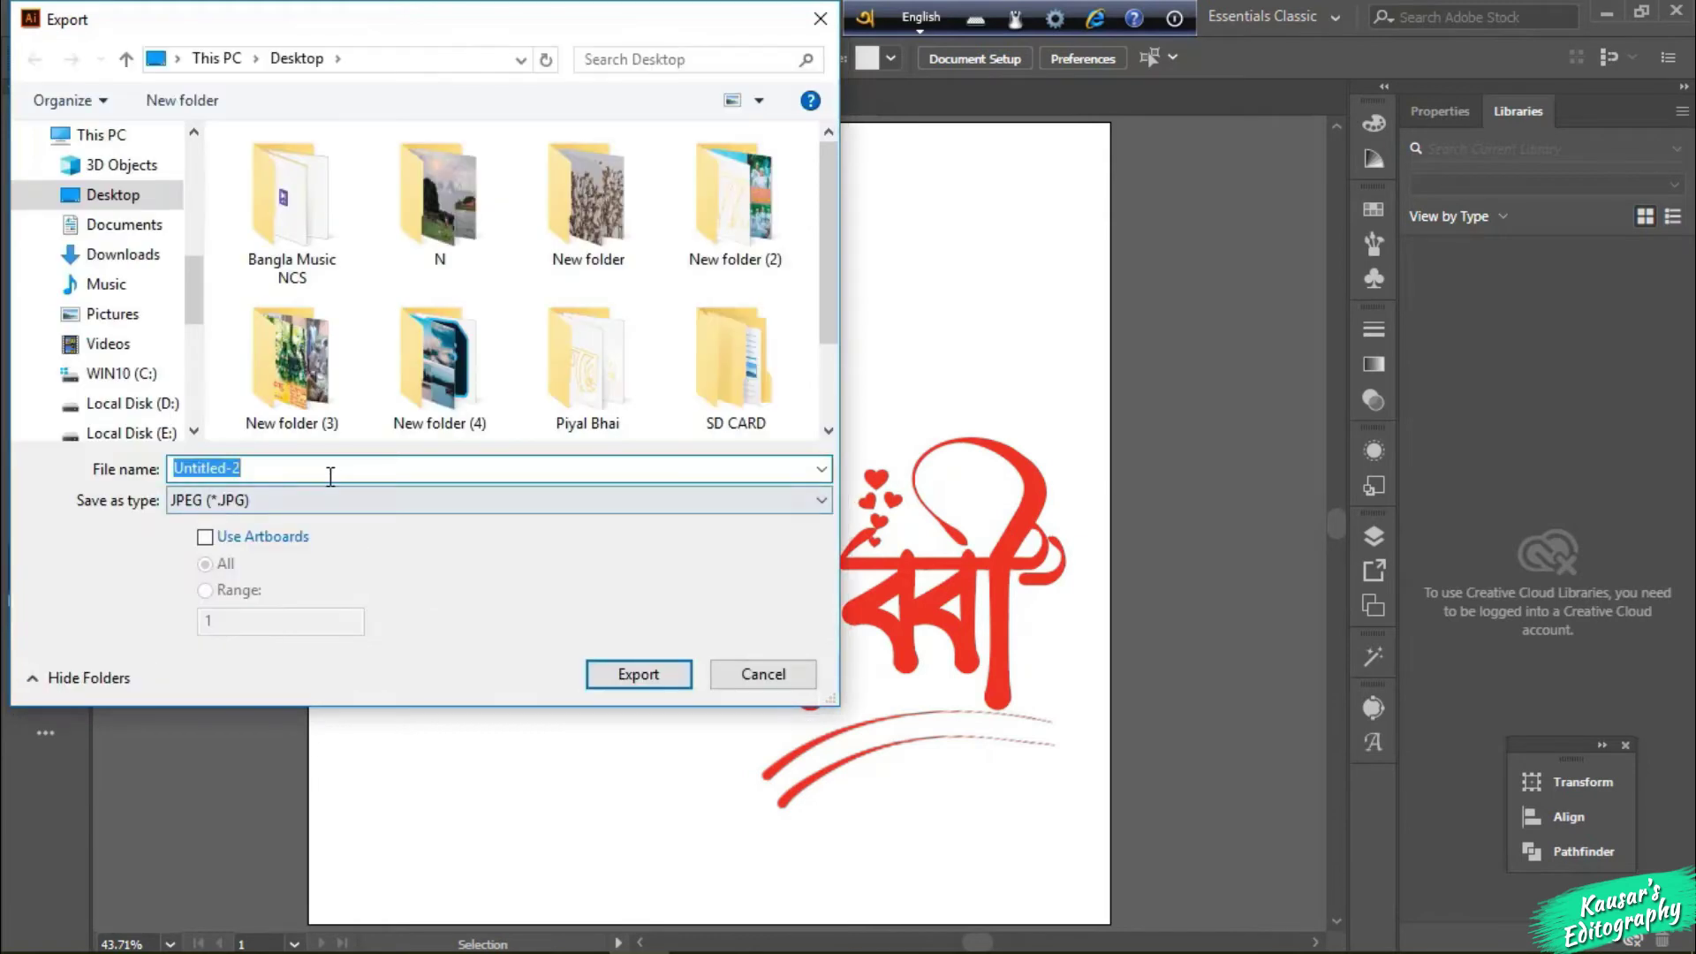
click(330, 476)
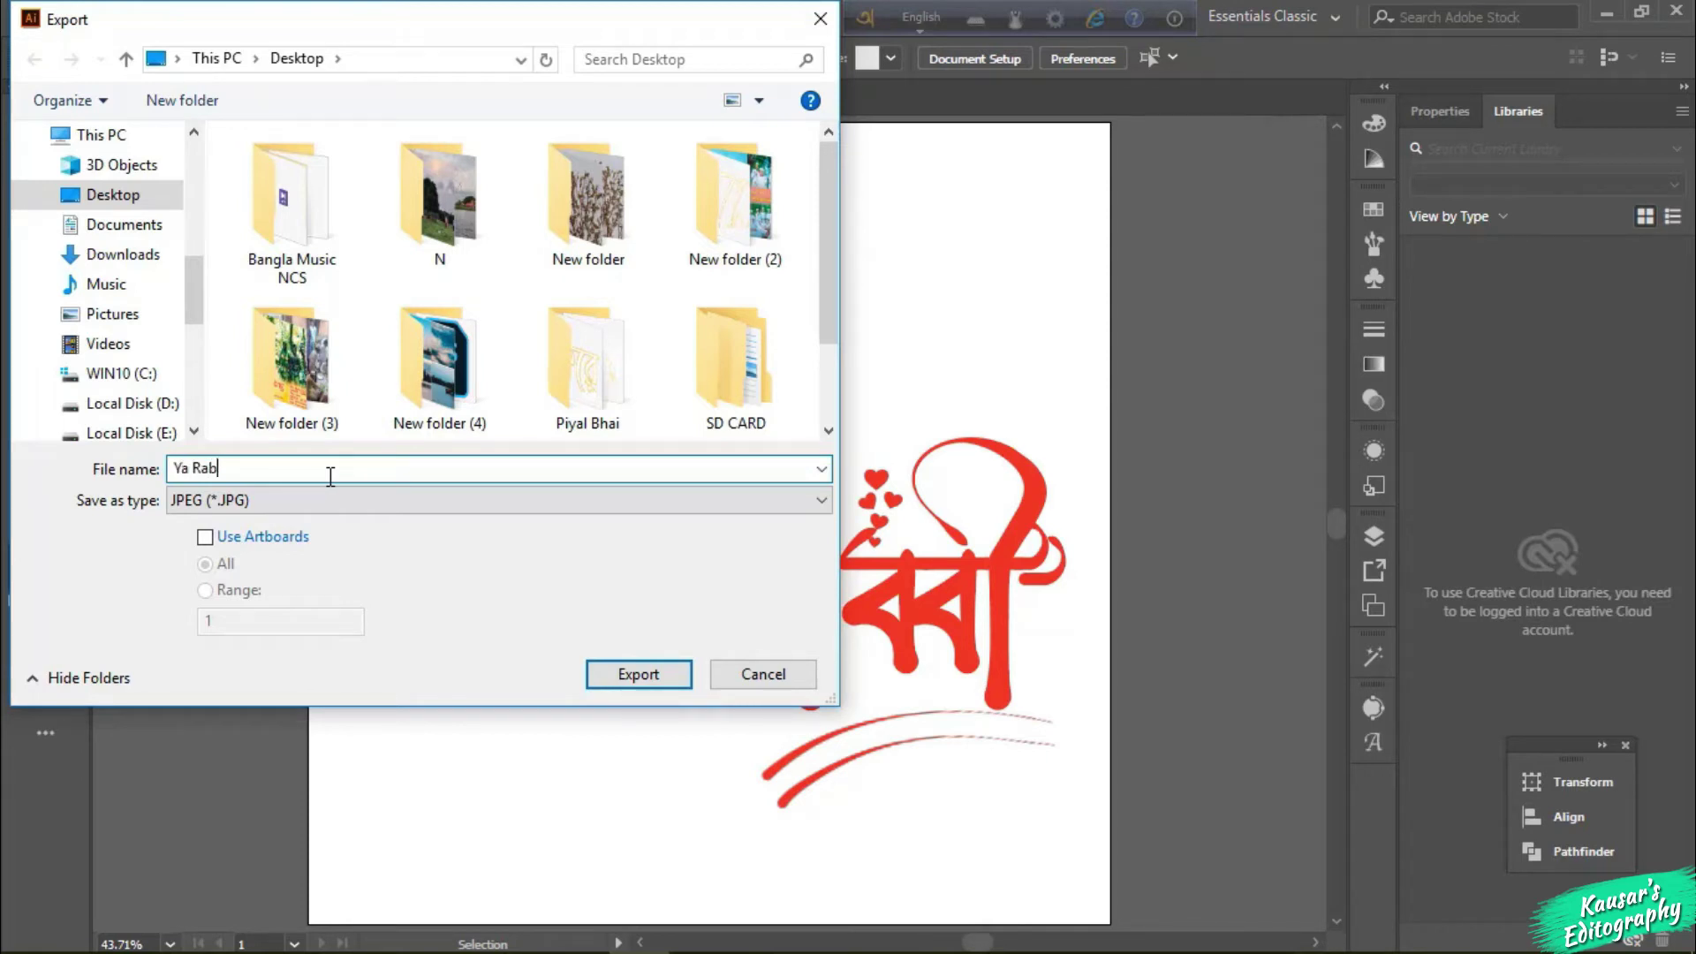
click(220, 508)
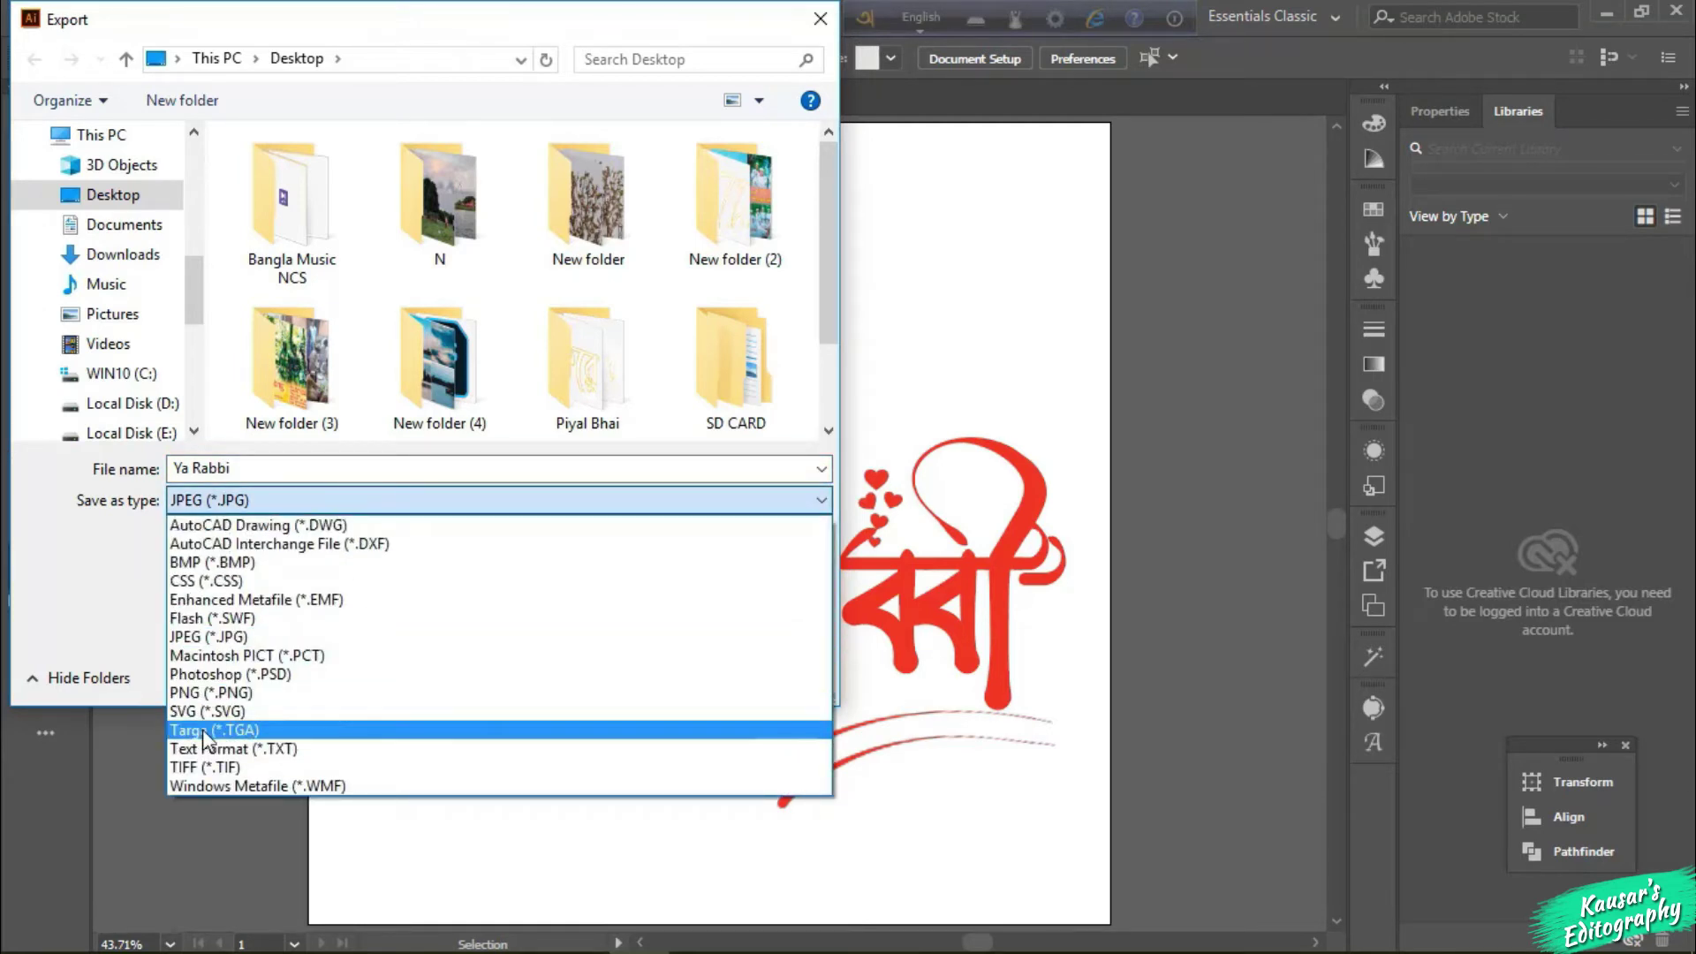
click(209, 636)
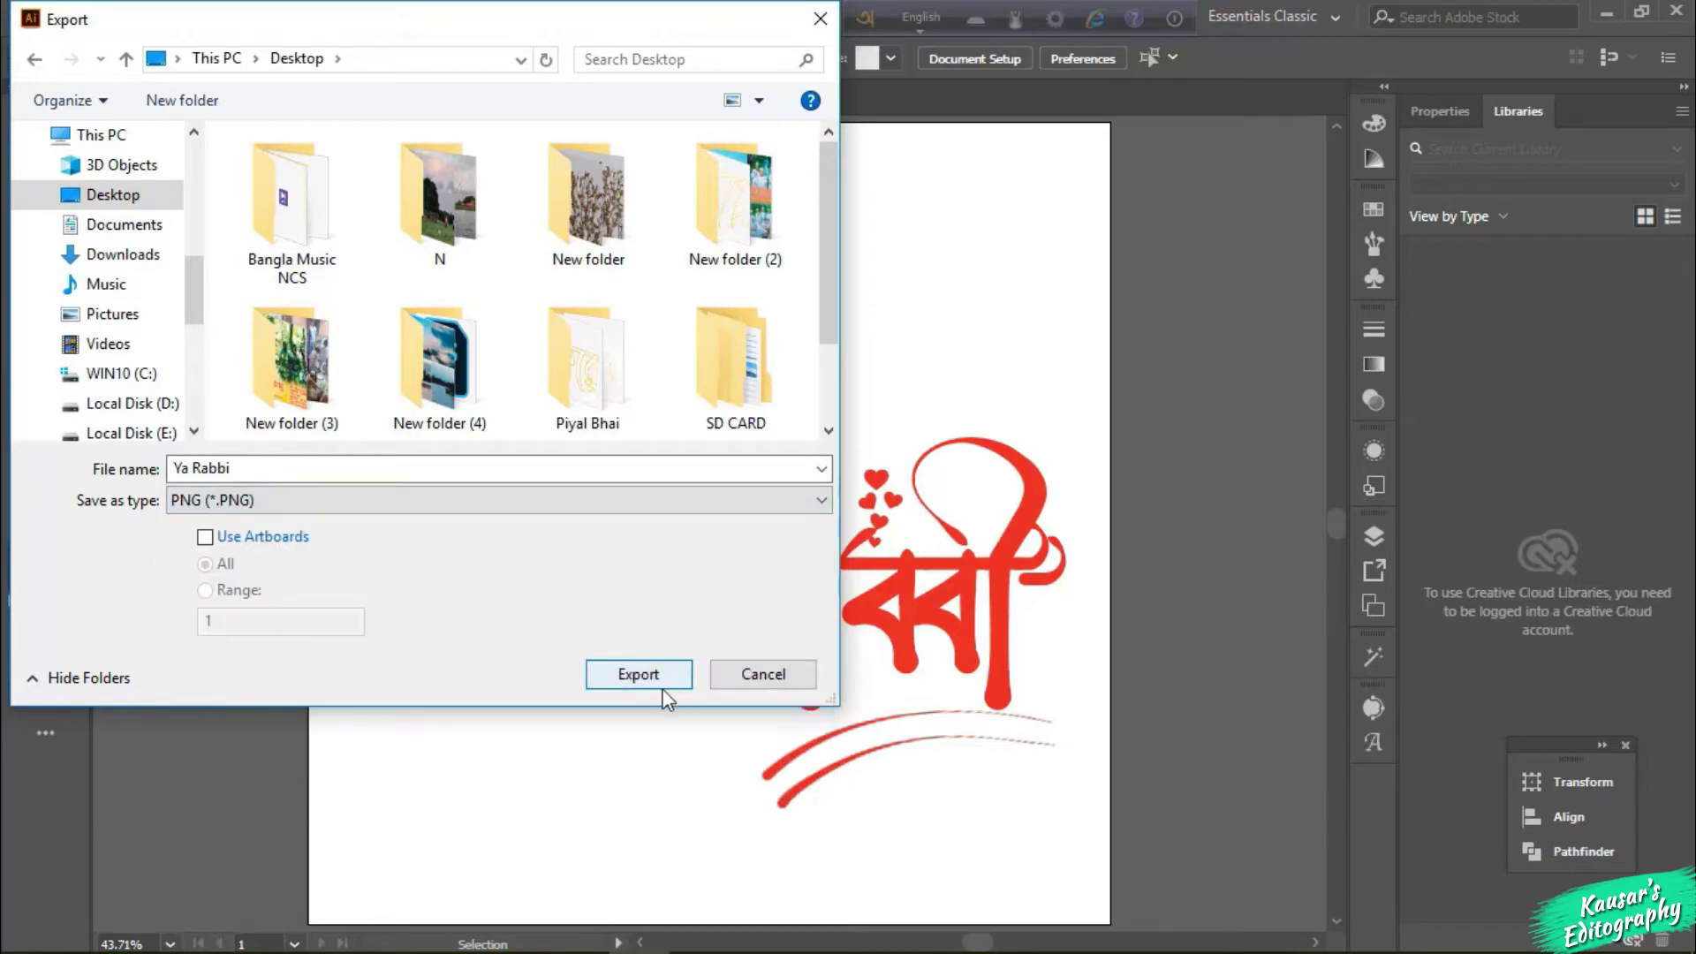
scroll(691, 383, down, 1)
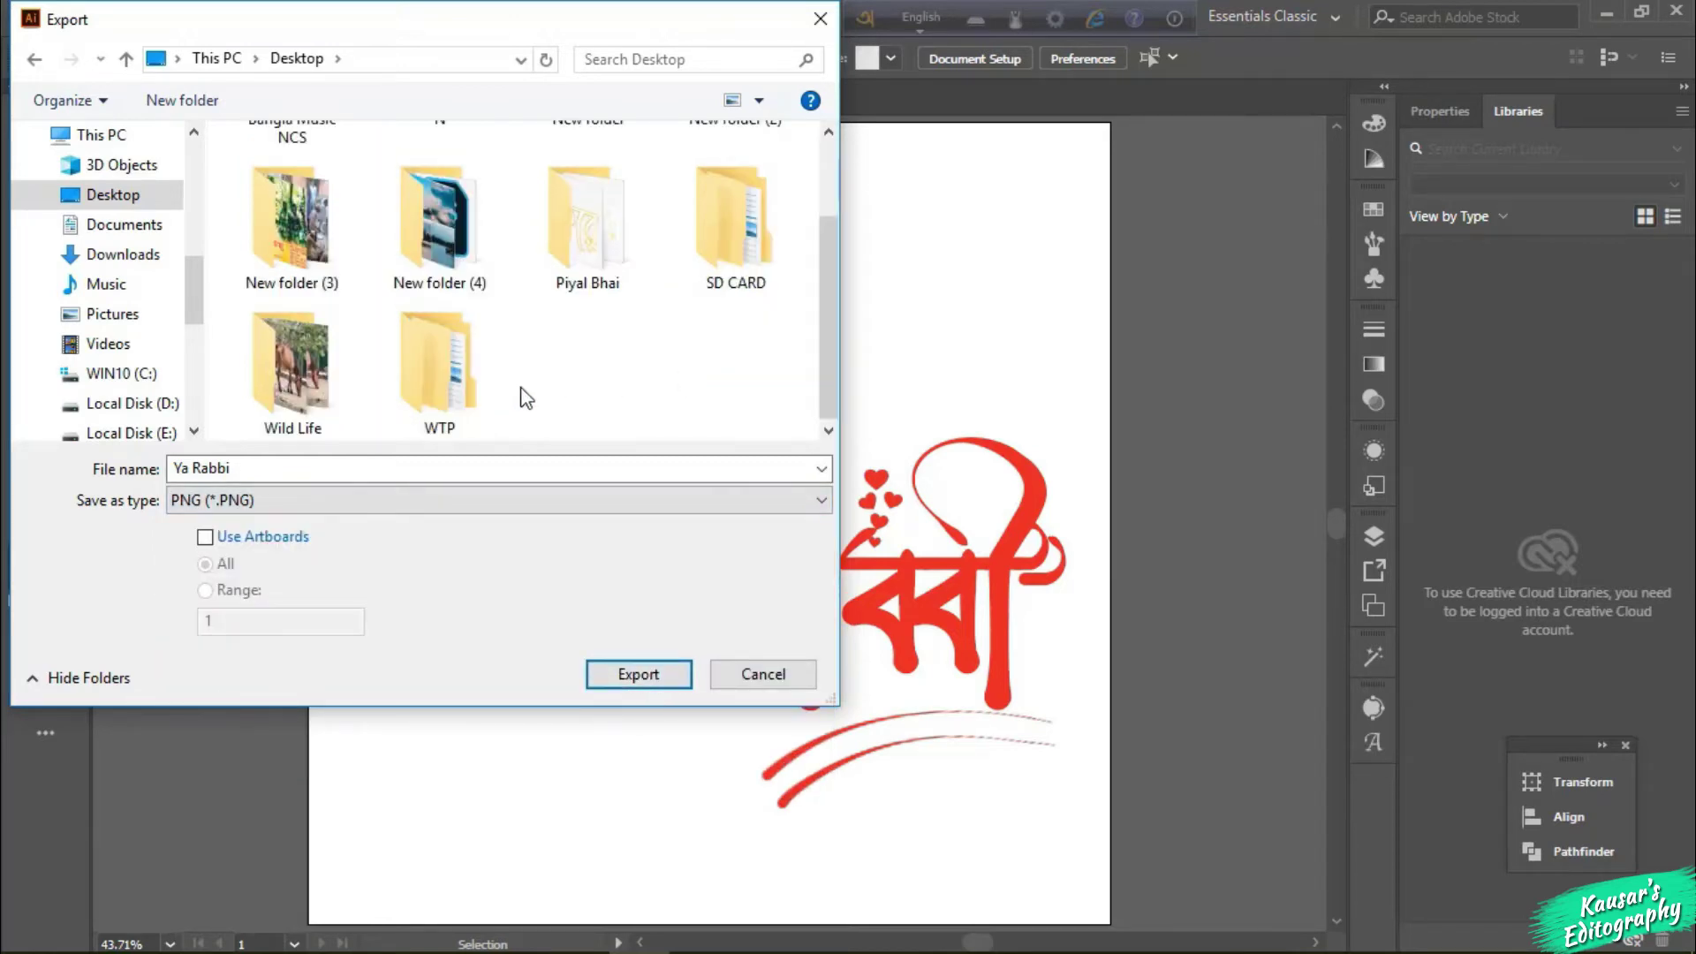
click(616, 682)
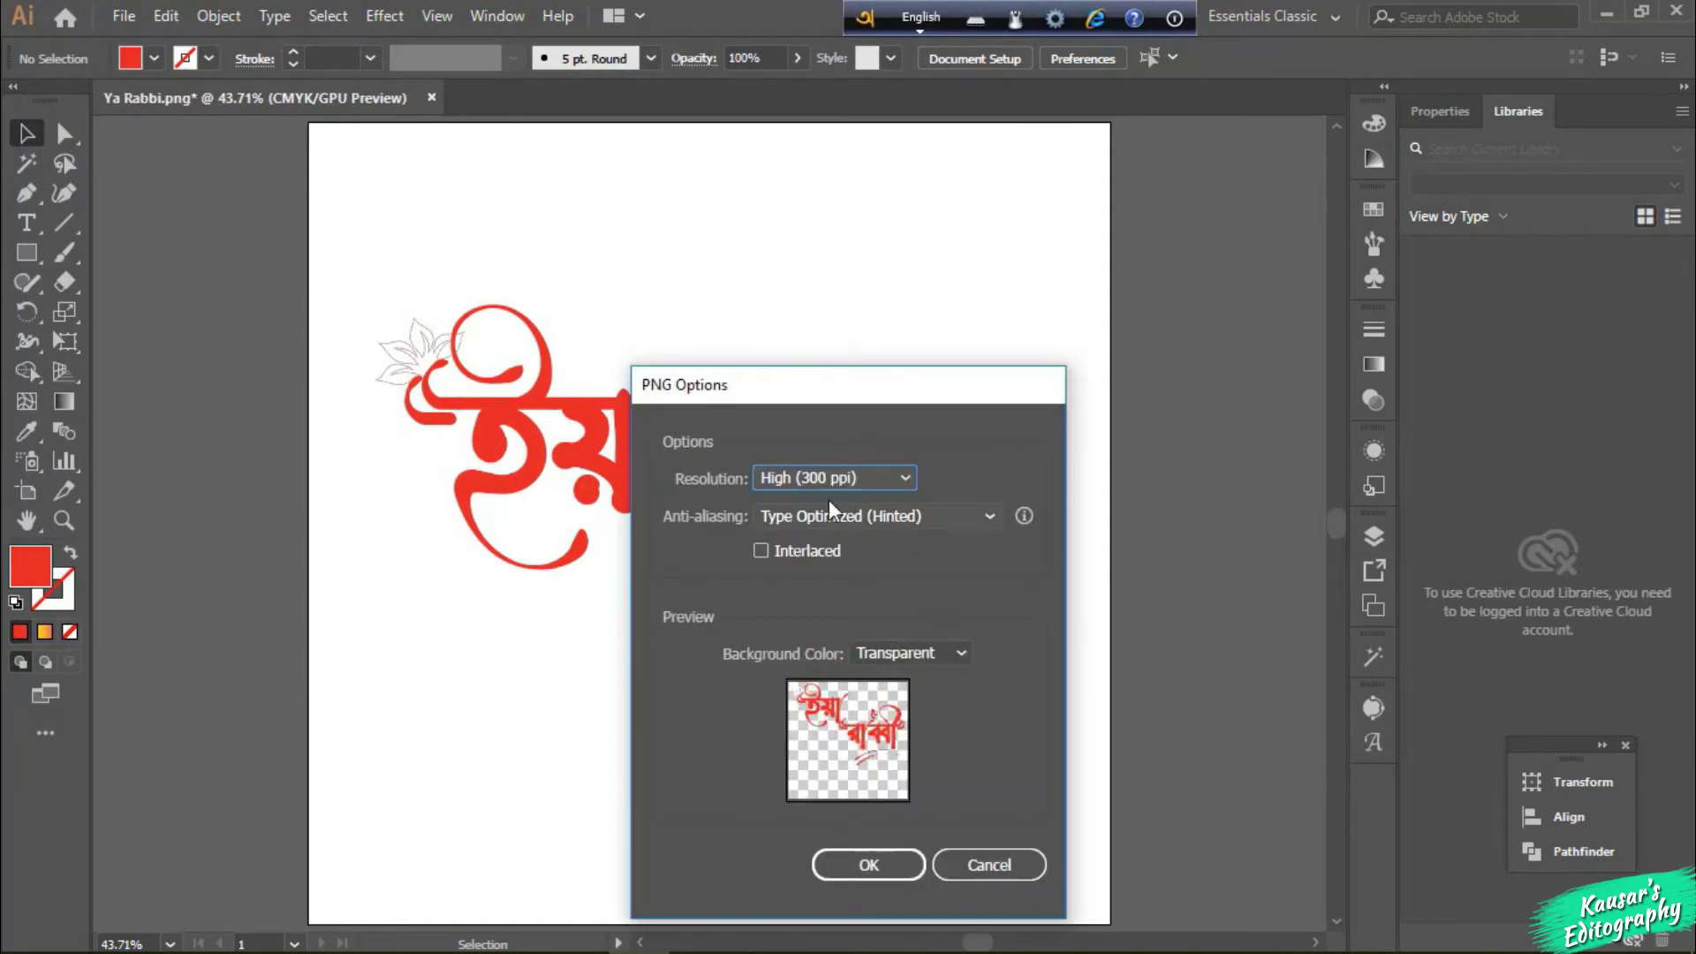
click(868, 866)
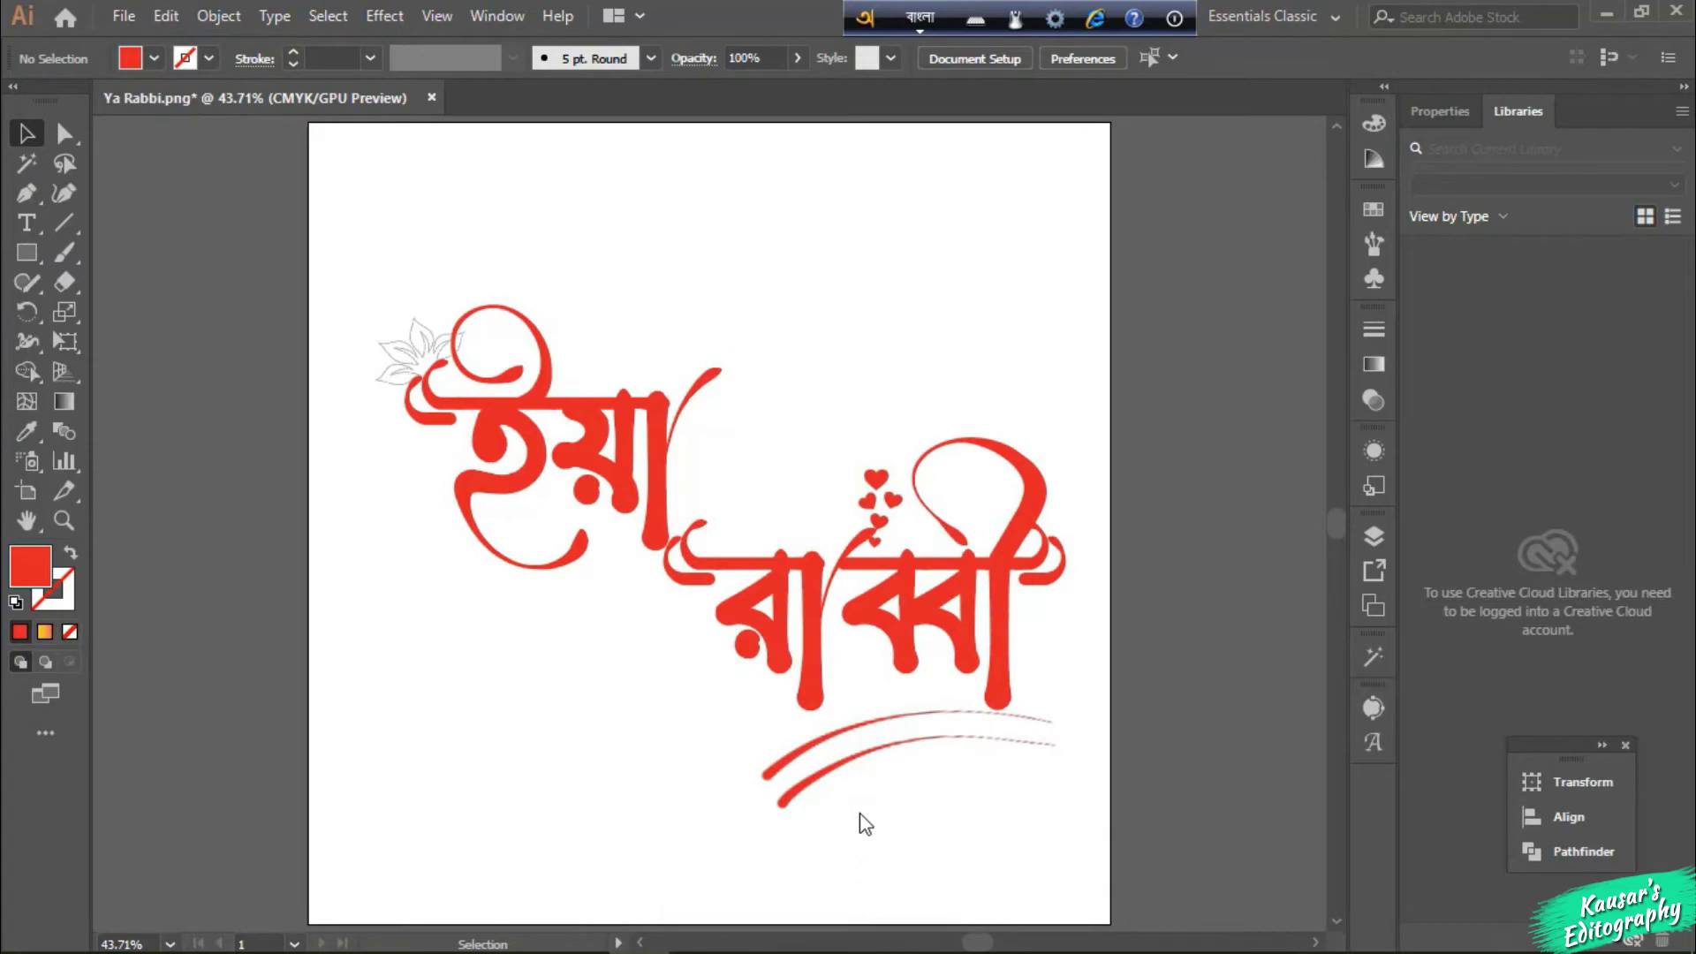
Step: Rename the exported file on the desktop to Ya Rabbi.png and open it in Photos to check the design
click(1605, 12)
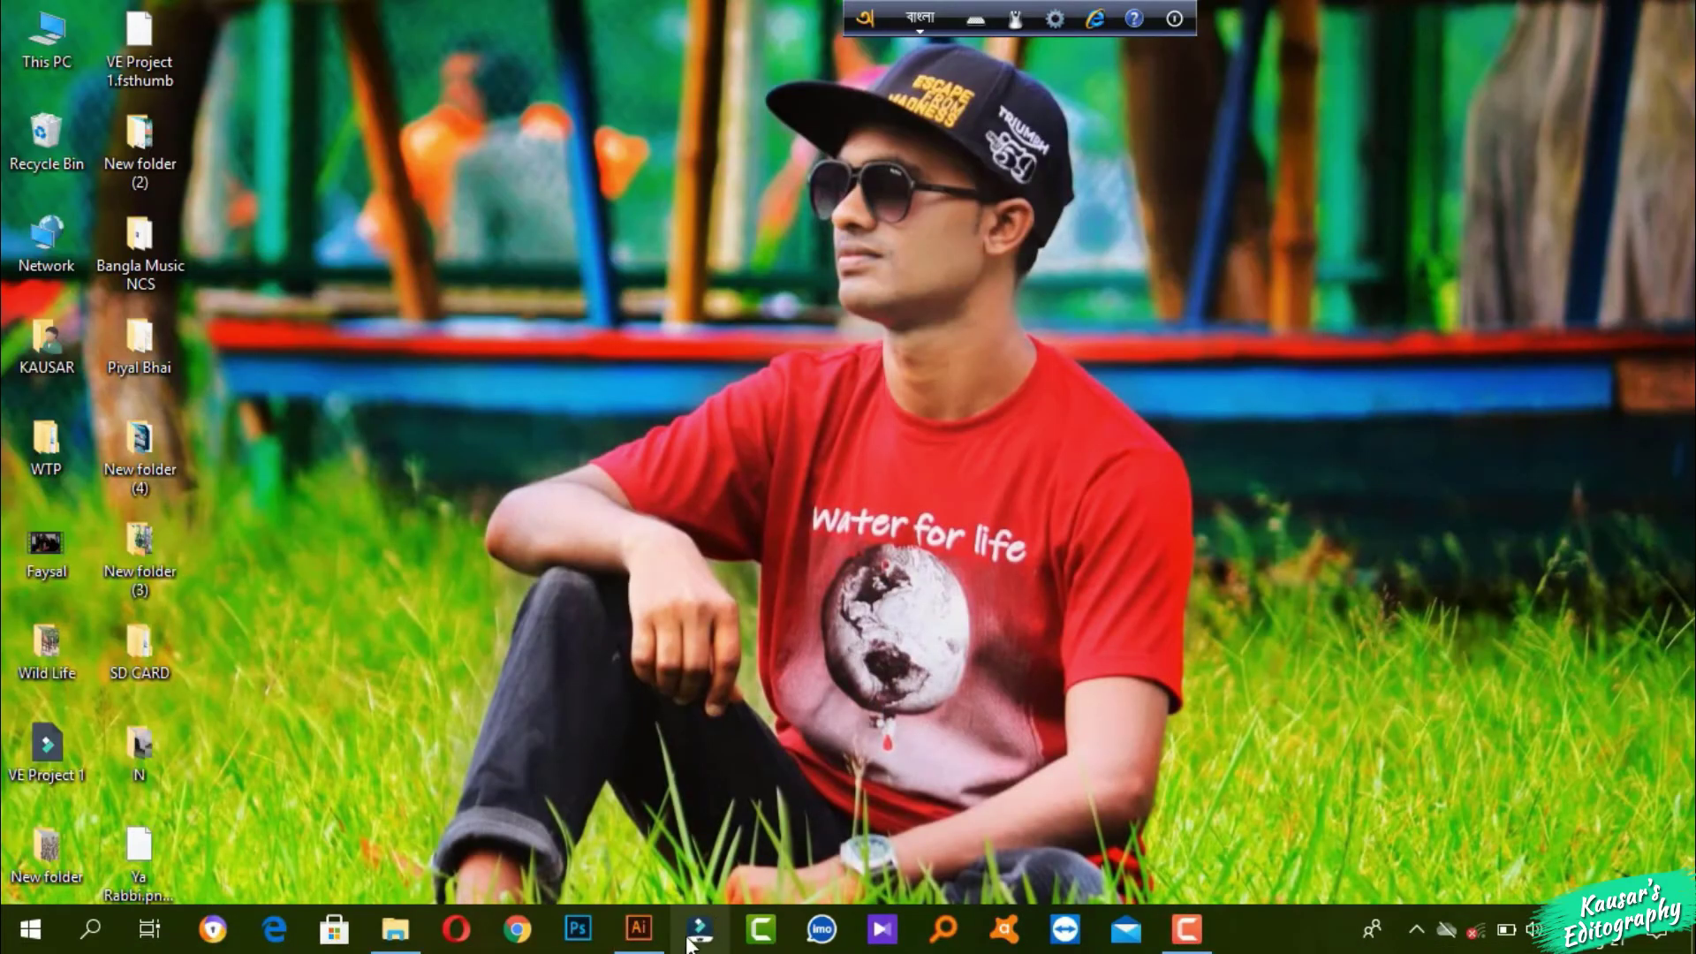
right_click(133, 855)
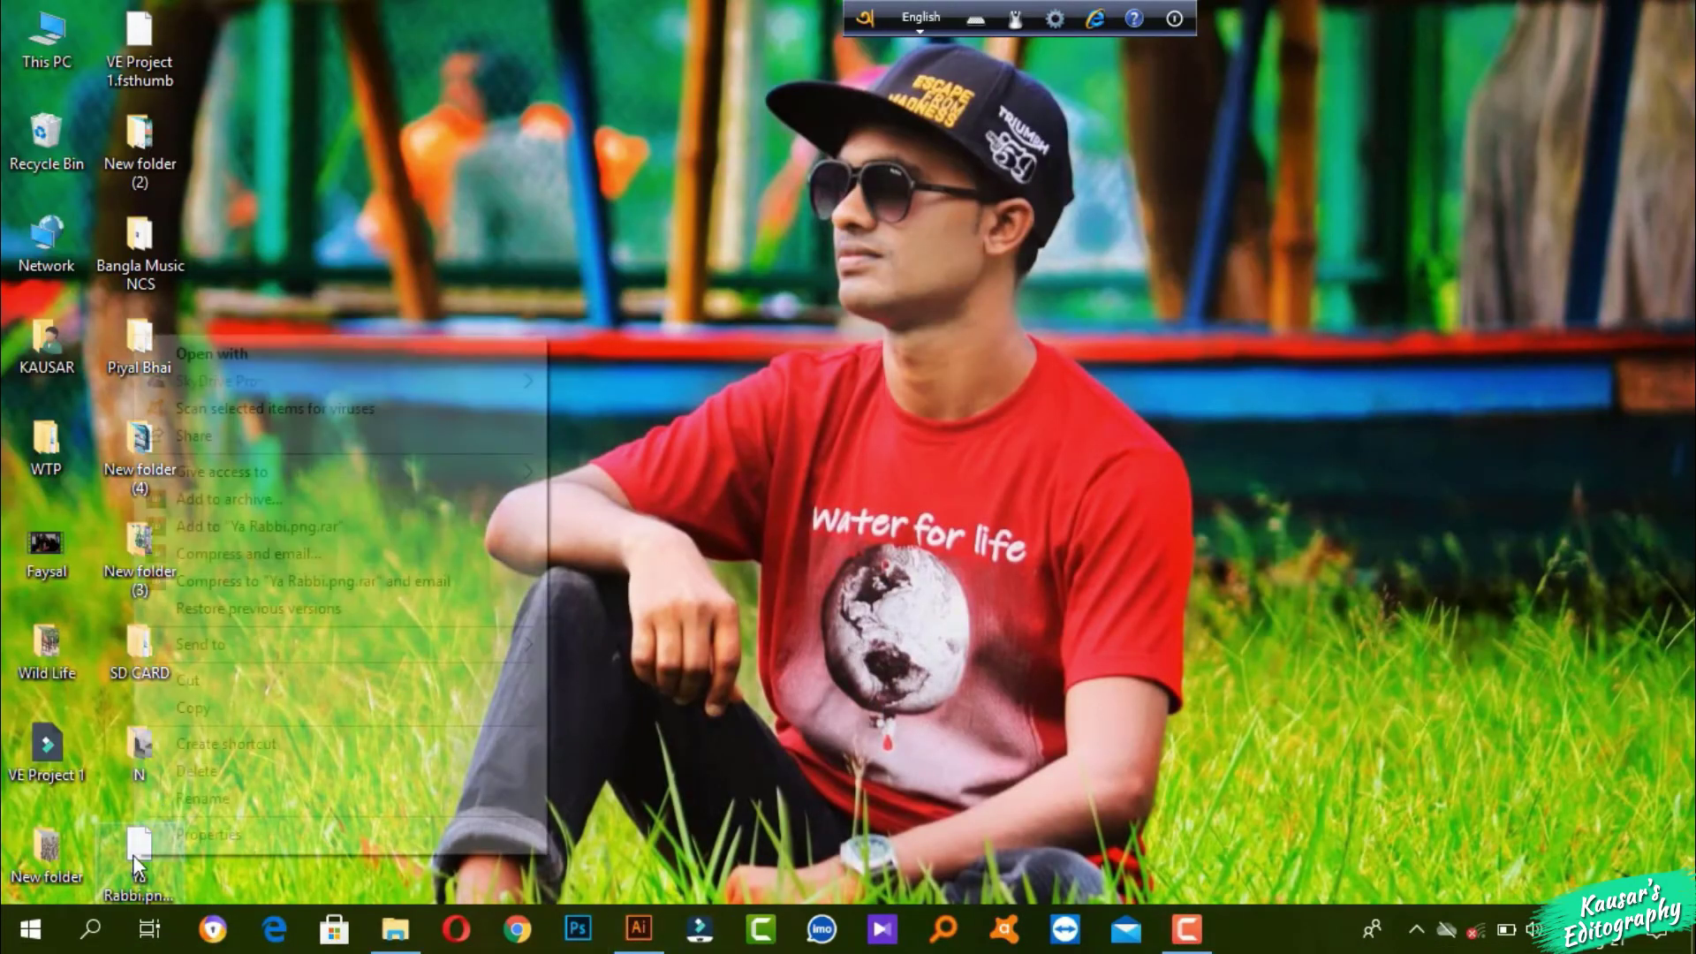
click(222, 799)
click(160, 915)
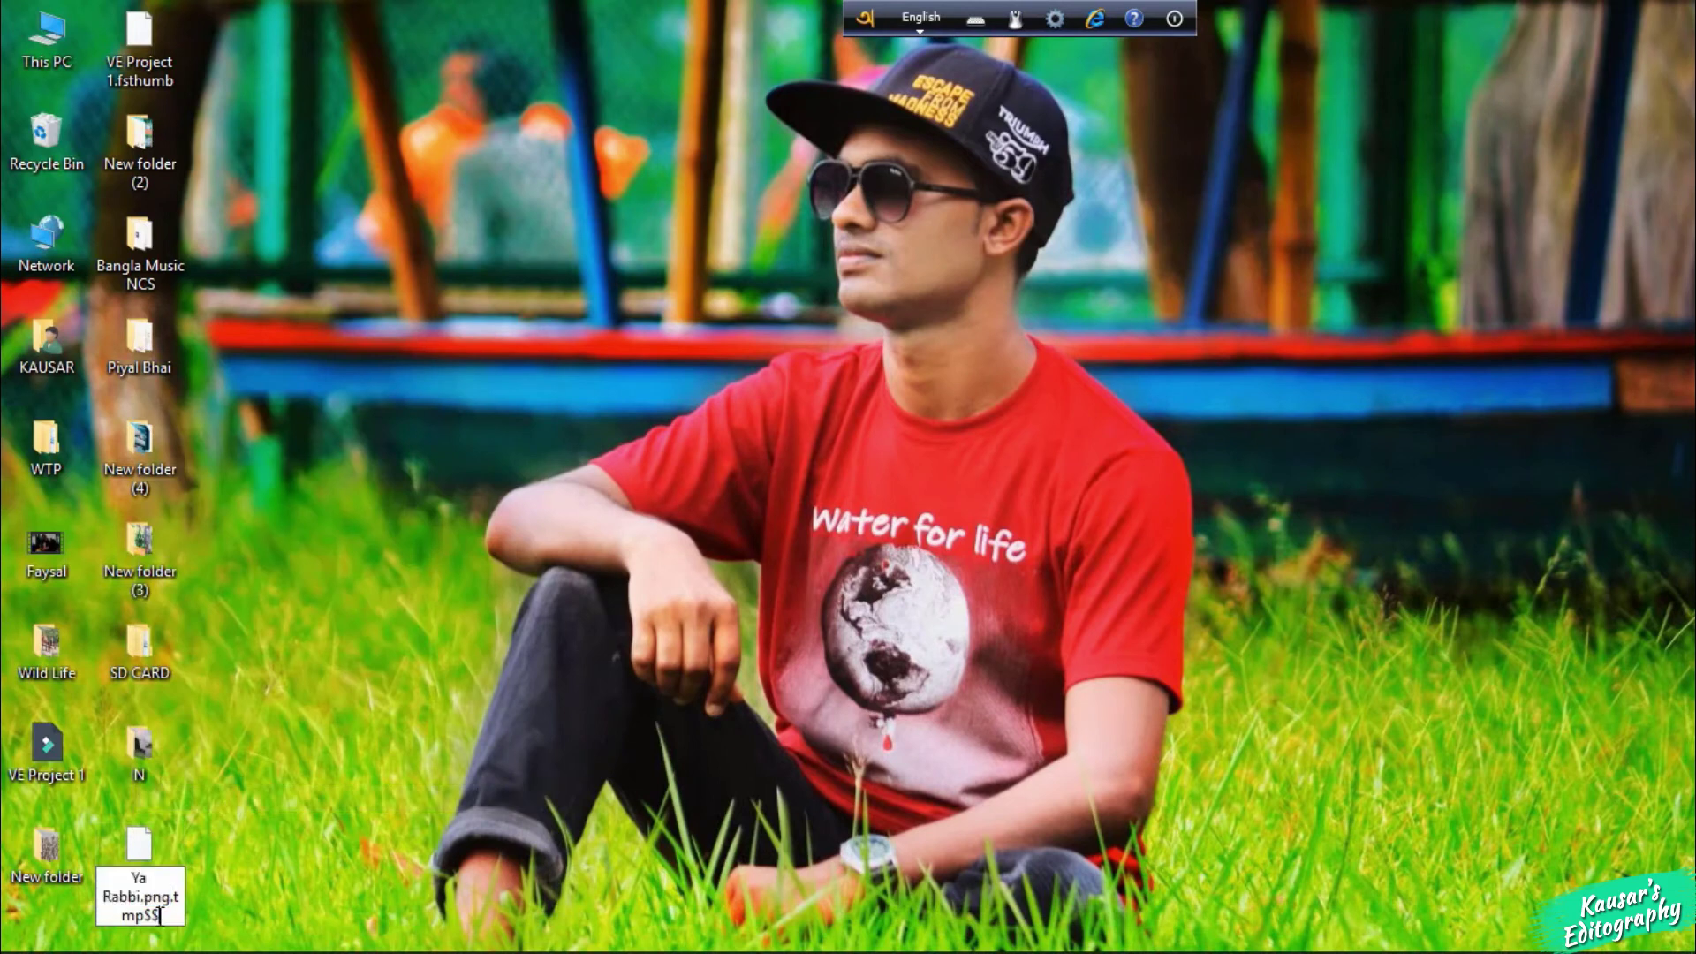
key(BackSpace)
key(BackSpace)
key(BackSpace)
key(BackSpace)
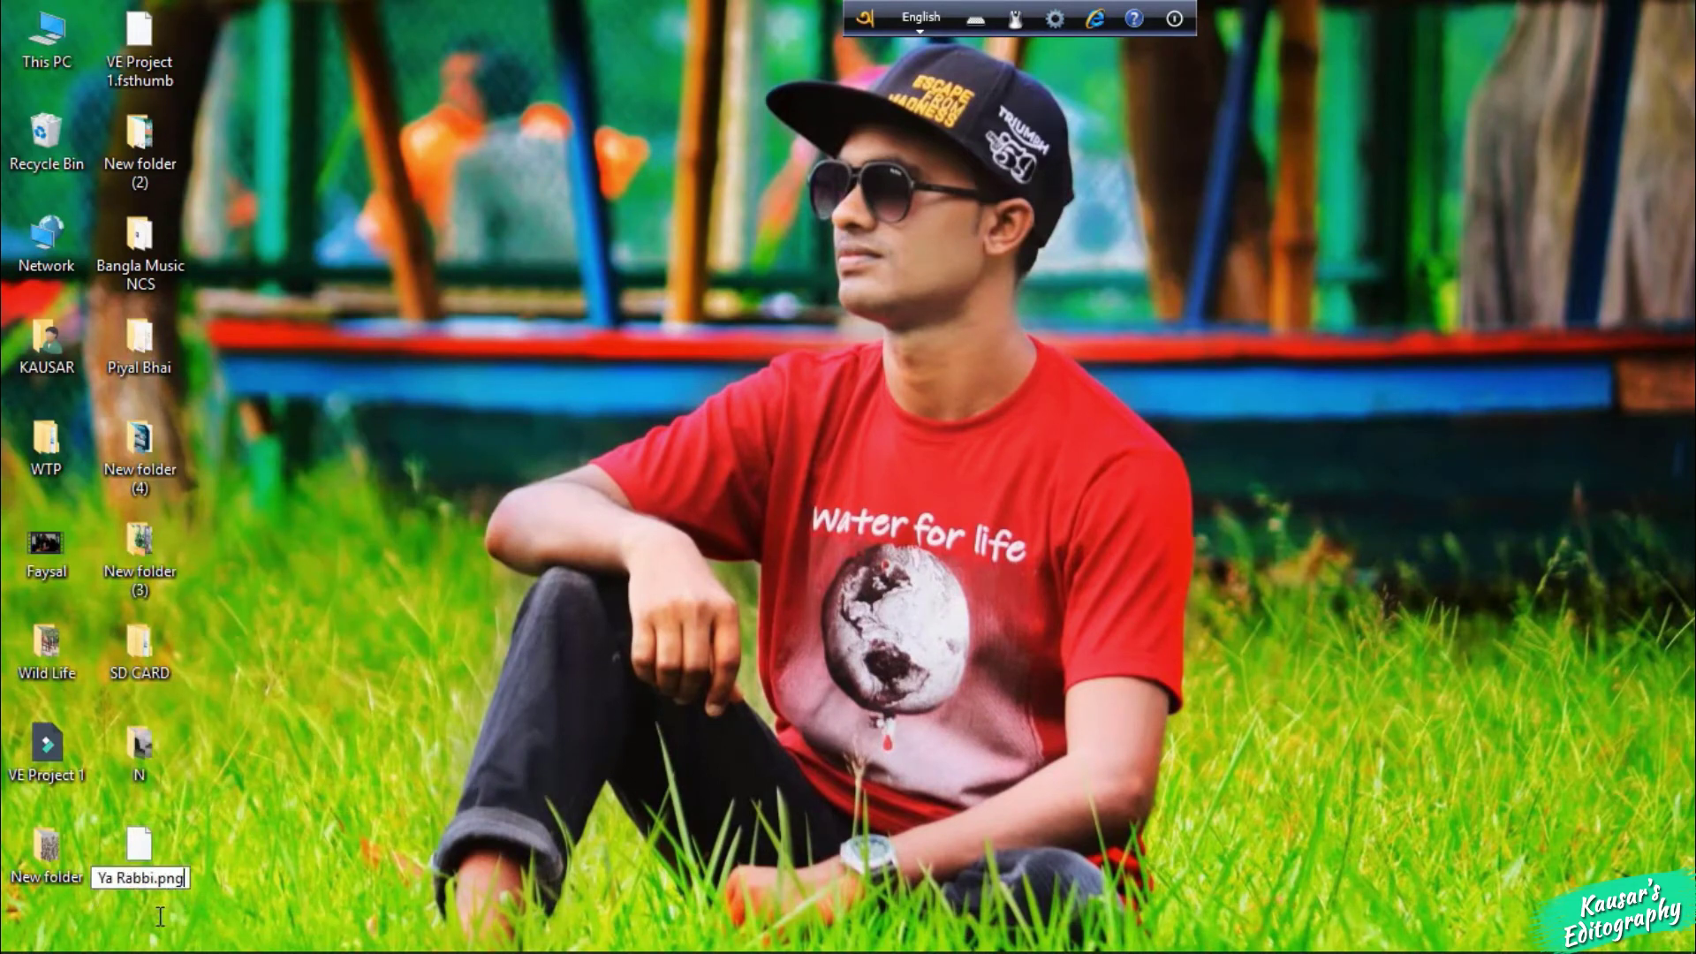
key(Return)
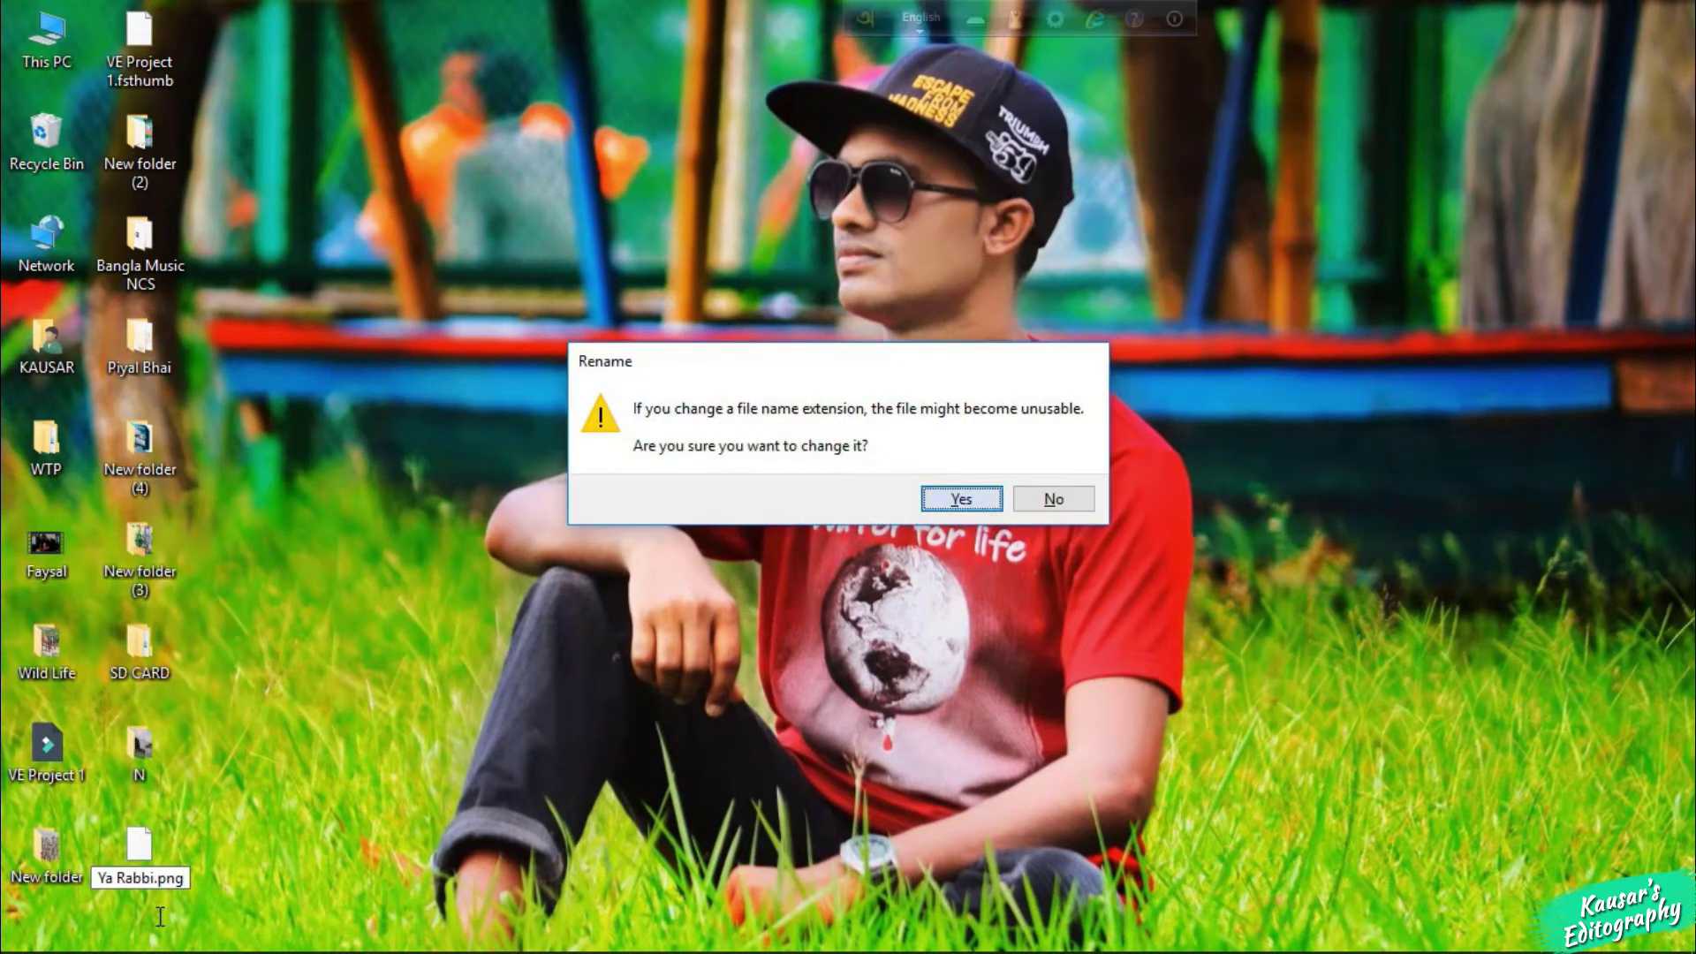
key(Return)
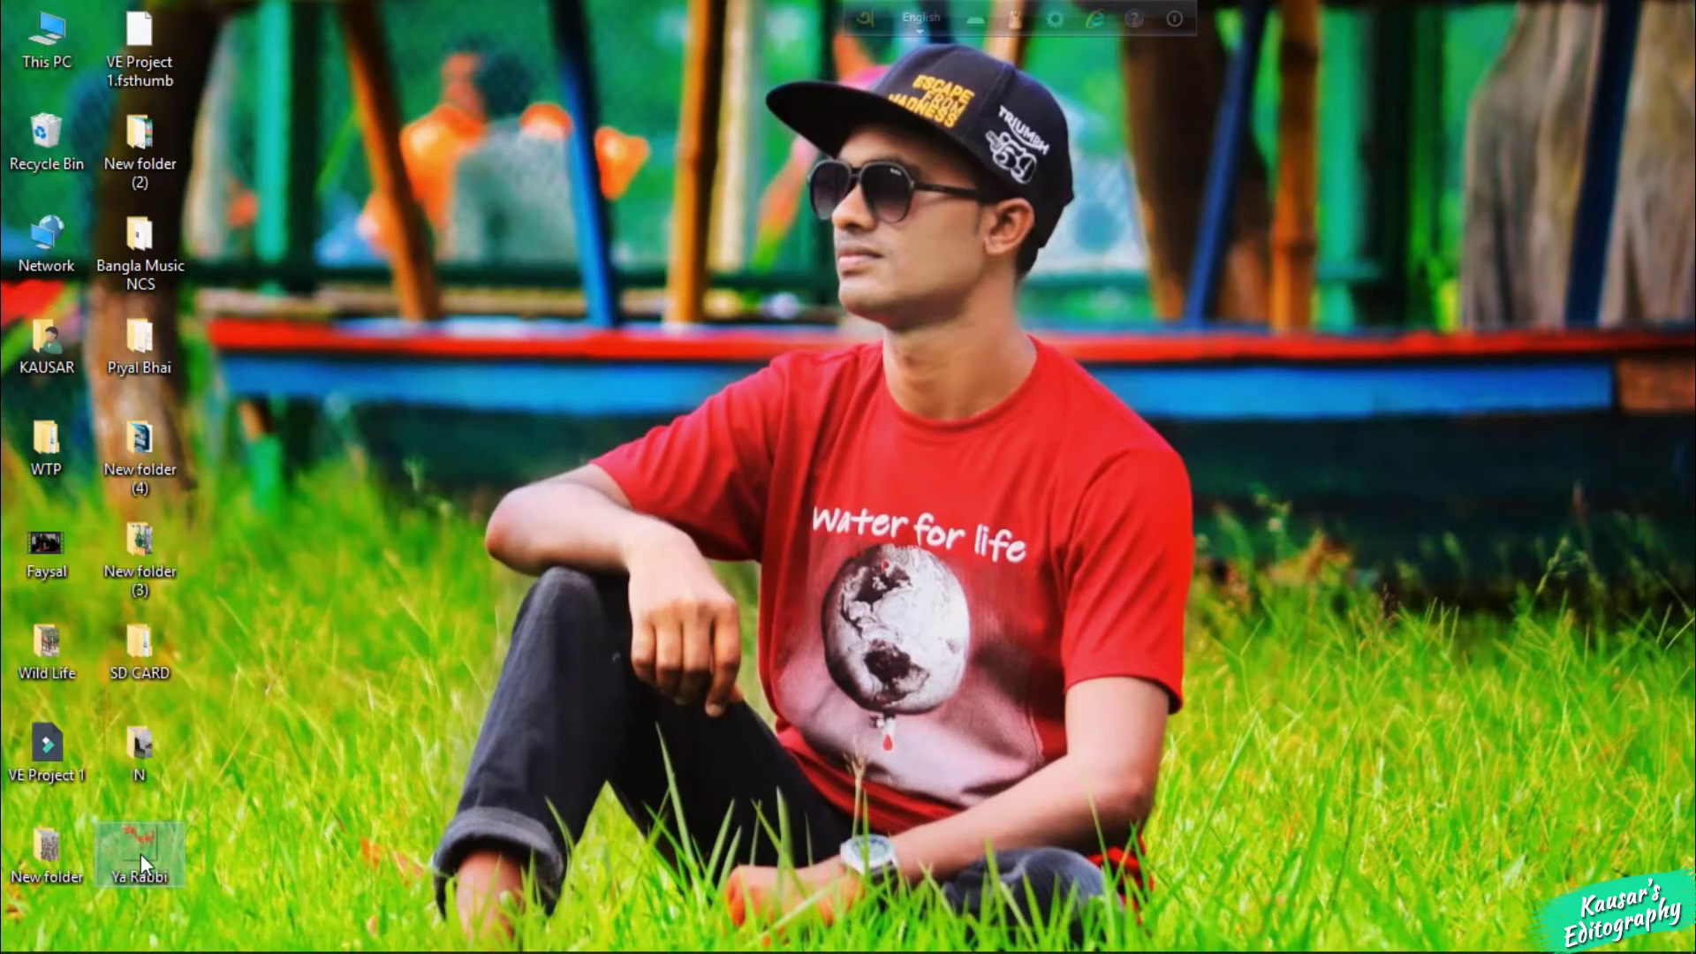
double_click(141, 853)
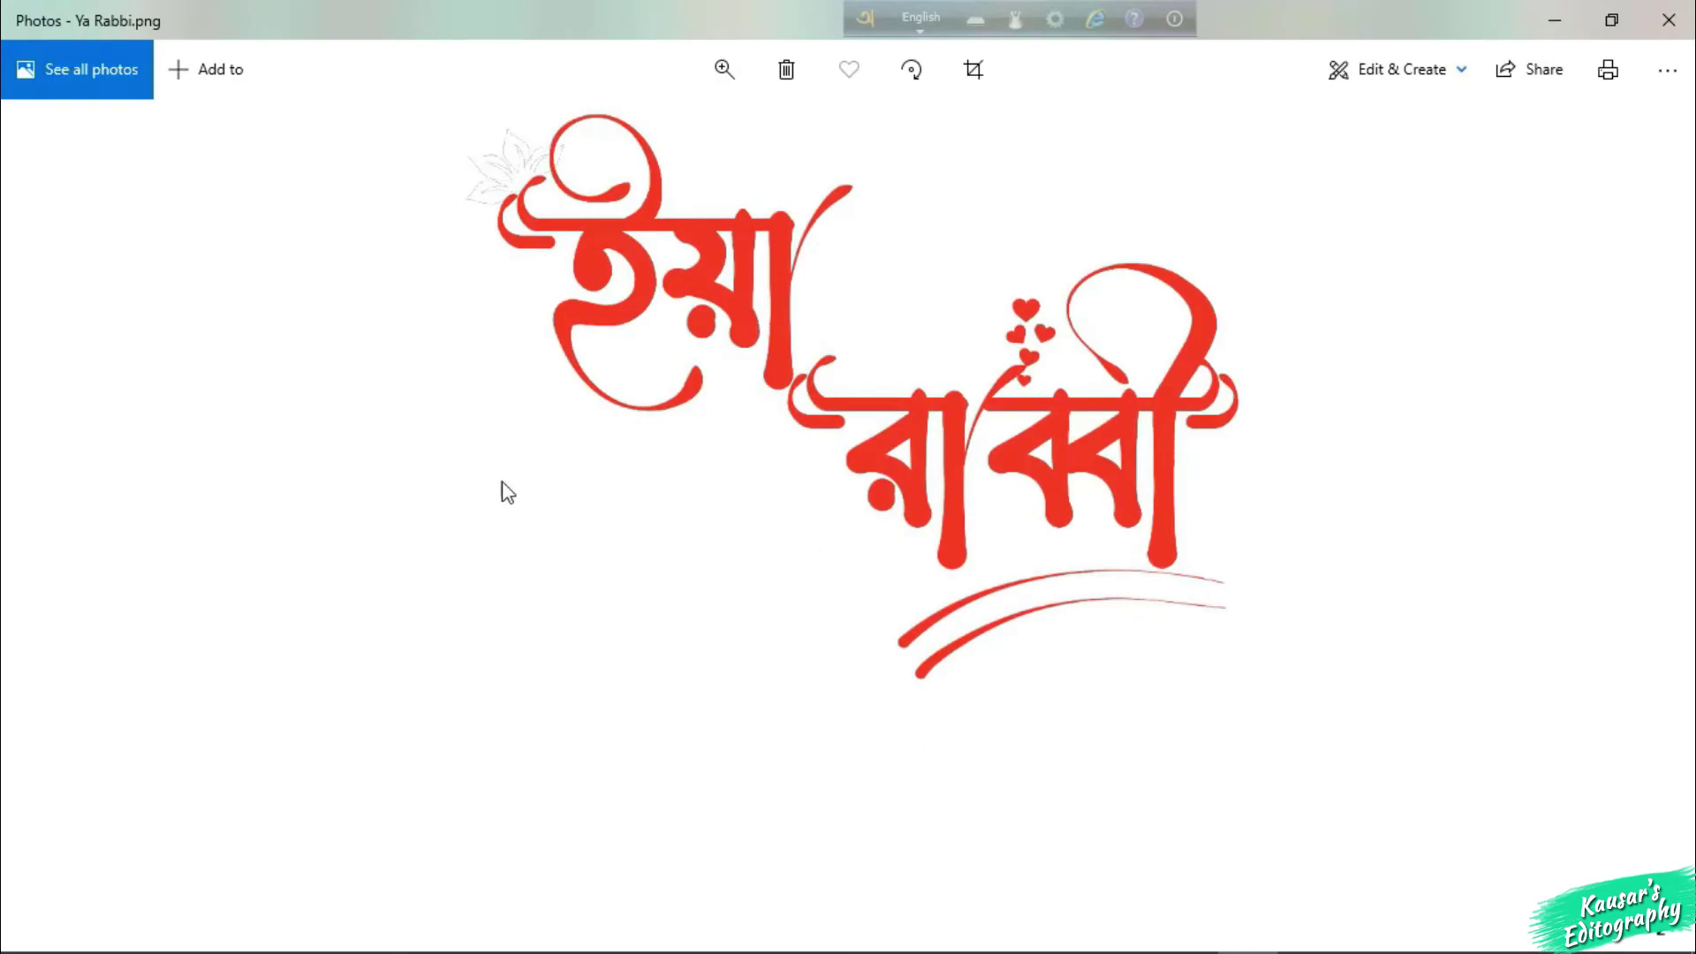
click(1668, 20)
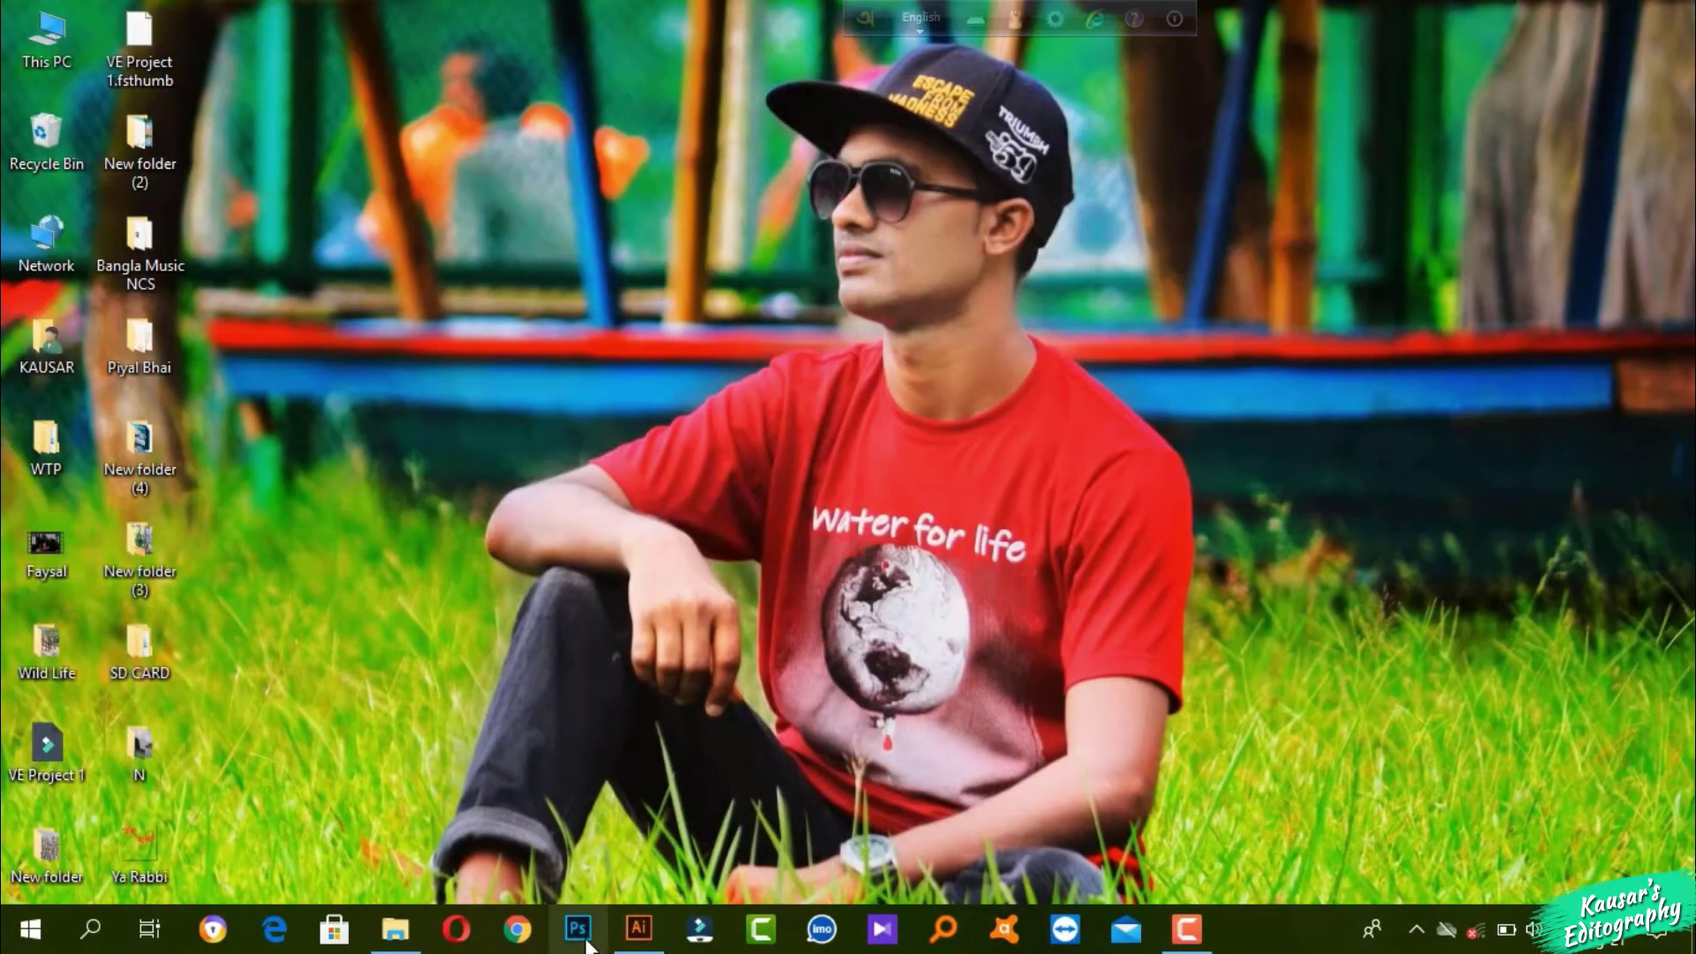
Step: Switch to Photoshop and open the 3D Text PSD from File Explorer's 97 mockup folder
click(578, 929)
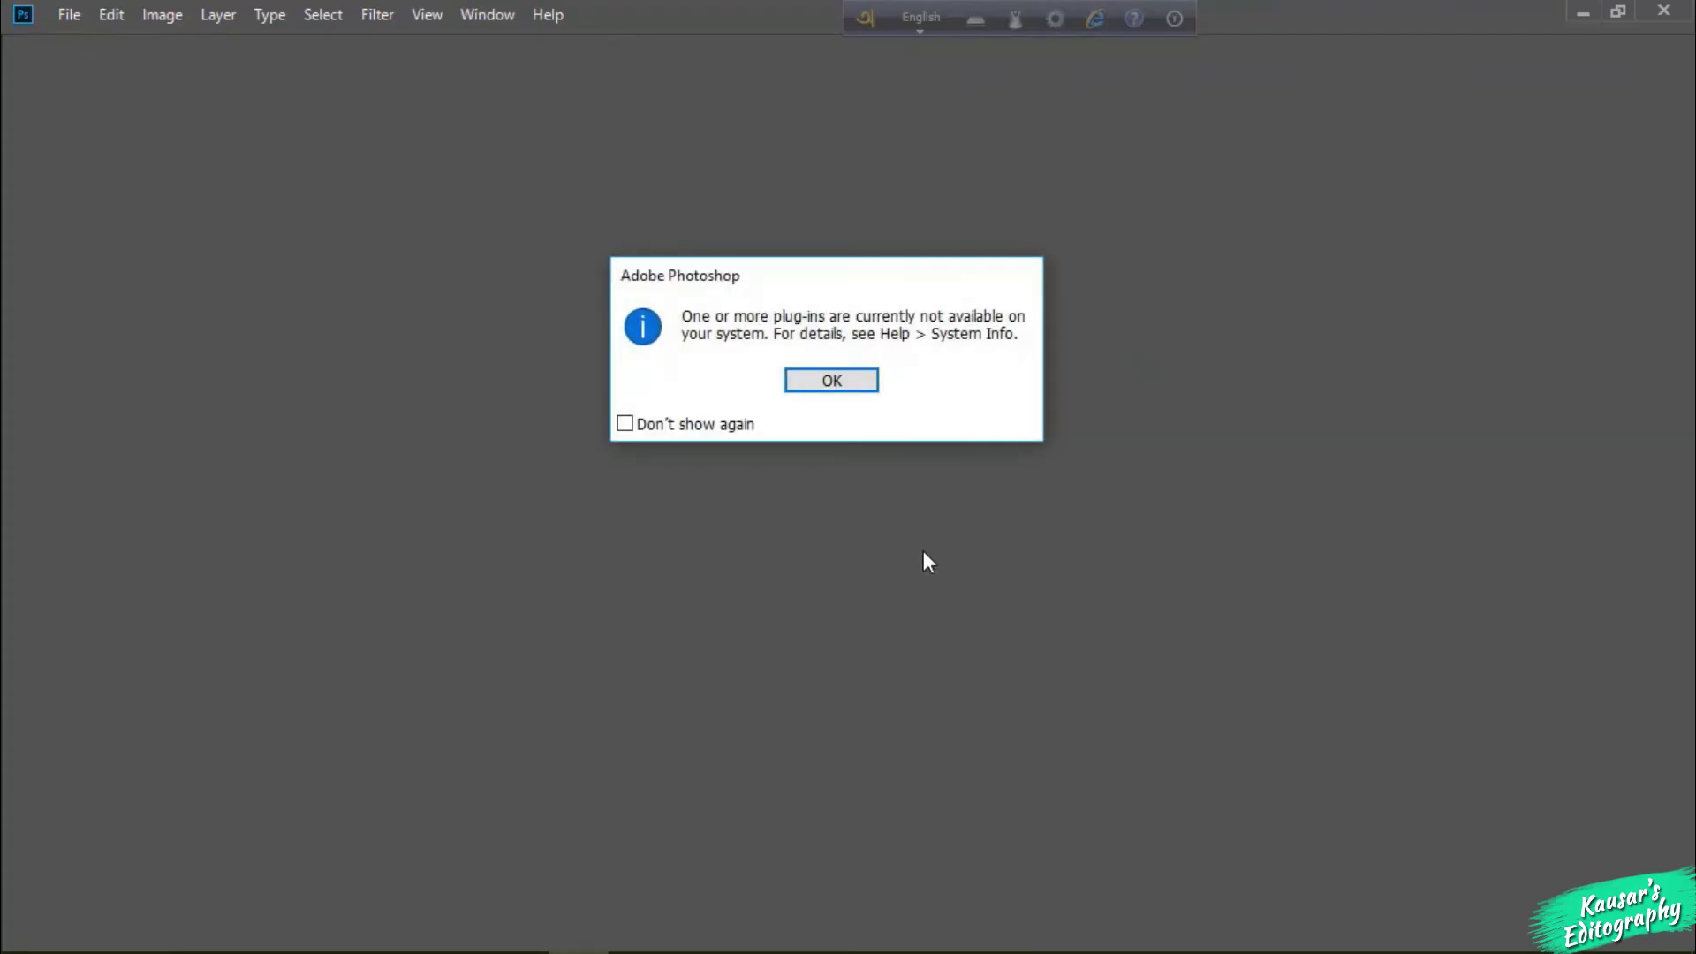
click(830, 379)
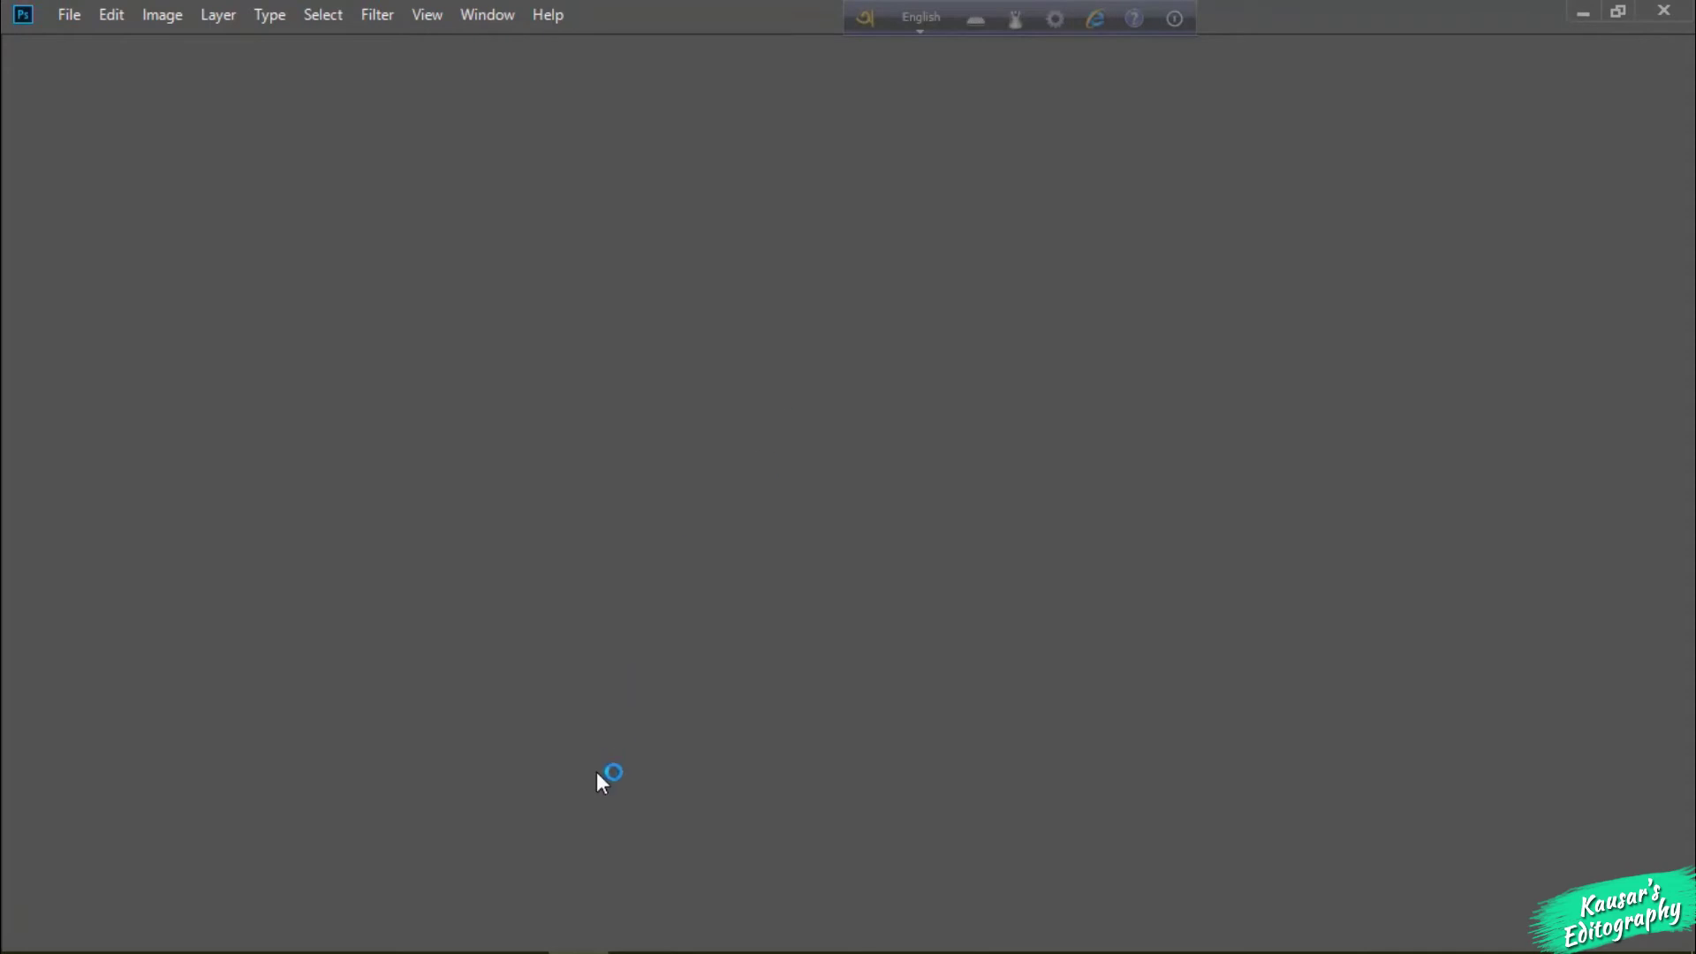
mouse_move(619, 945)
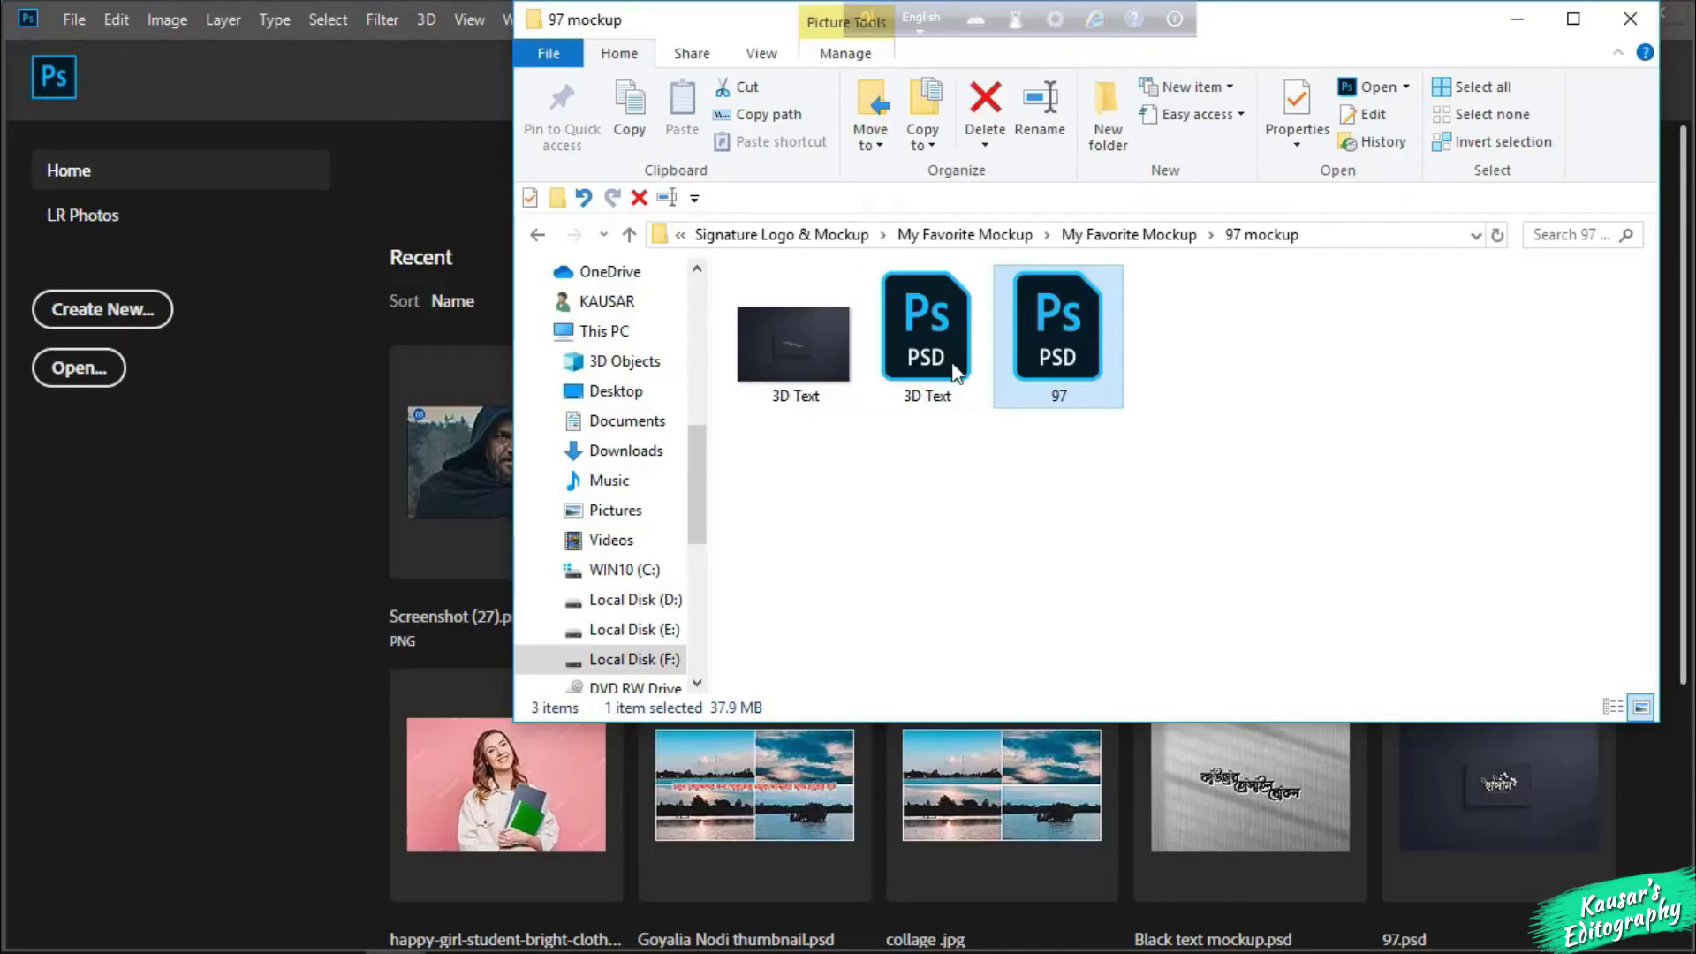
drag(957, 371, 237, 711)
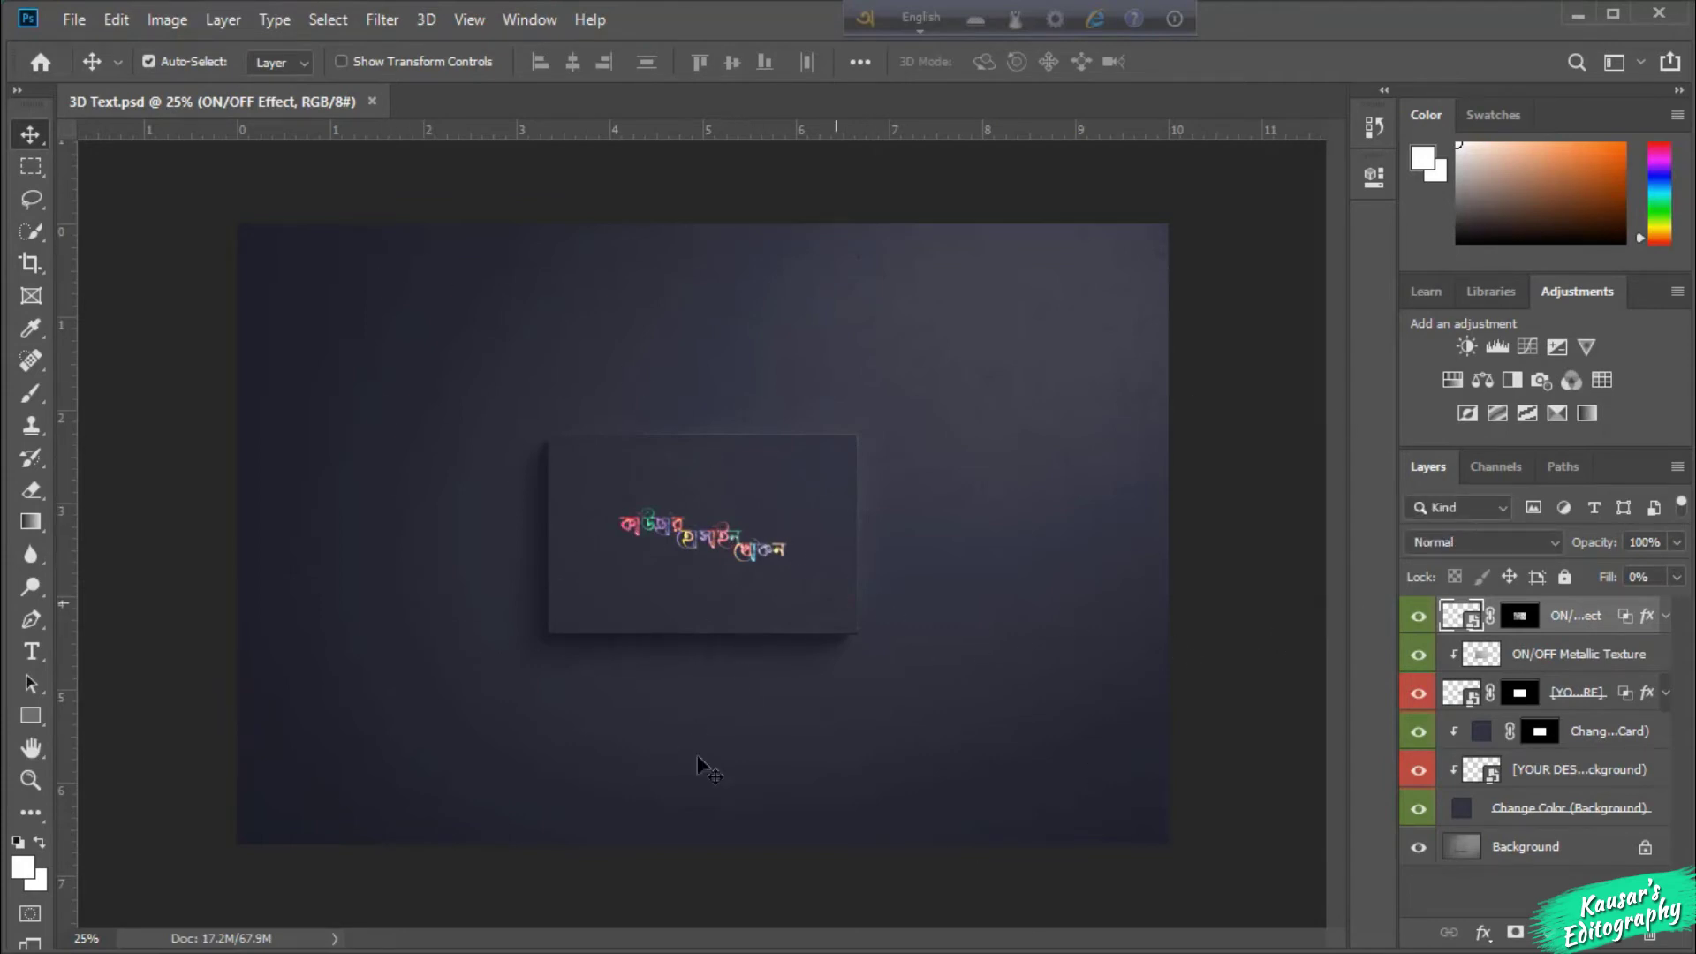
Step: Open the smart object of the topmost ON/OFF Effect layer and place the Desktop file Ya Rabbi in it as a linked image
double_click(1462, 615)
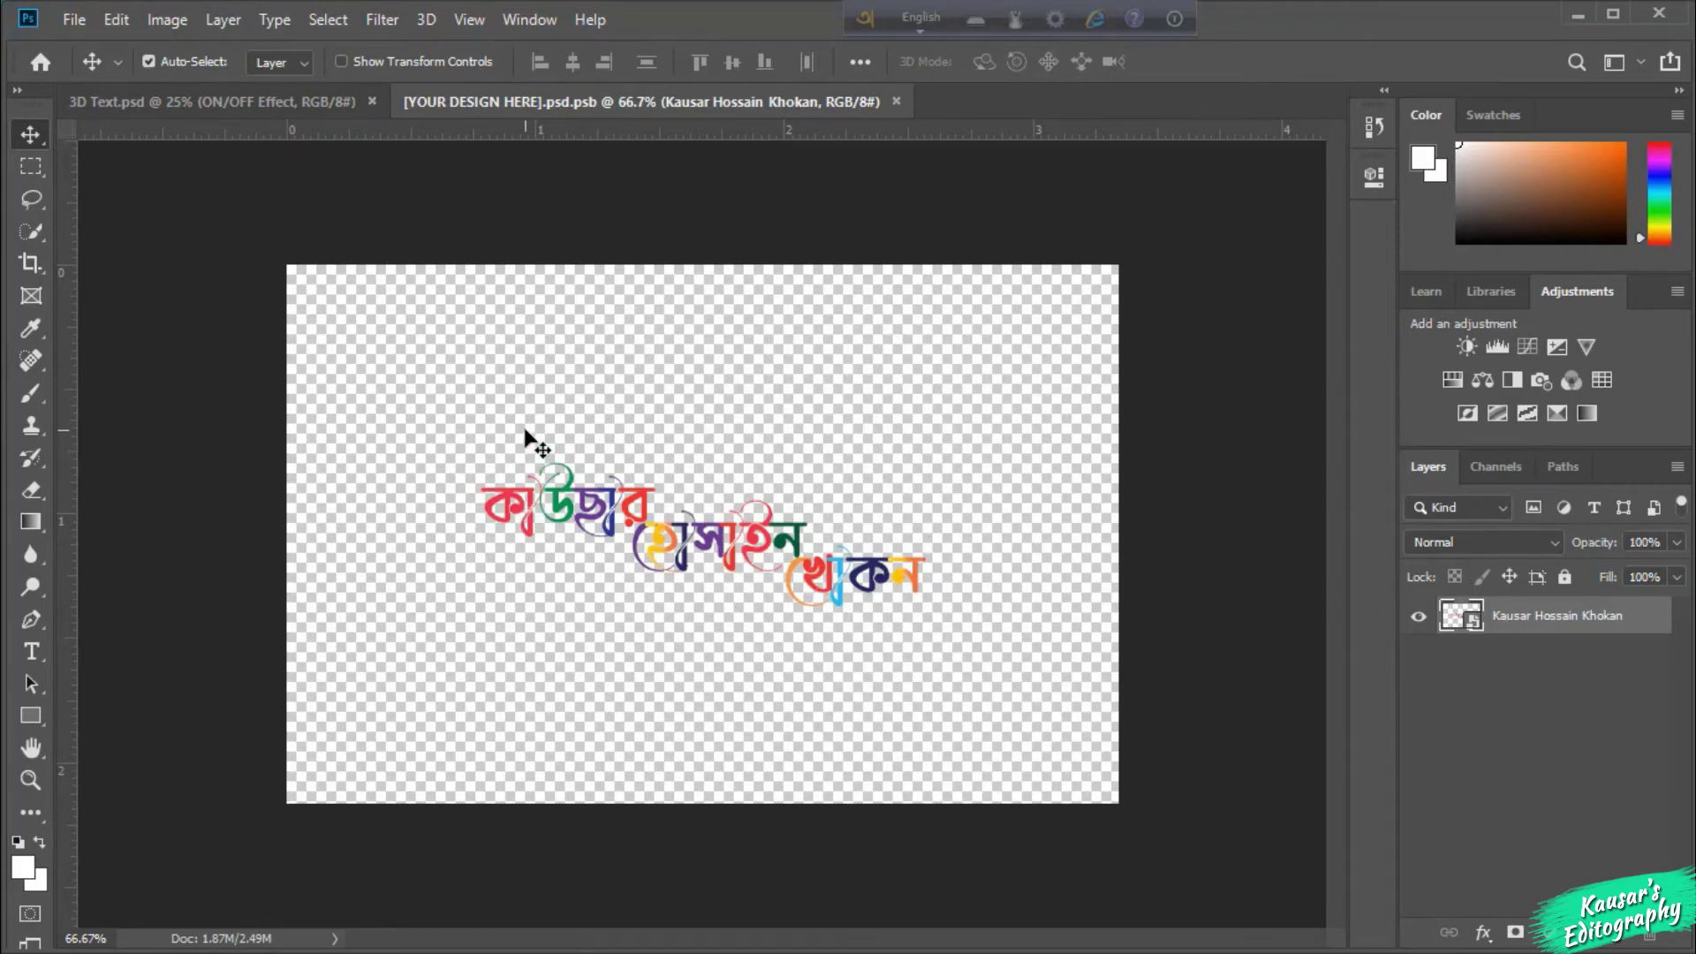
click(71, 19)
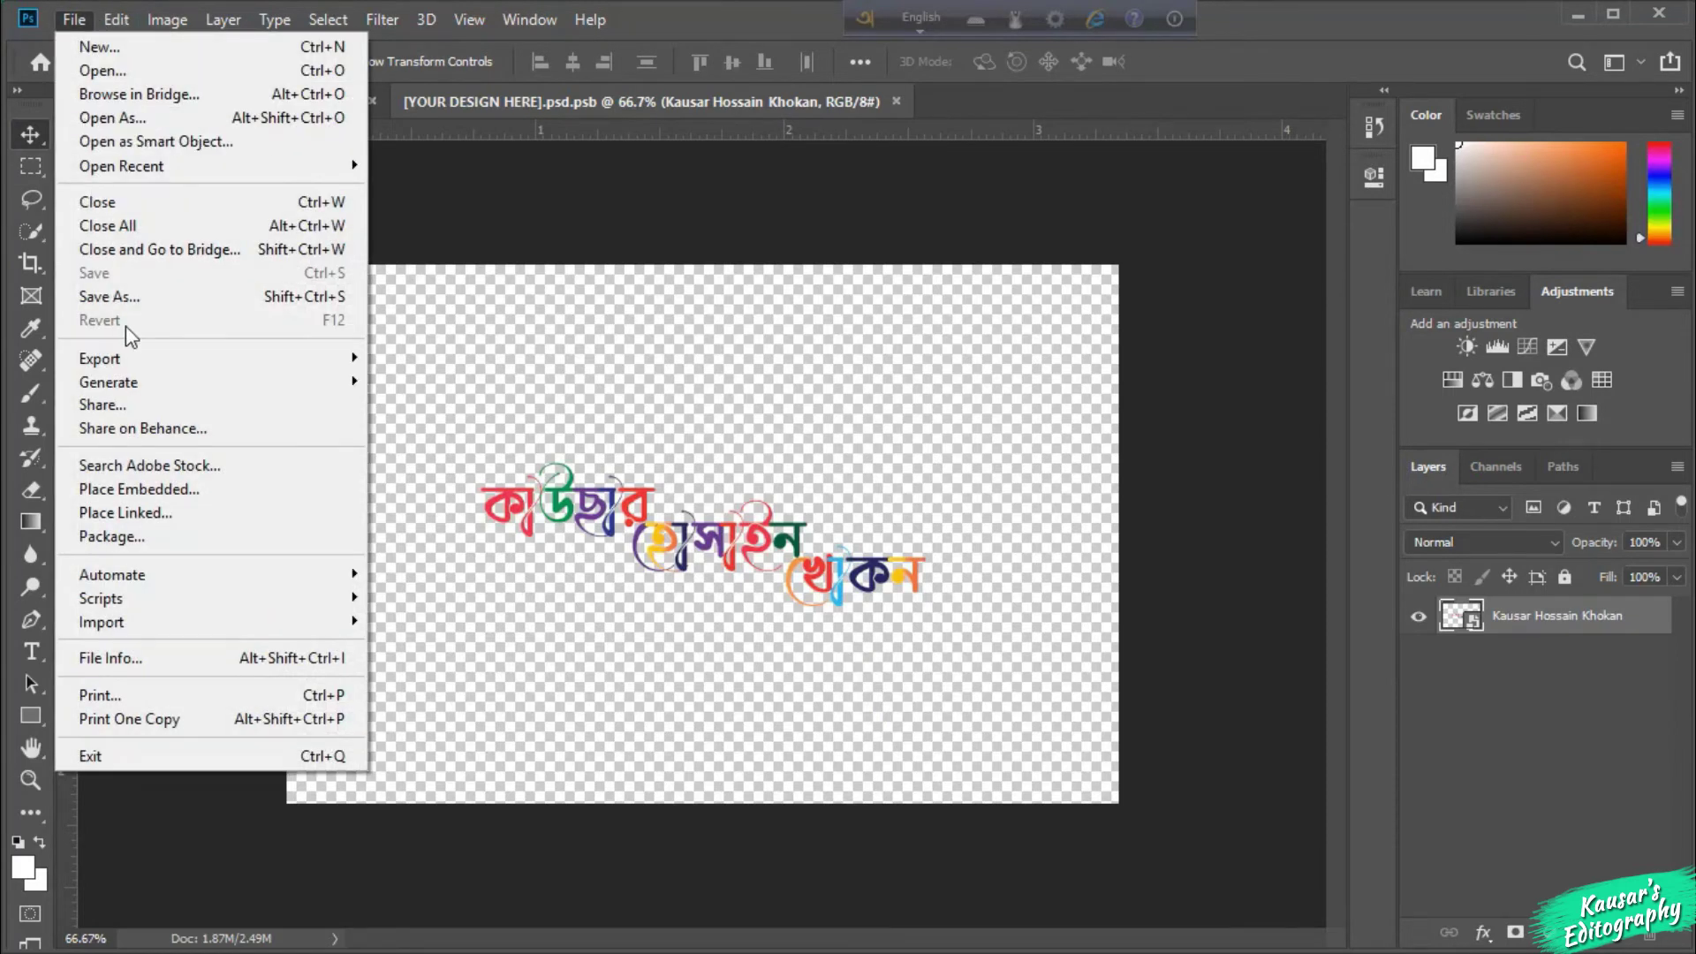
click(136, 513)
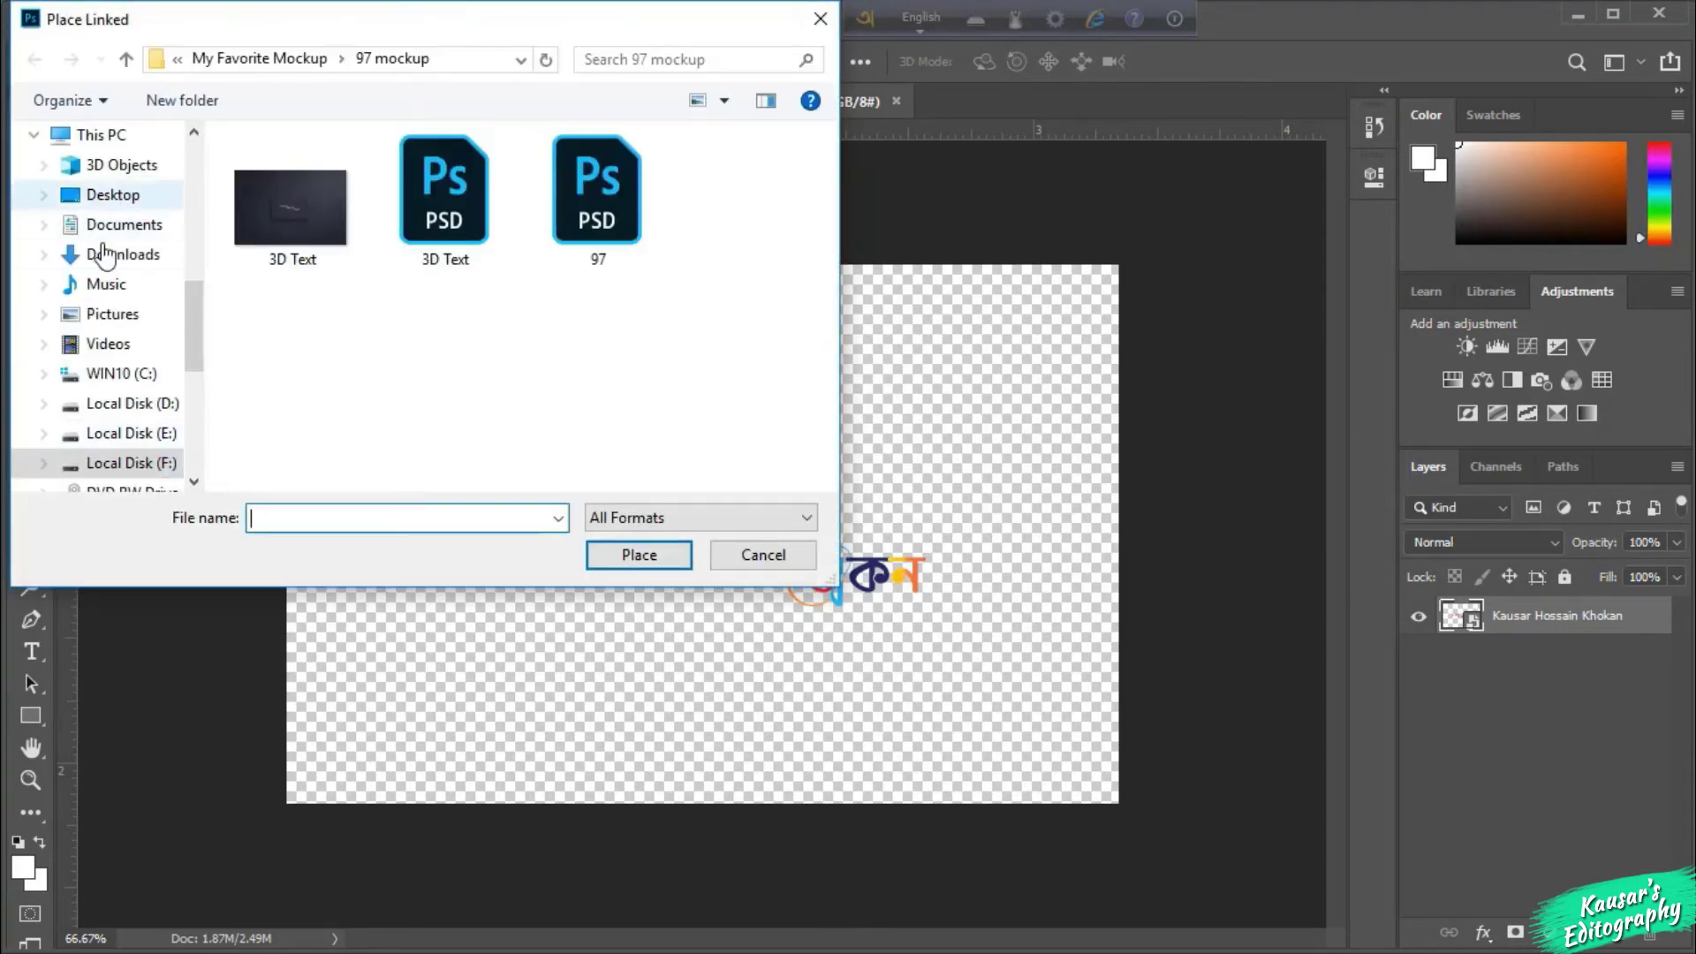
click(117, 195)
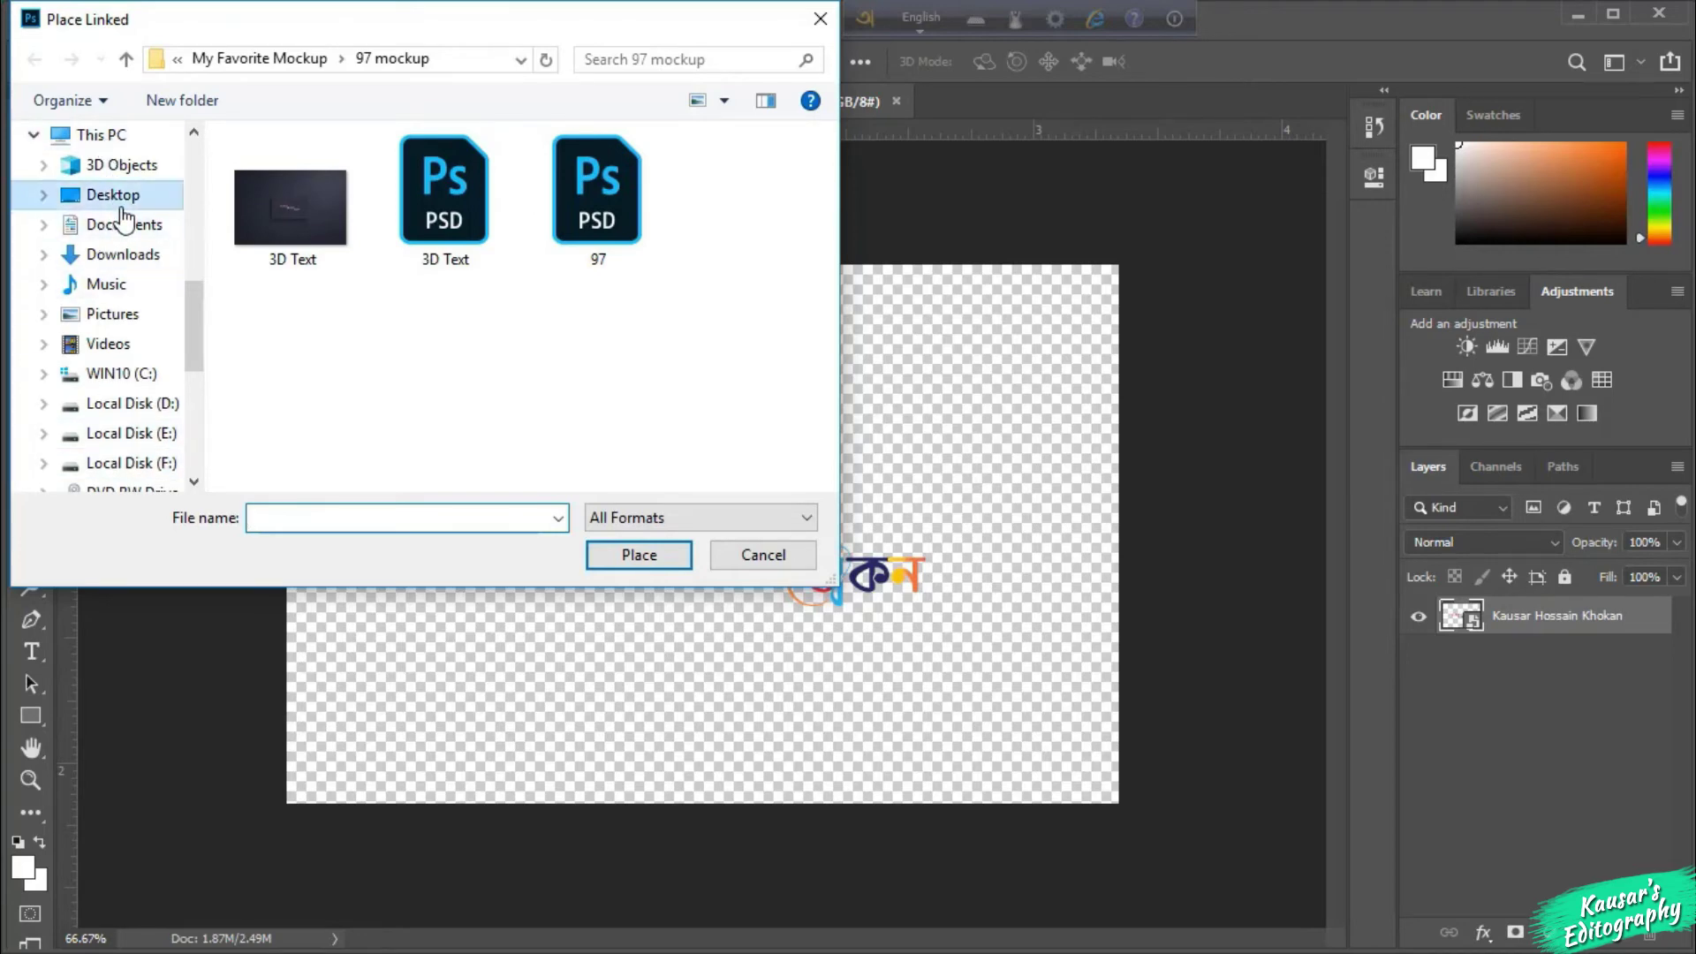
scroll(560, 405, down, 3)
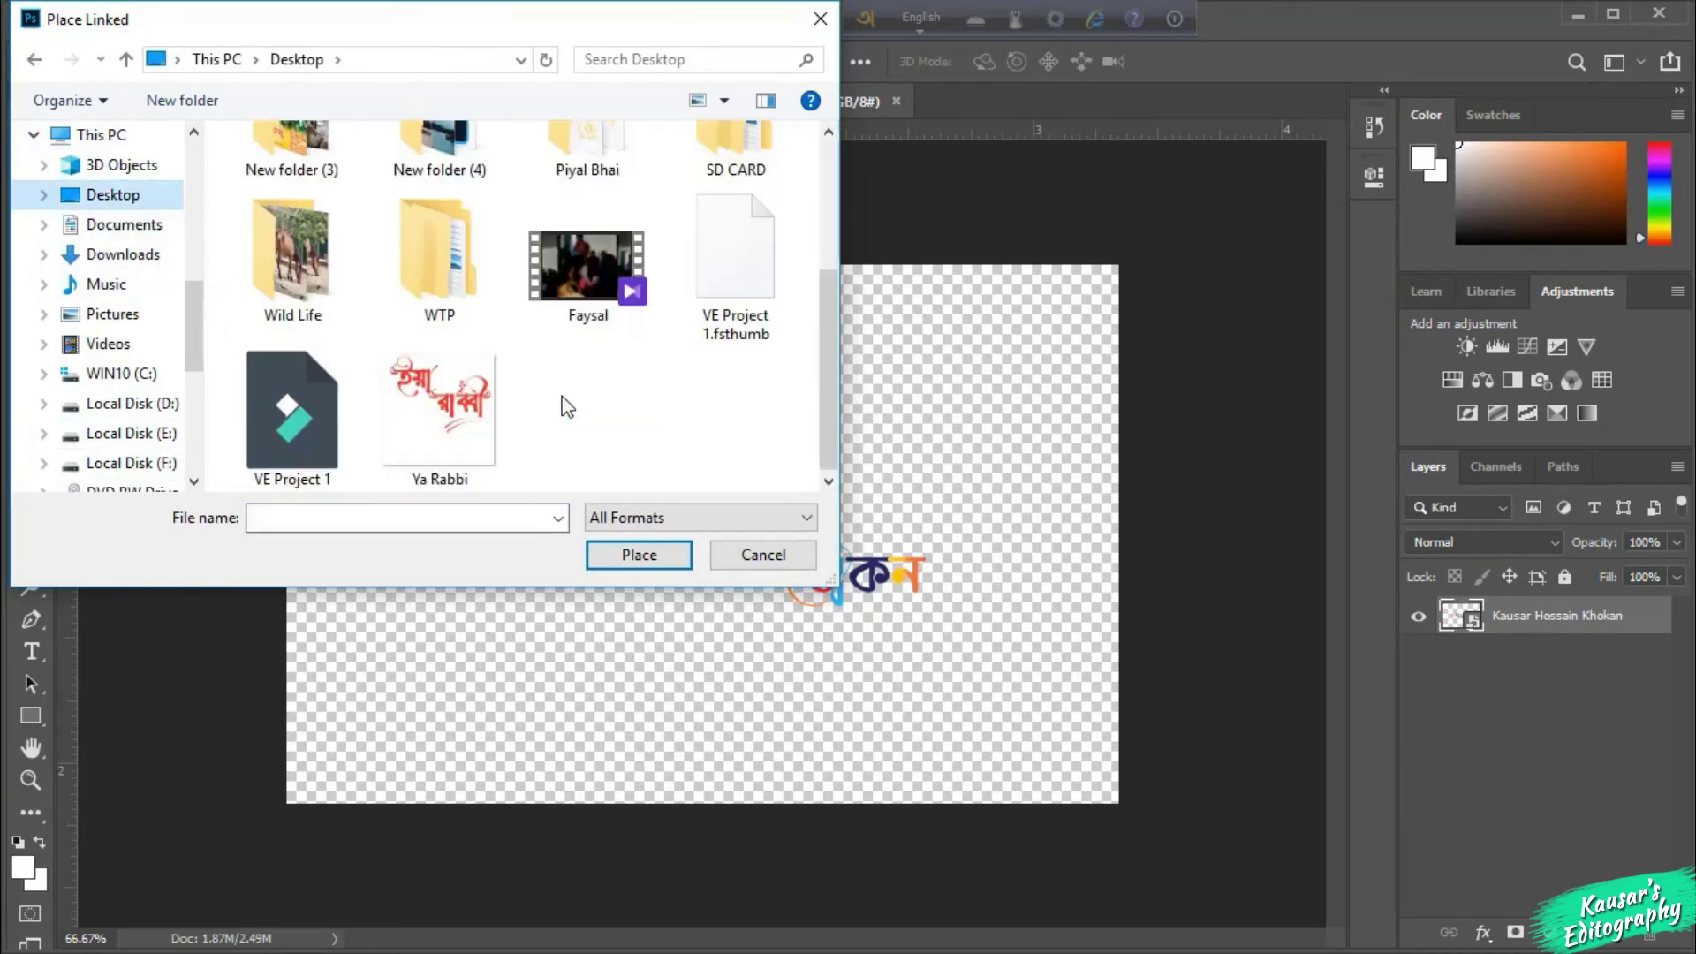
double_click(420, 422)
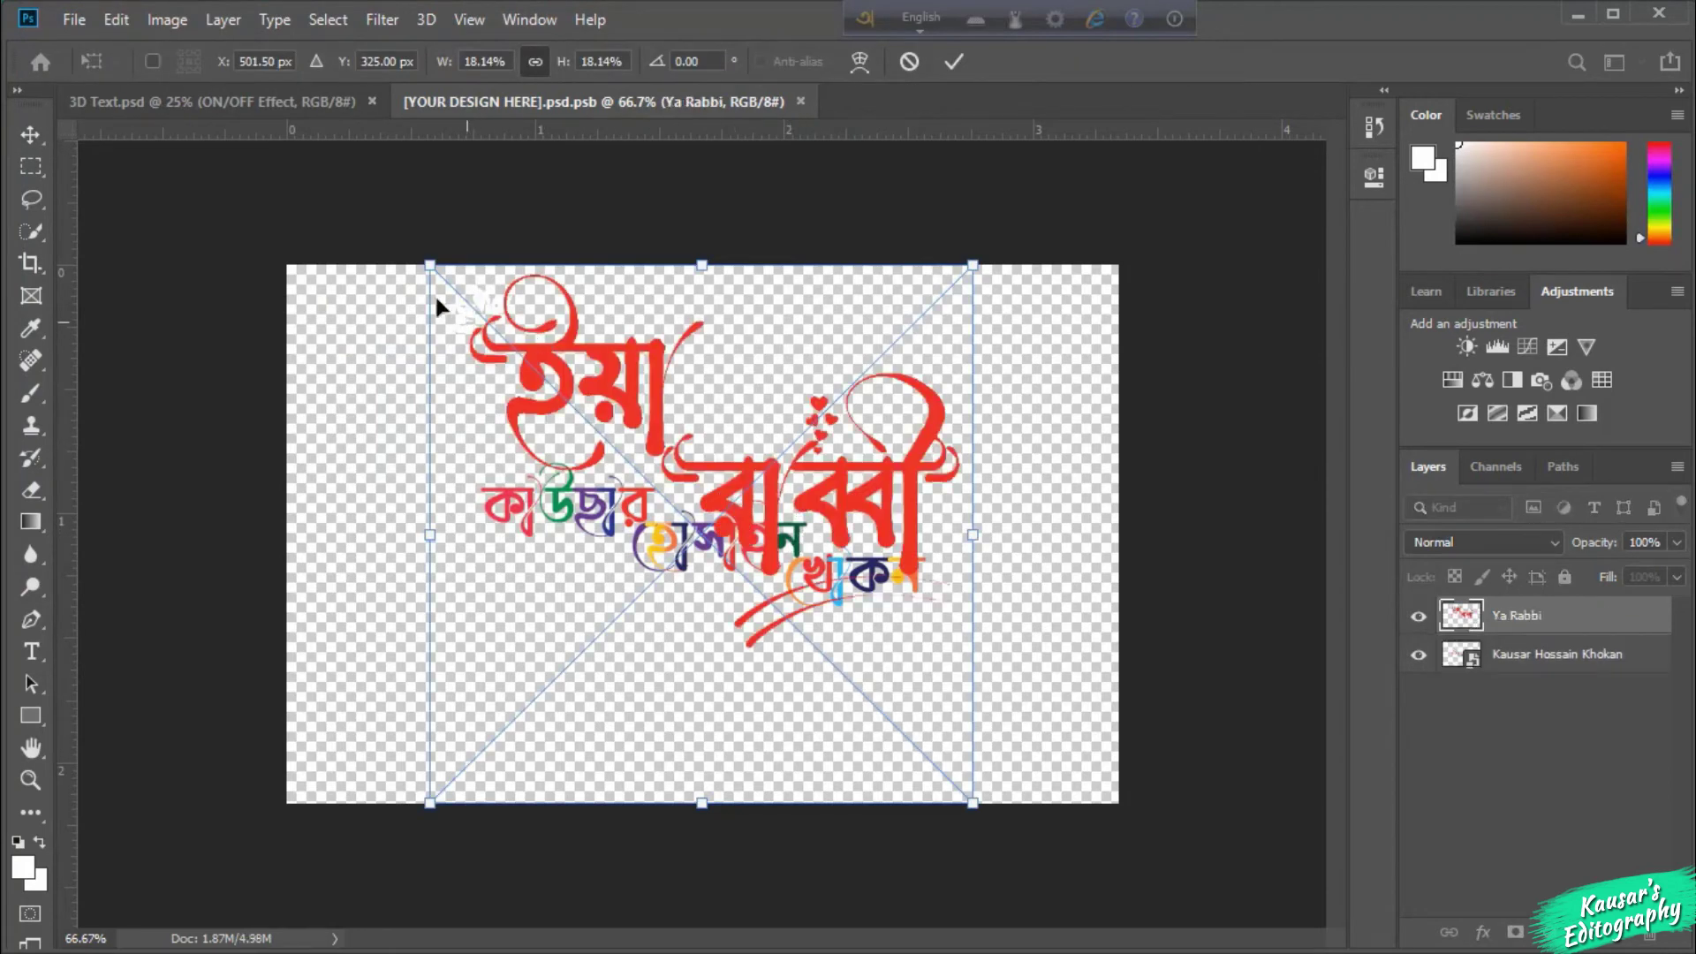
Step: Scale the placed Ya Rabbi artwork to about 14.8%, centre it horizontally on the canvas, and remove the old name layer
drag(428, 264, 523, 499)
drag(827, 604, 682, 589)
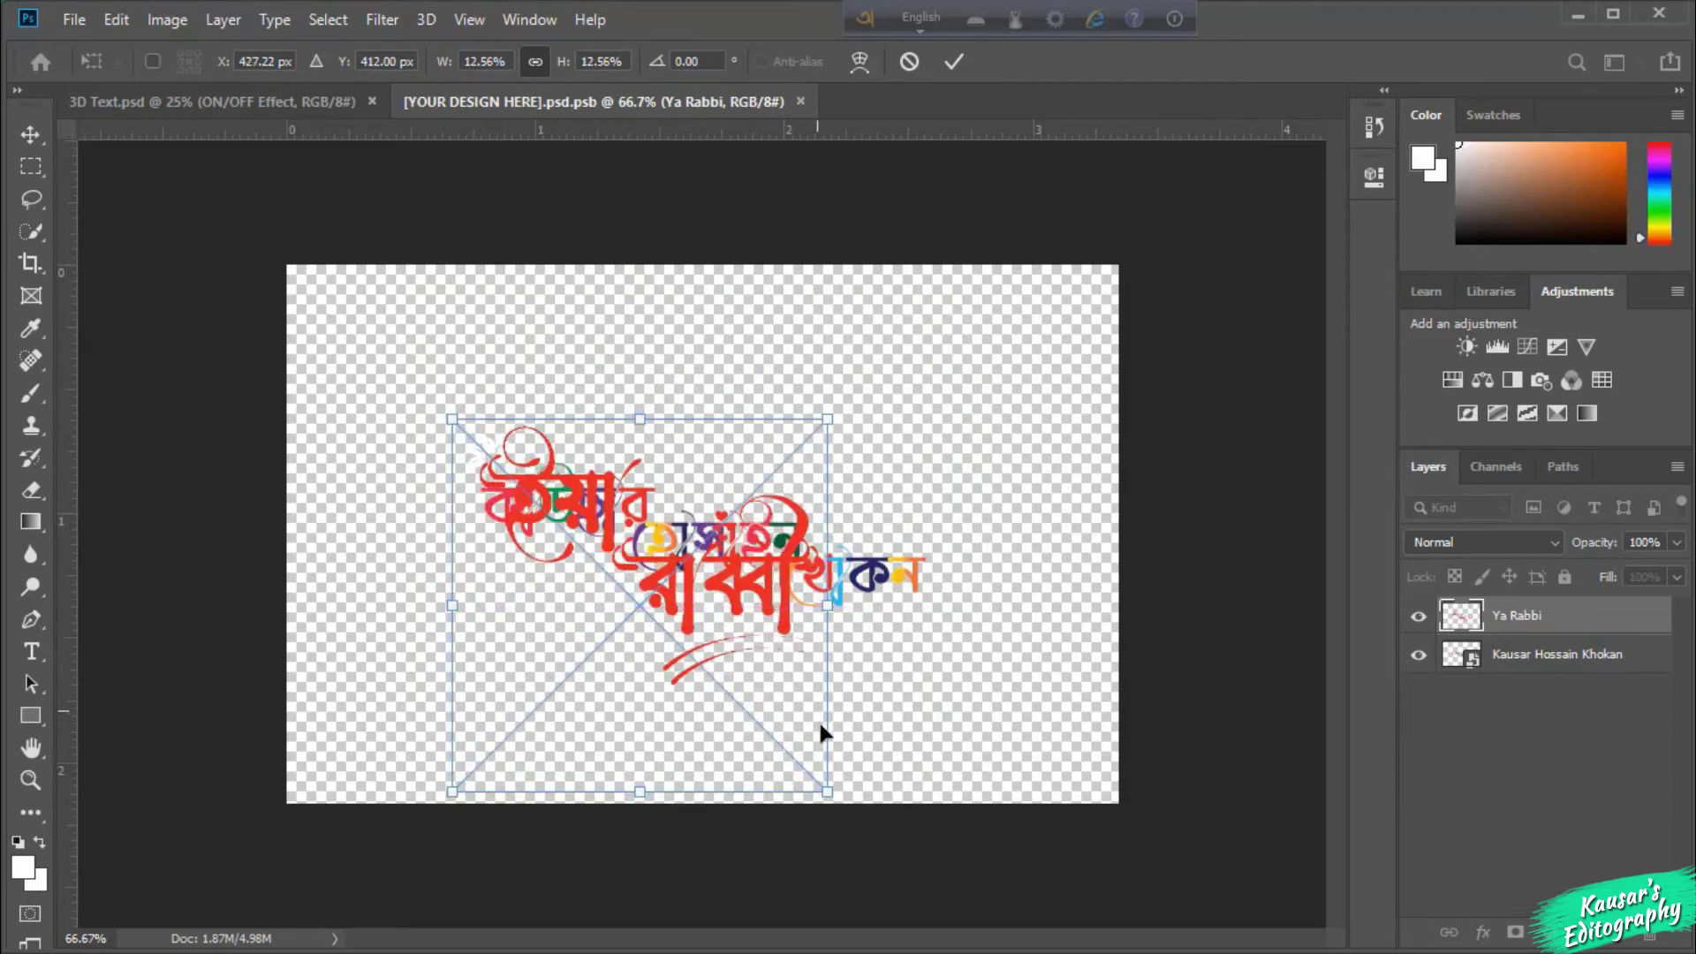
drag(827, 788, 955, 792)
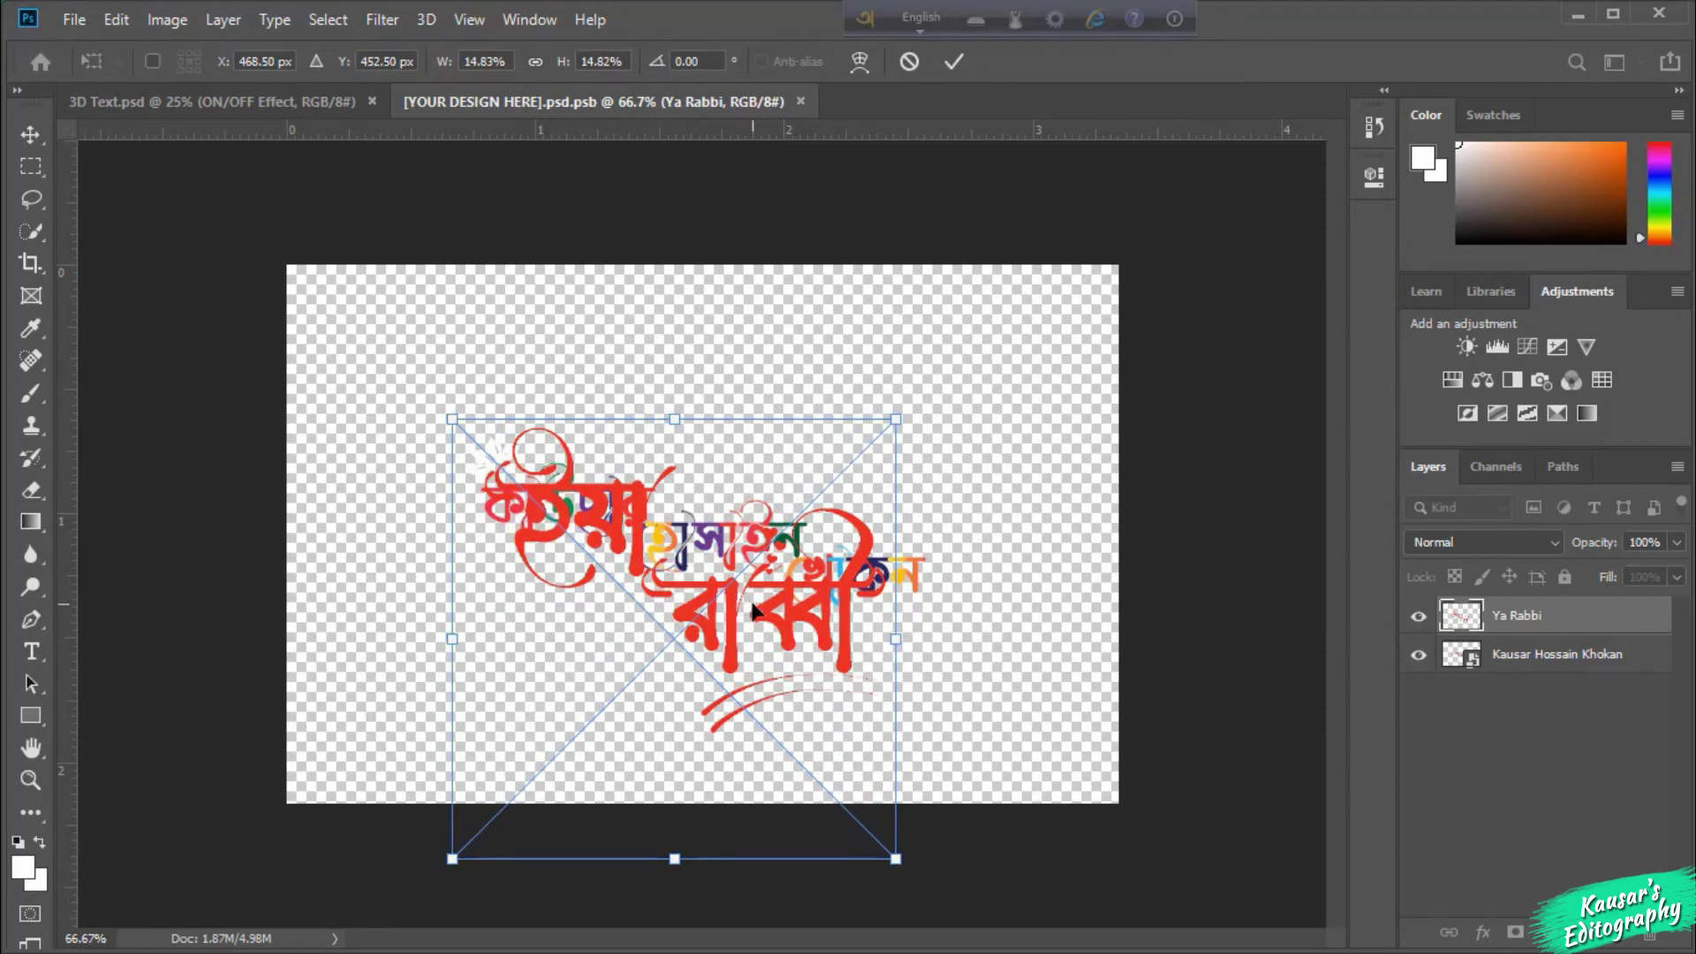
drag(749, 608, 759, 543)
key(Return)
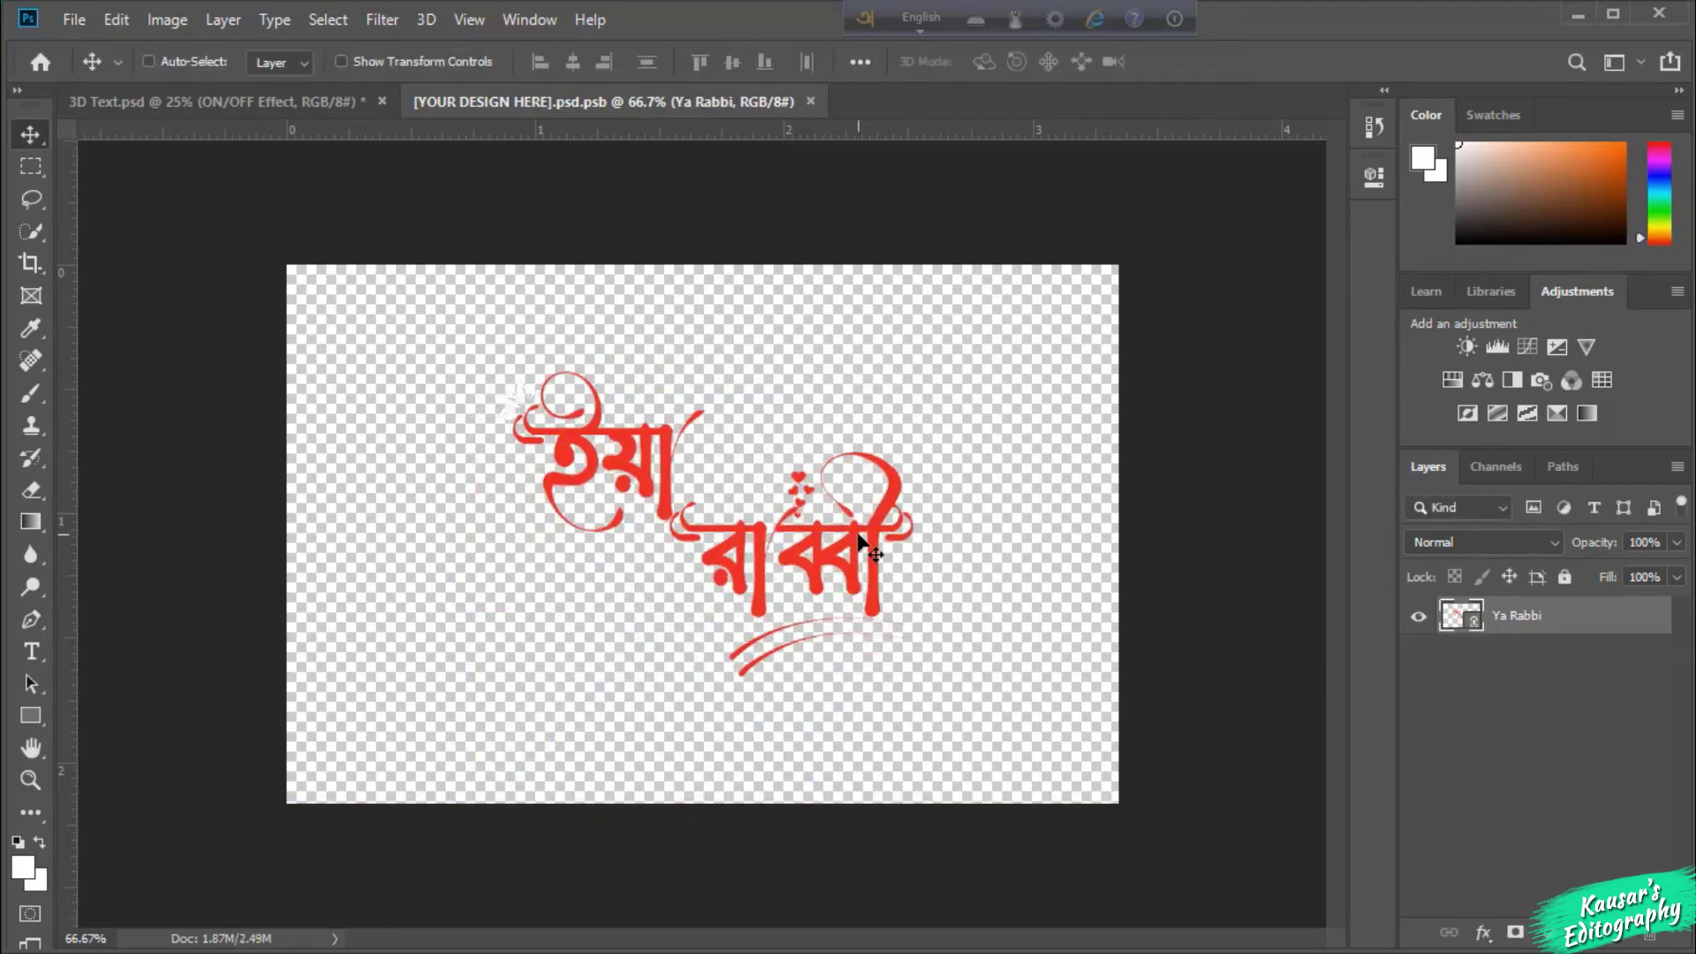
Step: Enlarge the Ya Rabbi artwork to about 19.7%, recentre it horizontally, and save and close the smart object
key(ctrl+t)
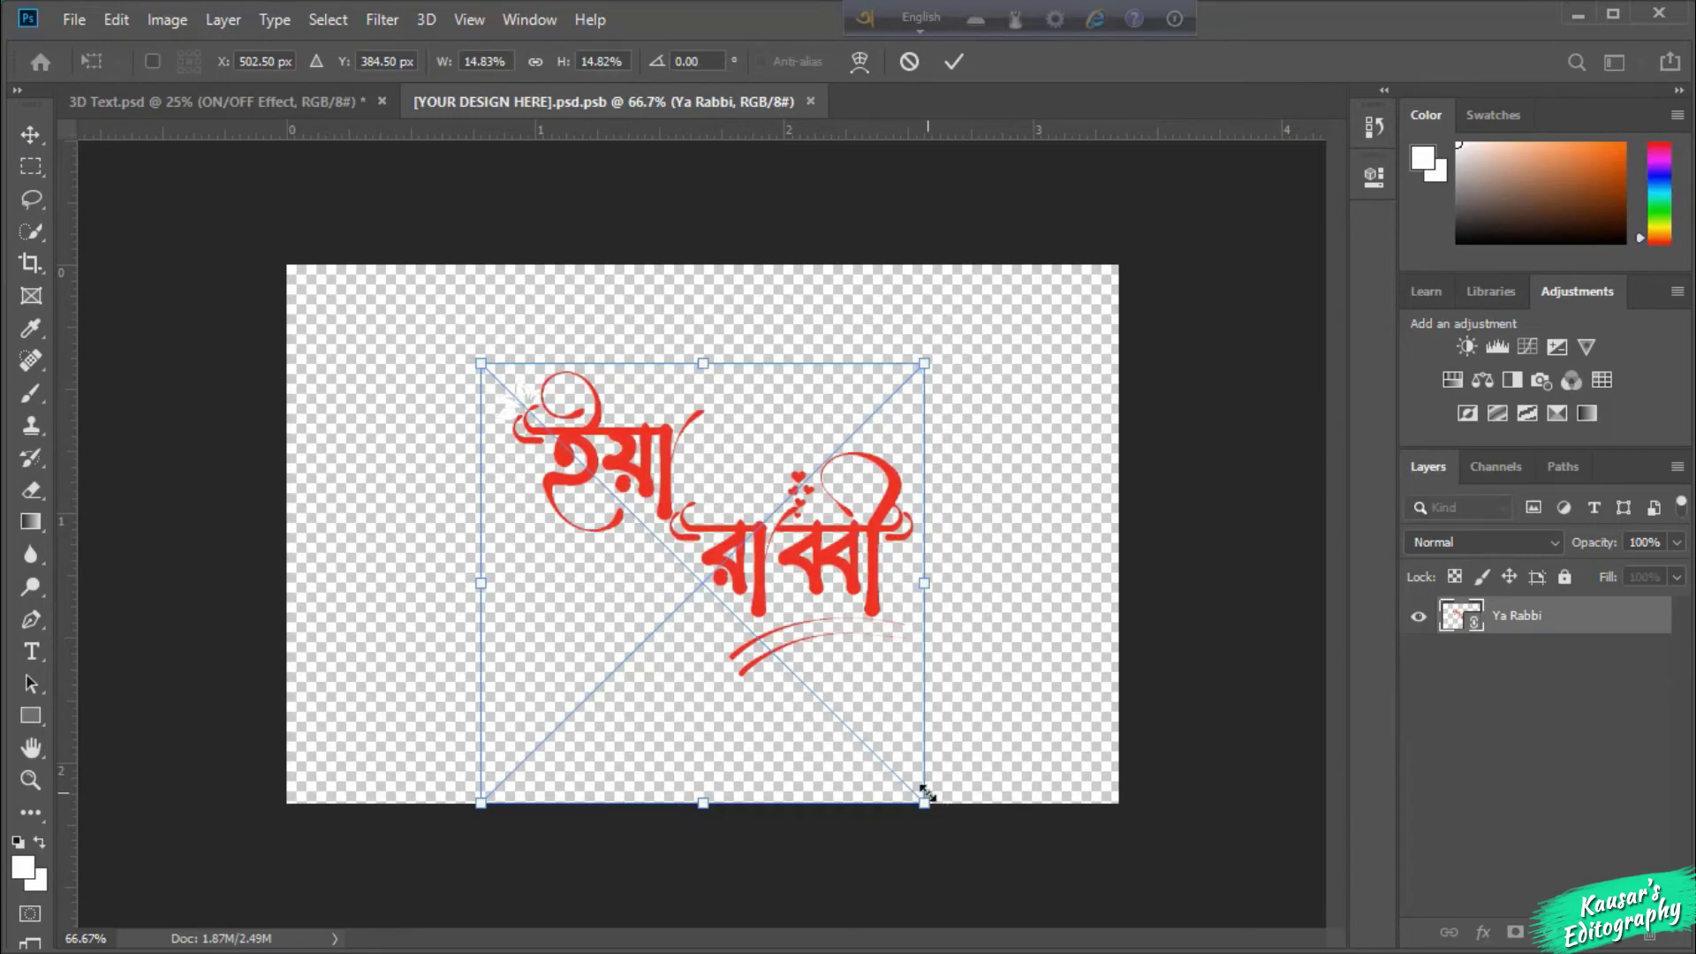
drag(926, 809, 1070, 944)
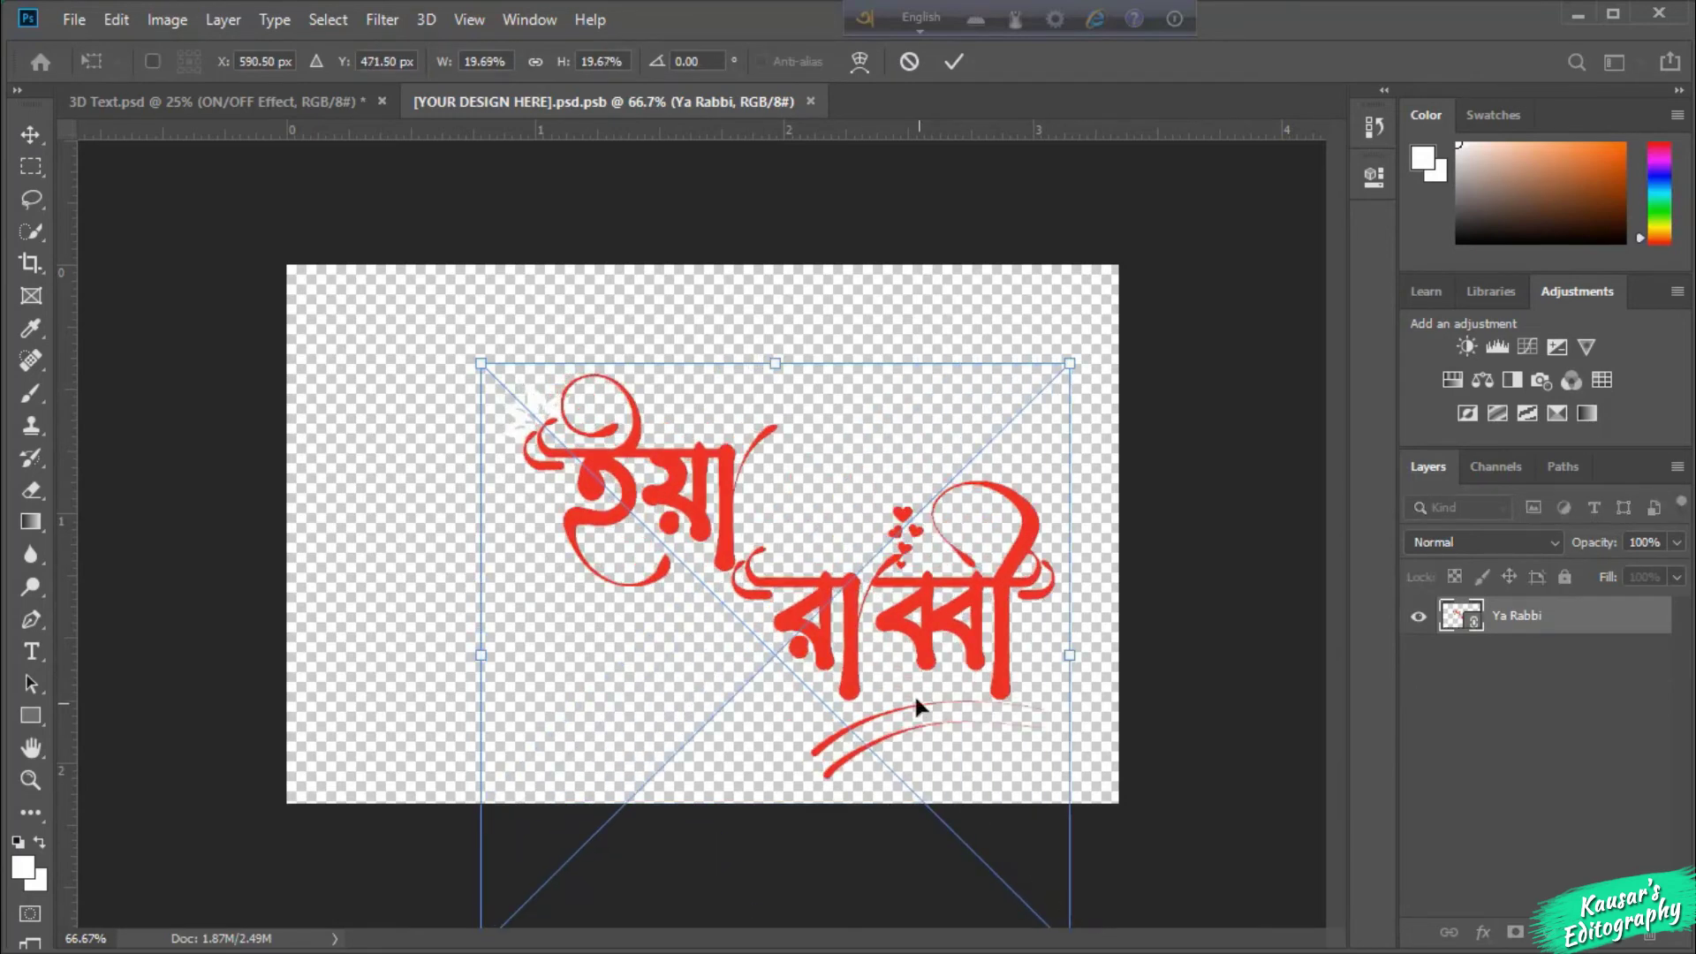
drag(842, 658, 766, 595)
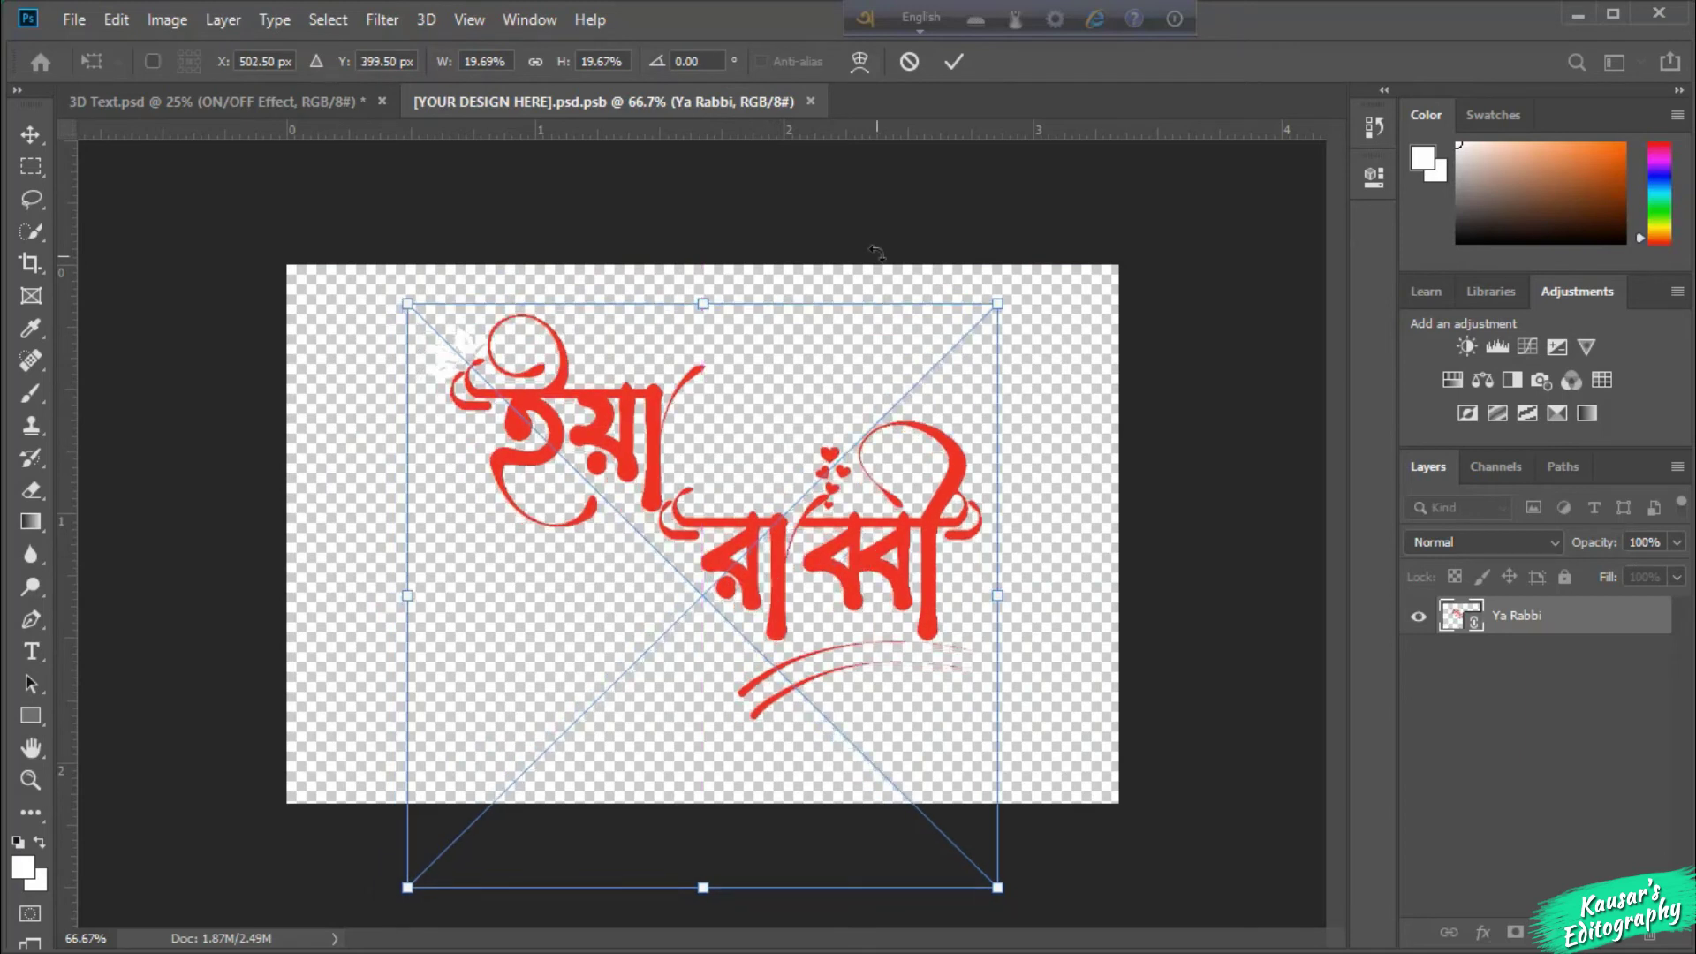
click(953, 61)
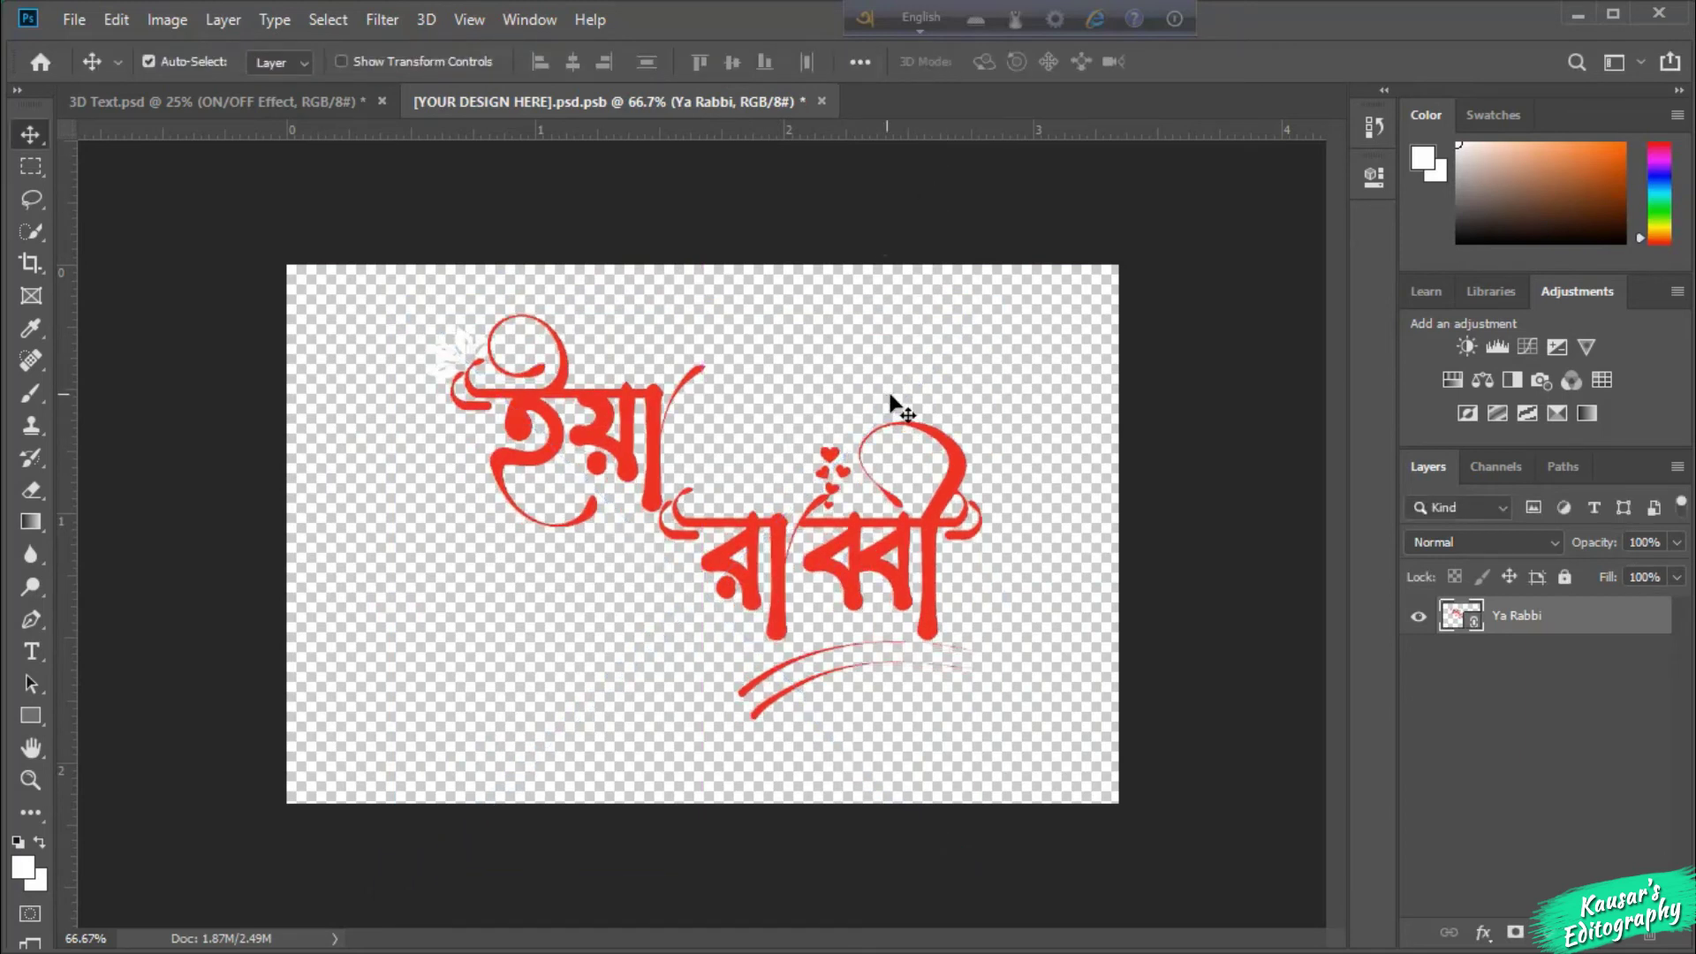
click(822, 102)
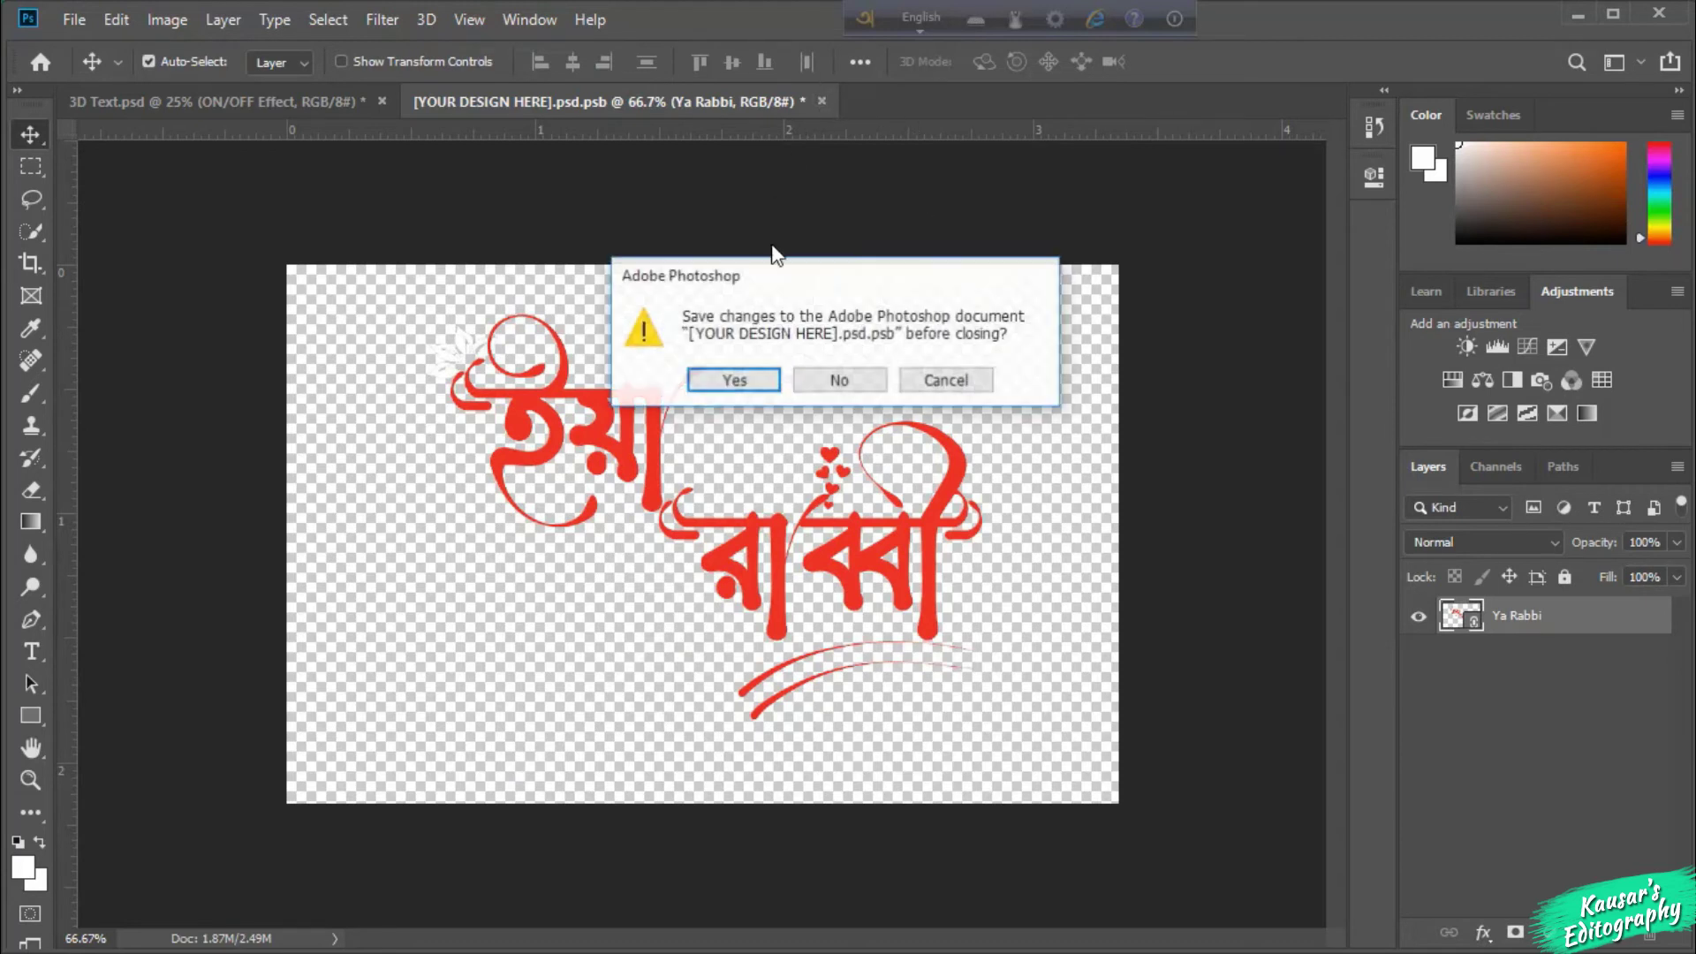
click(748, 395)
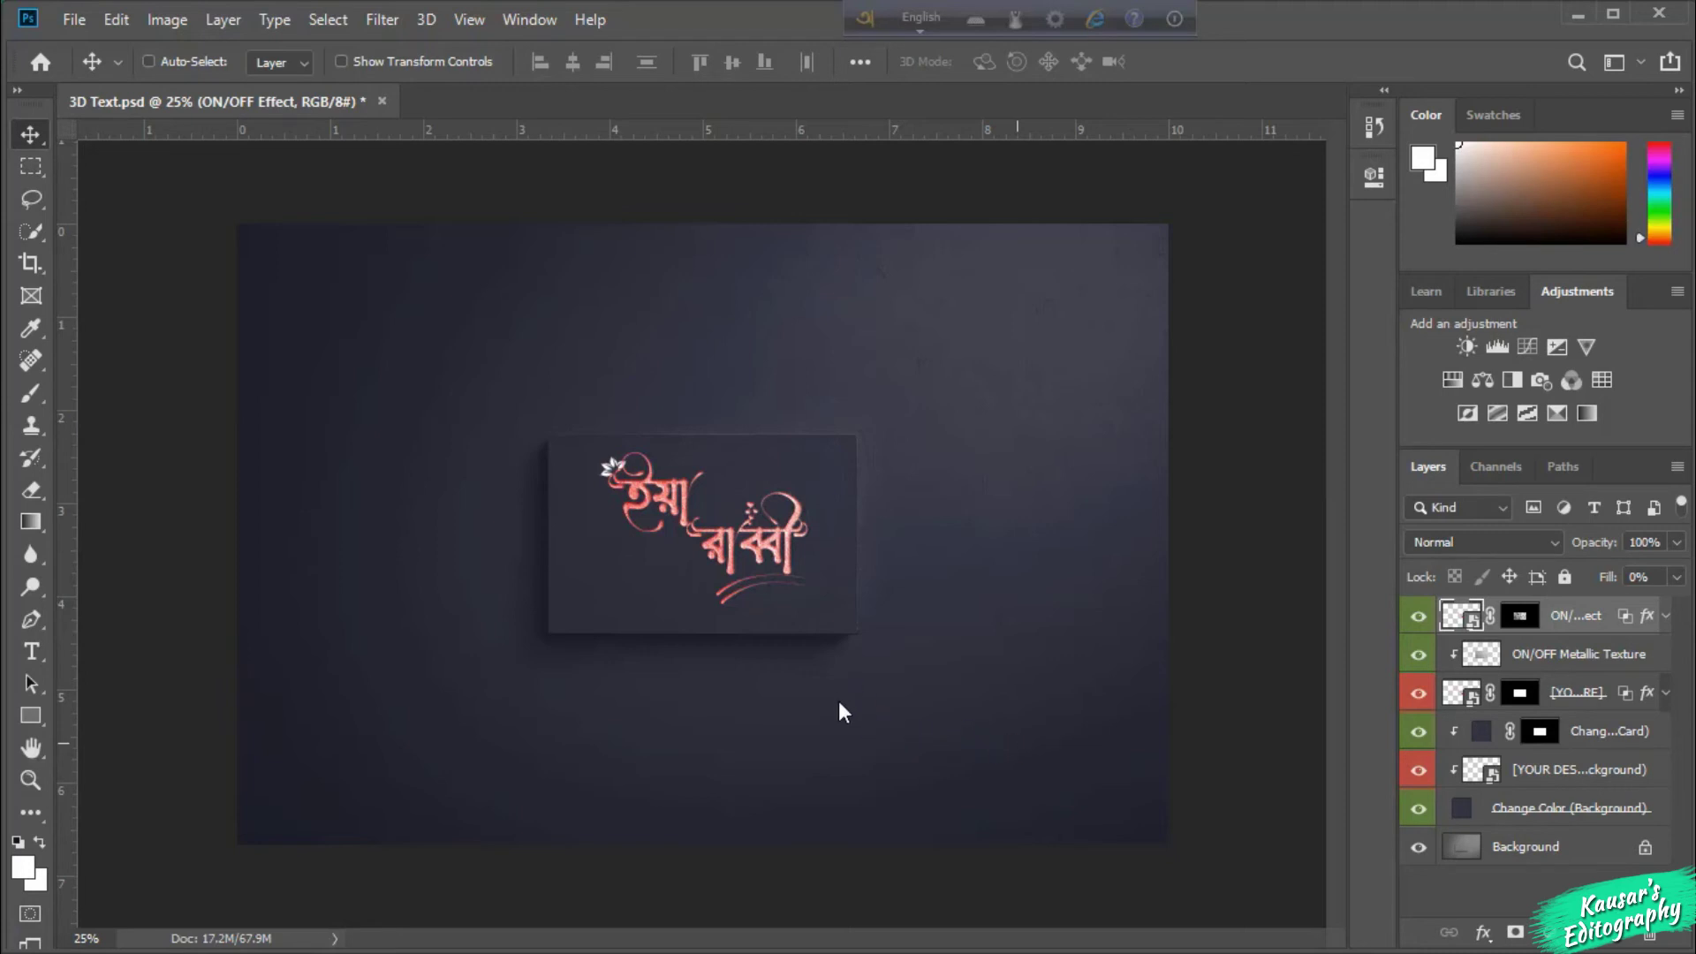
Step: Save the 3D Text mockup to the Desktop as a JPEG named Ya Rabbi at quality 12 and minimize Photoshop
key(ctrl+shift+s)
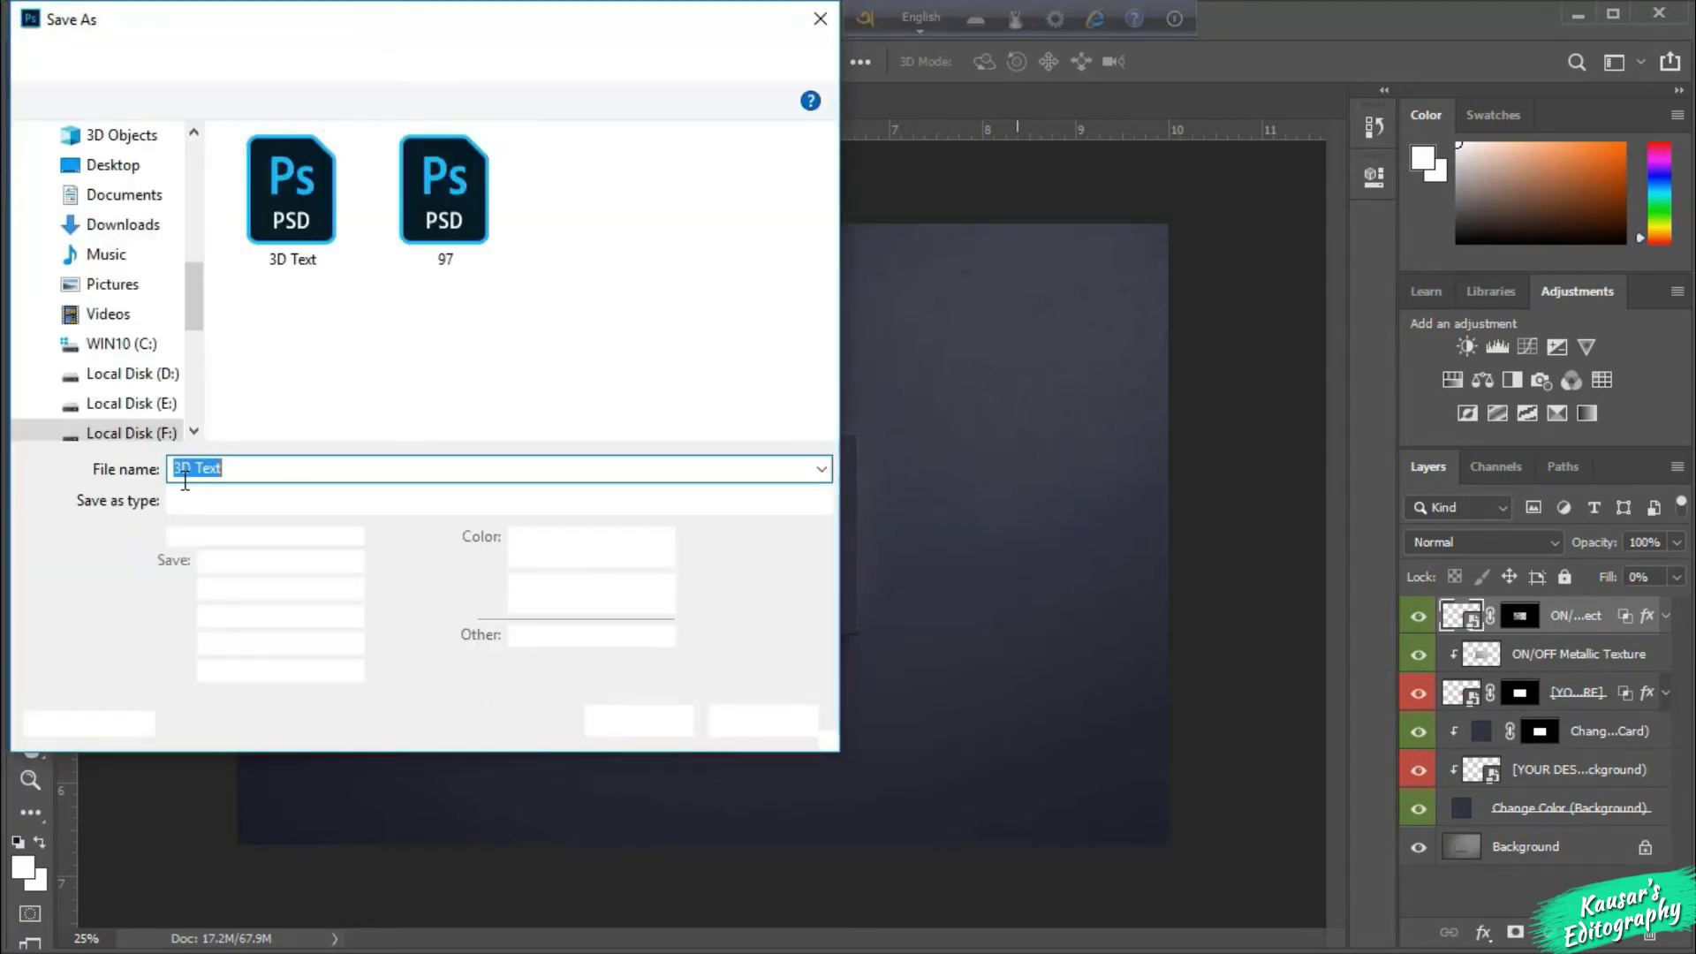
click(134, 175)
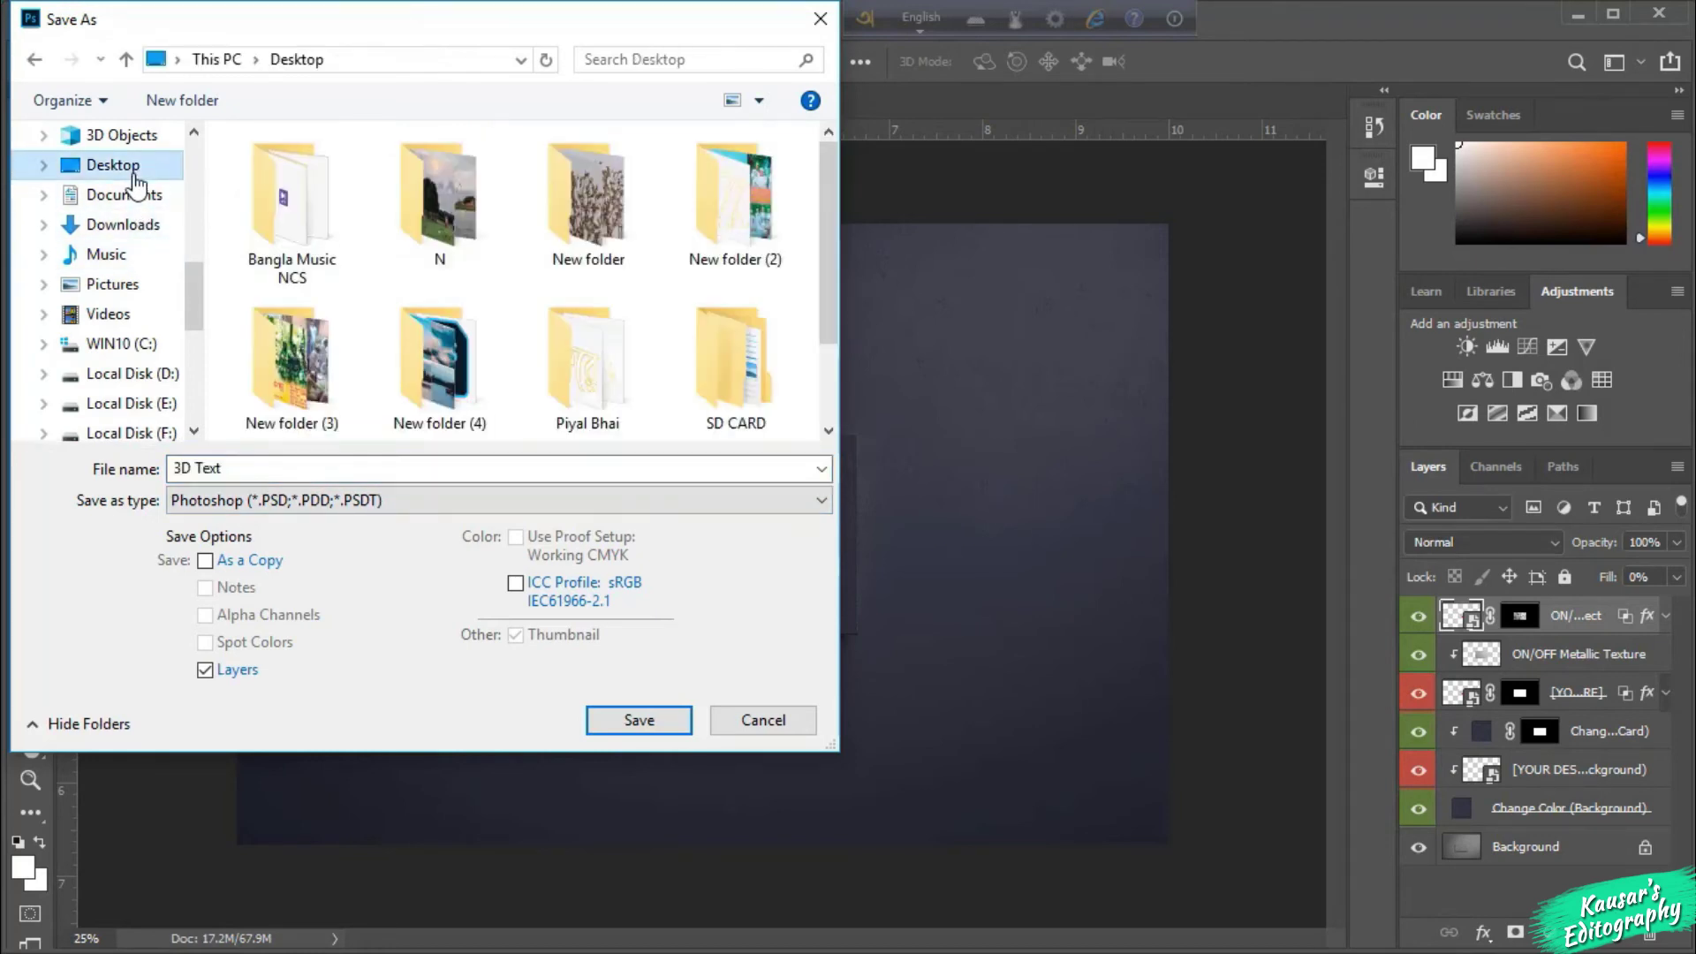
click(360, 479)
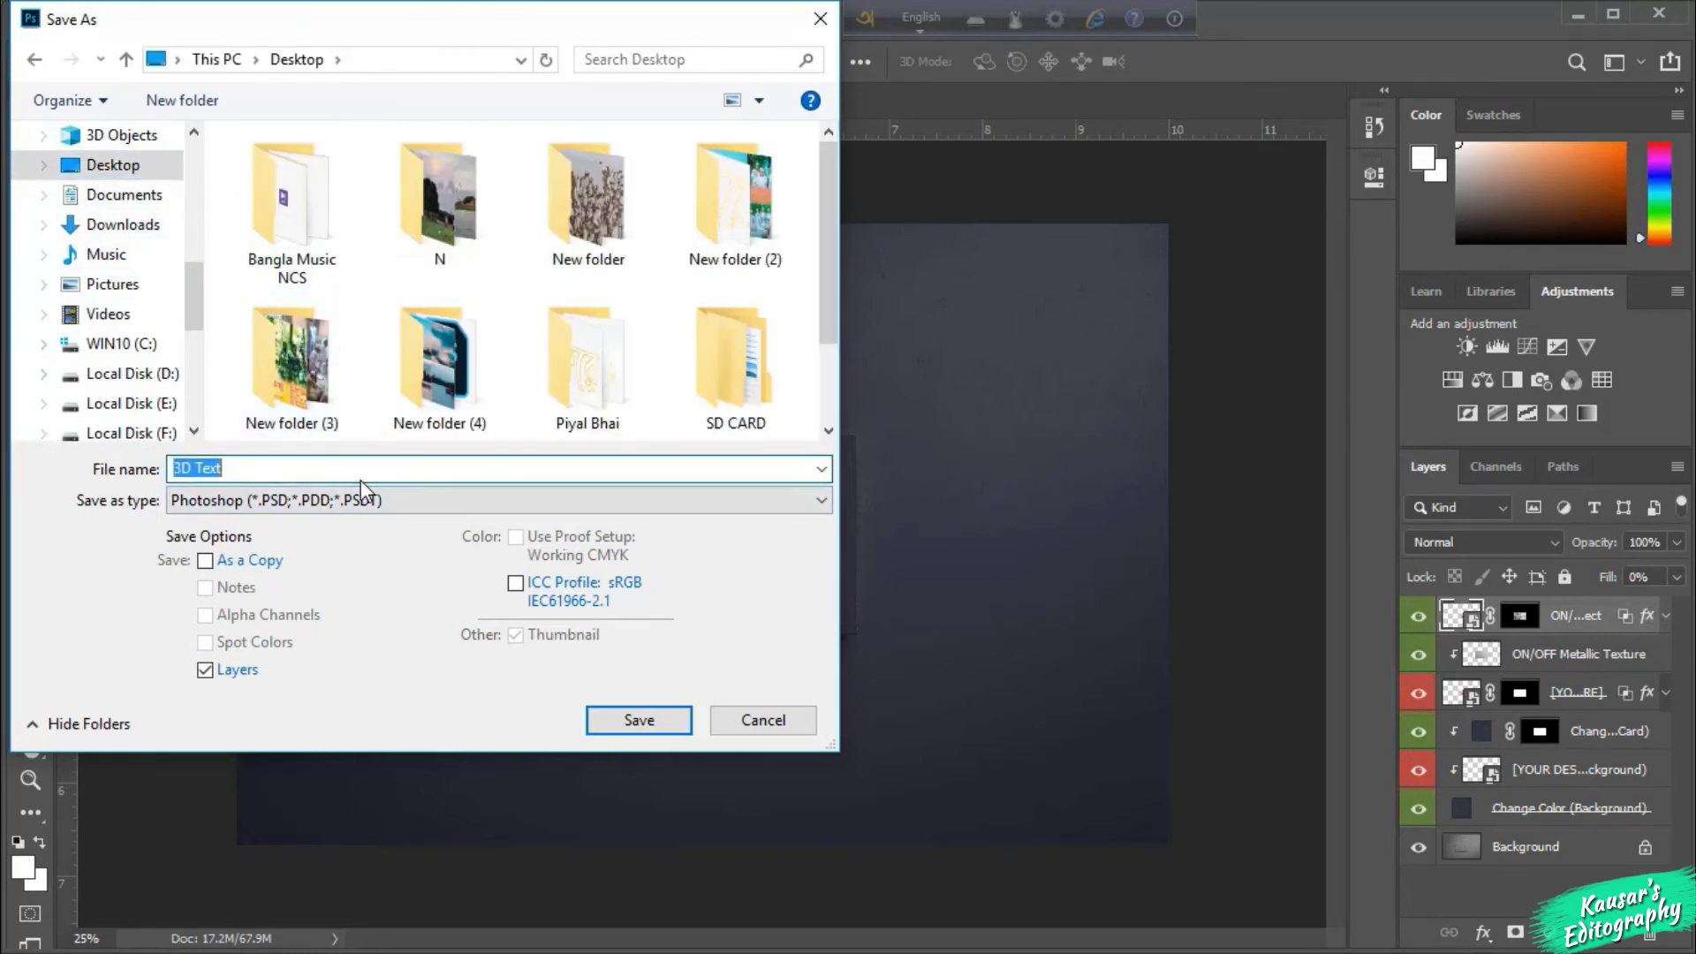
key(BackSpace)
text(Ya Rabb)
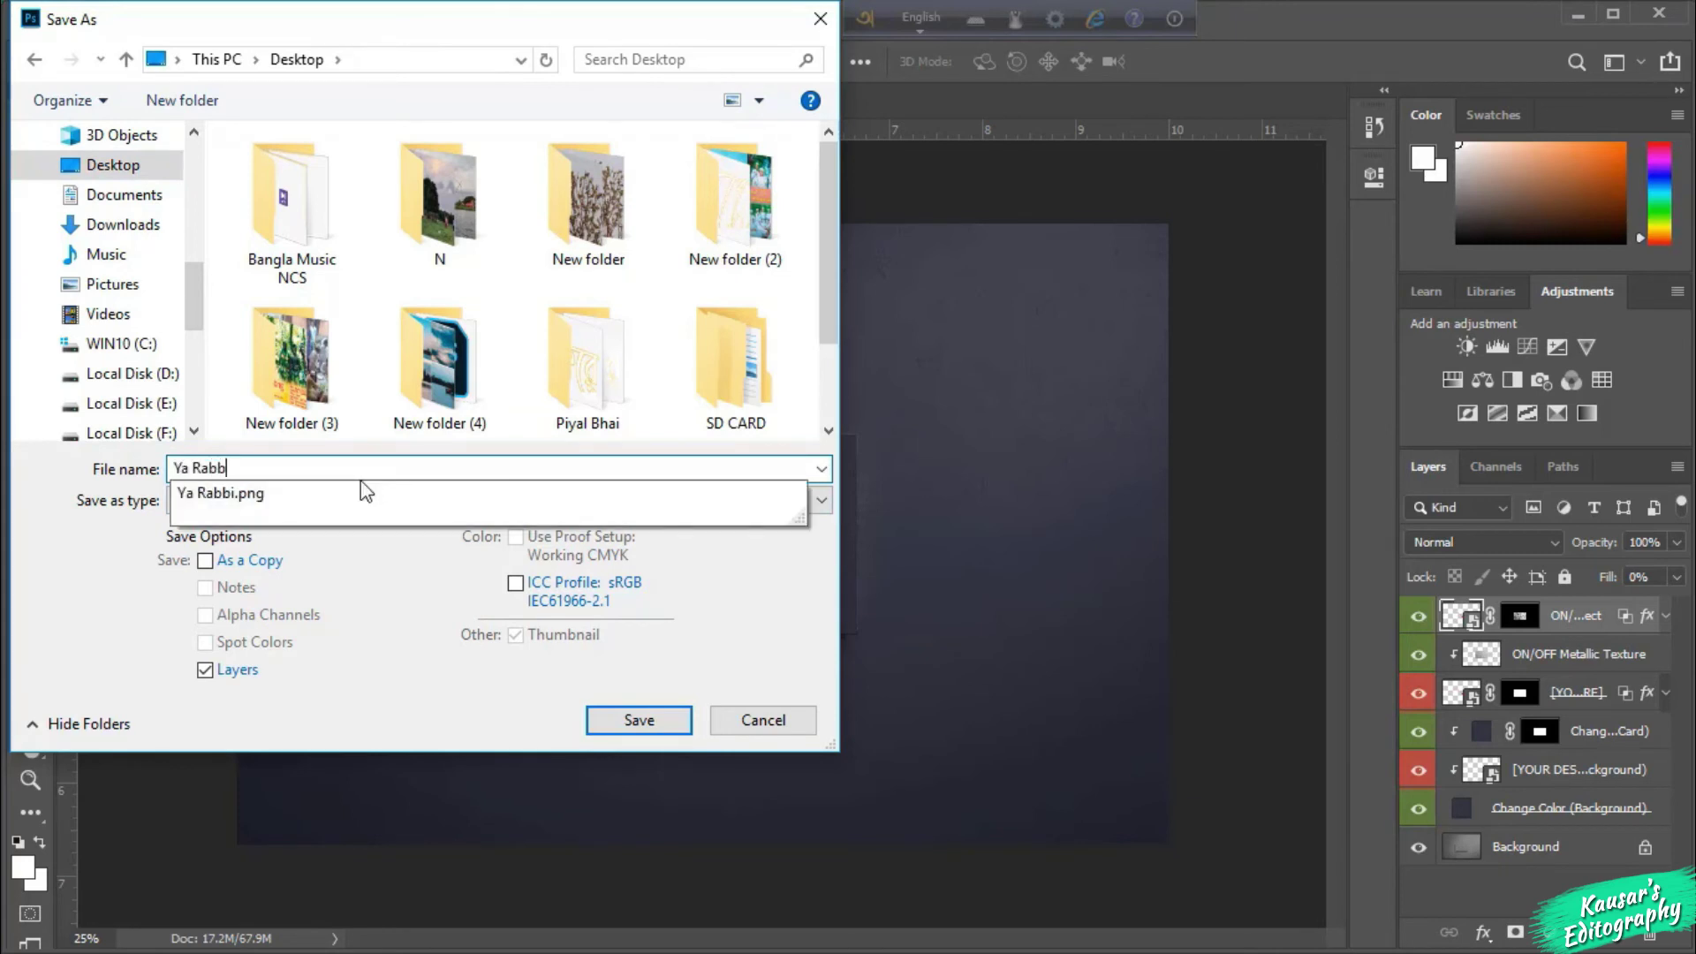
text(i)
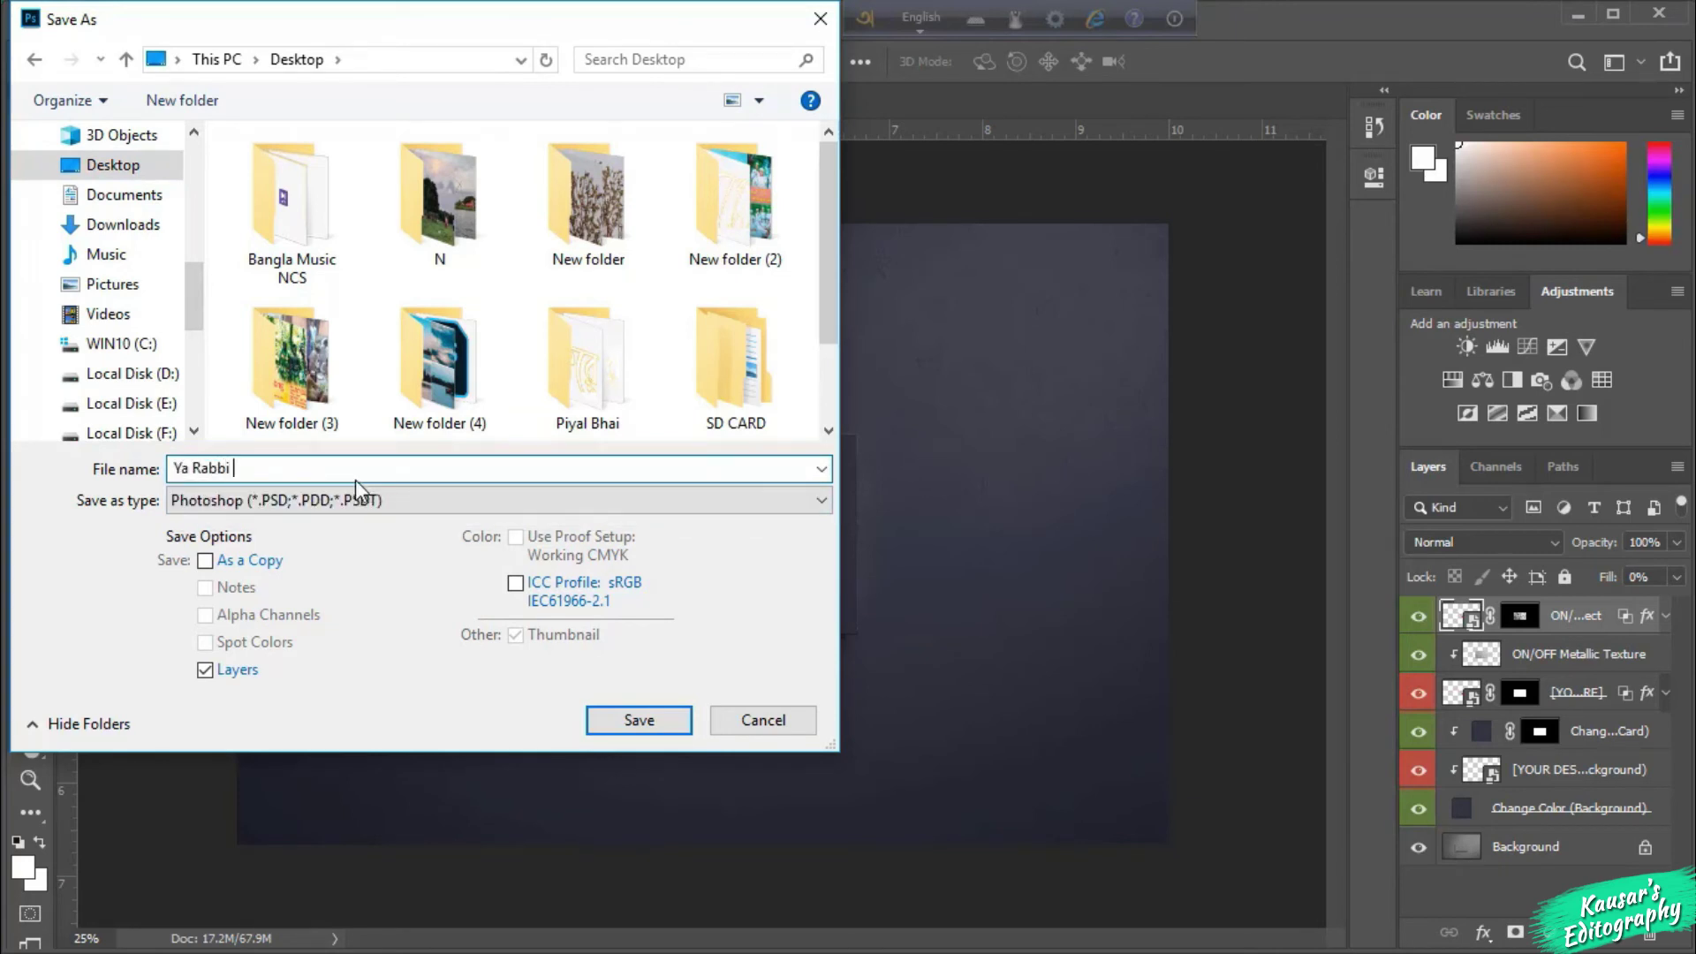
click(359, 500)
click(348, 694)
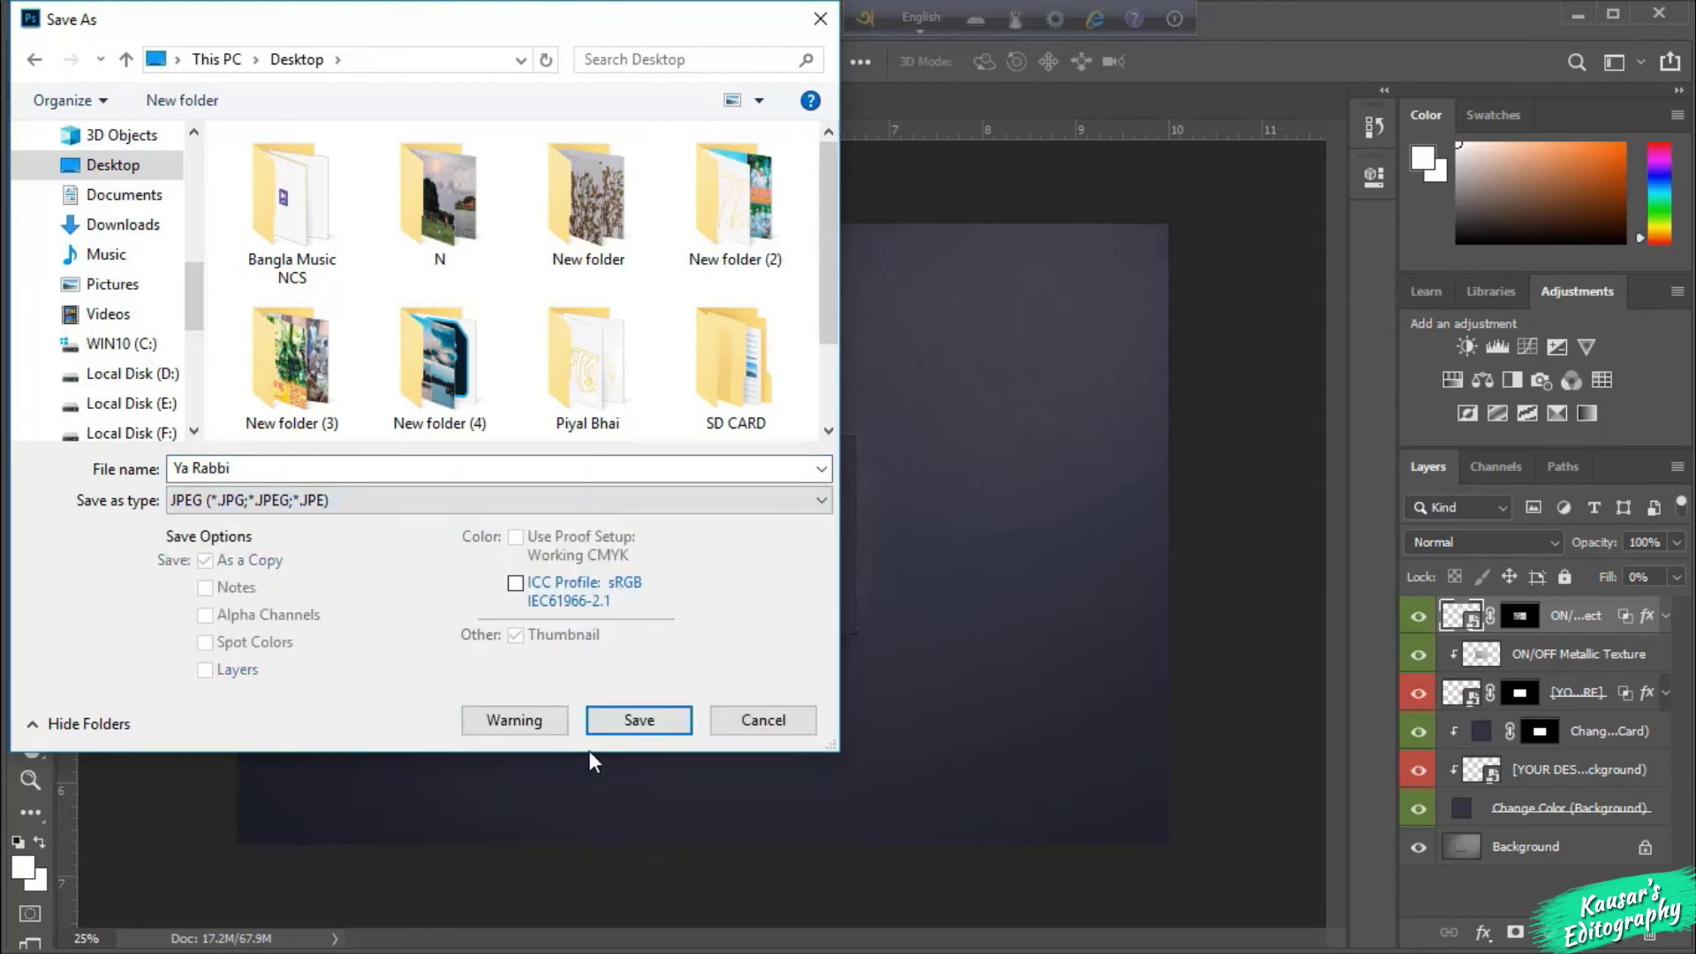
click(608, 714)
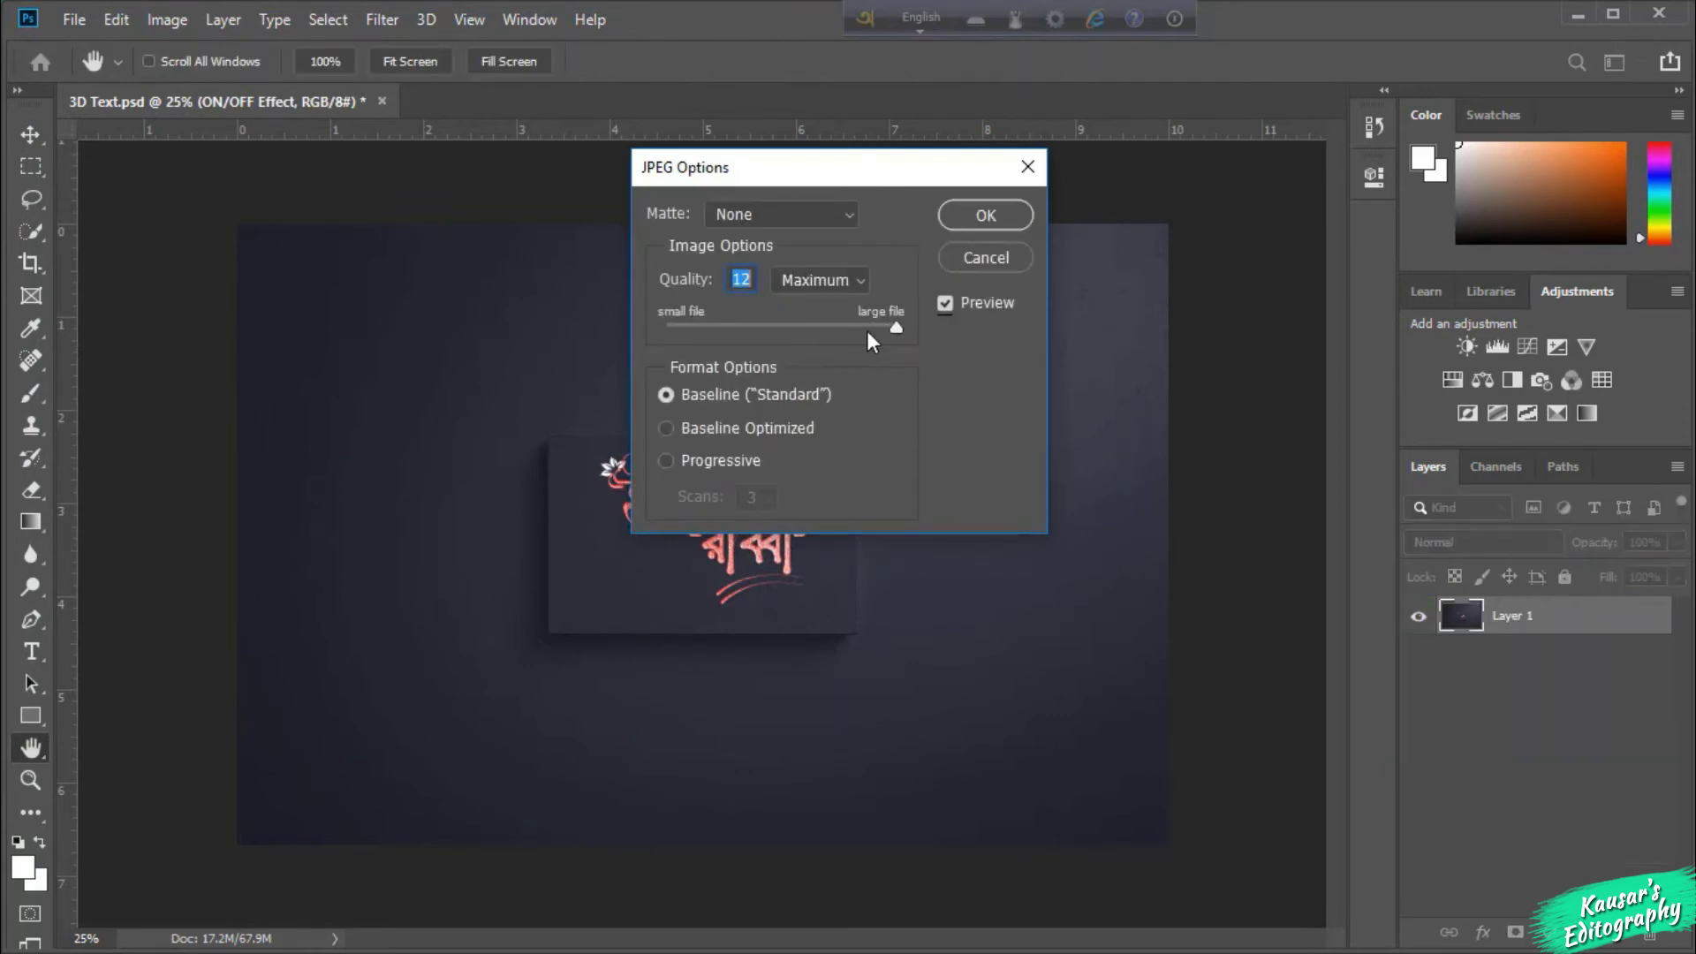
click(984, 226)
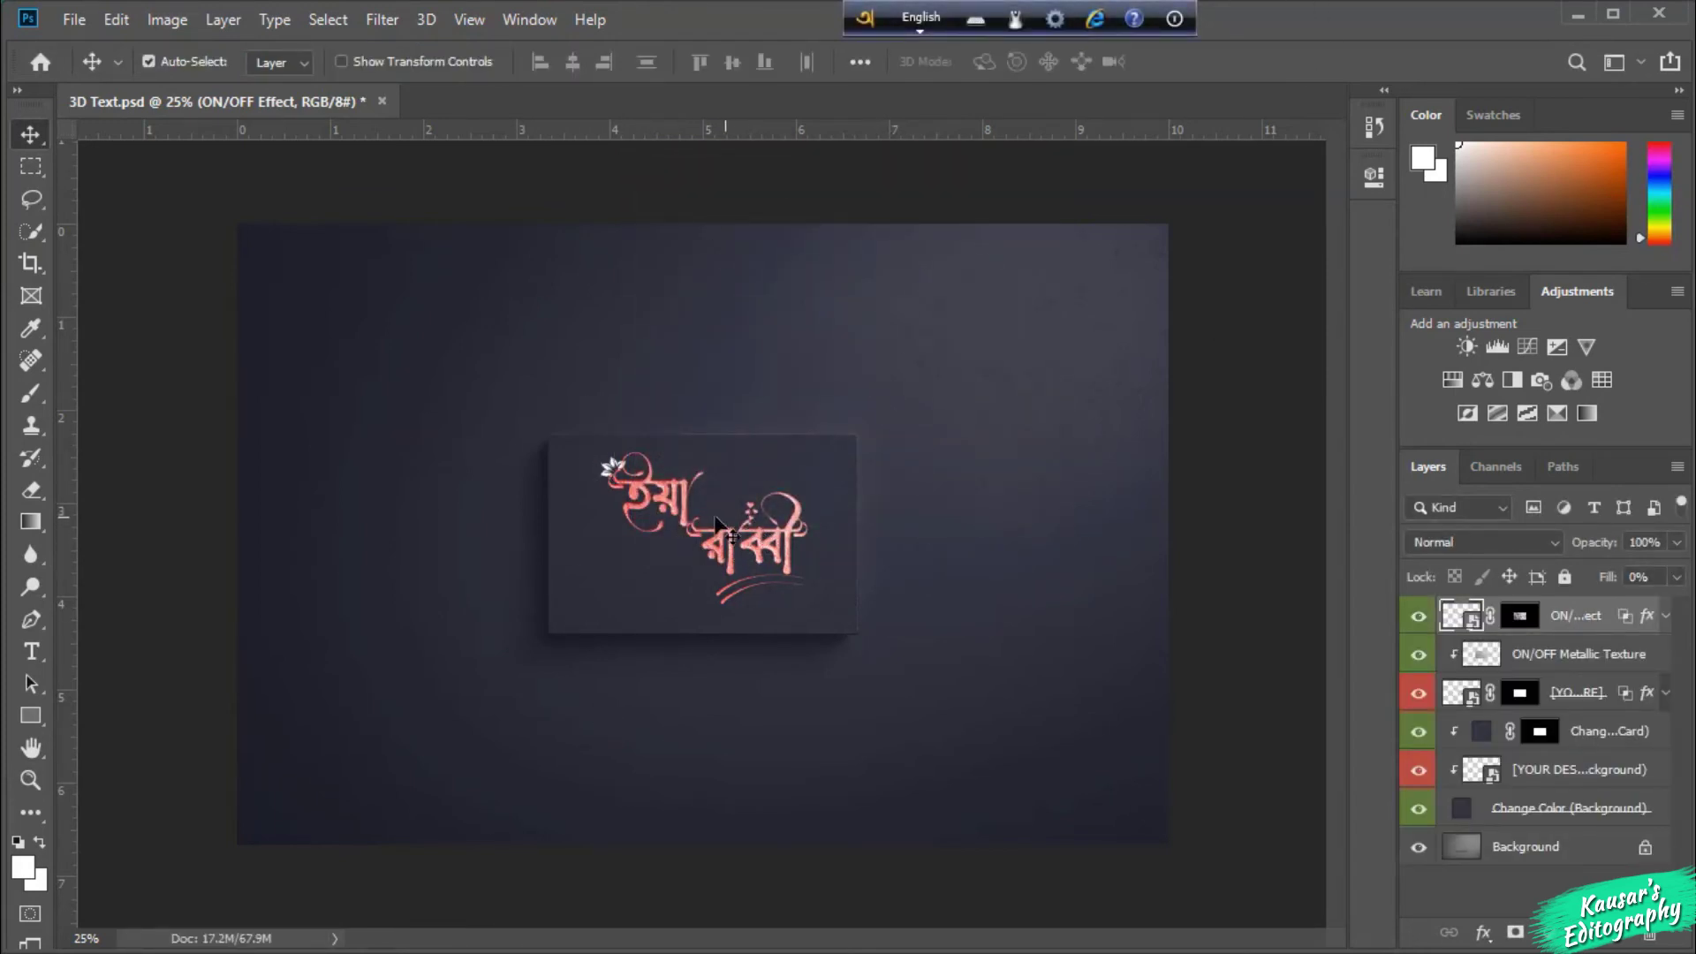
click(1579, 12)
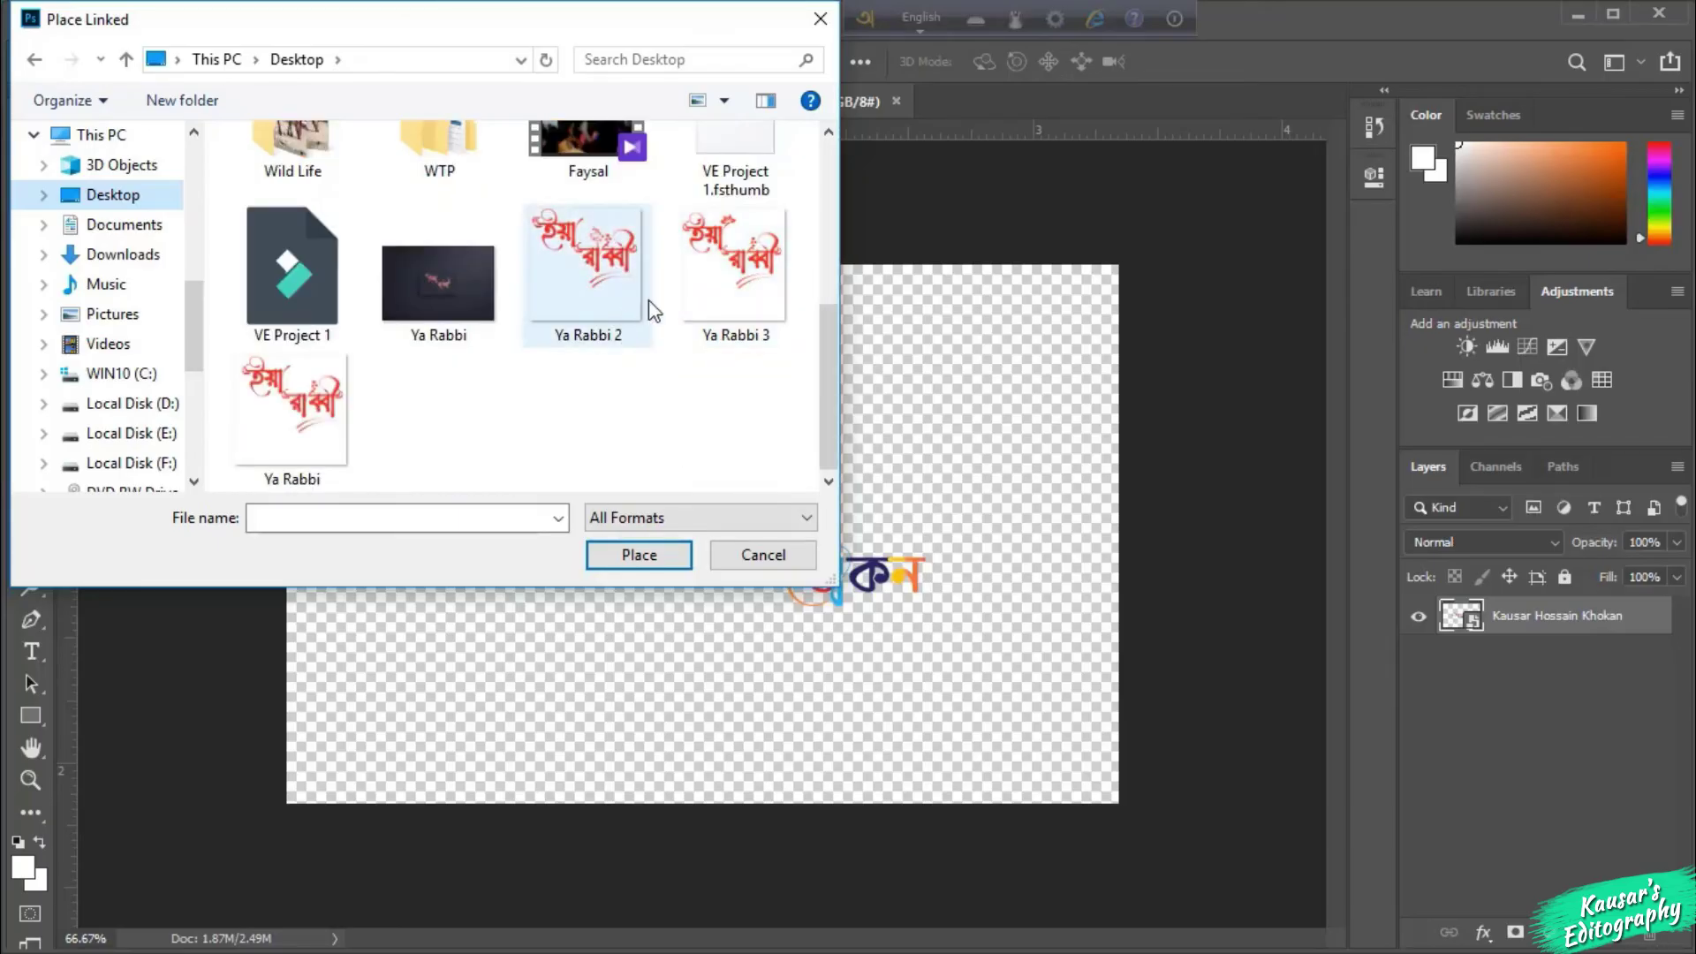
Step: Place the linked file Ya Rabbi 3 in the mockup's smart object, shift it slightly lower, and delete the old name layer
double_click(727, 280)
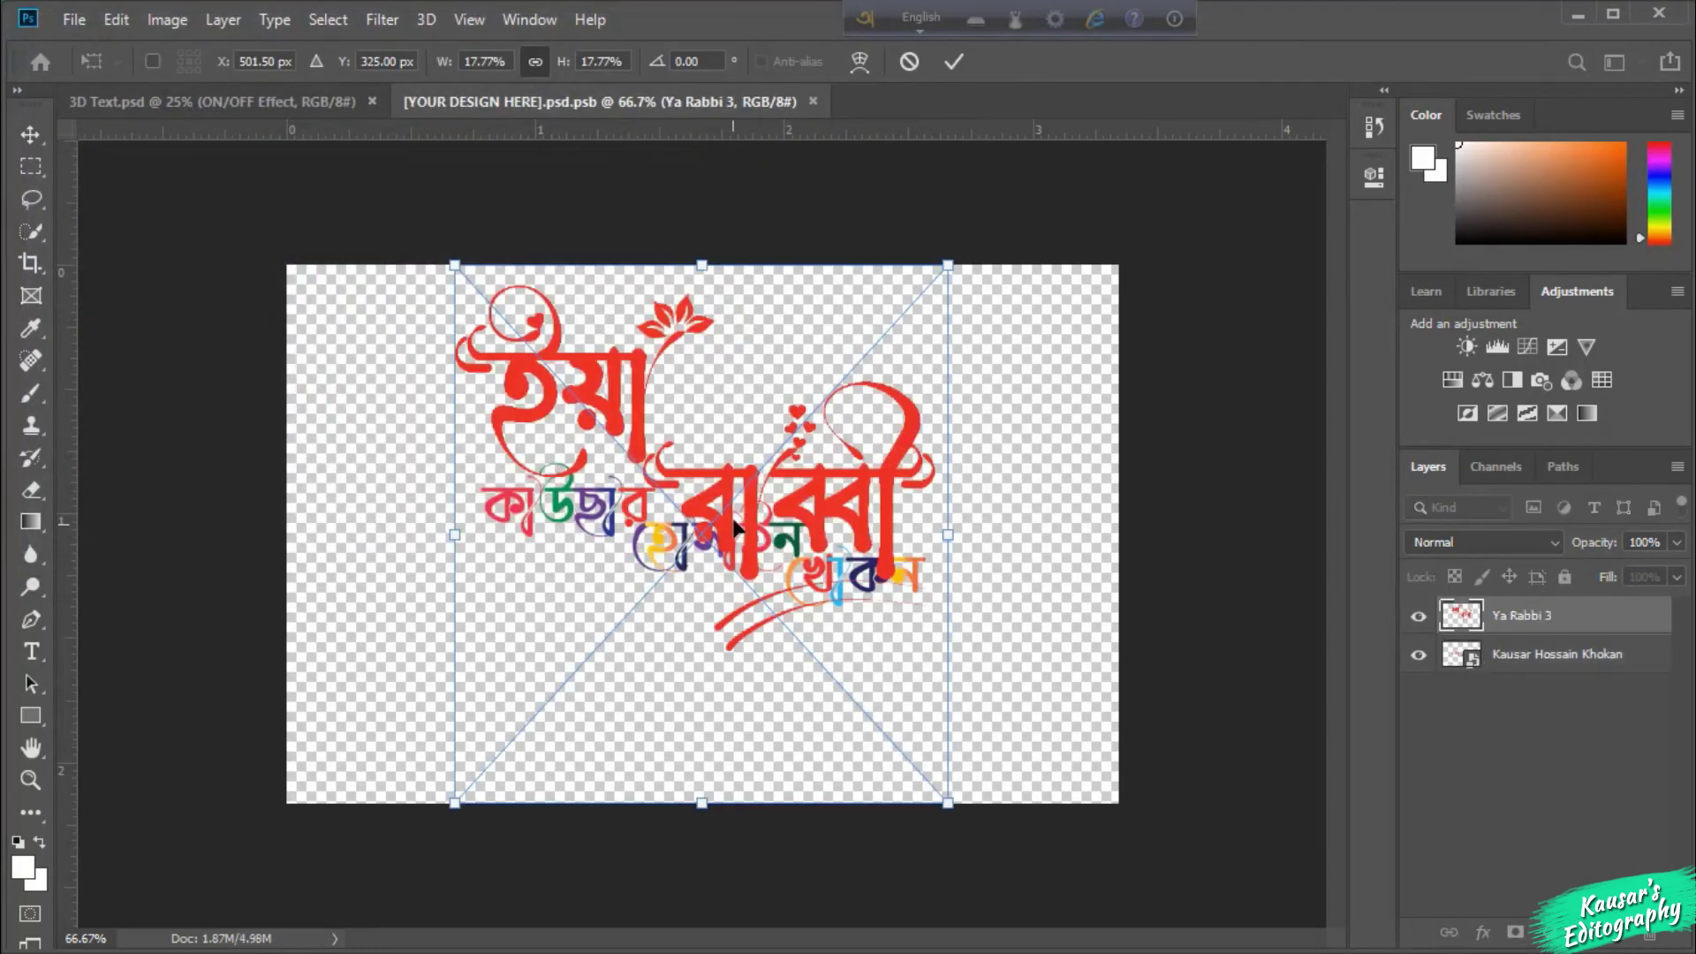
mouse_move(713, 536)
mouse_down()
mouse_move(711, 616)
mouse_move(706, 544)
mouse_up()
click(1550, 668)
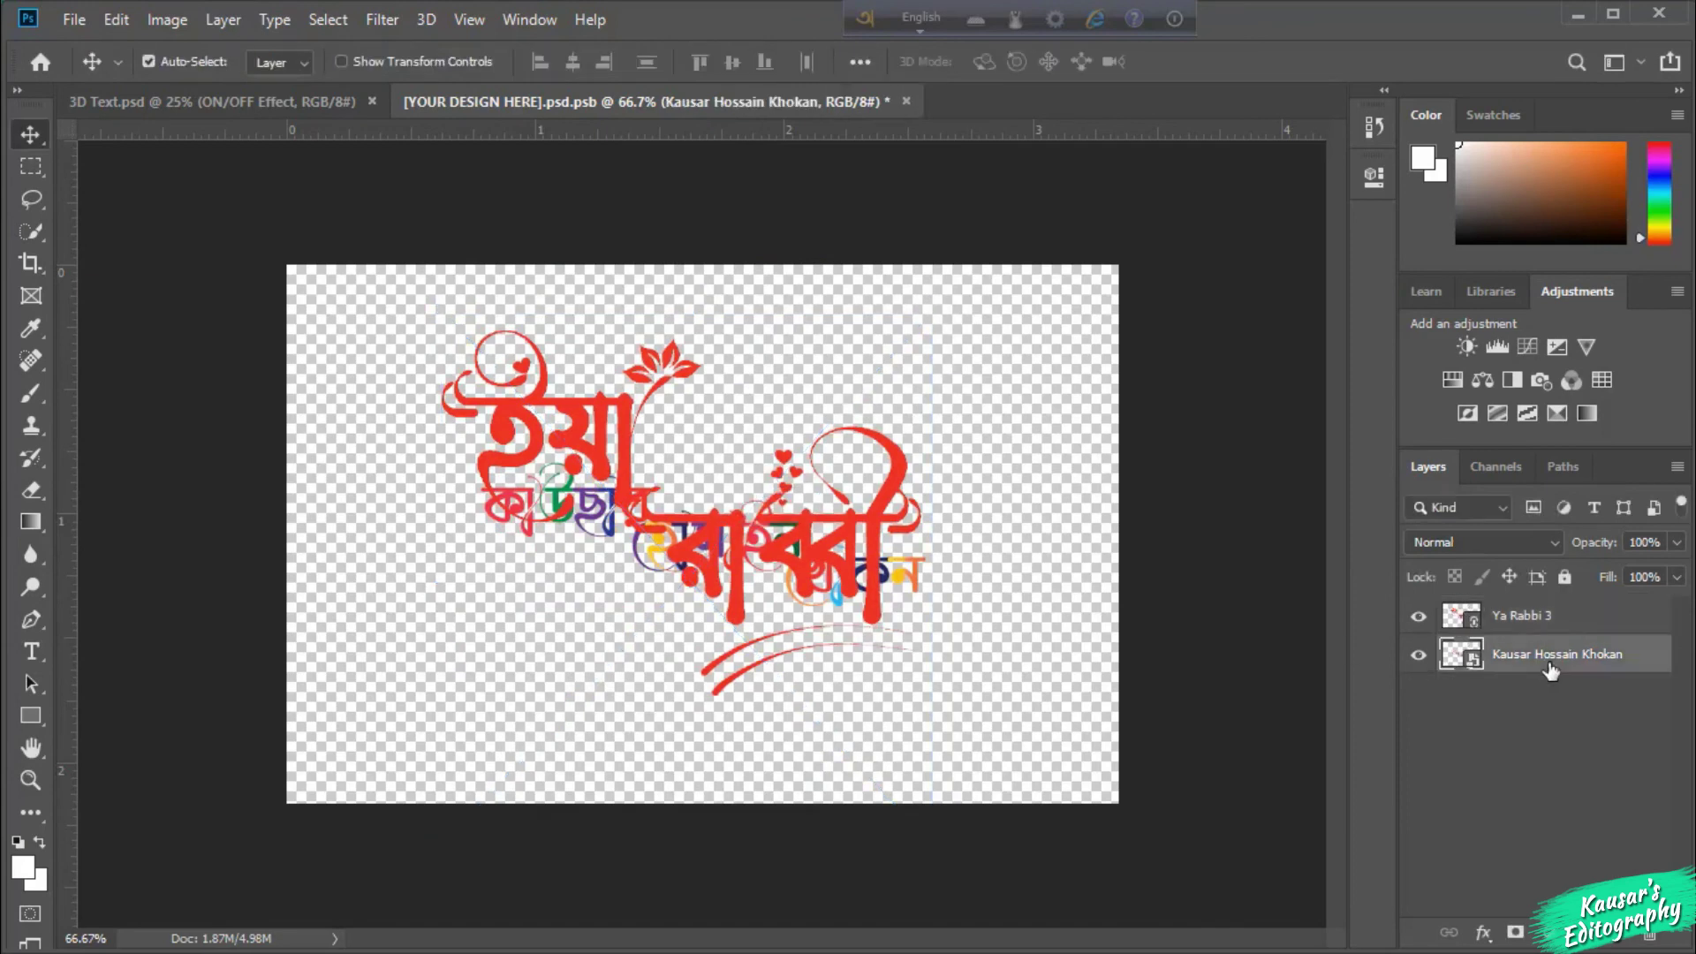
key(Delete)
Step: Save and close the smart object, and save the updated 3D Text mockup with Save As
key(ctrl+w)
key(Return)
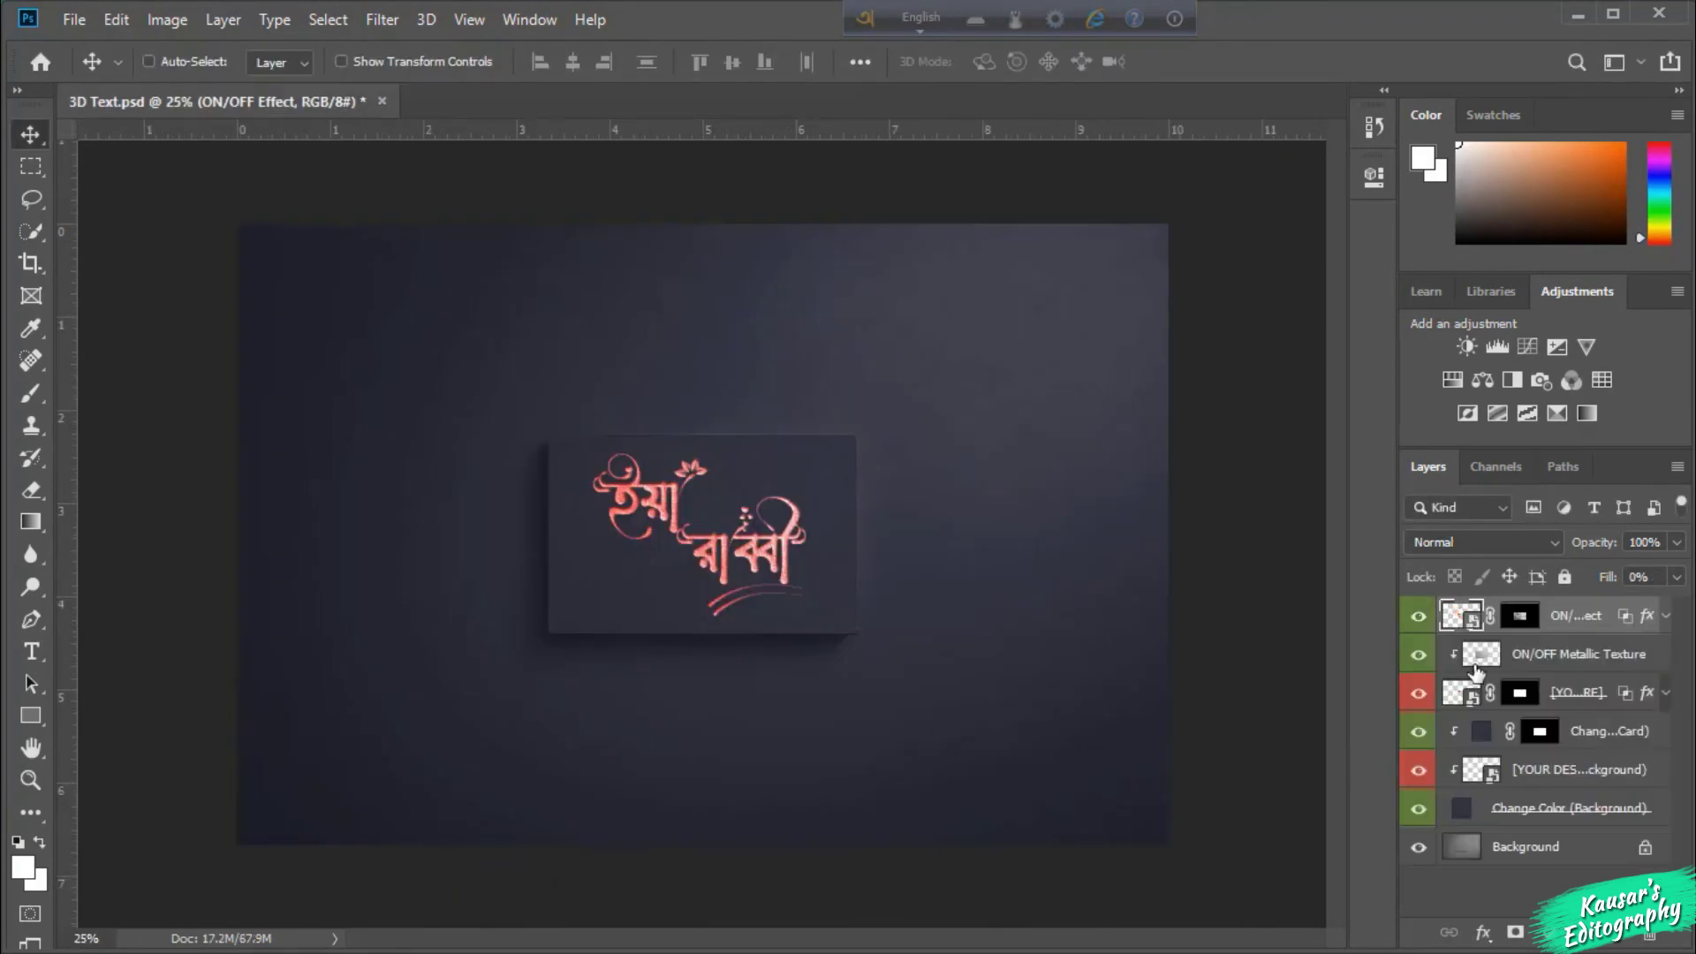
key(ctrl+shift+s)
click(640, 719)
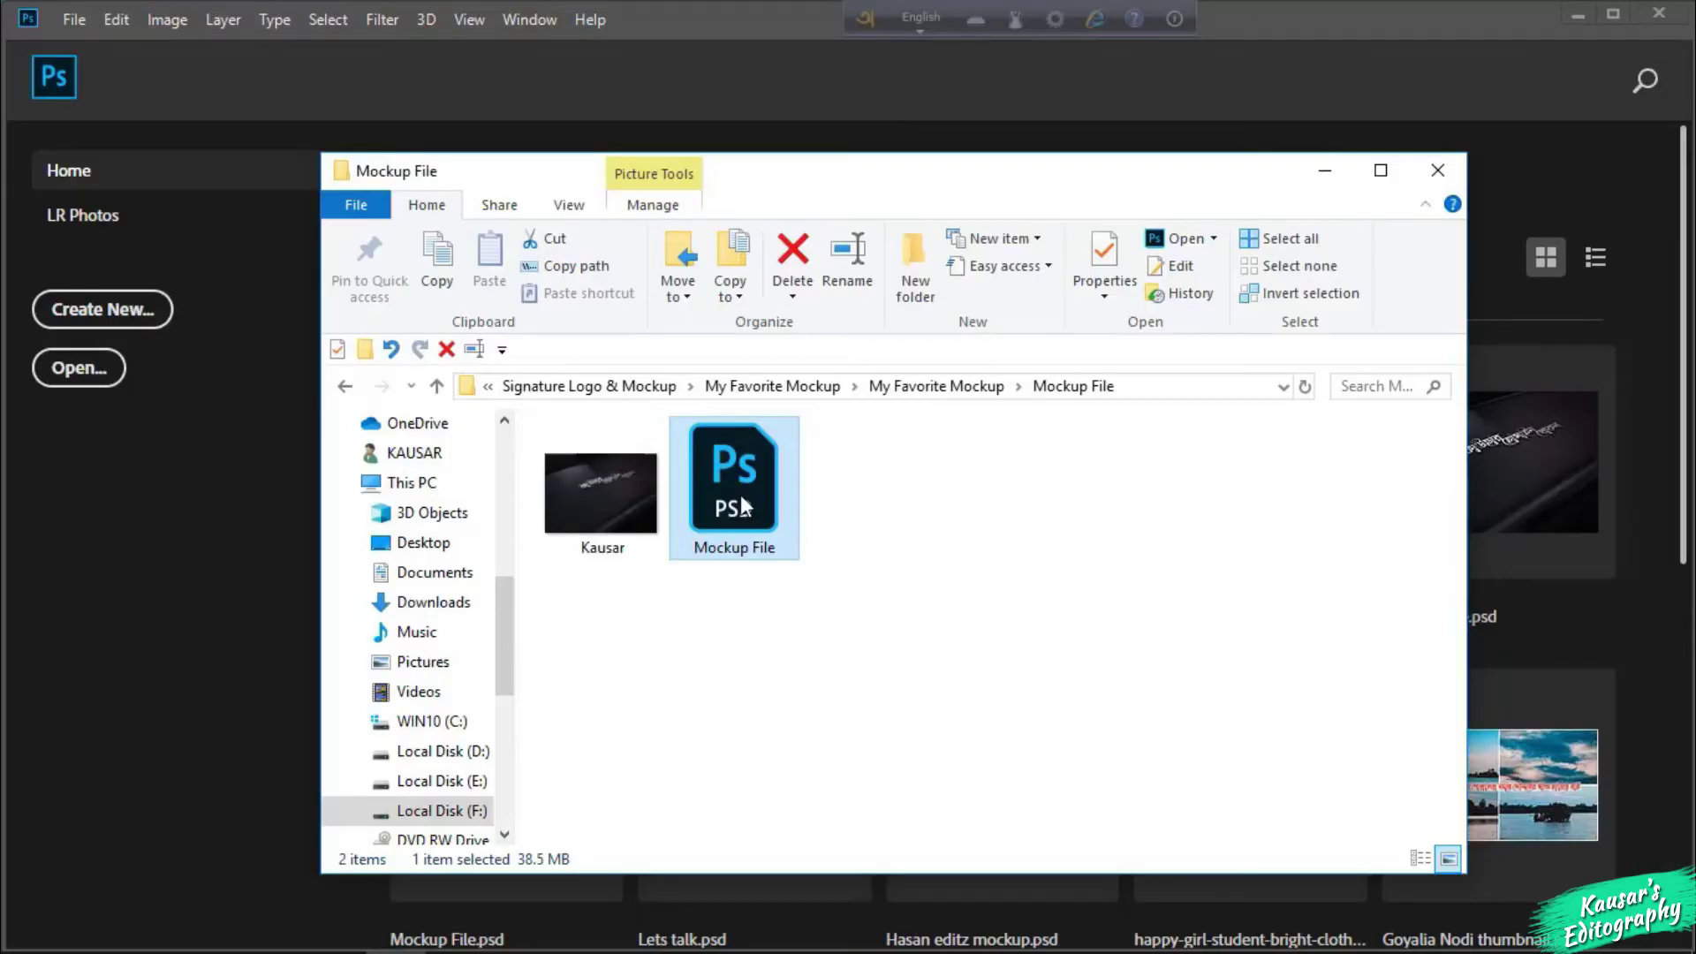
Step: Open the Mockup File PSD in Photoshop and place Ya Rabbi 3 as a linked image in its Place Logo Here smart object
drag(740, 495, 228, 593)
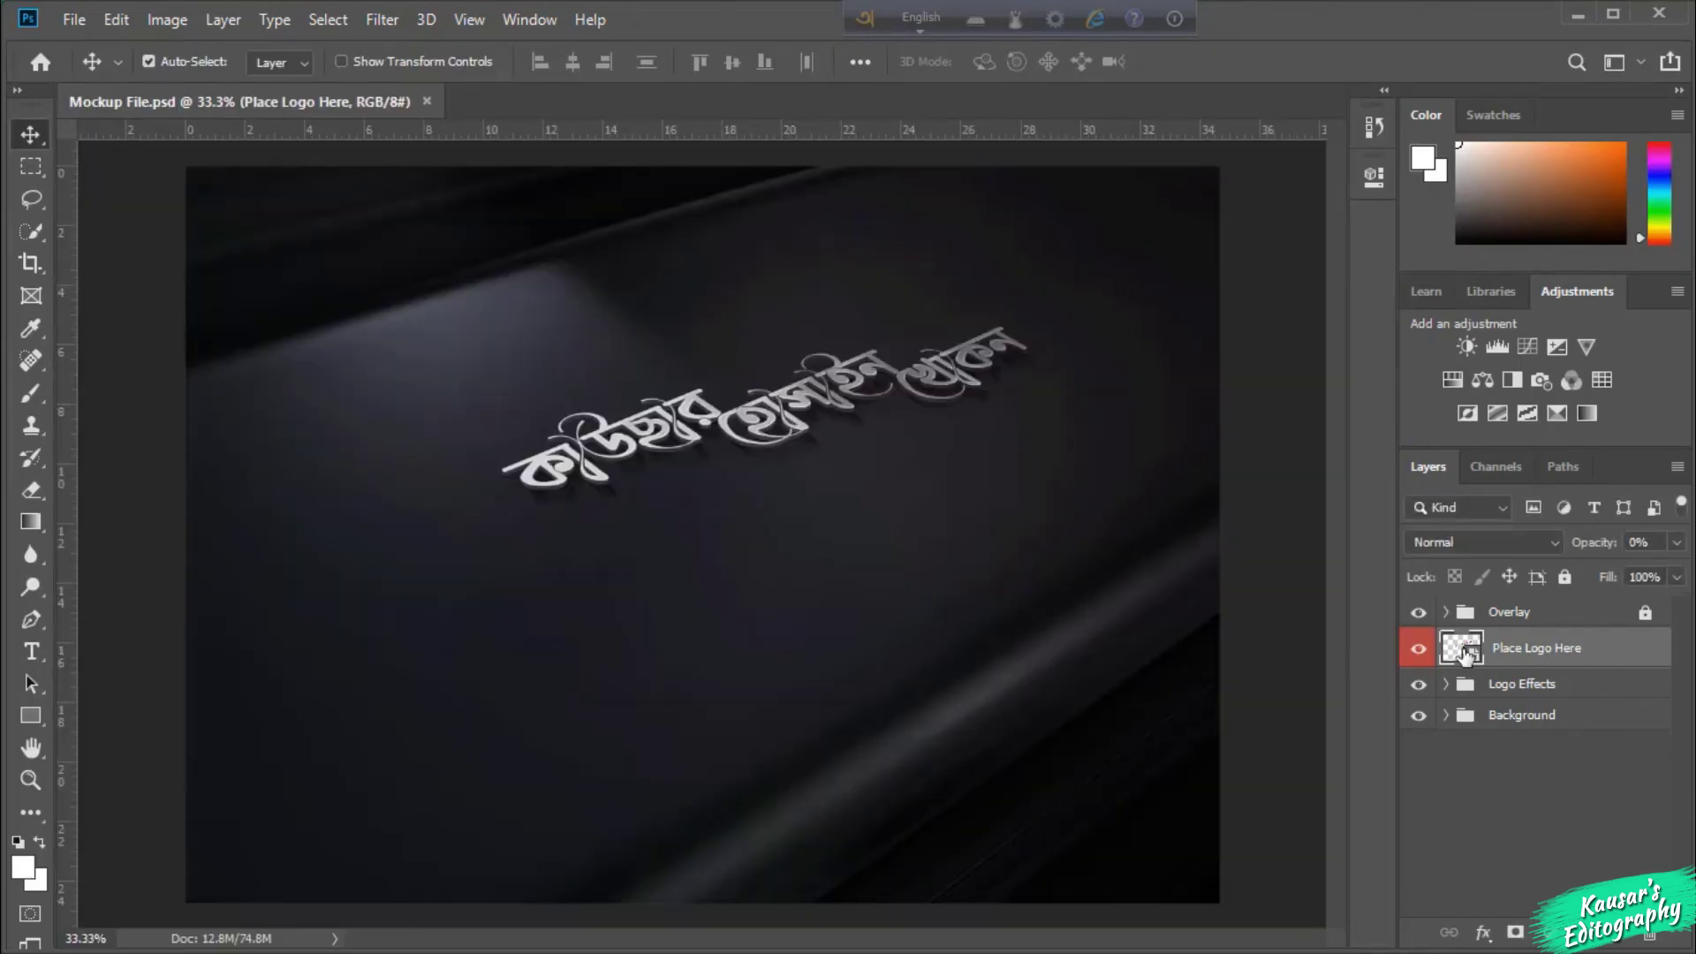
double_click(1462, 647)
click(73, 19)
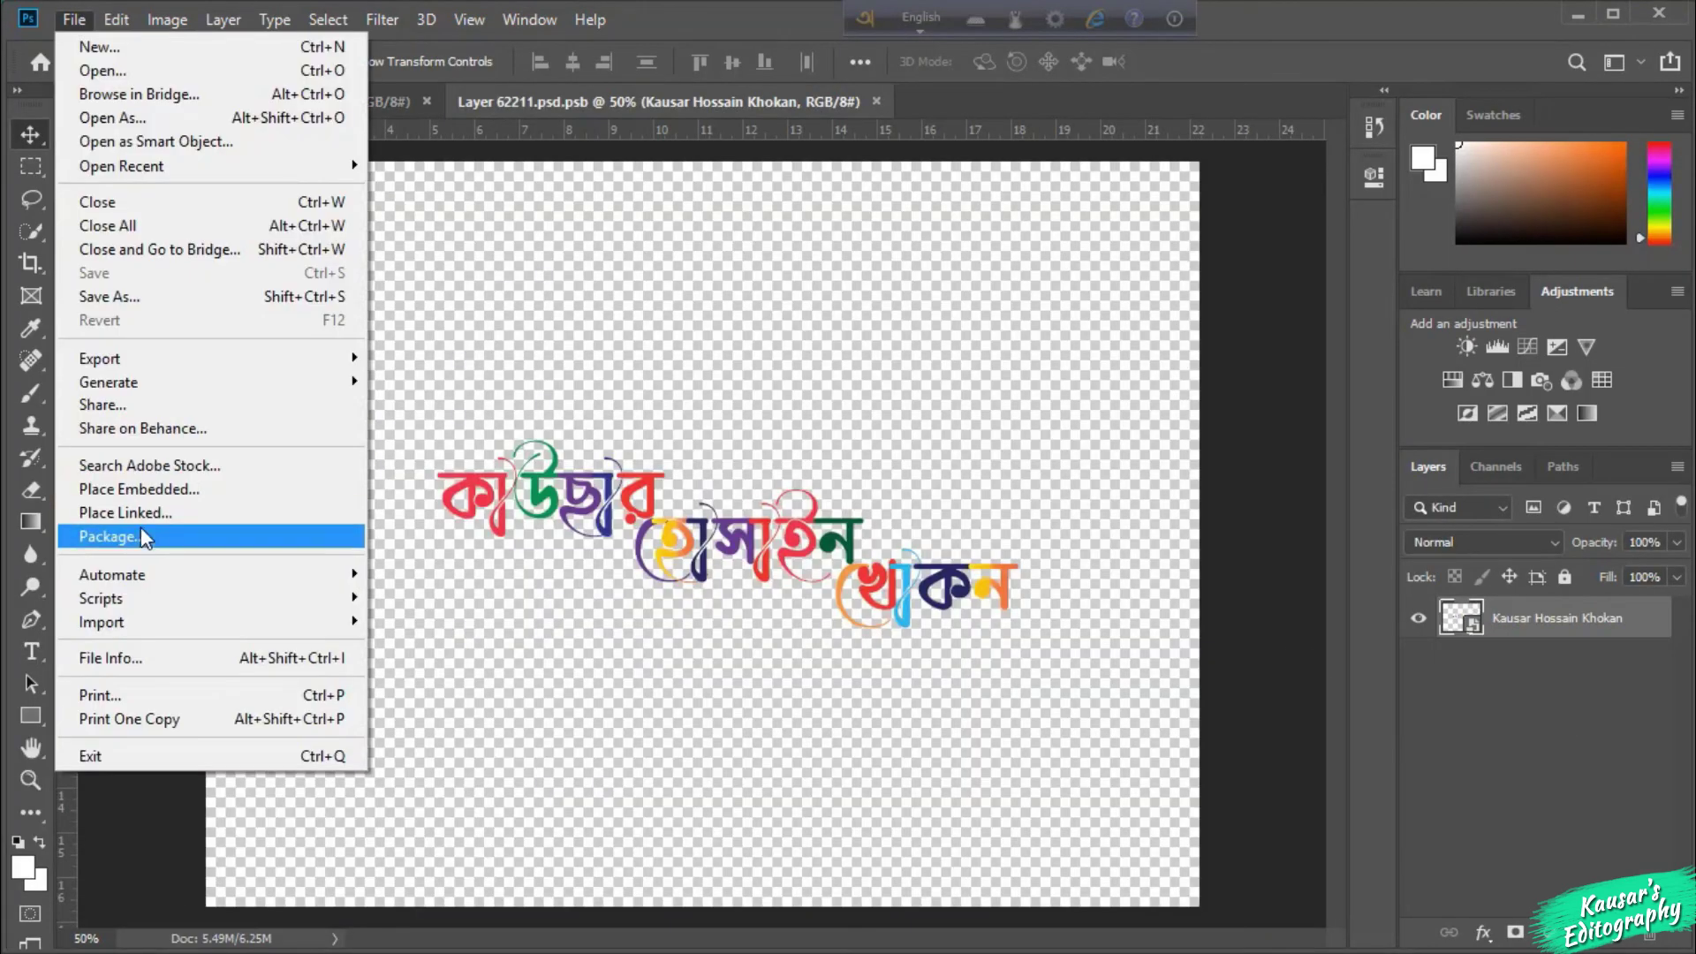
click(125, 513)
scroll(515, 363, down, 5)
double_click(693, 303)
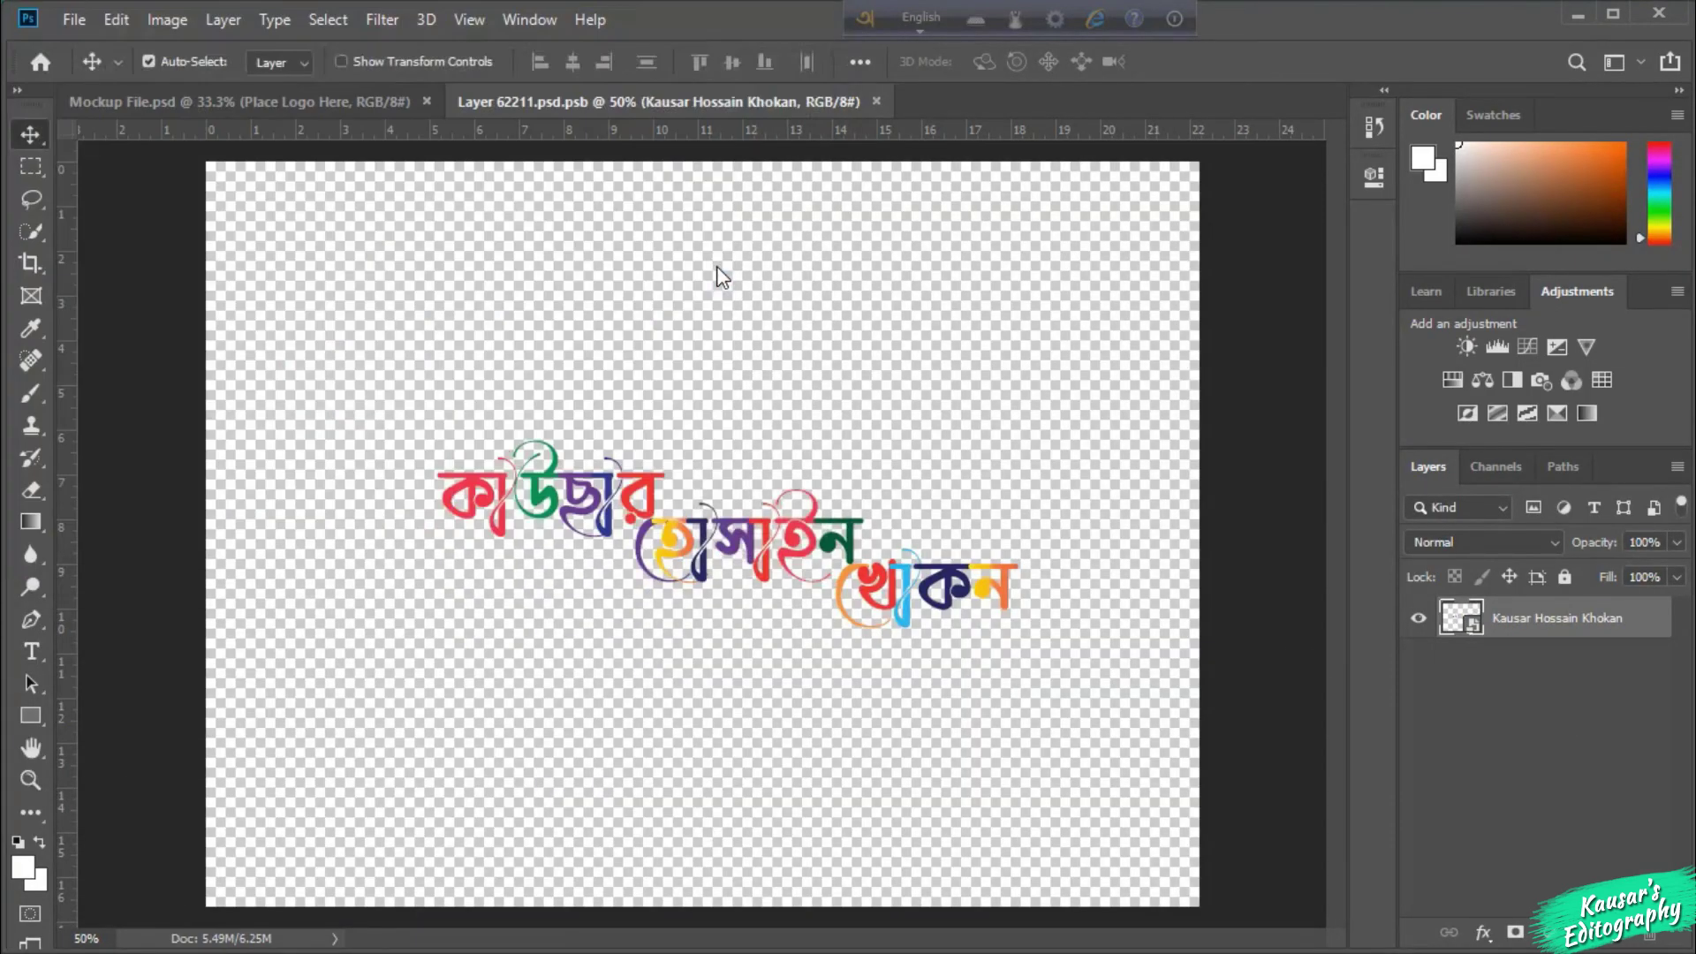
Step: Enlarge the Ya Rabbi 3 artwork with the old name layer hidden, and save and close the smart object
drag(977, 826, 1091, 920)
key(Return)
key(ctrl+w)
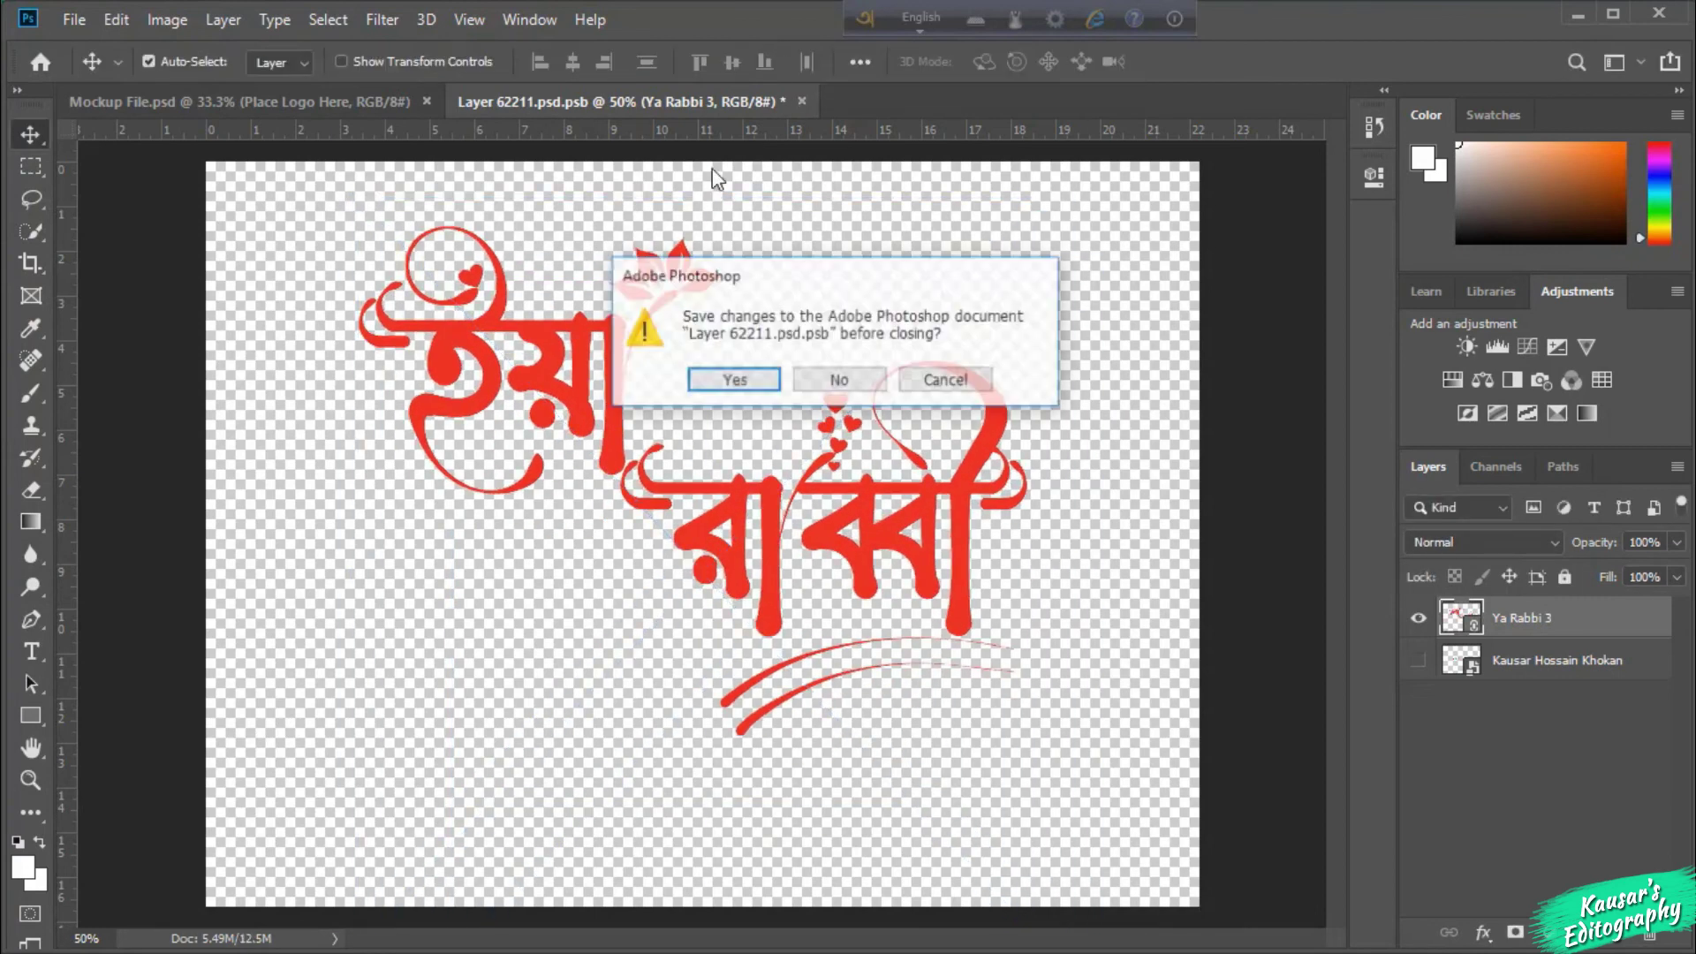
key(Return)
Step: Save the logo mockup to the Desktop as a JPEG named Ya Rabbi 4
key(ctrl+shift+s)
text(Ya)
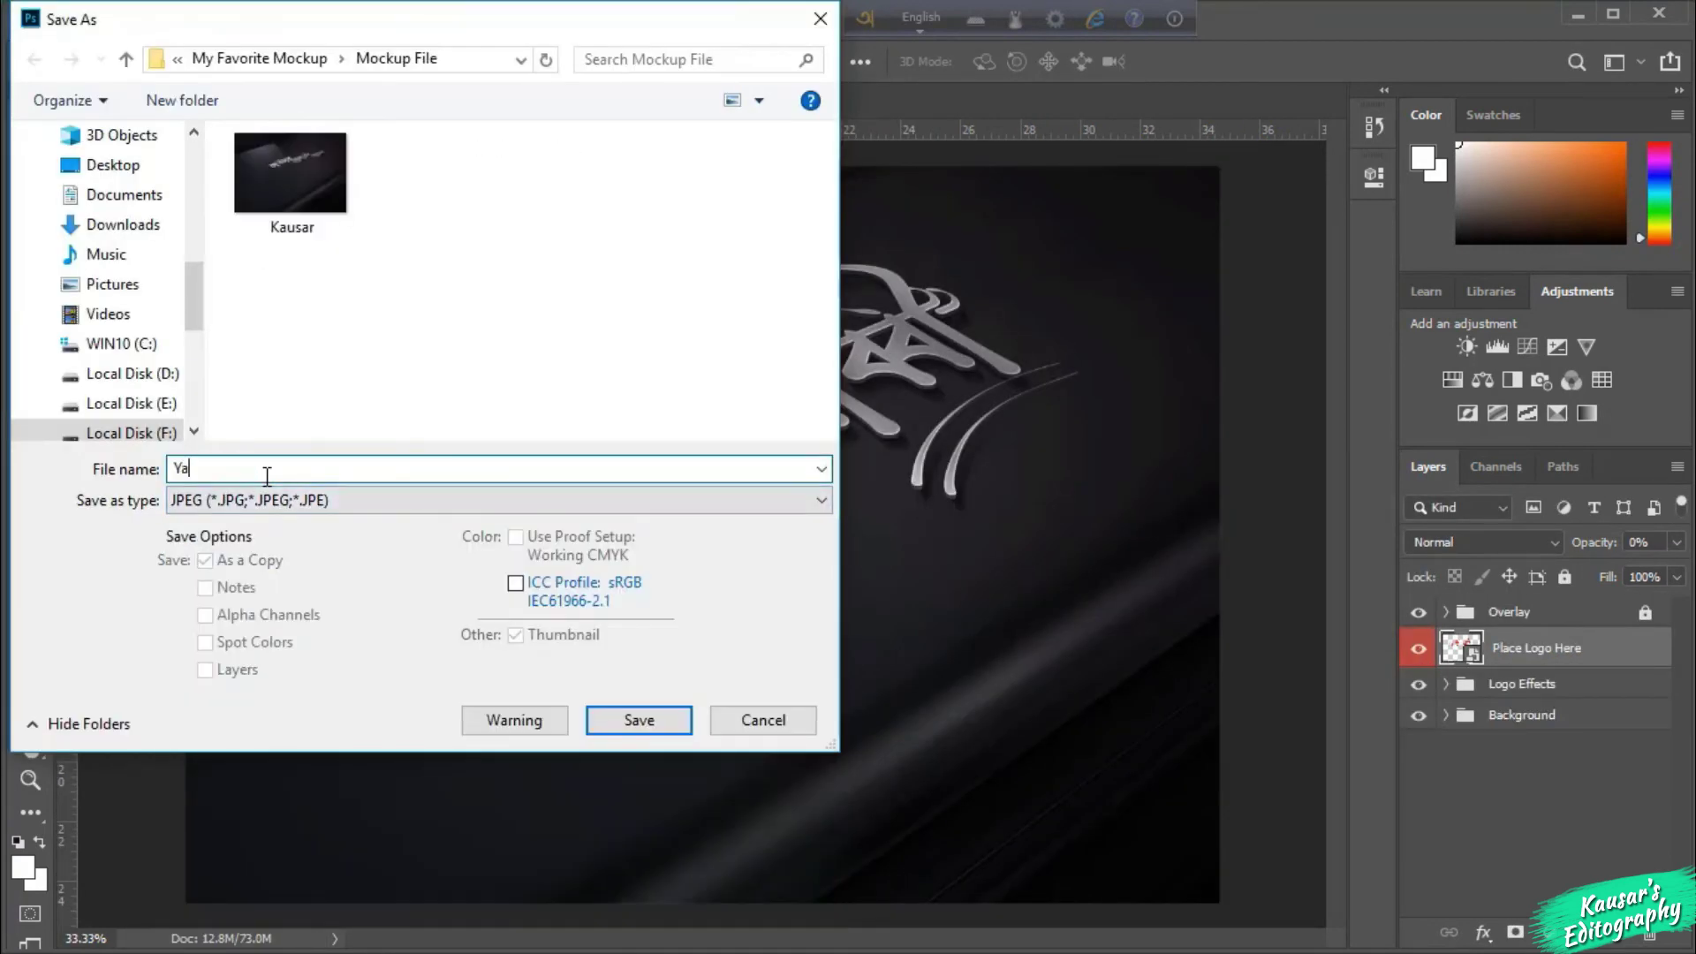
text( Rabbi 4)
click(113, 165)
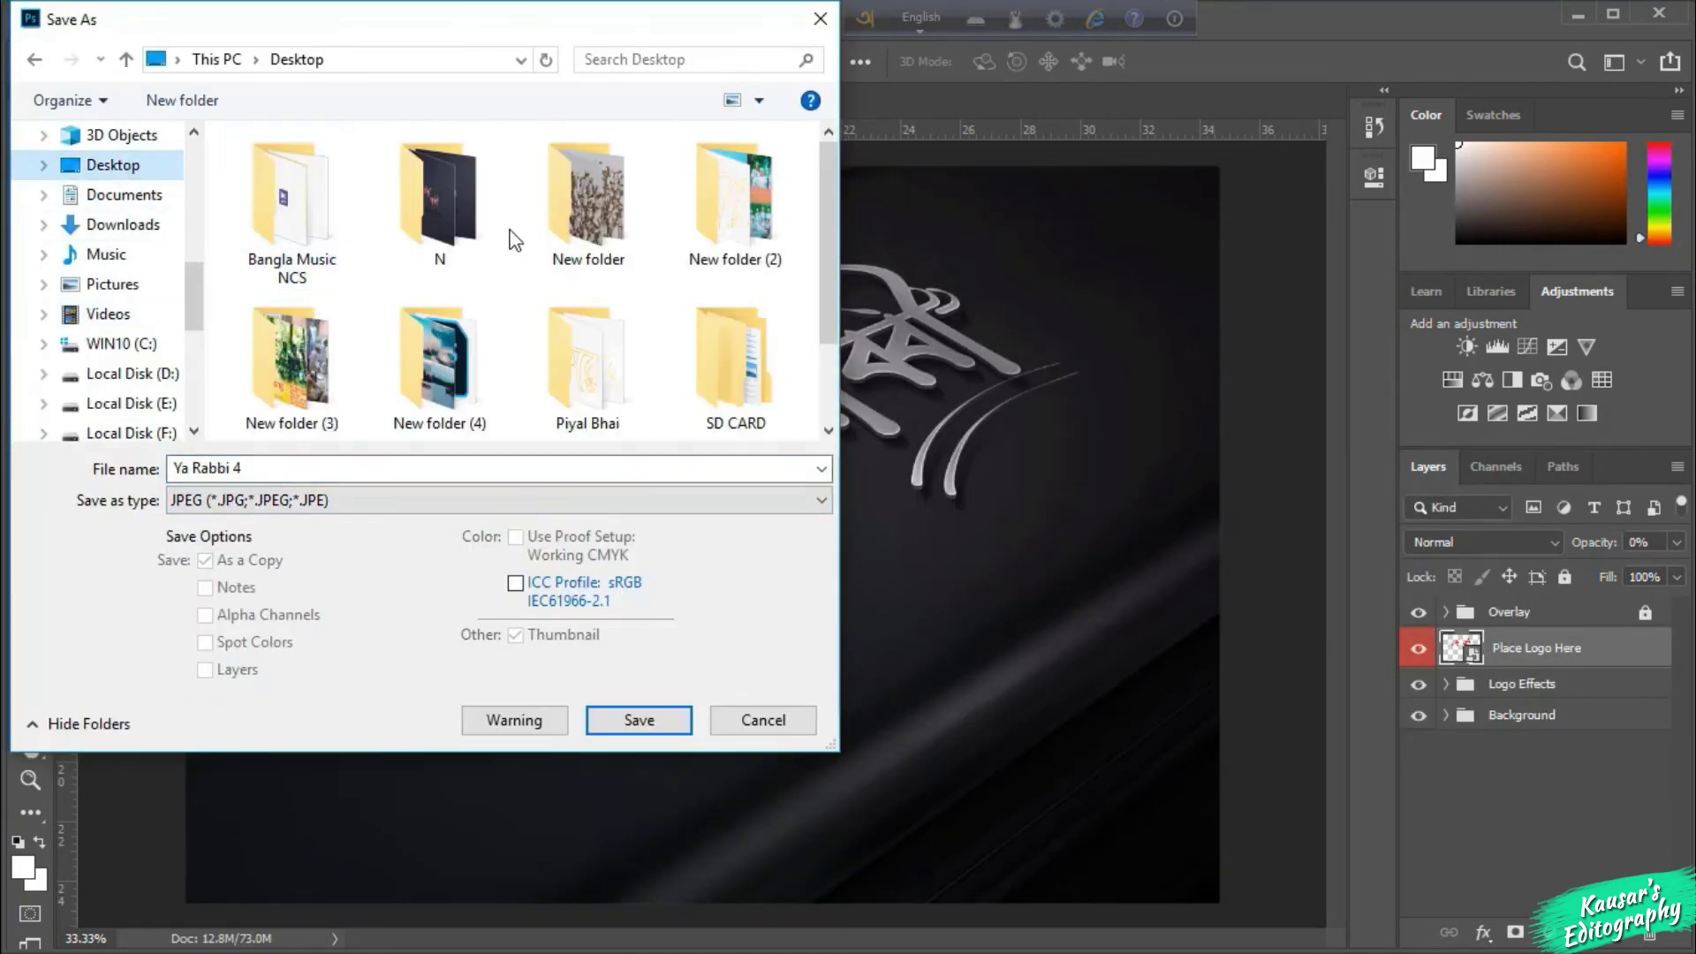
click(638, 721)
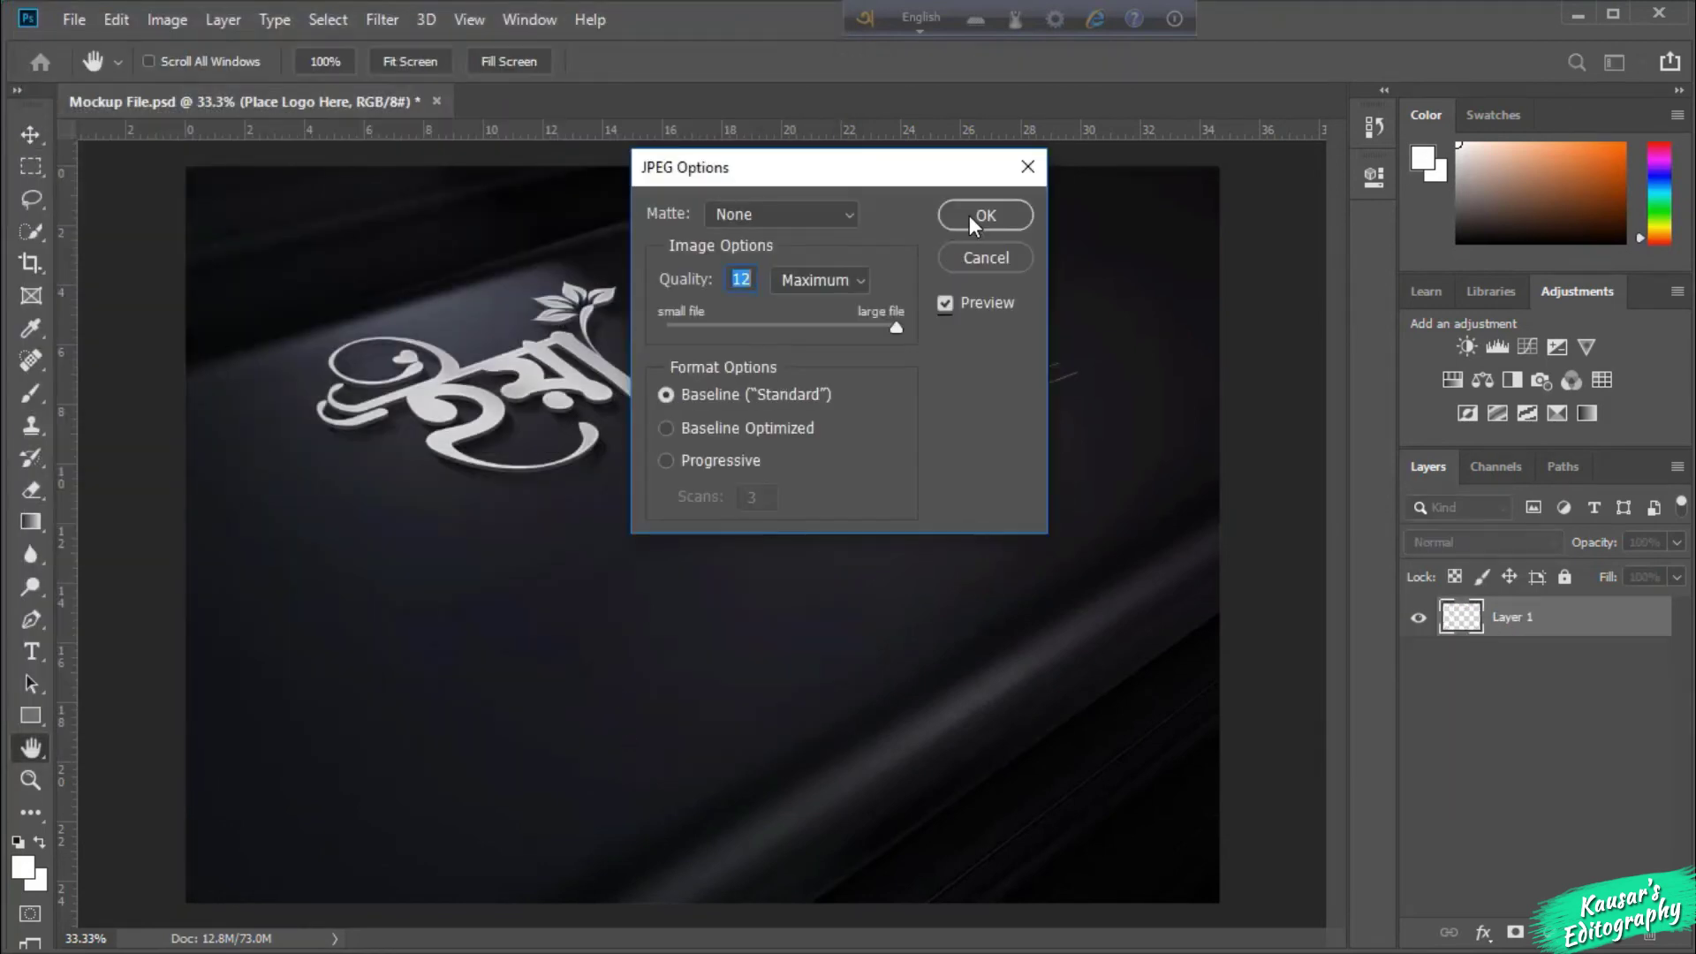